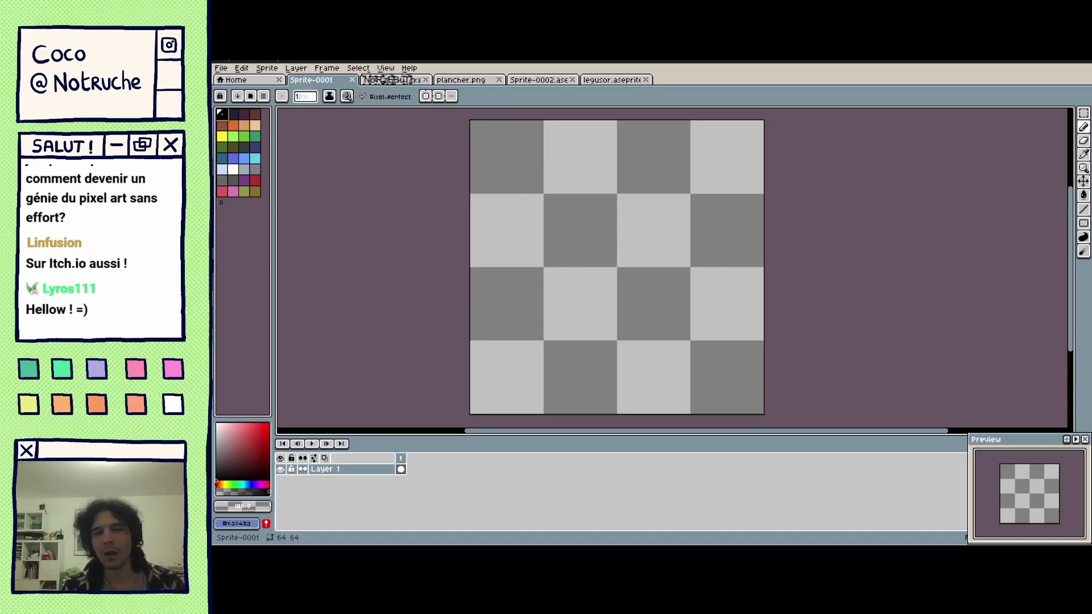
pyautogui.press('super+z')
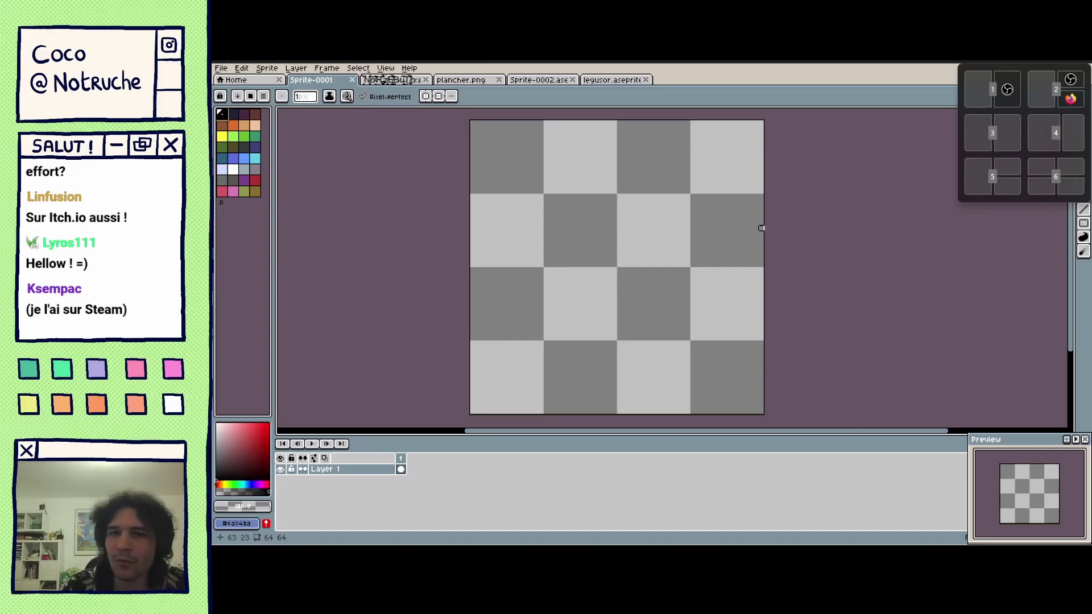
pyautogui.press('Escape')
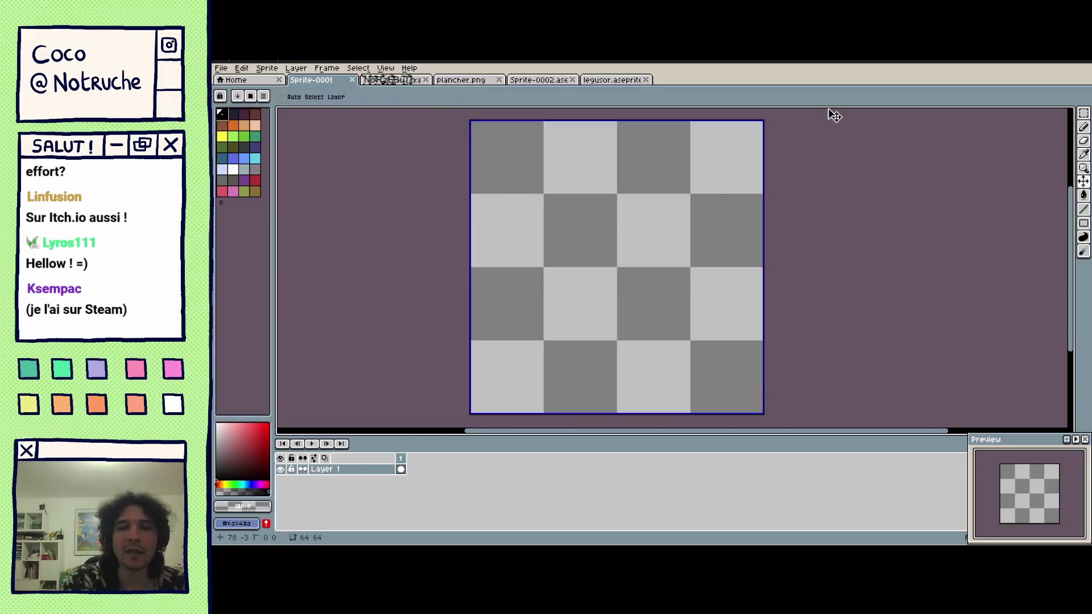
# Create a new 64 × 64 px sprite in RGBA color mode with a transparent background, leaving advanced options off.
pyautogui.hotkey('ctrl', 'n')
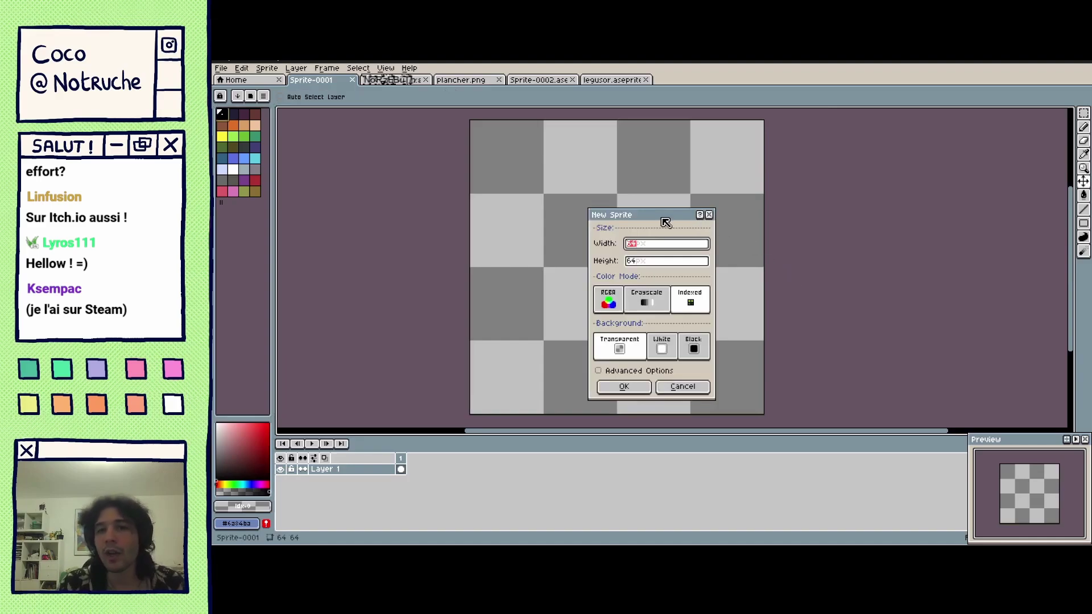
pyautogui.moveTo(668, 216); pyautogui.dragTo(635, 181)
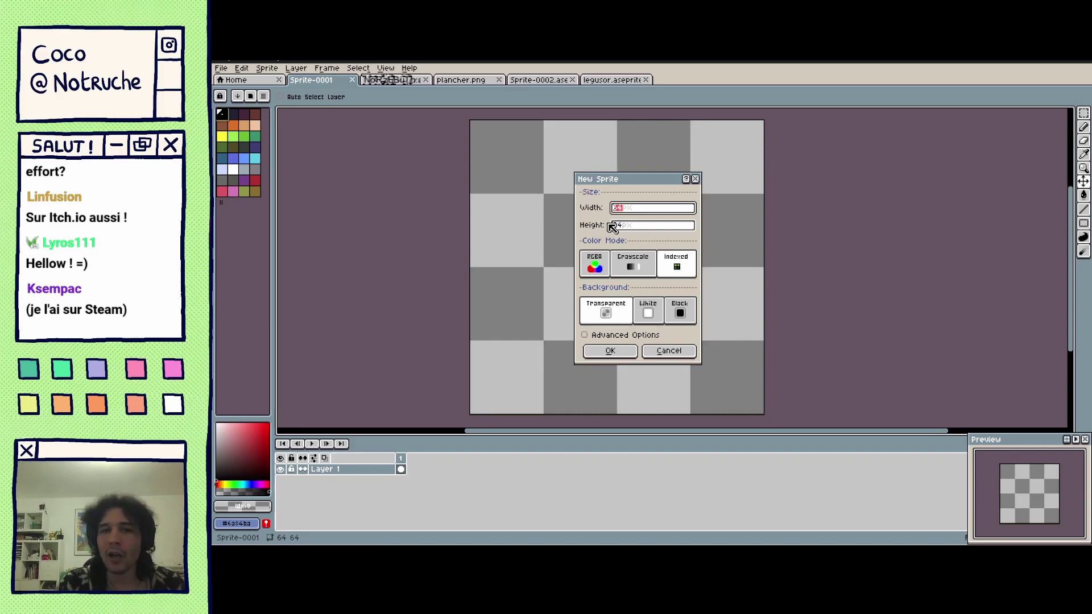
pyautogui.click(639, 267)
pyautogui.click(595, 264)
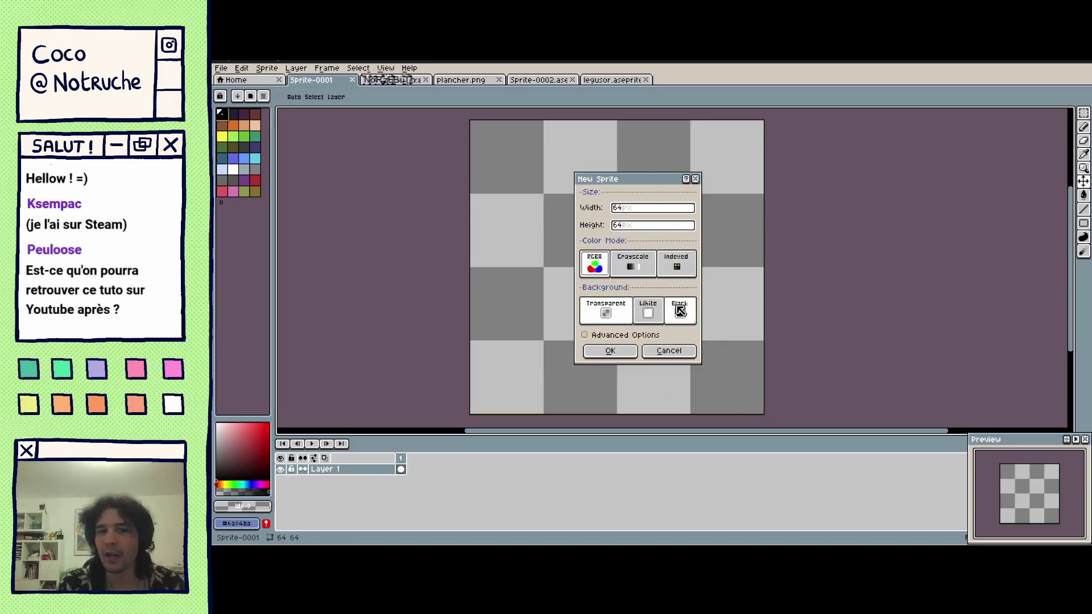
pyautogui.click(628, 339)
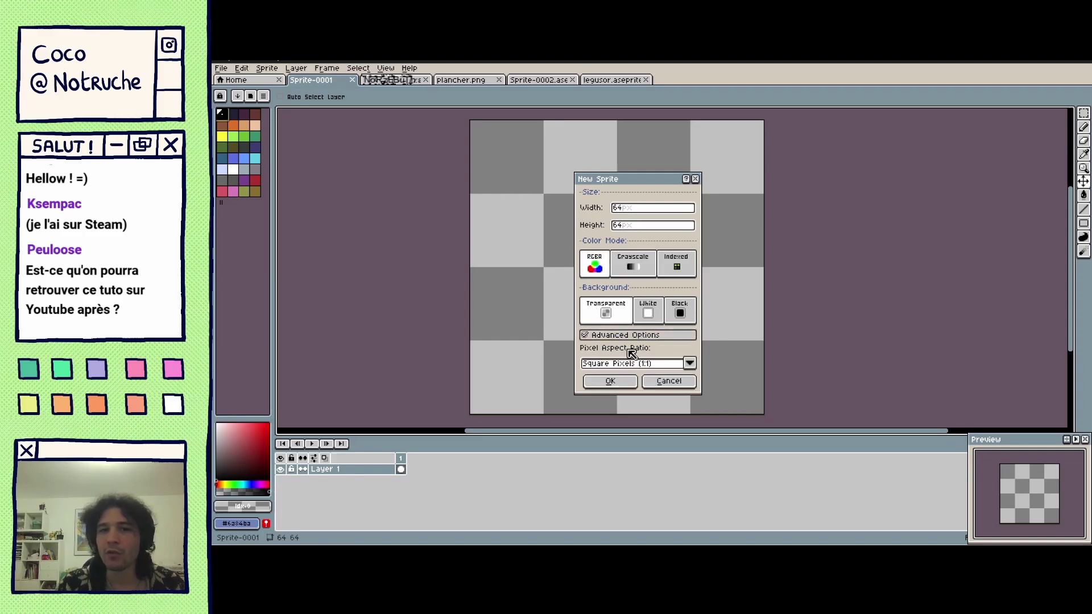
pyautogui.click(630, 336)
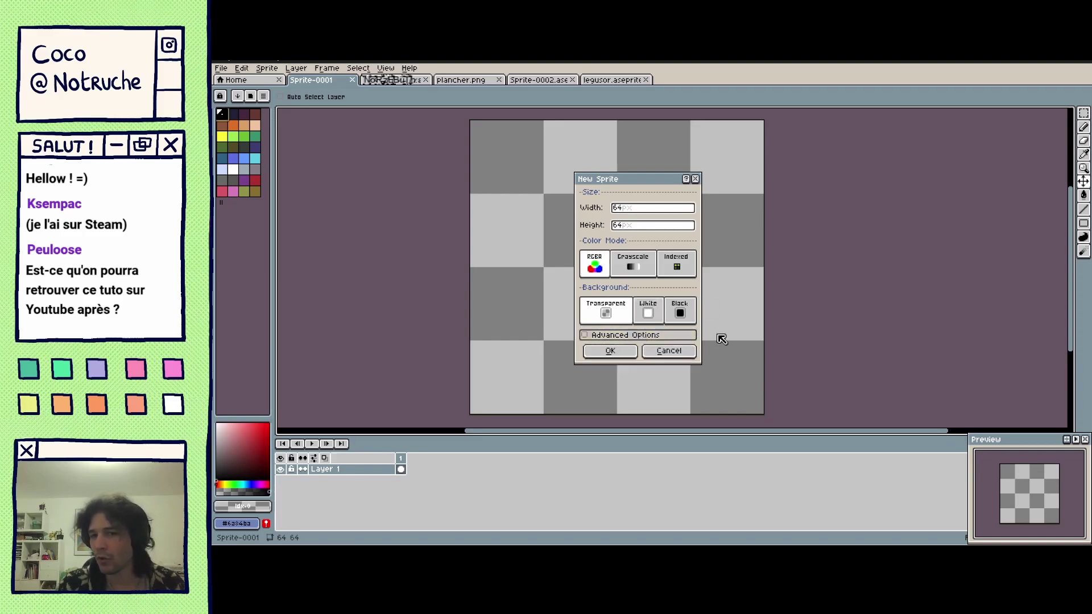
pyautogui.click(610, 351)
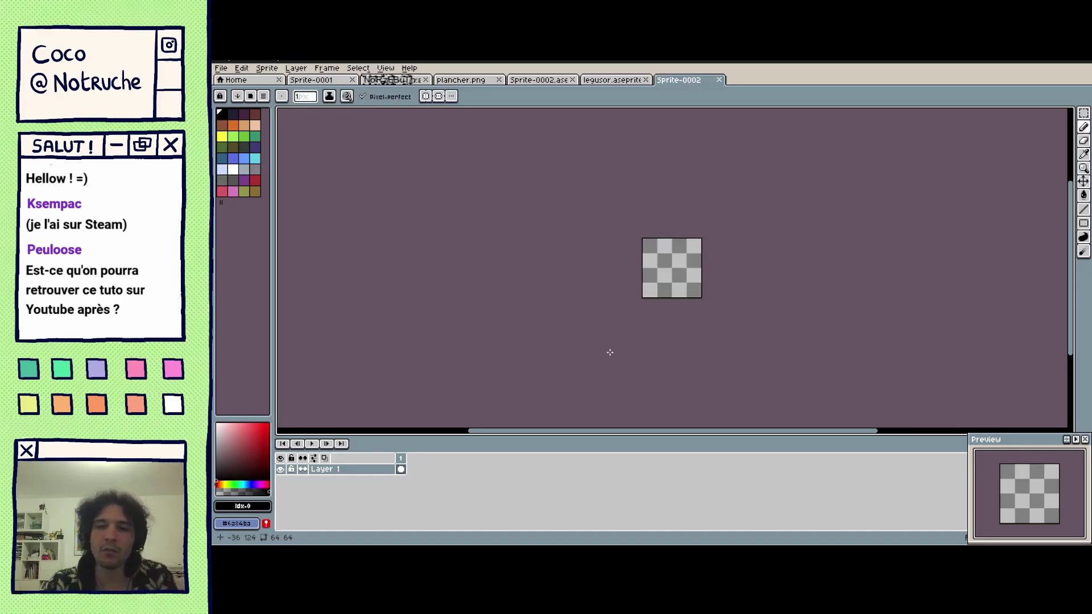
# Turn off Pixel-perfect for the pencil and draw a large black freehand spiral on the canvas.
pyautogui.scroll(4, 610, 353)
pyautogui.moveTo(812, 227); pyautogui.dragTo(633, 318)
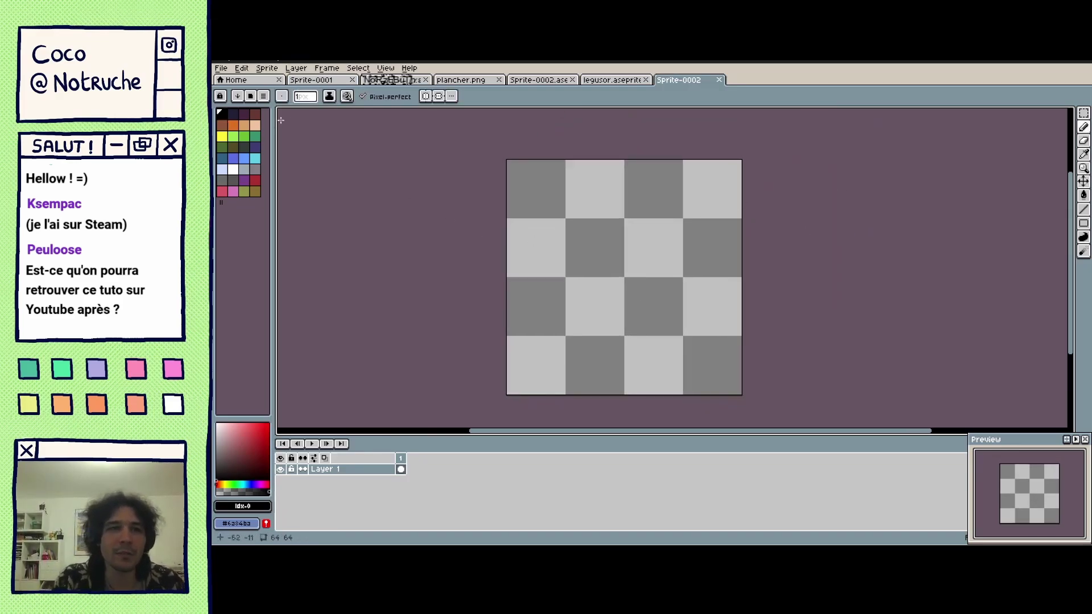
pyautogui.moveTo(615, 279)
pyautogui.mouseDown()
pyautogui.moveTo(613, 245)
pyautogui.moveTo(593, 282)
pyautogui.moveTo(687, 248)
pyautogui.moveTo(566, 320)
pyautogui.moveTo(689, 214)
pyautogui.moveTo(653, 338)
pyautogui.mouseUp()
pyautogui.hotkey('ctrl', 'z')
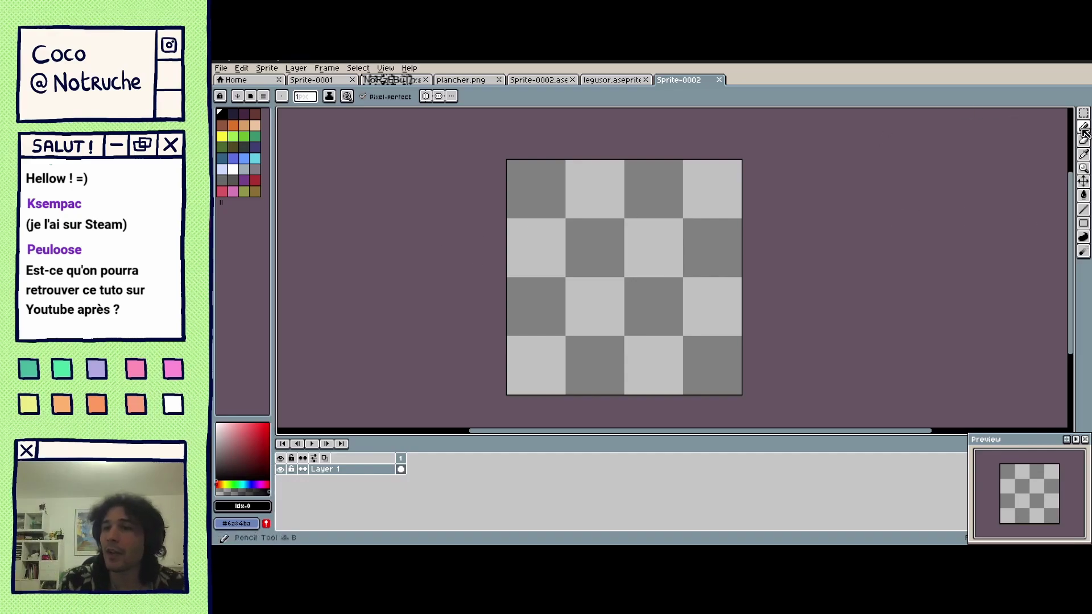
pyautogui.click(388, 103)
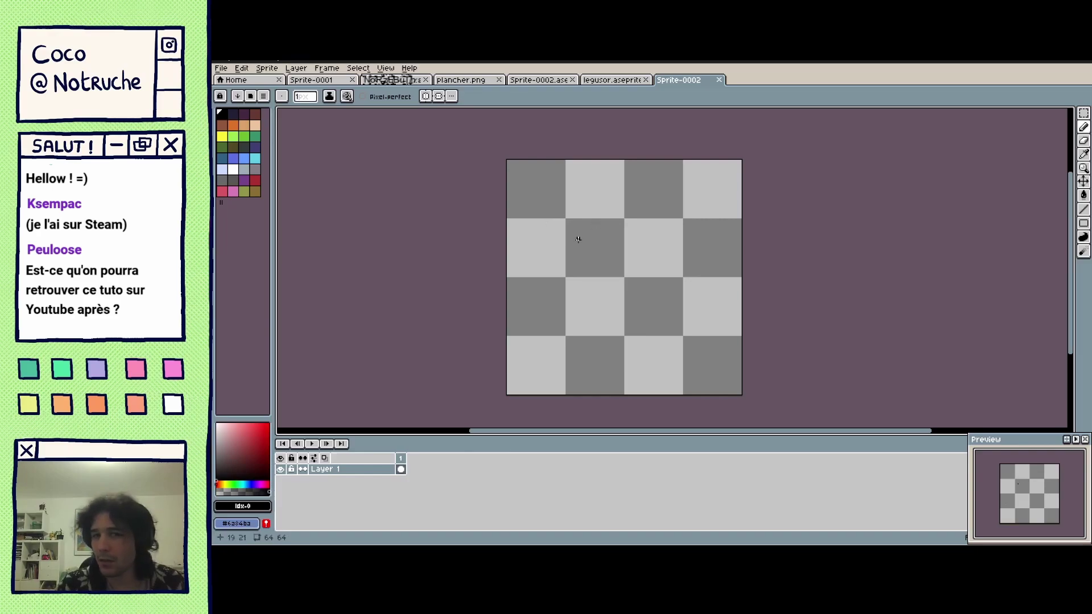
pyautogui.moveTo(590, 265)
pyautogui.mouseDown()
pyautogui.moveTo(616, 227)
pyautogui.moveTo(654, 244)
pyautogui.moveTo(648, 290)
pyautogui.moveTo(596, 297)
pyautogui.moveTo(567, 265)
pyautogui.moveTo(581, 220)
pyautogui.moveTo(629, 202)
pyautogui.moveTo(677, 222)
pyautogui.moveTo(693, 254)
pyautogui.moveTo(678, 291)
pyautogui.moveTo(632, 311)
pyautogui.moveTo(569, 287)
pyautogui.moveTo(556, 247)
pyautogui.moveTo(574, 204)
pyautogui.moveTo(618, 181)
pyautogui.moveTo(660, 185)
pyautogui.moveTo(697, 206)
pyautogui.moveTo(712, 239)
pyautogui.moveTo(711, 287)
pyautogui.moveTo(688, 320)
pyautogui.moveTo(600, 336)
pyautogui.moveTo(572, 326)
pyautogui.moveTo(530, 280)
pyautogui.moveTo(524, 244)
pyautogui.moveTo(557, 180)
pyautogui.mouseUp()
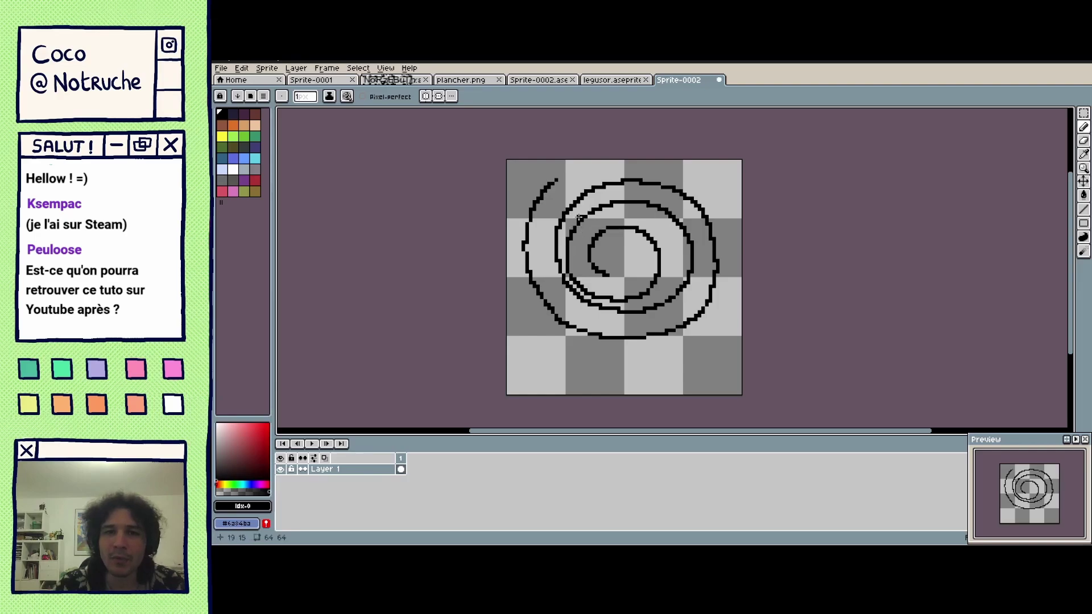
# Draw a short diagonal pencil line at the spiral's upper-left edge and thicken it with pixels along its stair steps.
pyautogui.scroll(4, 571, 209)
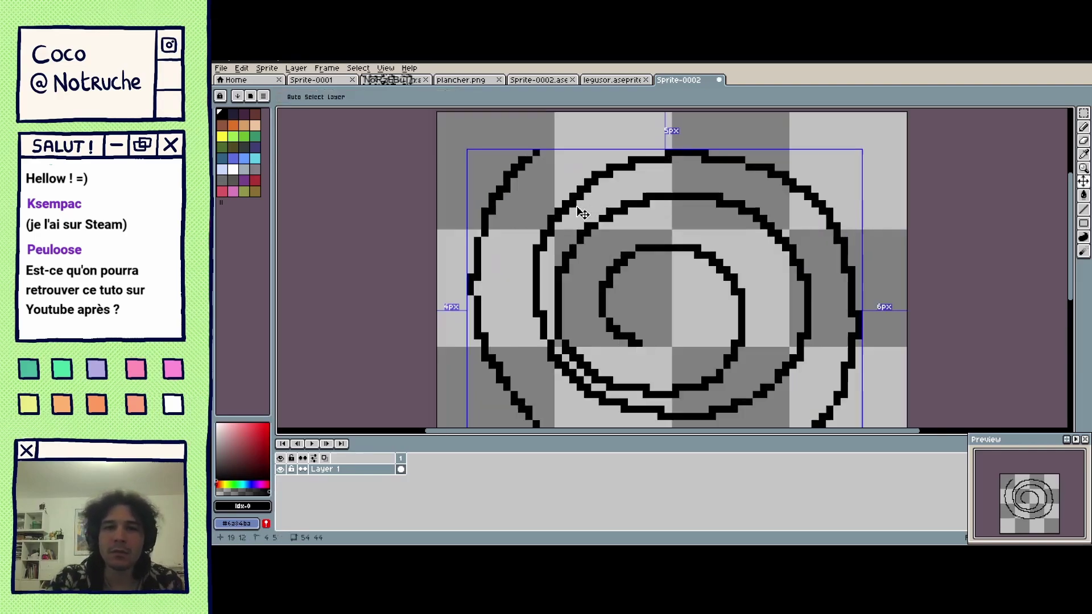
pyautogui.scroll(3, 555, 286)
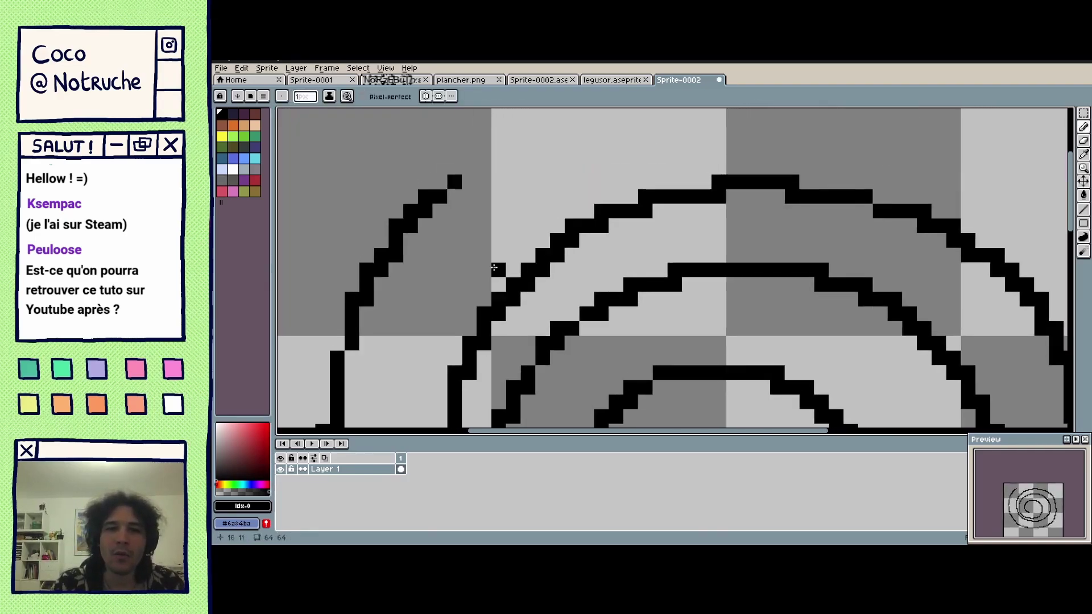
pyautogui.keyDown('shift'); pyautogui.click(583, 143); pyautogui.keyUp('shift')
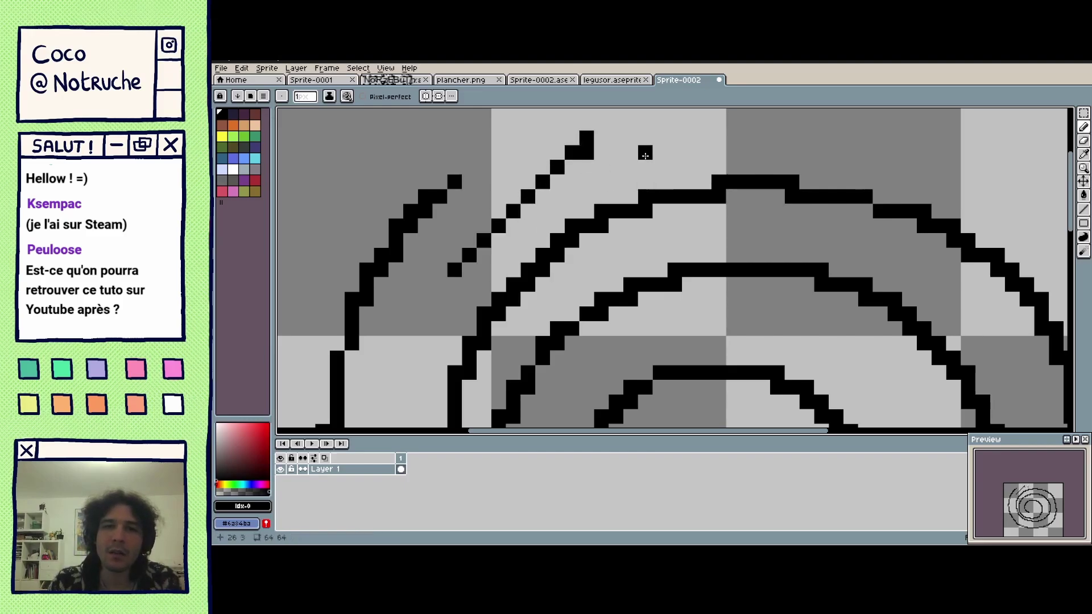
pyautogui.click(586, 152)
pyautogui.moveTo(566, 168)
pyautogui.mouseDown()
pyautogui.moveTo(461, 268)
pyautogui.moveTo(473, 283)
pyautogui.moveTo(447, 280)
pyautogui.mouseUp()
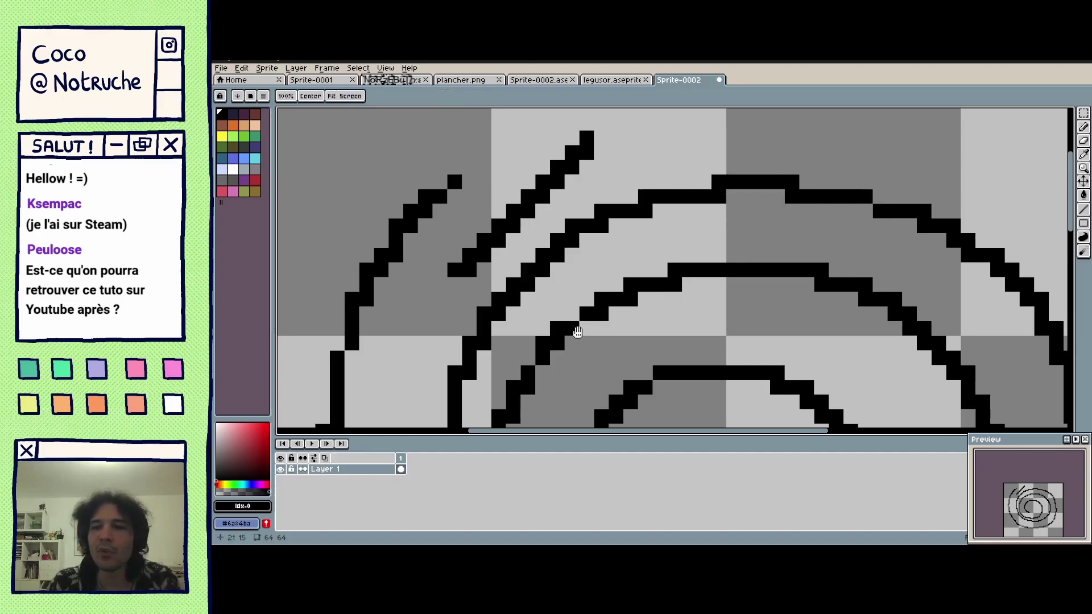
# Draw a small freehand circle in the canvas's lower-left corner, below the spiral, with Pixel-perfect off.
pyautogui.moveTo(580, 342); pyautogui.dragTo(598, 288)
pyautogui.press('v')
pyautogui.scroll(-3, 598, 288)
pyautogui.press('b')
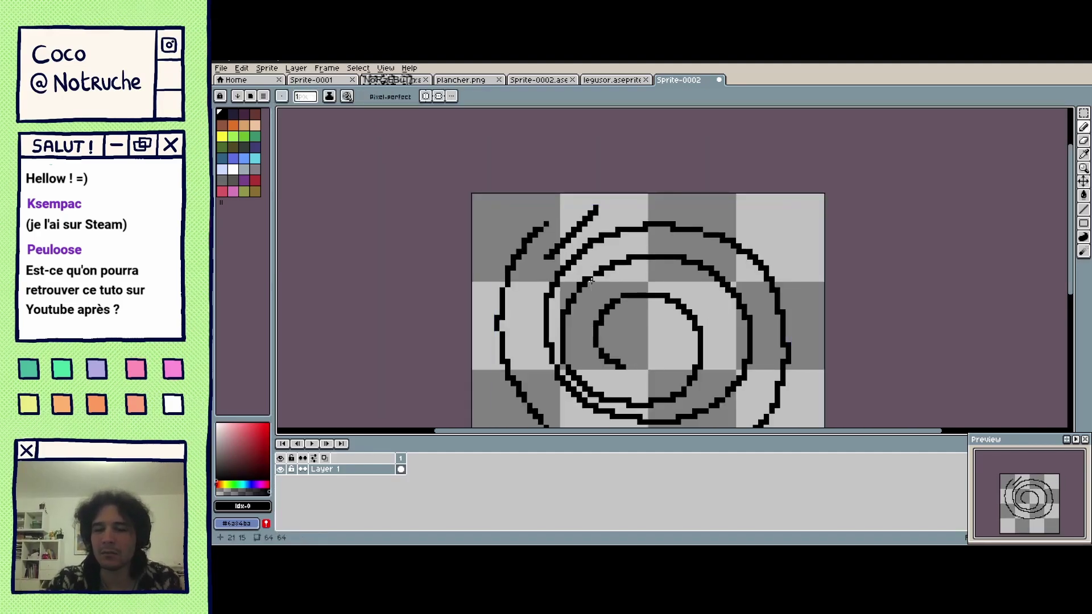
pyautogui.scroll(-5, 591, 279)
pyautogui.hscroll(4, 592, 280)
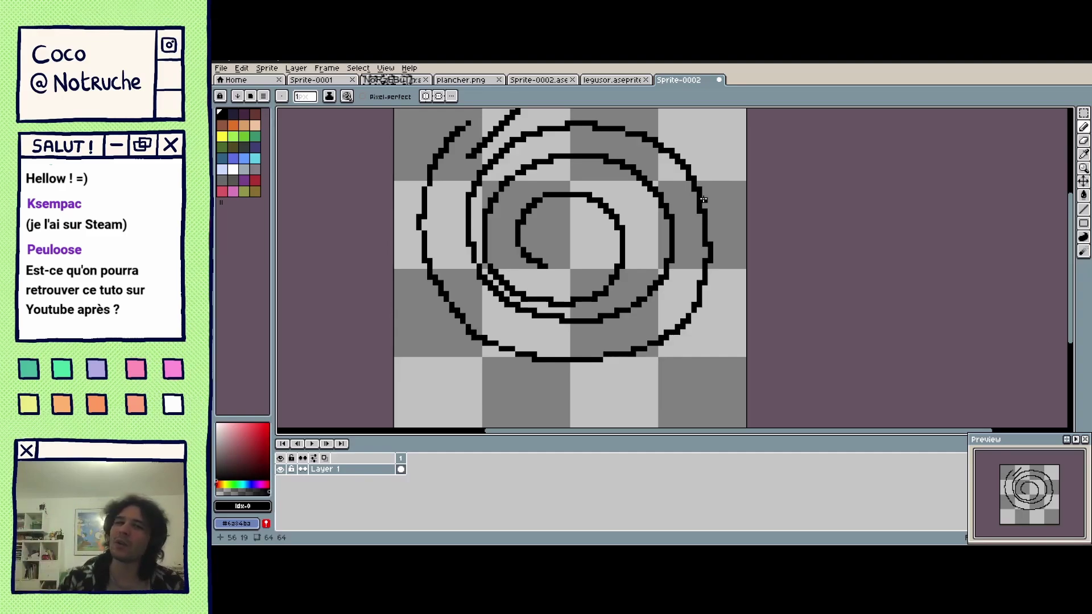
pyautogui.moveTo(518, 355); pyautogui.dragTo(555, 281)
pyautogui.moveTo(467, 341)
pyautogui.mouseDown()
pyautogui.moveTo(454, 308)
pyautogui.moveTo(466, 279)
pyautogui.moveTo(496, 281)
pyautogui.moveTo(516, 325)
pyautogui.moveTo(503, 341)
pyautogui.moveTo(462, 336)
pyautogui.mouseUp()
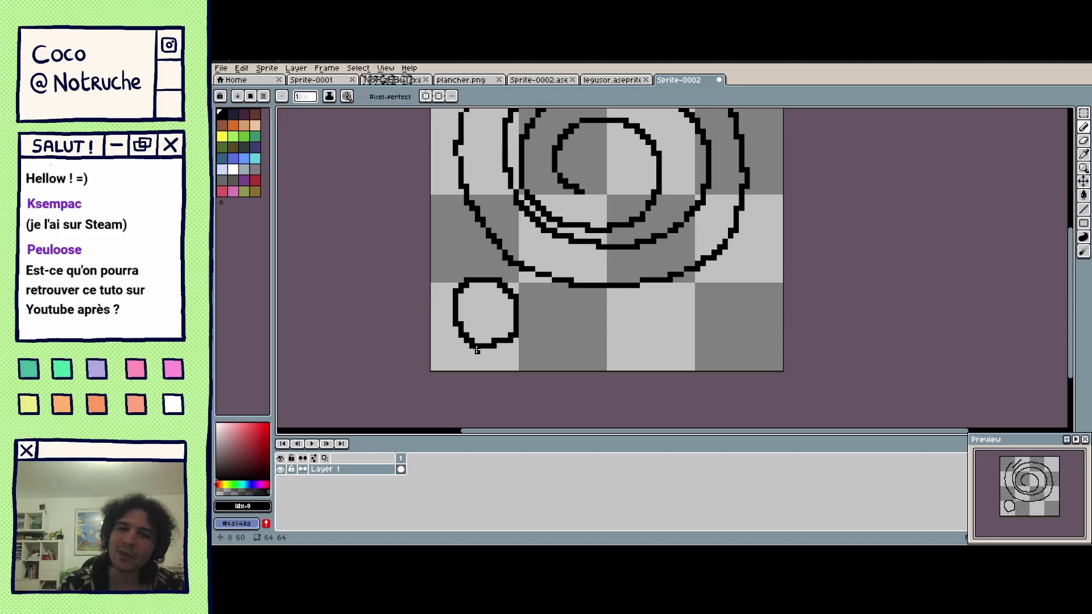
# Turn on Pixel-perfect and draw three more small freehand circles along the spiral's lower and lower-right side.
pyautogui.click(380, 96)
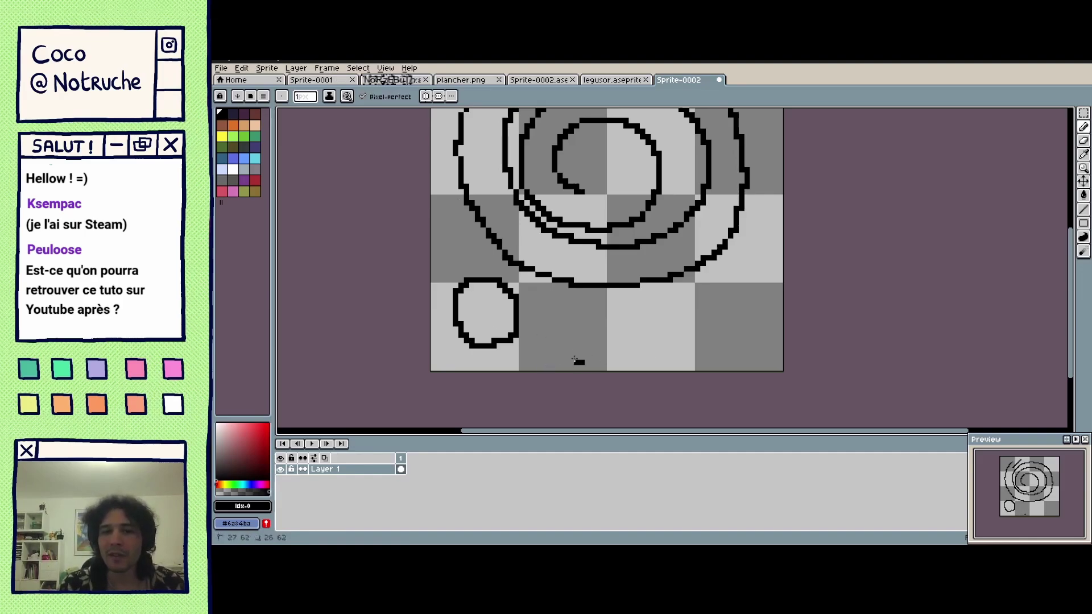
pyautogui.moveTo(575, 361)
pyautogui.mouseDown()
pyautogui.moveTo(561, 314)
pyautogui.moveTo(586, 302)
pyautogui.moveTo(620, 318)
pyautogui.moveTo(619, 338)
pyautogui.moveTo(580, 362)
pyautogui.mouseUp()
pyautogui.moveTo(686, 362)
pyautogui.mouseDown()
pyautogui.moveTo(665, 324)
pyautogui.moveTo(686, 303)
pyautogui.moveTo(715, 307)
pyautogui.moveTo(725, 340)
pyautogui.moveTo(684, 362)
pyautogui.mouseUp()
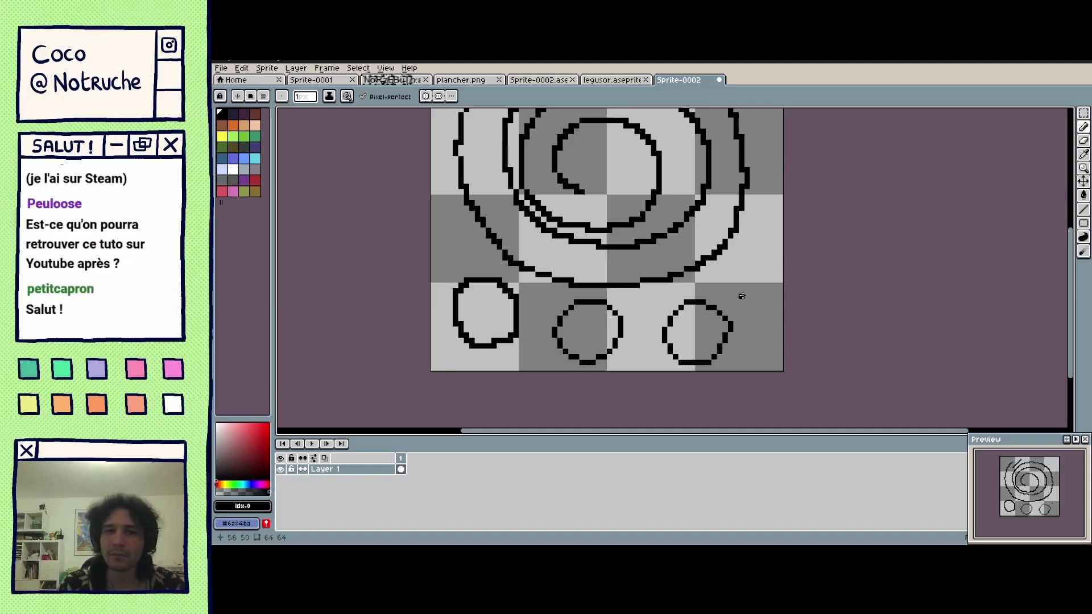
pyautogui.moveTo(741, 296)
pyautogui.mouseDown()
pyautogui.moveTo(723, 283)
pyautogui.moveTo(775, 263)
pyautogui.moveTo(740, 300)
pyautogui.mouseUp()
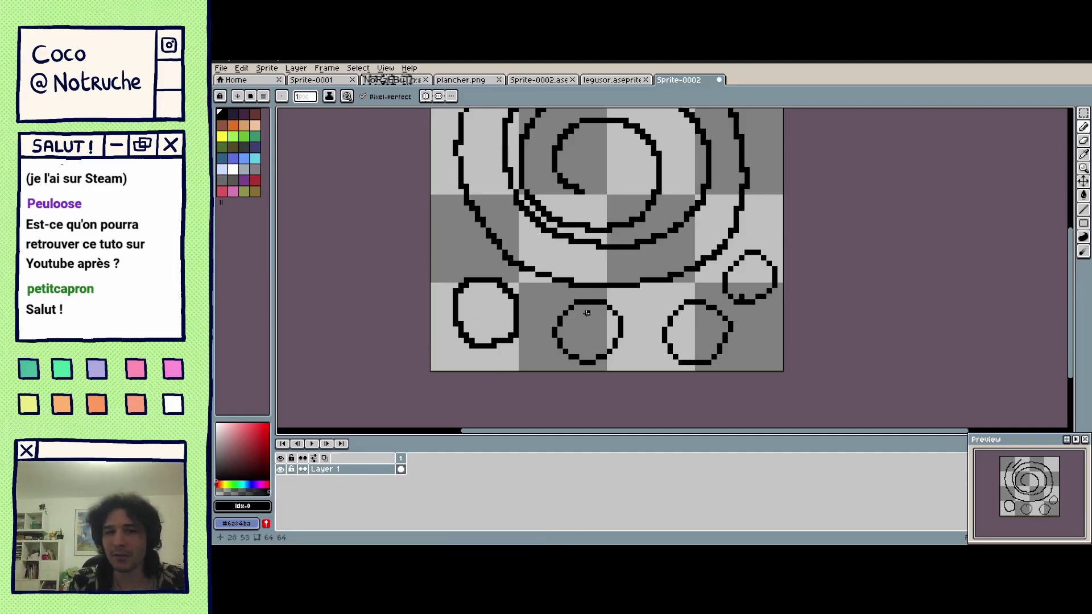
# Undo all the pencil strokes, including the circles, the diagonal line and the spiral, to clear the canvas.
pyautogui.hotkey('ctrl', 'z')
pyautogui.hotkey('ctrl', 'z')
pyautogui.hotkey('ctrl', 'z')
pyautogui.hotkey('ctrl', 'z')
pyautogui.hotkey('ctrl', 'z')
pyautogui.hotkey('ctrl', 'z')
pyautogui.hotkey('ctrl', 'z')
pyautogui.hotkey('ctrl', 'z')
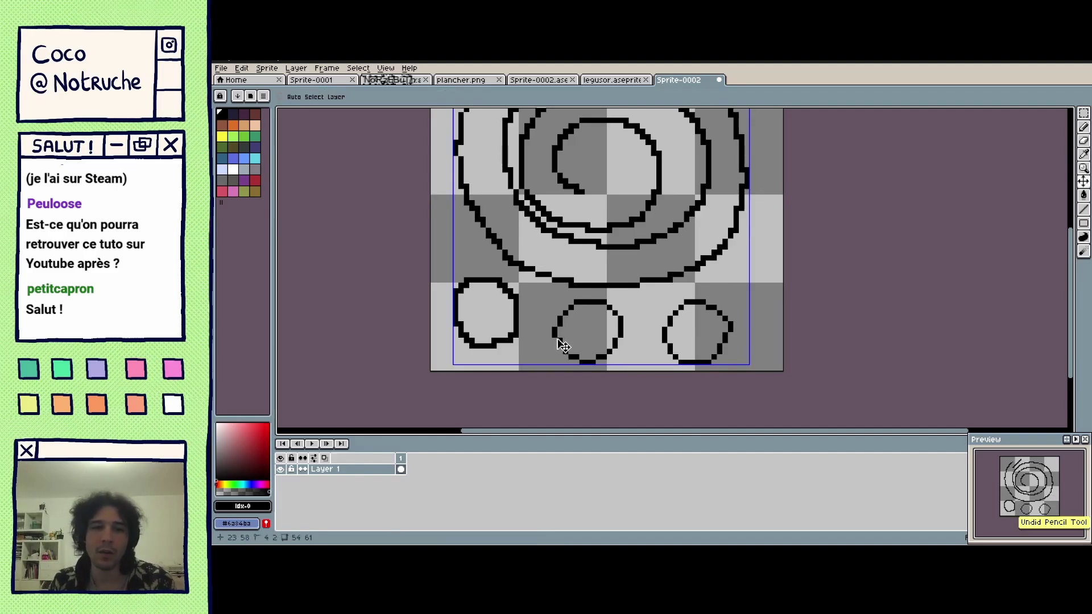
# Draw a large freehand spiral with Pixel-perfect on and undo it.
pyautogui.moveTo(585, 207)
pyautogui.mouseDown()
pyautogui.moveTo(618, 212)
pyautogui.moveTo(588, 234)
pyautogui.moveTo(557, 212)
pyautogui.moveTo(571, 172)
pyautogui.moveTo(615, 164)
pyautogui.moveTo(643, 181)
pyautogui.moveTo(651, 223)
pyautogui.moveTo(620, 257)
pyautogui.moveTo(580, 263)
pyautogui.moveTo(549, 241)
pyautogui.moveTo(541, 197)
pyautogui.moveTo(559, 160)
pyautogui.moveTo(610, 137)
pyautogui.moveTo(651, 150)
pyautogui.moveTo(675, 179)
pyautogui.moveTo(684, 220)
pyautogui.moveTo(667, 259)
pyautogui.moveTo(571, 291)
pyautogui.moveTo(529, 272)
pyautogui.moveTo(505, 229)
pyautogui.moveTo(510, 176)
pyautogui.moveTo(549, 133)
pyautogui.moveTo(605, 116)
pyautogui.moveTo(653, 126)
pyautogui.moveTo(698, 158)
pyautogui.moveTo(730, 218)
pyautogui.moveTo(712, 281)
pyautogui.moveTo(647, 313)
pyautogui.moveTo(556, 314)
pyautogui.moveTo(488, 268)
pyautogui.moveTo(466, 195)
pyautogui.moveTo(509, 124)
pyautogui.moveTo(584, 107)
pyautogui.moveTo(678, 195)
pyautogui.mouseUp()
pyautogui.scroll(-3, 629, 227)
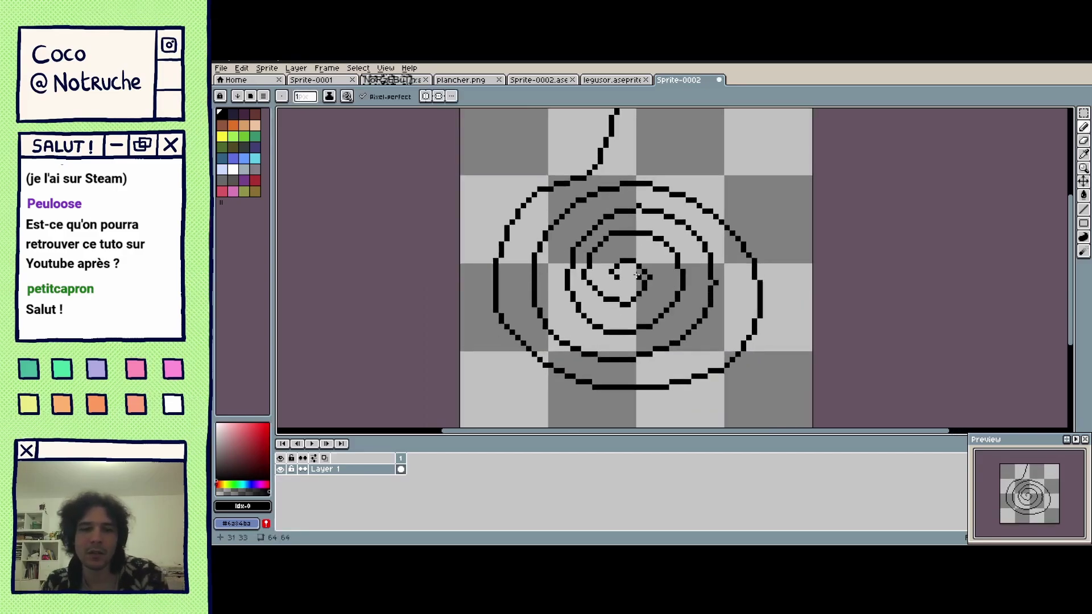
pyautogui.hotkey('ctrl', 'z')
# Enable left-right symmetry only and draw a mirrored character outline with head, arms and legs around the central axis.
pyautogui.moveTo(658, 283); pyautogui.dragTo(634, 257)
pyautogui.scroll(1, 600, 227)
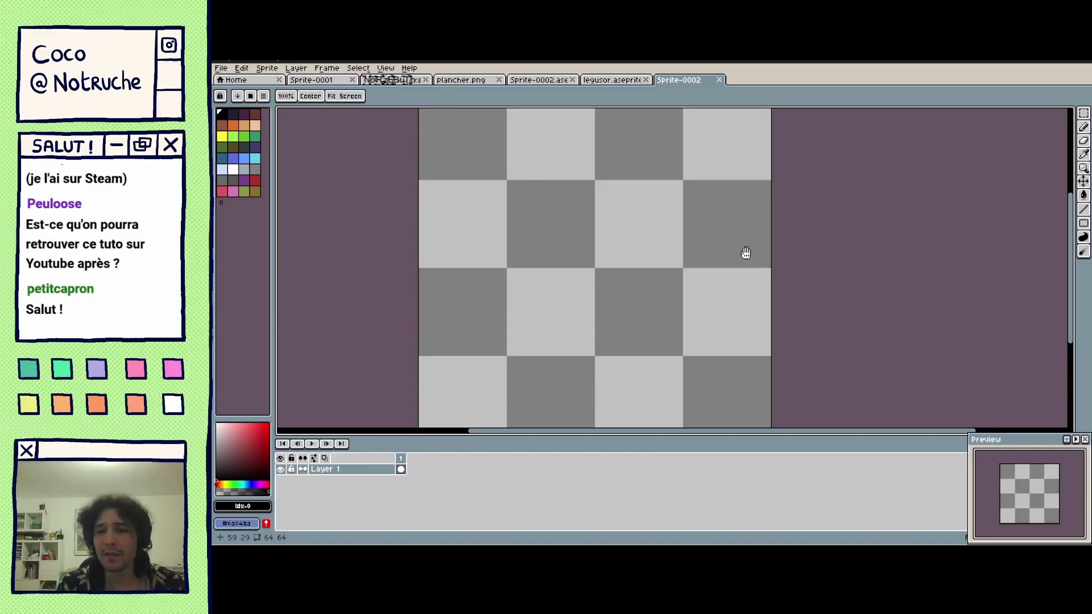
pyautogui.scroll(1, 744, 250)
pyautogui.scroll(-1, 712, 268)
pyautogui.press('ctrl')
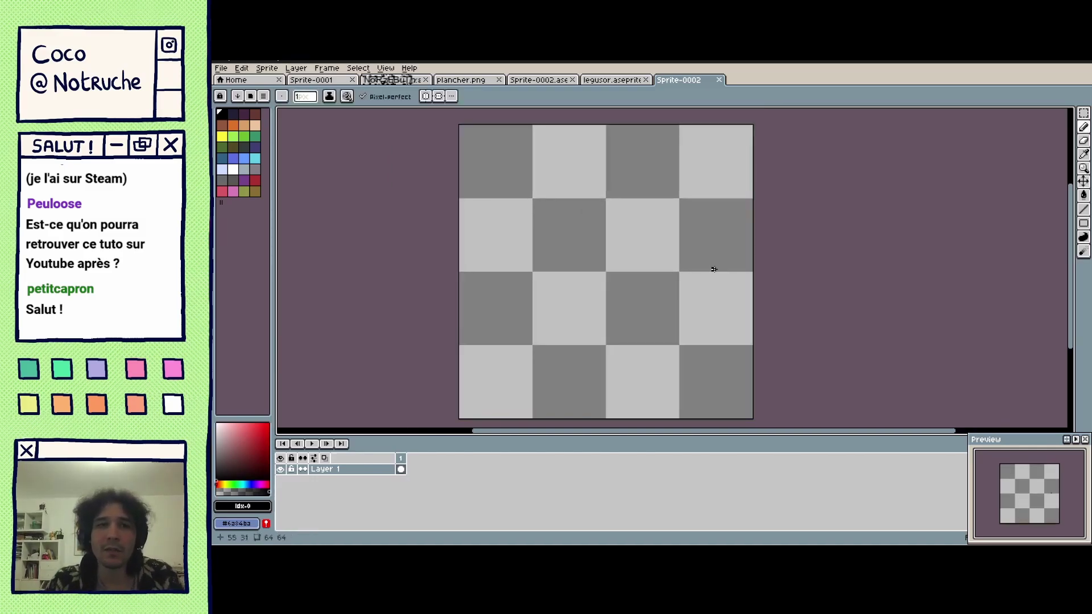
pyautogui.click(426, 96)
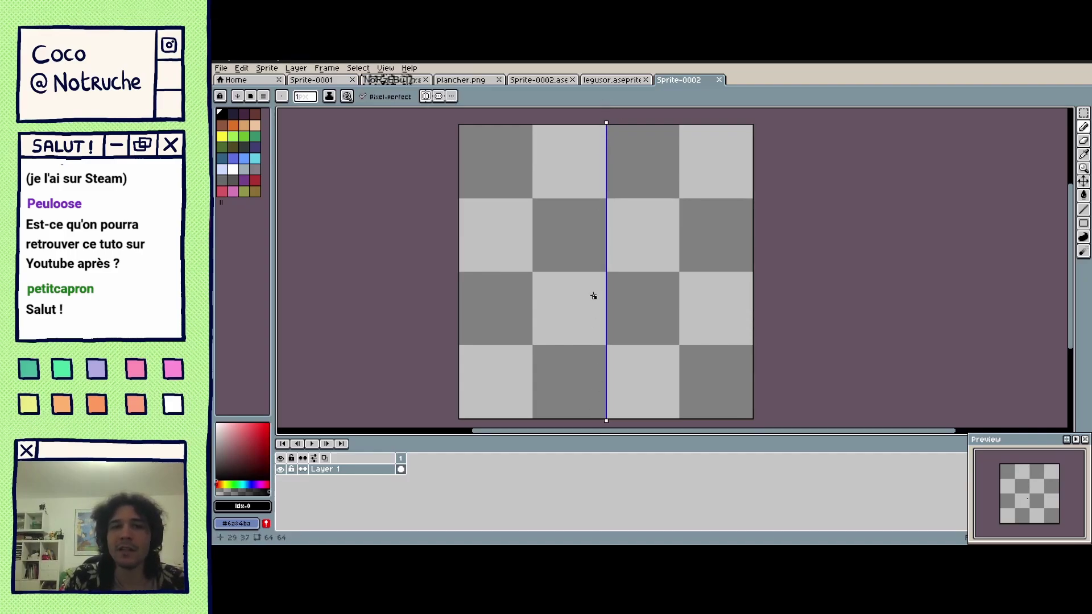
pyautogui.click(438, 96)
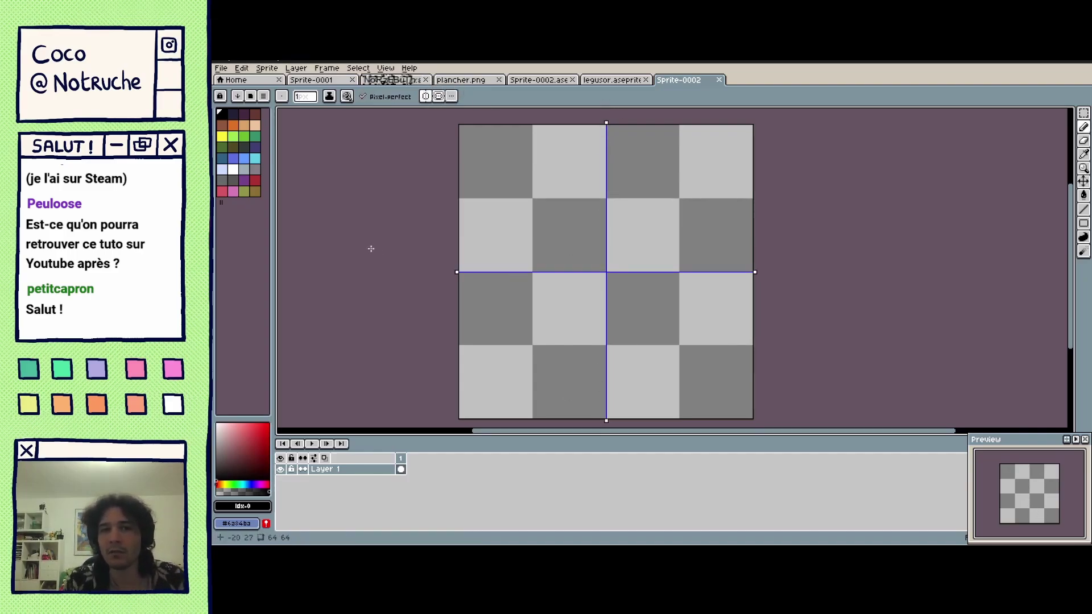
pyautogui.click(439, 96)
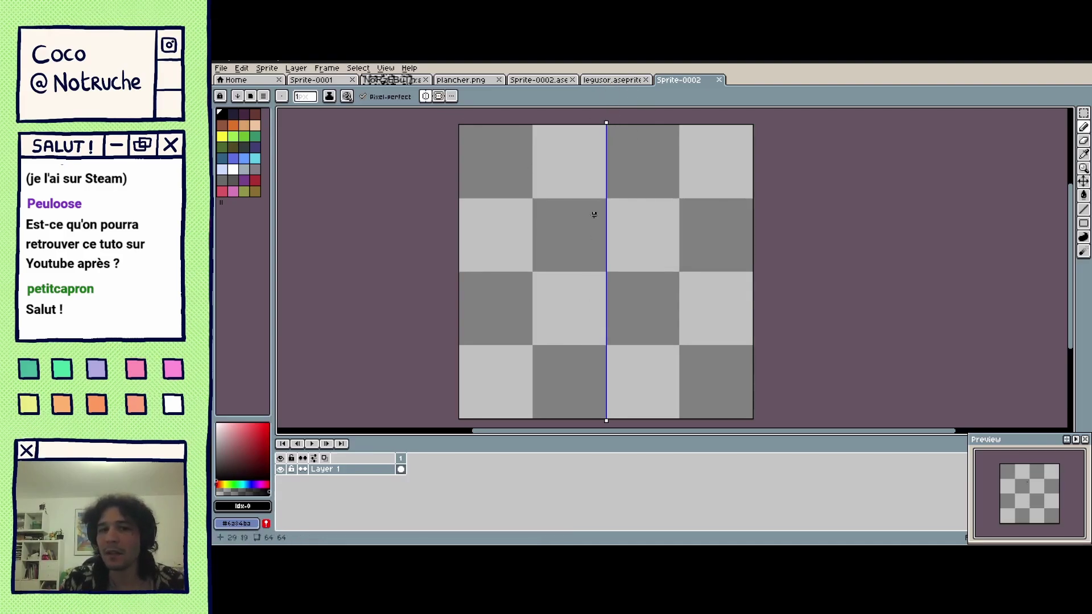
pyautogui.moveTo(604, 154)
pyautogui.mouseDown()
pyautogui.moveTo(566, 175)
pyautogui.moveTo(558, 215)
pyautogui.moveTo(567, 241)
pyautogui.moveTo(595, 260)
pyautogui.moveTo(545, 268)
pyautogui.moveTo(516, 289)
pyautogui.moveTo(507, 312)
pyautogui.moveTo(582, 303)
pyautogui.moveTo(543, 366)
pyautogui.moveTo(556, 394)
pyautogui.moveTo(605, 347)
pyautogui.mouseUp()
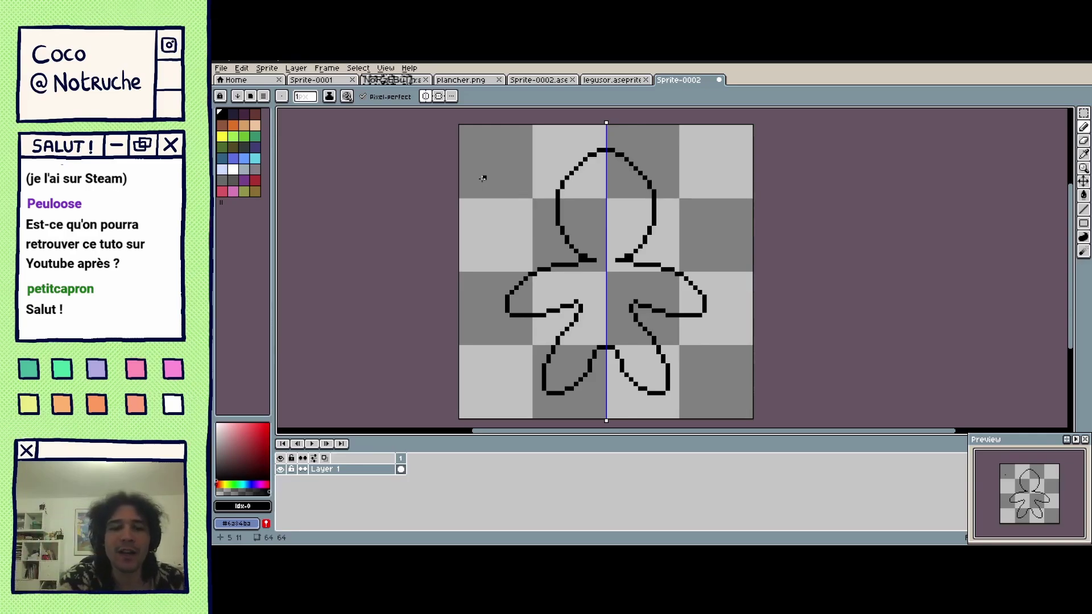
# Undo the mirrored character outline.
pyautogui.hotkey('ctrl', 'z')
pyautogui.hotkey('ctrl', 'z')
pyautogui.hotkey('ctrl', 'z')
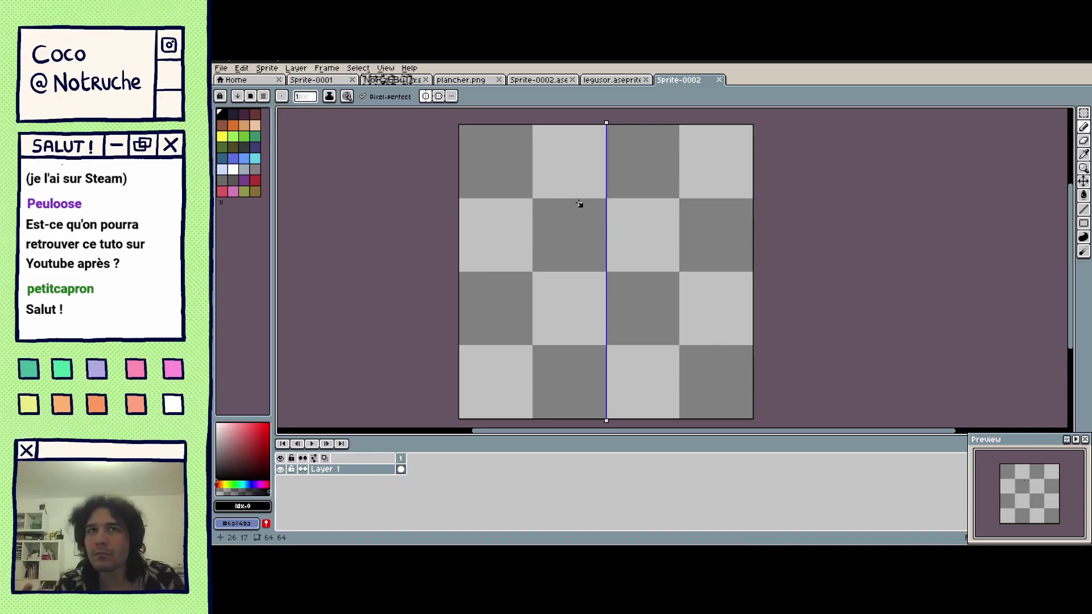
# Draw a mirrored face about 18 × 21 px with eyes, nose and mouth on the vertical symmetry axis.
pyautogui.click(605, 173)
pyautogui.moveTo(606, 173)
pyautogui.mouseDown()
pyautogui.moveTo(554, 227)
pyautogui.moveTo(576, 260)
pyautogui.moveTo(606, 265)
pyautogui.moveTo(567, 222)
pyautogui.moveTo(568, 192)
pyautogui.moveTo(597, 174)
pyautogui.moveTo(598, 215)
pyautogui.moveTo(581, 218)
pyautogui.moveTo(578, 204)
pyautogui.moveTo(608, 244)
pyautogui.mouseUp()
pyautogui.hotkey('ctrl', 'z')
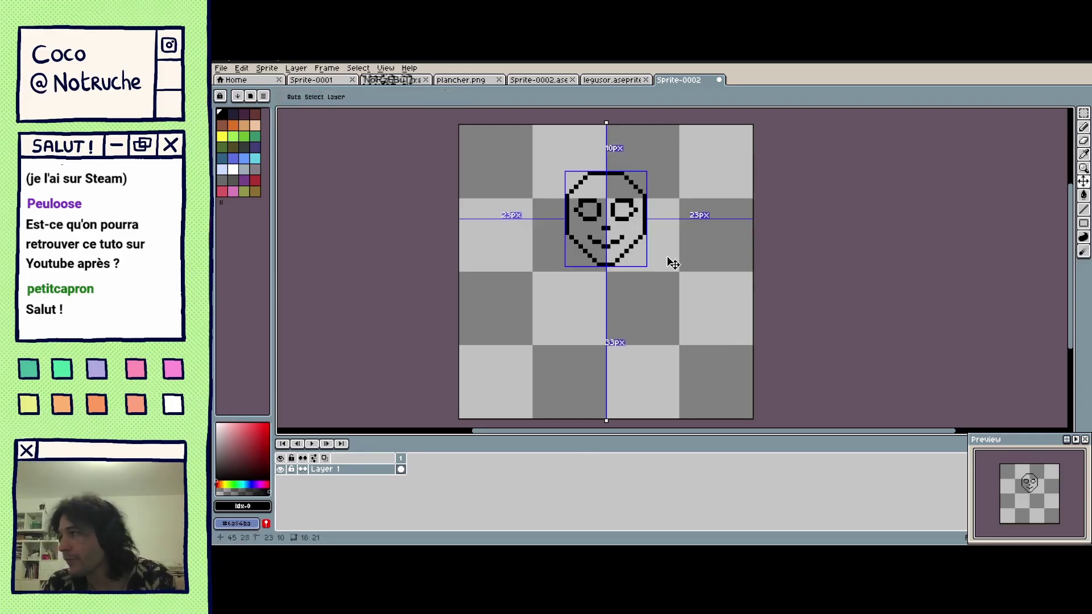
# Undo all the pencil strokes of the mirrored face.
pyautogui.hotkey('ctrl', 'z')
pyautogui.hotkey('ctrl', 'z')
pyautogui.hotkey('ctrl', 'z')
pyautogui.hotkey('ctrl', 'z')
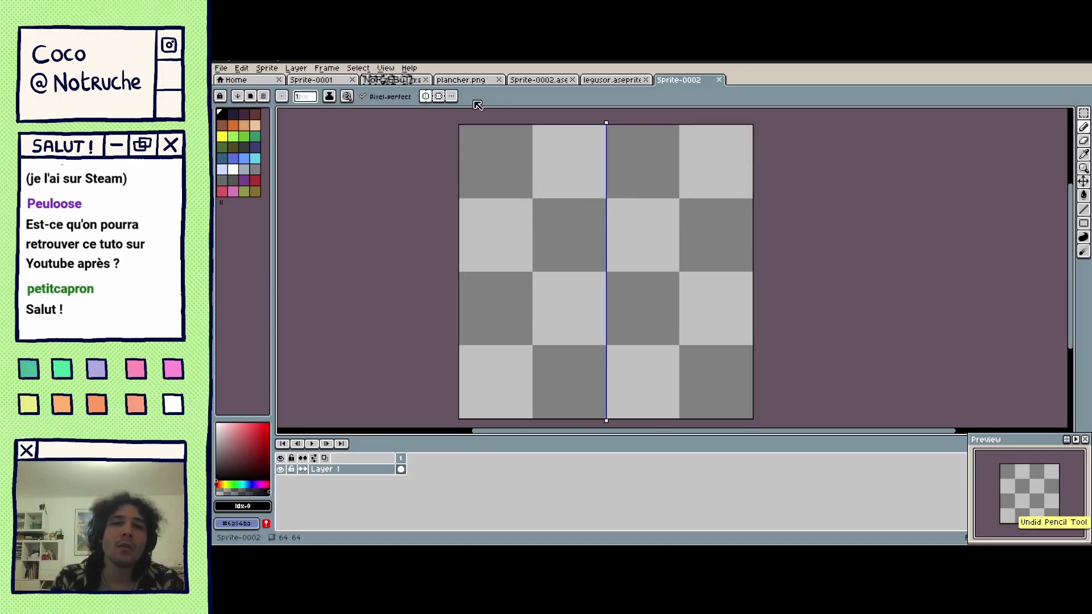
# Switch the pencil from left-right to top-bottom symmetry, test it with a stroke across the upper half and undo the stroke.
pyautogui.click(426, 97)
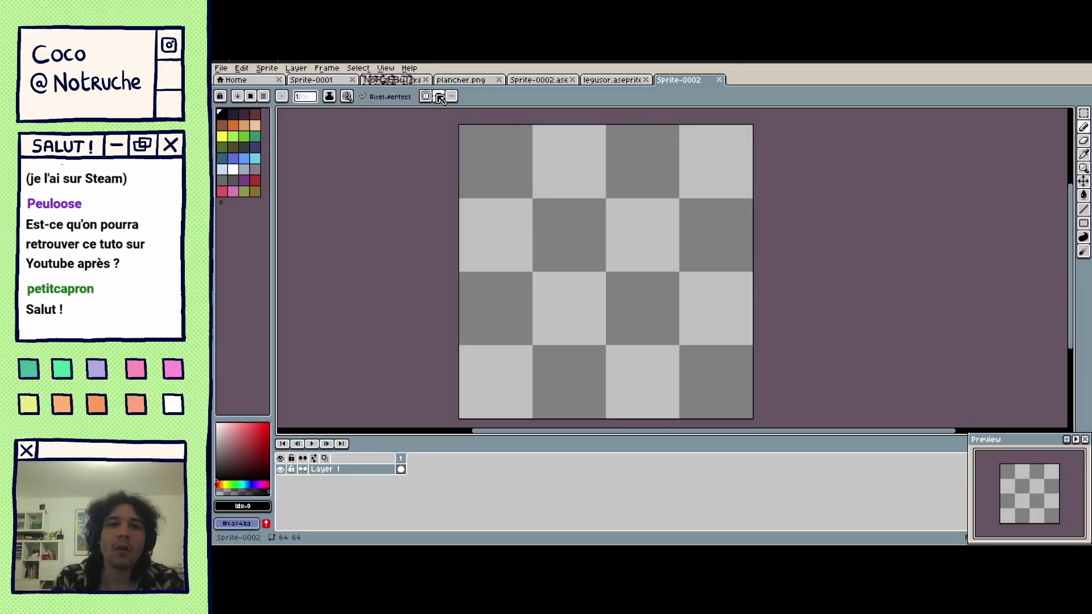
pyautogui.click(438, 96)
pyautogui.moveTo(510, 199)
pyautogui.mouseDown()
pyautogui.moveTo(596, 237)
pyautogui.moveTo(724, 219)
pyautogui.mouseUp()
pyautogui.hotkey('ctrl', 'z')
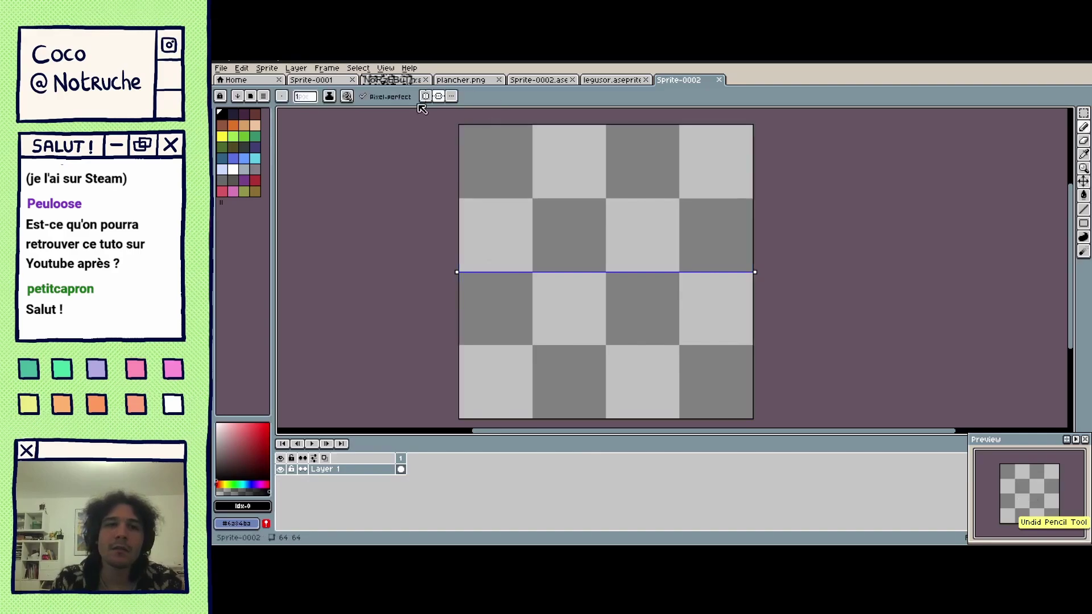
# Turn on left-right symmetry together with top-bottom symmetry and draw a wavy four-way mirrored outline spanning nearly the whole canvas.
pyautogui.click(426, 96)
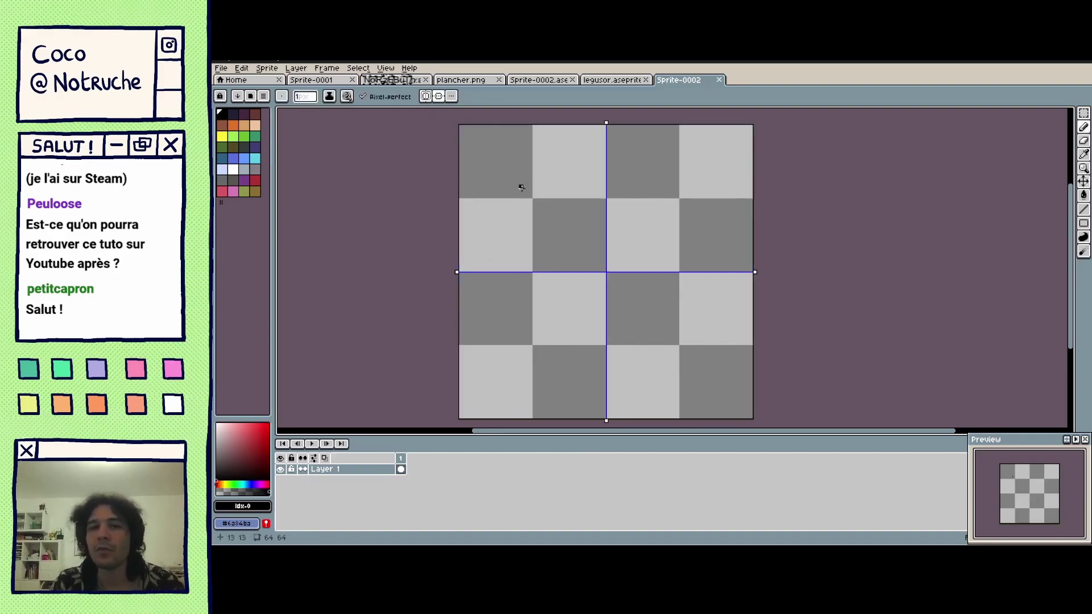
pyautogui.moveTo(512, 205)
pyautogui.mouseDown()
pyautogui.moveTo(506, 174)
pyautogui.moveTo(572, 167)
pyautogui.moveTo(573, 215)
pyautogui.moveTo(508, 252)
pyautogui.moveTo(576, 279)
pyautogui.mouseUp()
pyautogui.hotkey('ctrl', 'z')
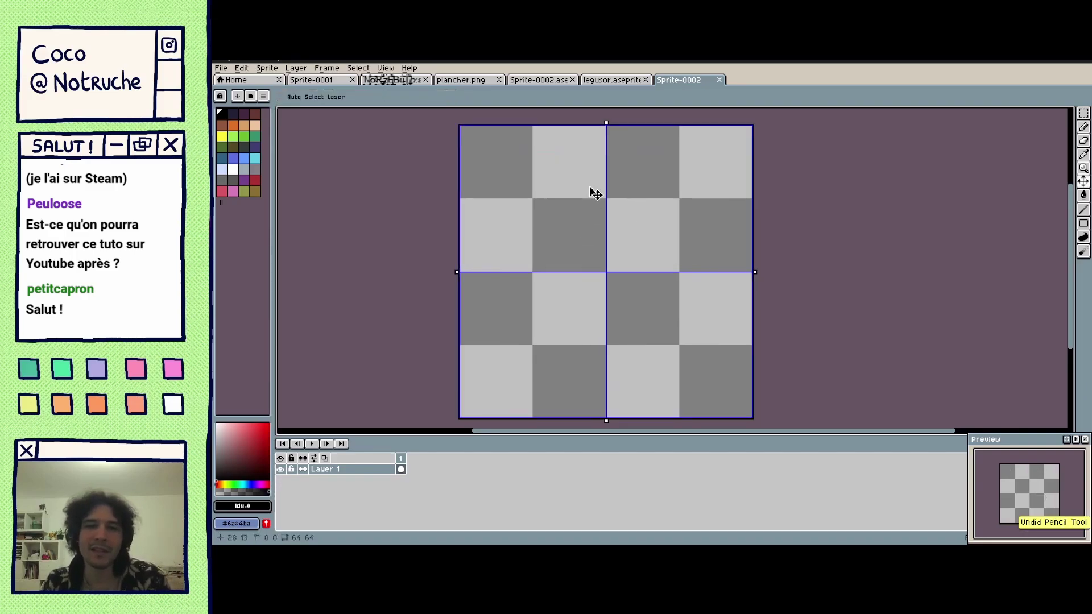
pyautogui.moveTo(530, 187)
pyautogui.mouseDown()
pyautogui.moveTo(560, 154)
pyautogui.moveTo(585, 172)
pyautogui.moveTo(576, 208)
pyautogui.moveTo(551, 228)
pyautogui.moveTo(558, 245)
pyautogui.moveTo(605, 267)
pyautogui.mouseUp()
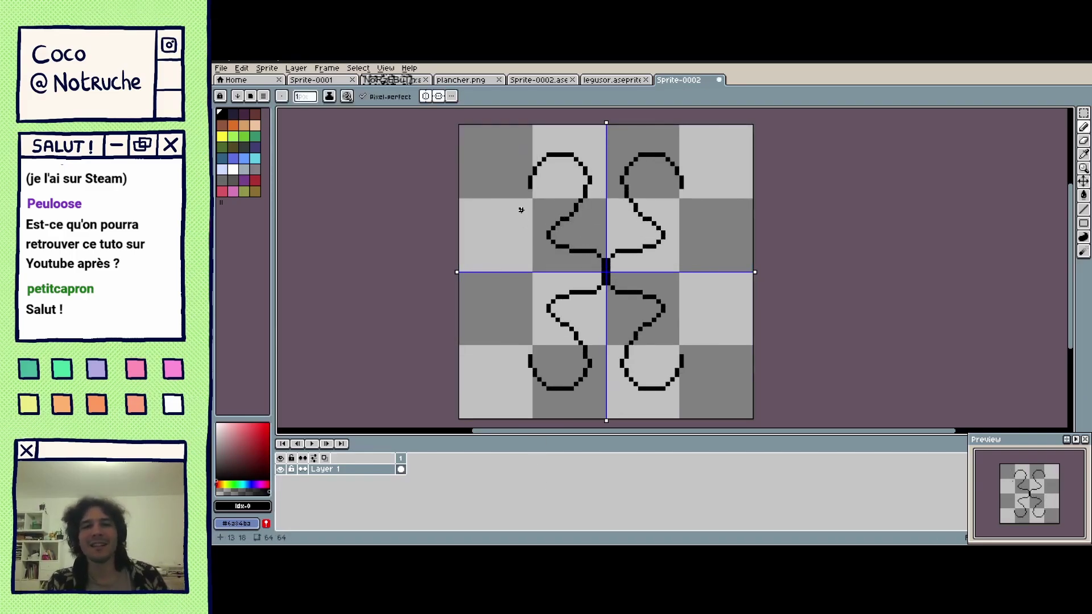
pyautogui.moveTo(530, 187)
pyautogui.mouseDown()
pyautogui.moveTo(516, 204)
pyautogui.moveTo(466, 215)
pyautogui.moveTo(465, 242)
pyautogui.moveTo(526, 273)
pyautogui.mouseUp()
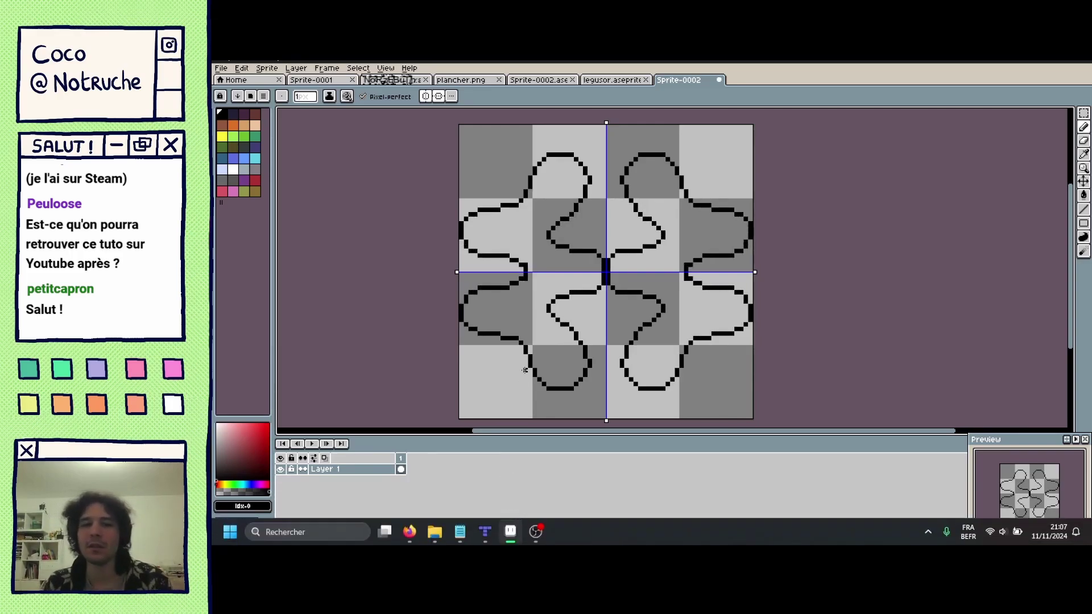
# Undo all the pencil strokes of the four-way mirrored outline.
pyautogui.press('v')
pyautogui.hotkey('ctrl', 'z')
pyautogui.hotkey('ctrl', 'z')
pyautogui.hotkey('ctrl', 'z')
pyautogui.press('b')
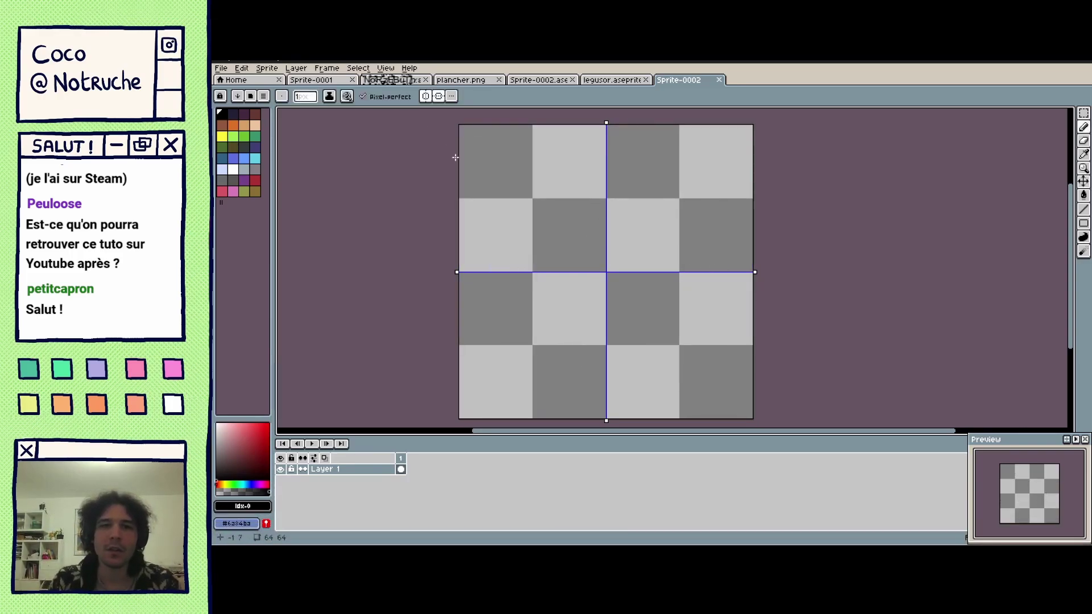
# Keep only left-right symmetry, move its axis to about 19 px from the canvas's left edge, undo the test strokes and turn symmetry off.
pyautogui.click(425, 97)
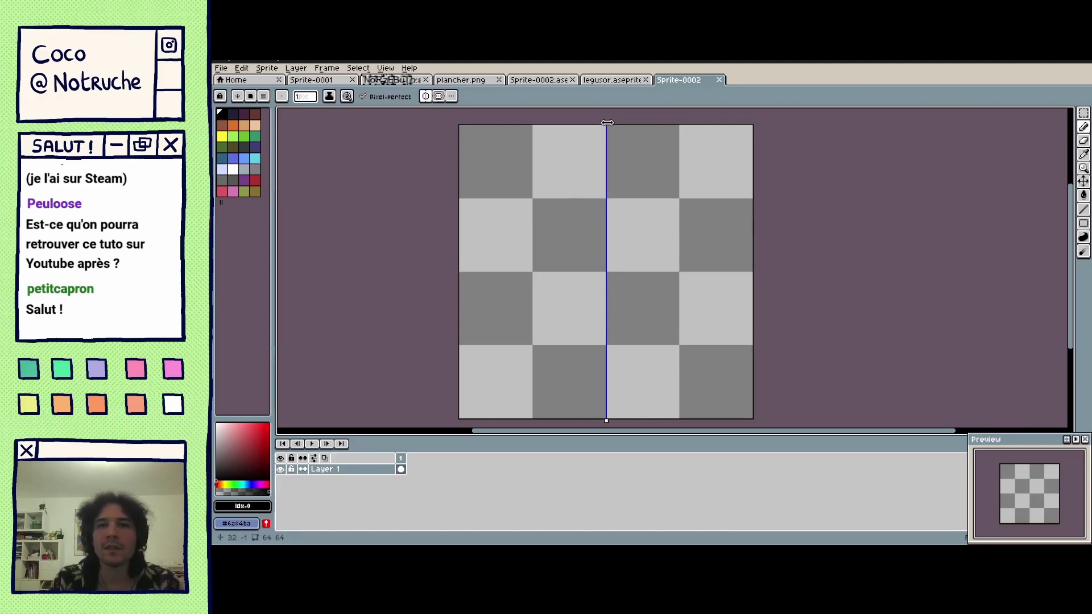
pyautogui.moveTo(607, 123)
pyautogui.mouseDown()
pyautogui.moveTo(528, 123)
pyautogui.moveTo(545, 123)
pyautogui.moveTo(544, 225)
pyautogui.mouseUp()
pyautogui.hotkey('ctrl', 'z')
pyautogui.moveTo(654, 182)
pyautogui.mouseDown()
pyautogui.moveTo(693, 195)
pyautogui.moveTo(697, 253)
pyautogui.mouseUp()
pyautogui.hotkey('ctrl', 'z')
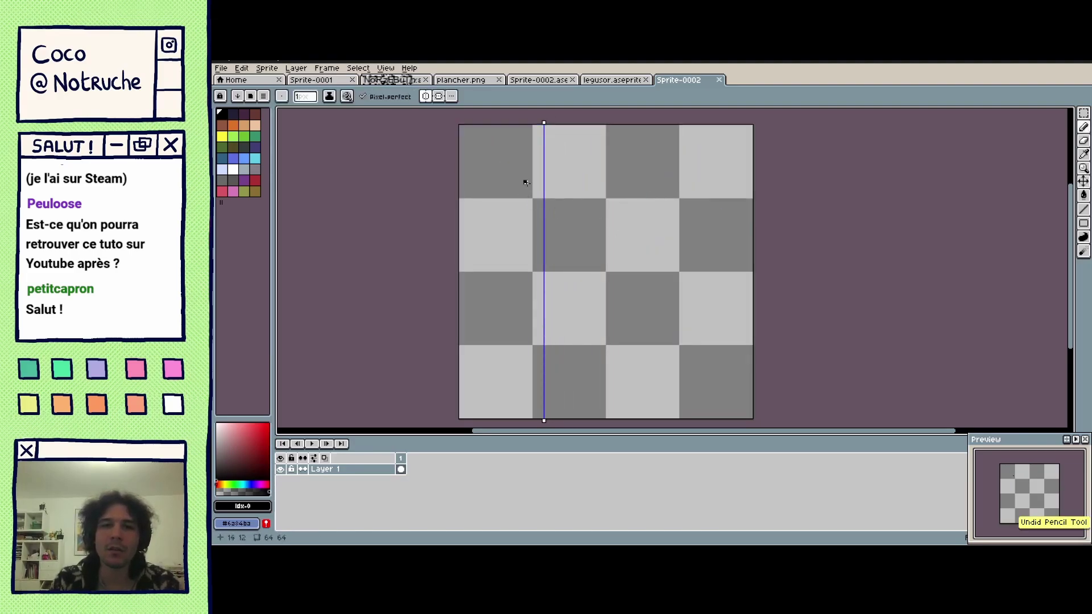
pyautogui.moveTo(526, 183)
pyautogui.mouseDown()
pyautogui.moveTo(502, 186)
pyautogui.moveTo(509, 232)
pyautogui.moveTo(515, 183)
pyautogui.mouseUp()
pyautogui.hotkey('ctrl', 'z')
pyautogui.click(426, 97)
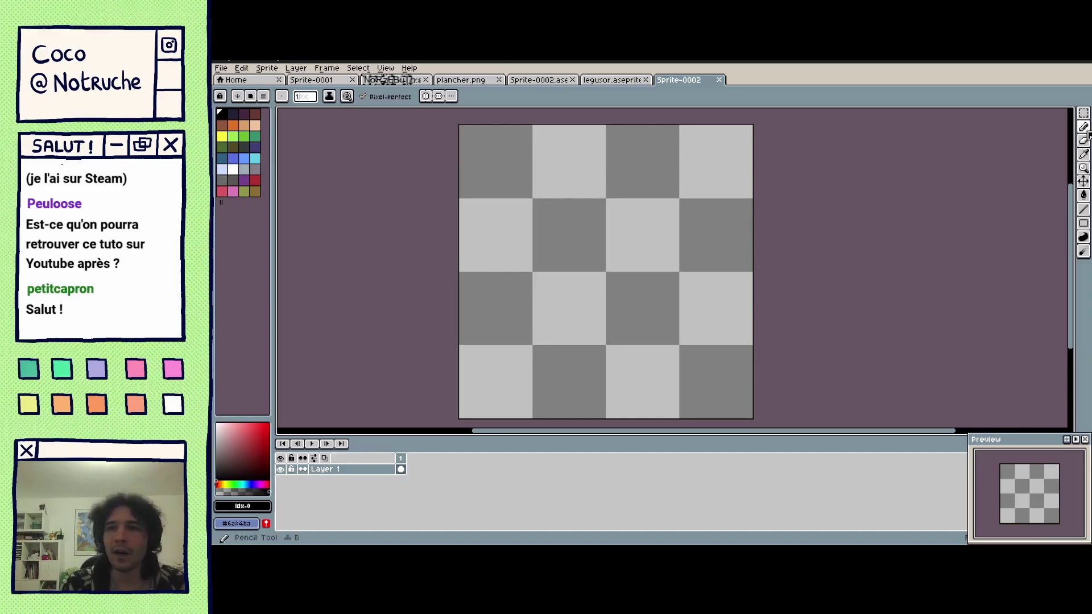
# Set the pencil size to 10 px, choose a light pink and paint a filled blob about 35 × 30 px mid-canvas.
pyautogui.click(298, 95)
pyautogui.moveTo(296, 110); pyautogui.dragTo(312, 110)
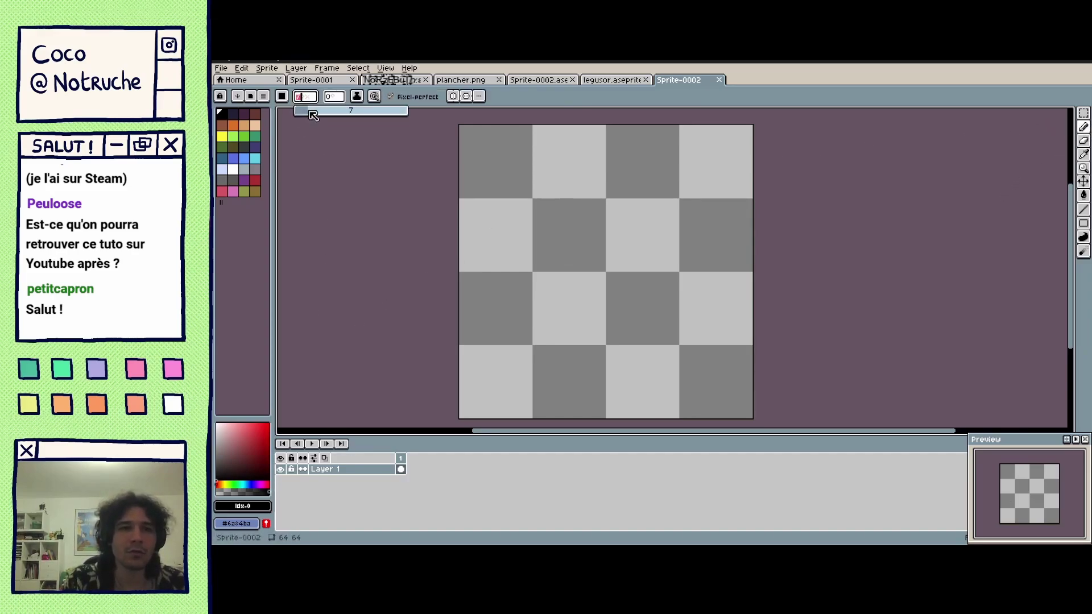
pyautogui.click(574, 275)
pyautogui.moveTo(574, 276)
pyautogui.mouseDown()
pyautogui.moveTo(612, 243)
pyautogui.moveTo(550, 263)
pyautogui.moveTo(613, 265)
pyautogui.moveTo(549, 275)
pyautogui.moveTo(652, 293)
pyautogui.moveTo(585, 244)
pyautogui.moveTo(575, 281)
pyautogui.moveTo(588, 259)
pyautogui.moveTo(578, 233)
pyautogui.moveTo(580, 288)
pyautogui.moveTo(603, 276)
pyautogui.mouseUp()
pyautogui.hotkey('ctrl', 'z')
pyautogui.click(239, 424)
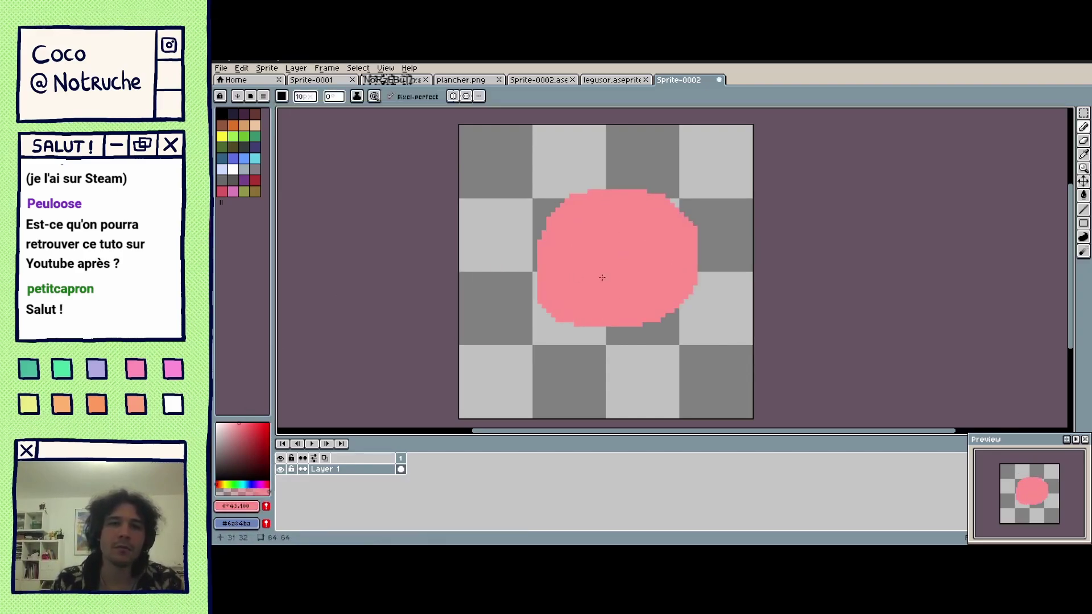
# Try a Hue/Saturation adjustment on the pink blob.
pyautogui.click(242, 68)
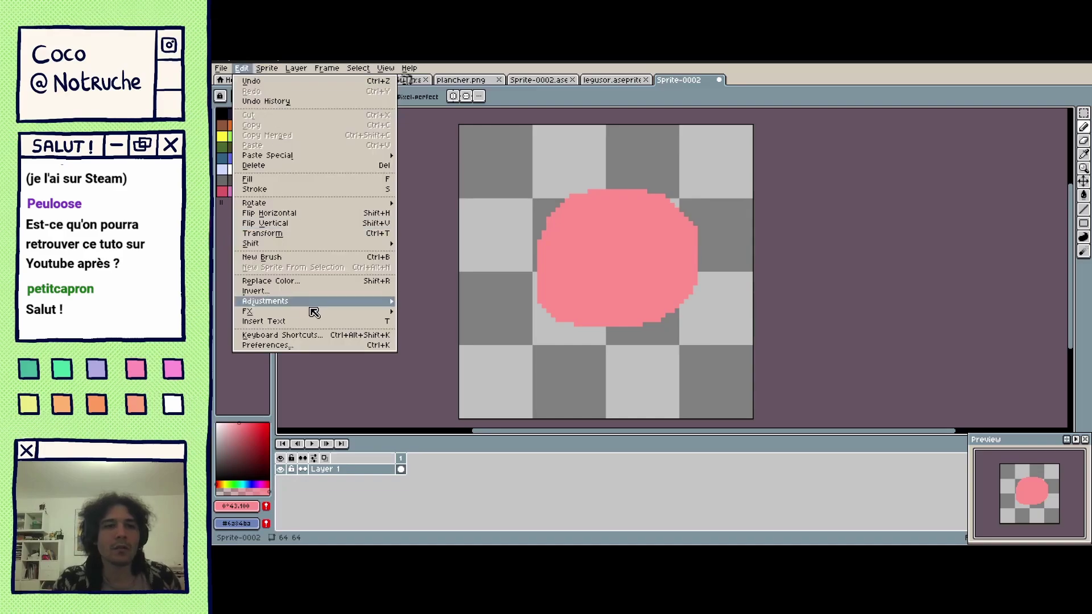
pyautogui.moveTo(326, 302)
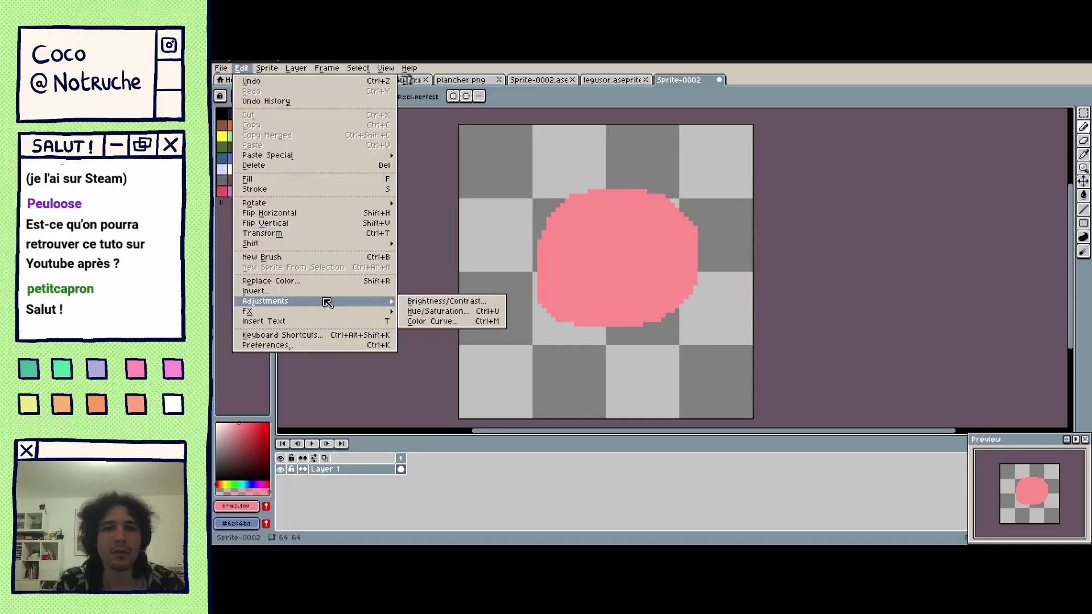
pyautogui.click(452, 313)
pyautogui.moveTo(882, 192)
pyautogui.mouseDown()
pyautogui.moveTo(914, 188)
pyautogui.moveTo(870, 186)
pyautogui.moveTo(903, 191)
pyautogui.mouseUp()
pyautogui.moveTo(882, 200)
pyautogui.mouseDown()
pyautogui.moveTo(910, 203)
pyautogui.moveTo(851, 203)
pyautogui.moveTo(927, 214)
pyautogui.moveTo(873, 214)
pyautogui.moveTo(882, 229)
pyautogui.moveTo(904, 227)
pyautogui.moveTo(863, 227)
pyautogui.moveTo(890, 227)
pyautogui.moveTo(926, 190)
pyautogui.moveTo(882, 187)
pyautogui.moveTo(892, 188)
pyautogui.mouseUp()
pyautogui.click(1008, 177)
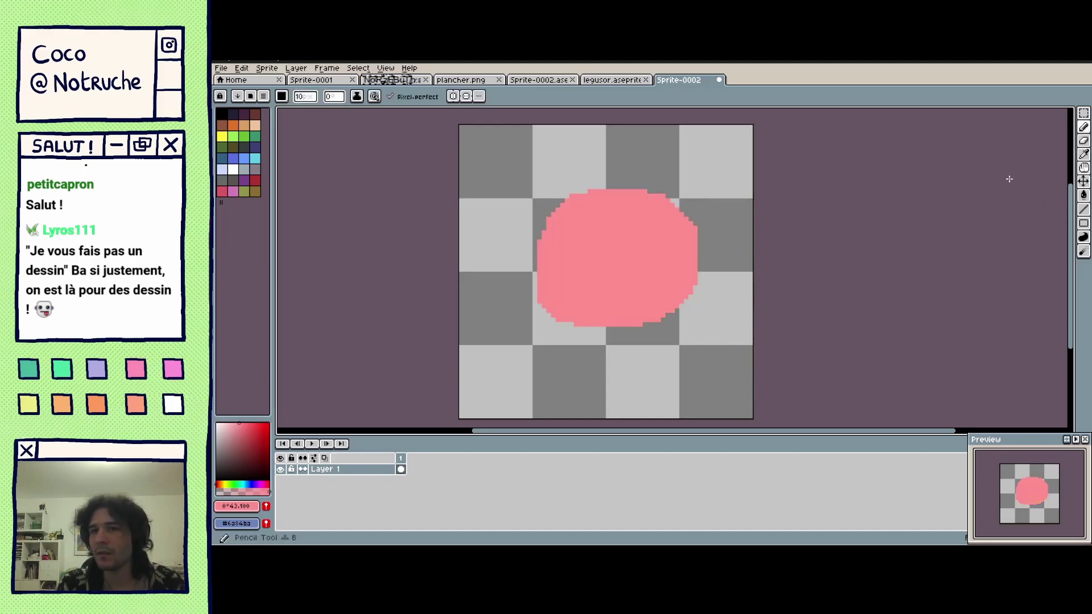
pyautogui.click(685, 235)
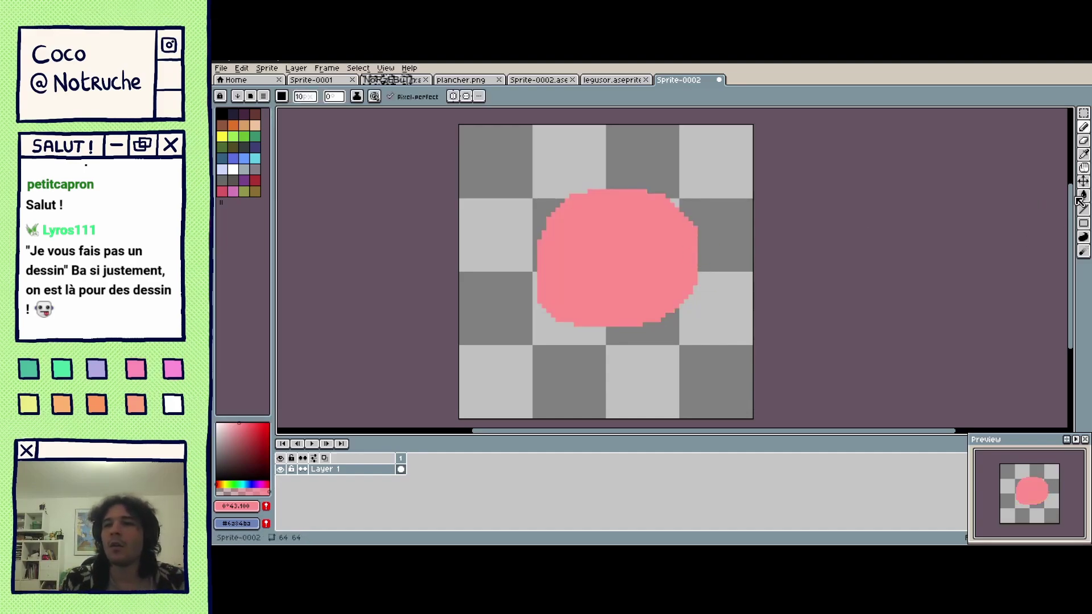
# Activate the Eraser and set its size to 18 px.
pyautogui.click(1085, 158)
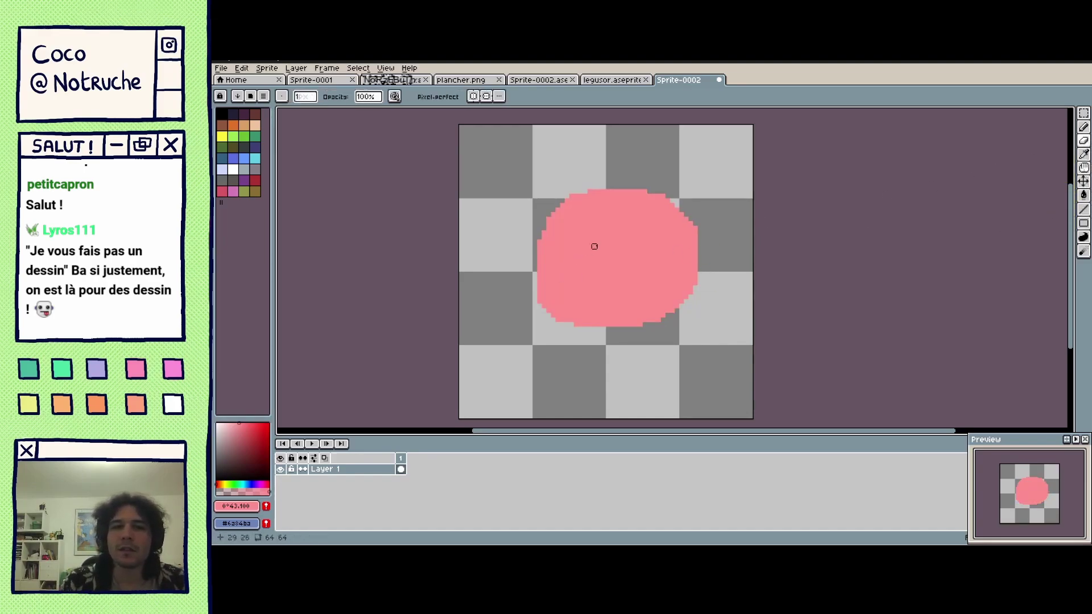
pyautogui.click(304, 96)
pyautogui.moveTo(314, 110); pyautogui.dragTo(327, 117)
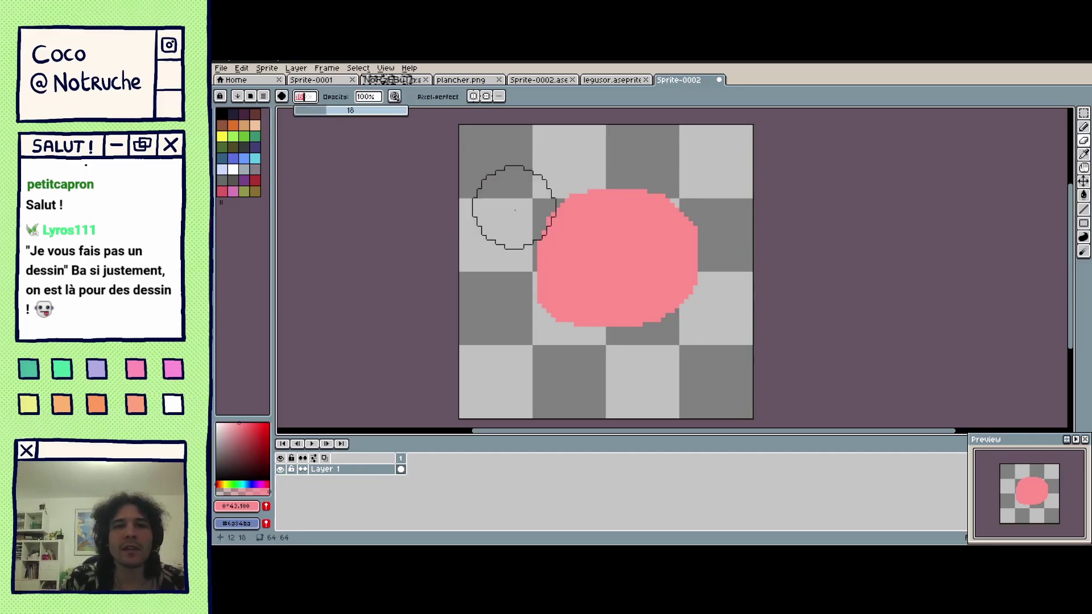
# Undo the pink blob and set the Pencil's size back to 1 px.
pyautogui.hotkey('ctrl', 'z')
pyautogui.hotkey('ctrl', 'z')
pyautogui.click(1084, 126)
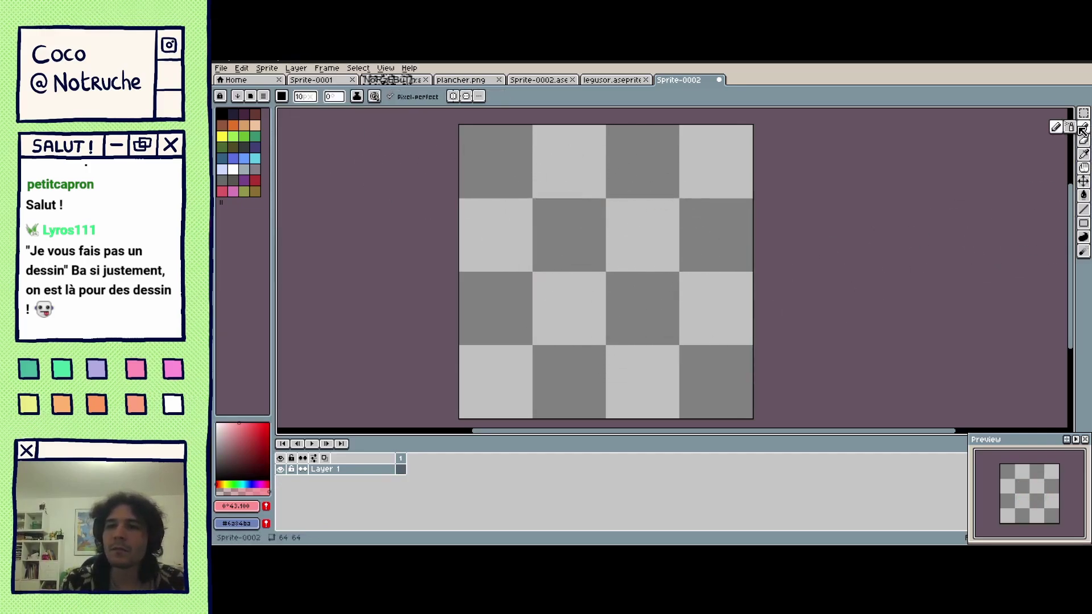
pyautogui.click(315, 100)
pyautogui.write('1')
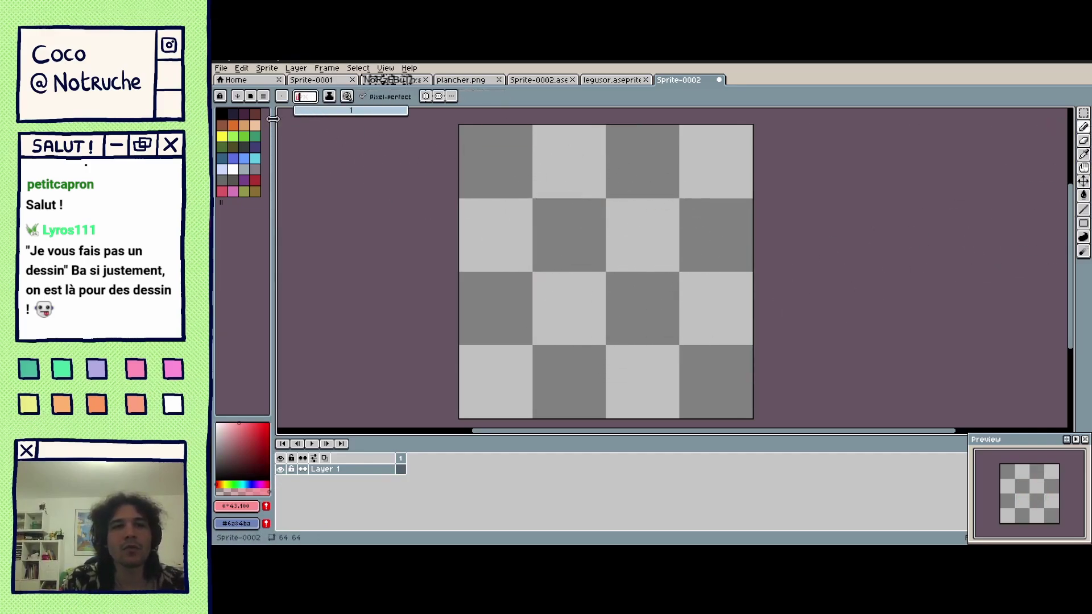
pyautogui.press('Return')
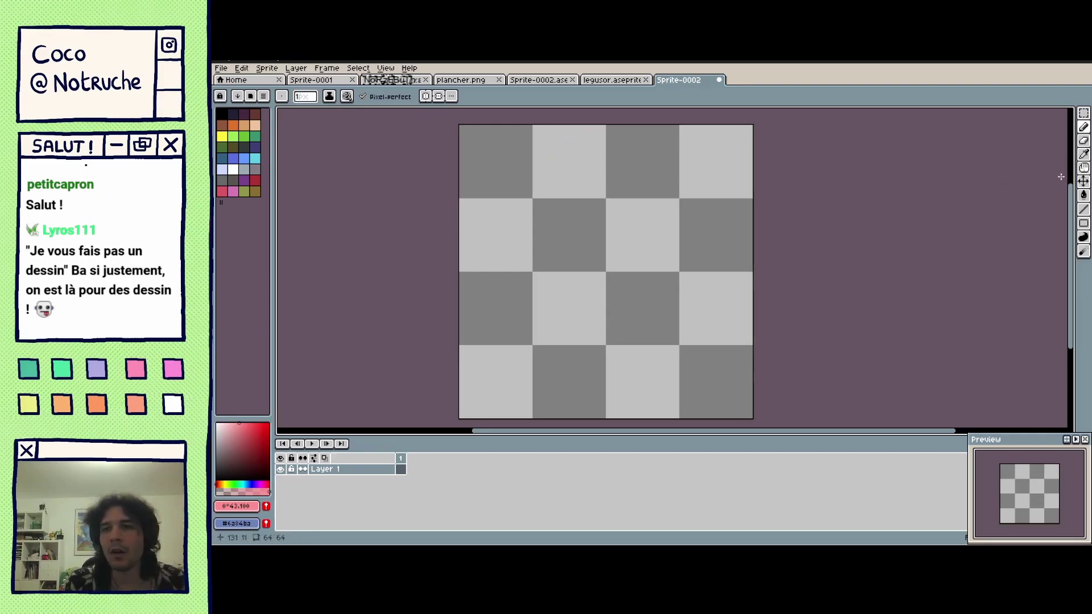
# Activate the Paint Bucket with Contiguous filling turned on and bring up the character sprite legusor.aseprite, framed in full.
pyautogui.click(1083, 196)
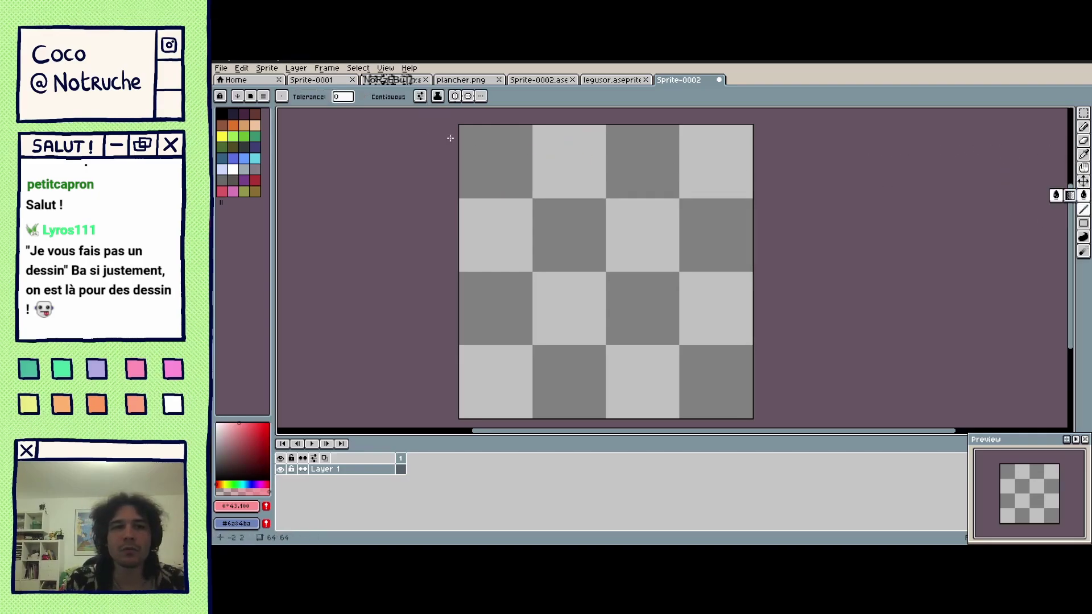
pyautogui.click(391, 98)
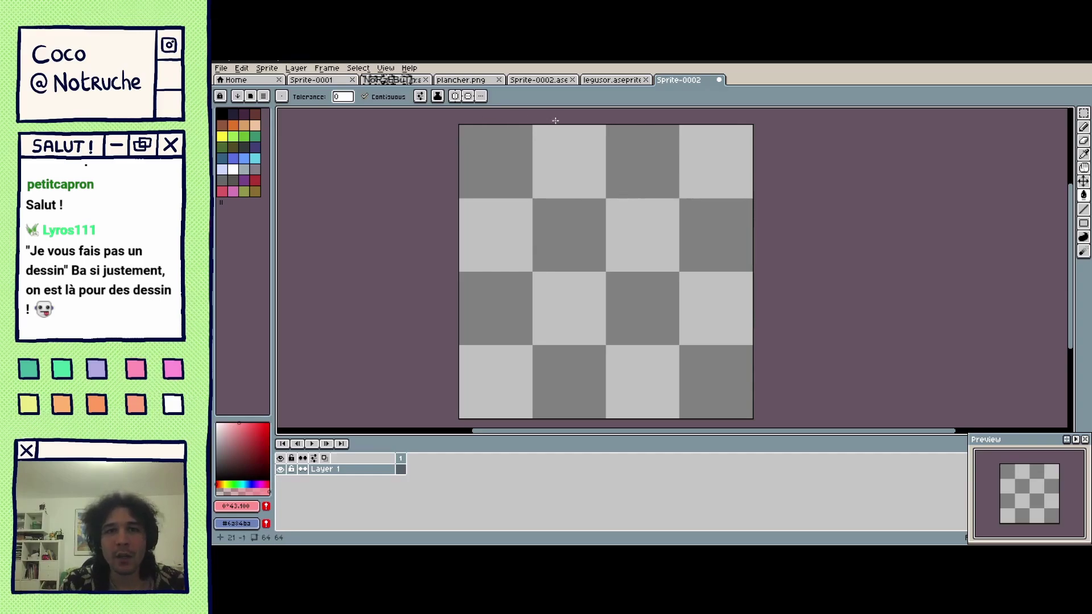
pyautogui.click(615, 80)
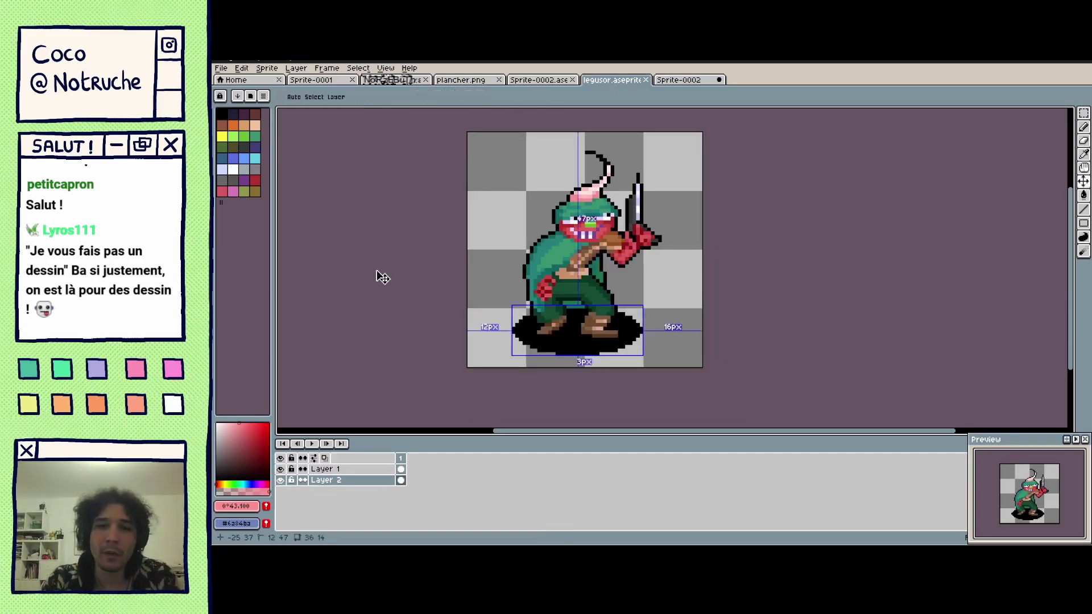
pyautogui.scroll(1, 376, 271)
pyautogui.press('space')
pyautogui.moveTo(718, 274); pyautogui.dragTo(684, 303)
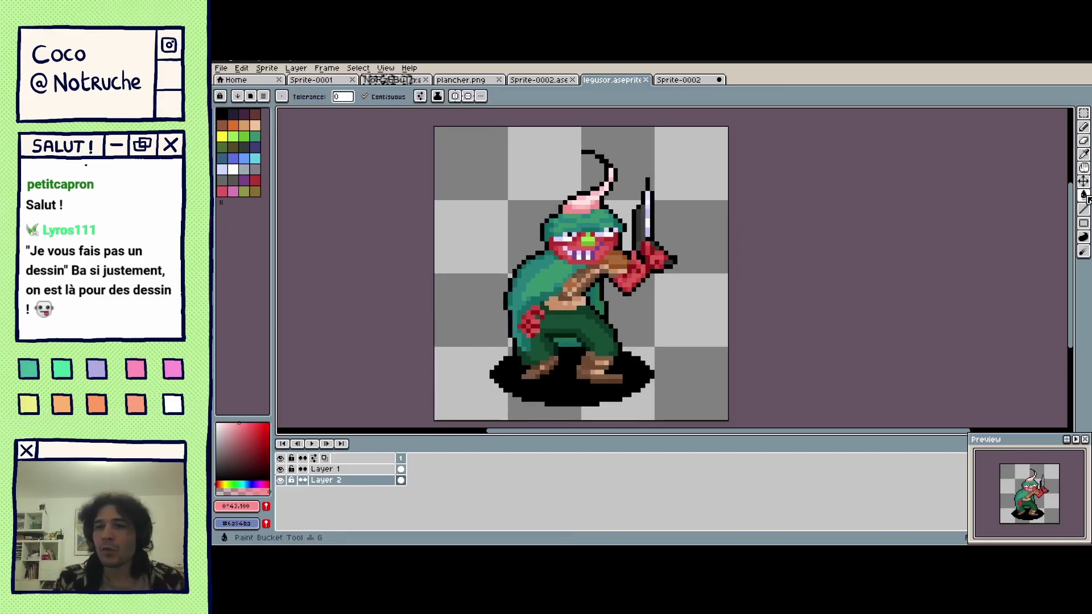
# Set the foreground colour to a bright bluish purple for the Paint Bucket.
pyautogui.moveTo(1087, 198)
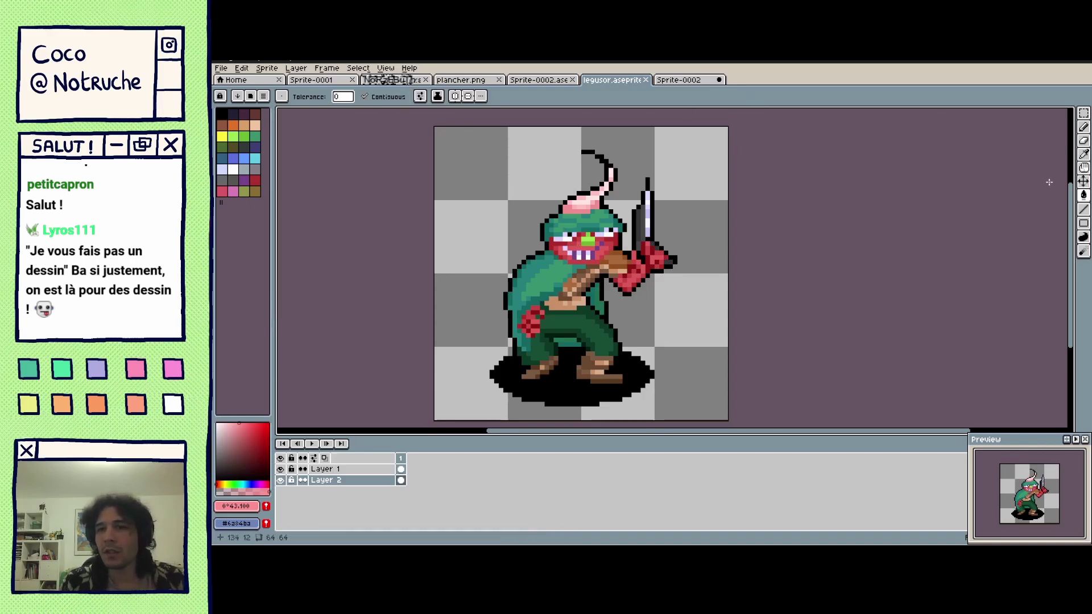
pyautogui.click(238, 483)
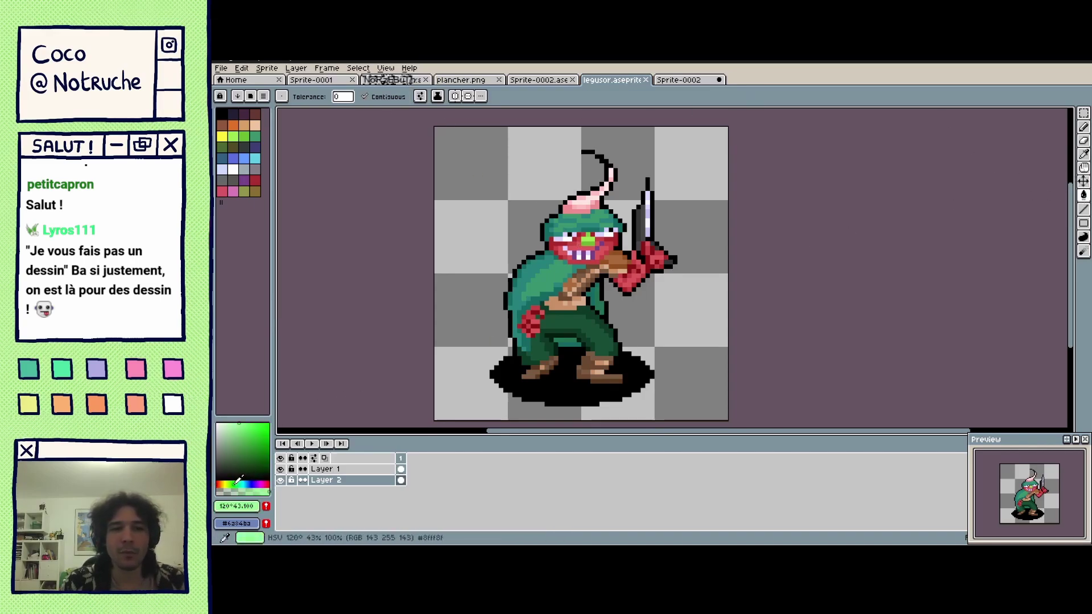
pyautogui.moveTo(235, 484); pyautogui.dragTo(255, 483)
pyautogui.click(248, 425)
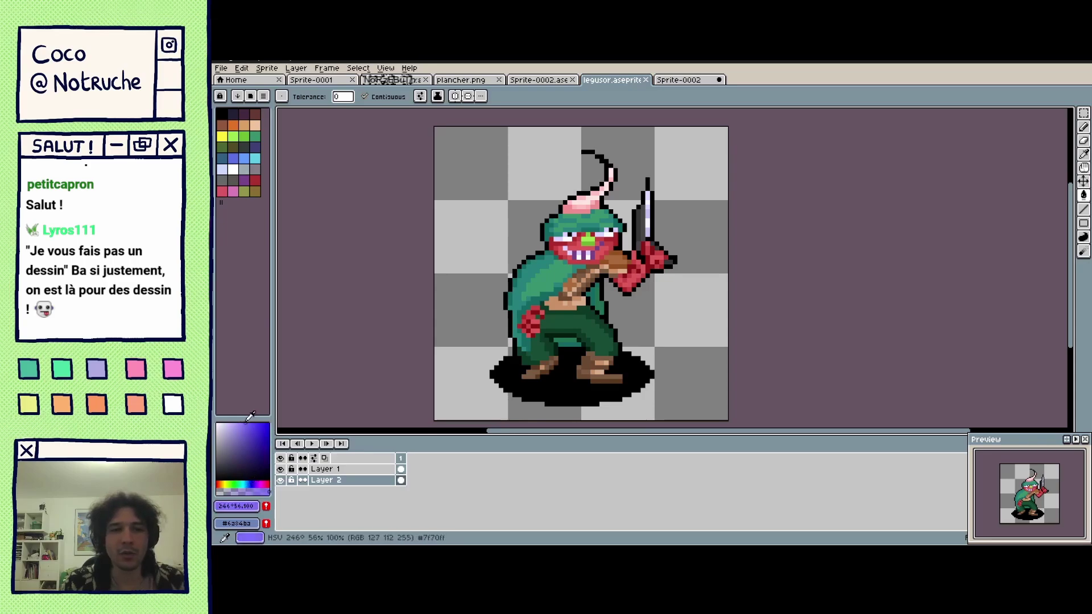
# Test the purple fill on Layer 2's empty background, undo it and make Layer 1 the active layer.
pyautogui.click(540, 283)
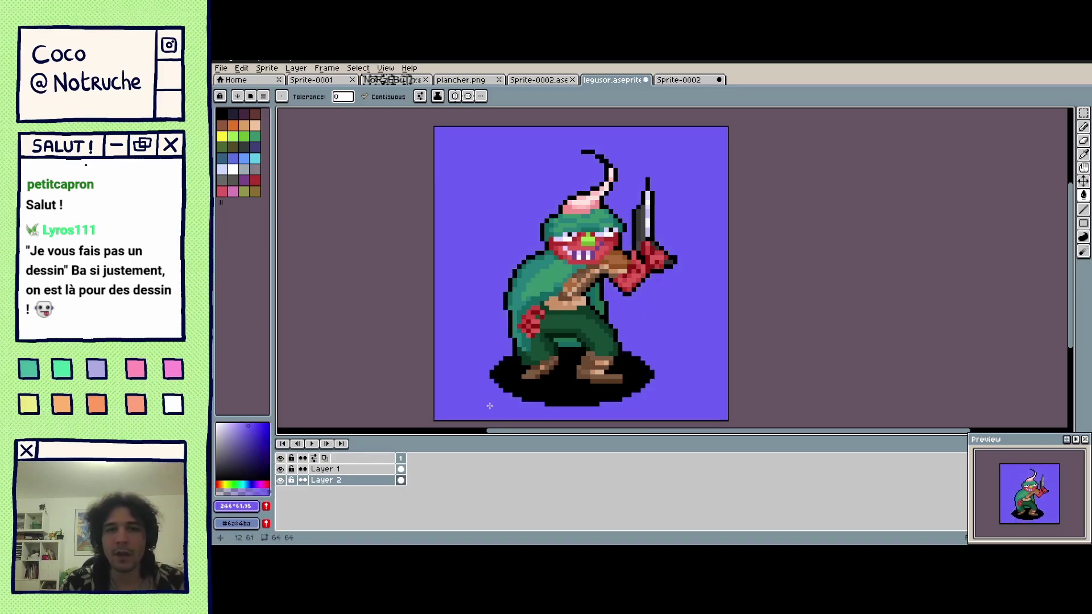
pyautogui.hotkey('ctrl', 'z')
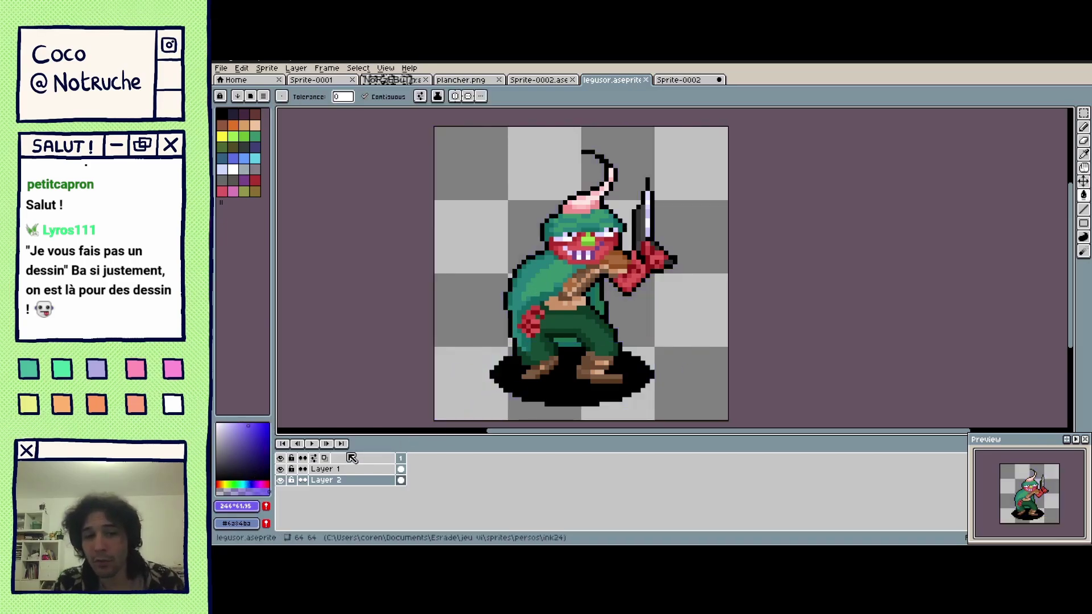
pyautogui.click(367, 468)
# Test purple Contiguous fills on the cape's light green area and the empty background of Layer 1, undoing each one.
pyautogui.click(564, 291)
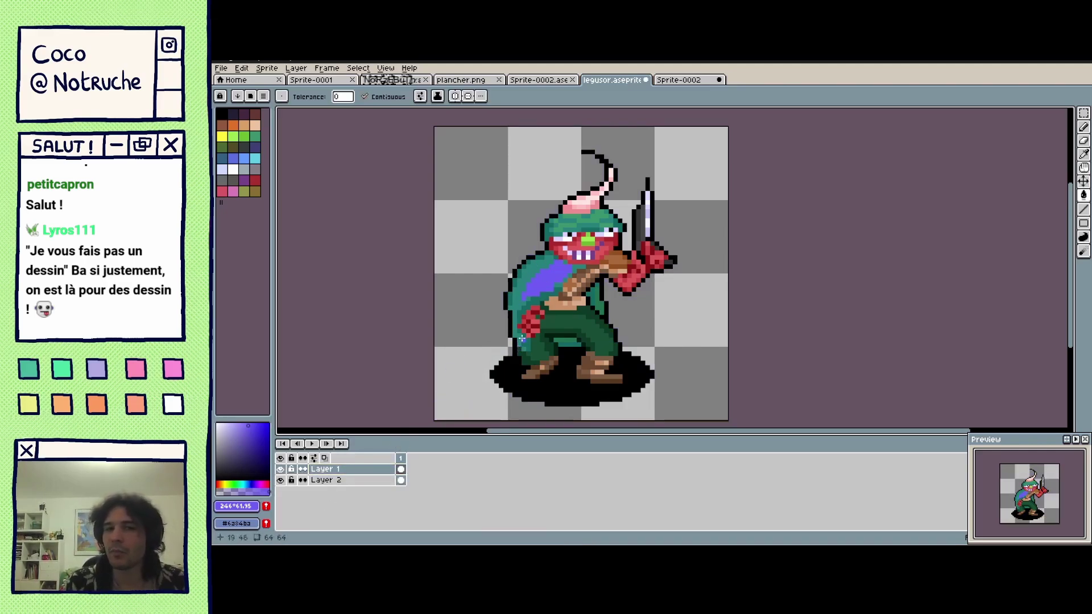
pyautogui.hotkey('ctrl', 'z')
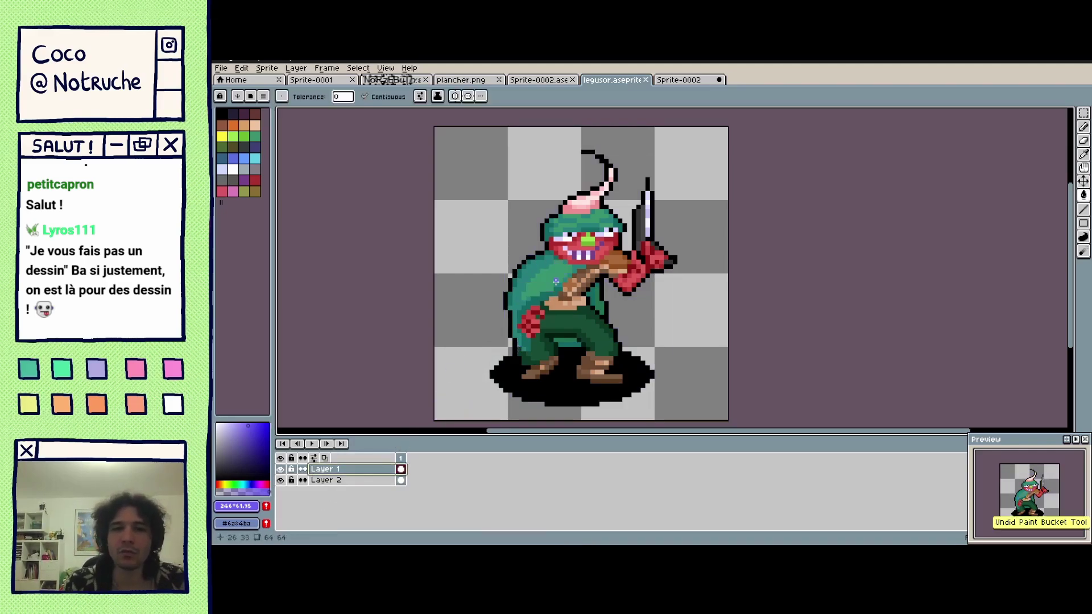
pyautogui.click(555, 283)
pyautogui.hotkey('ctrl', 'z')
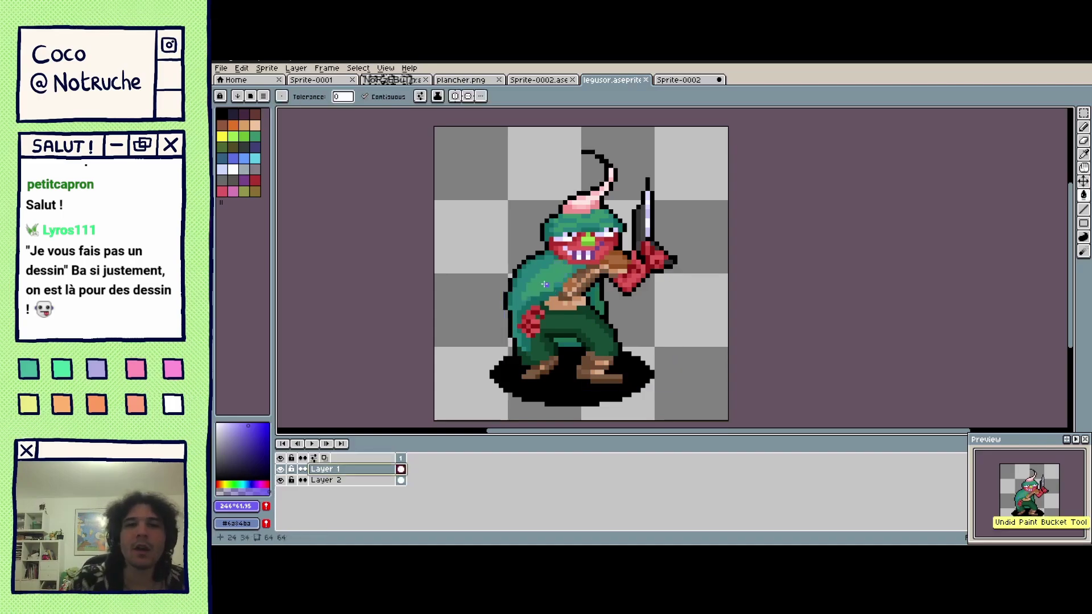
pyautogui.click(489, 199)
pyautogui.hotkey('ctrl', 'z')
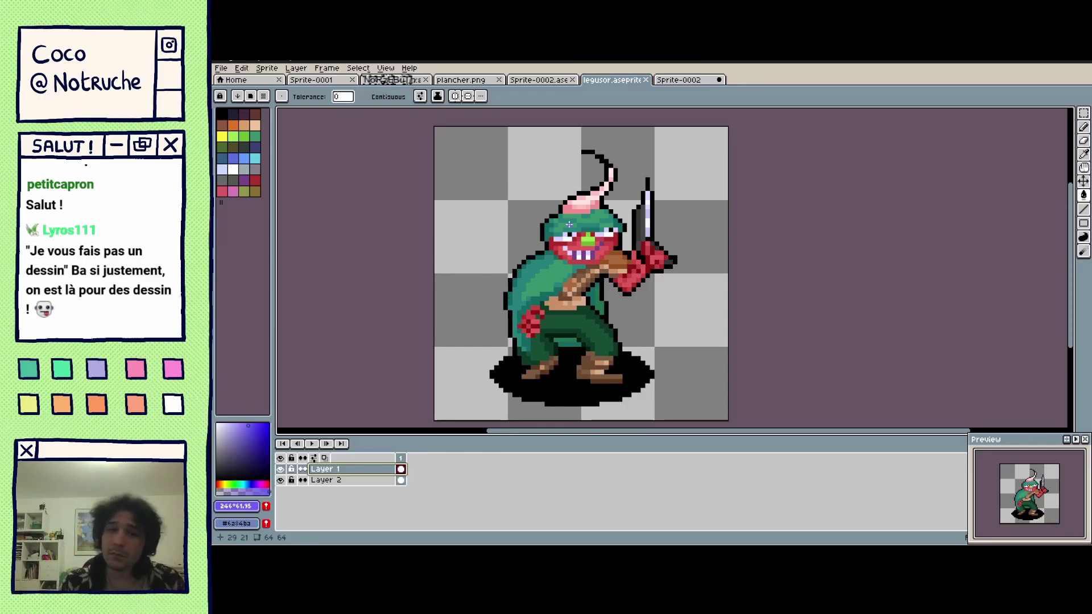
# With Contiguous turned off, recolour the light green of the cape and hat and the main green of the trousers purple on Layer 1.
pyautogui.click(547, 279)
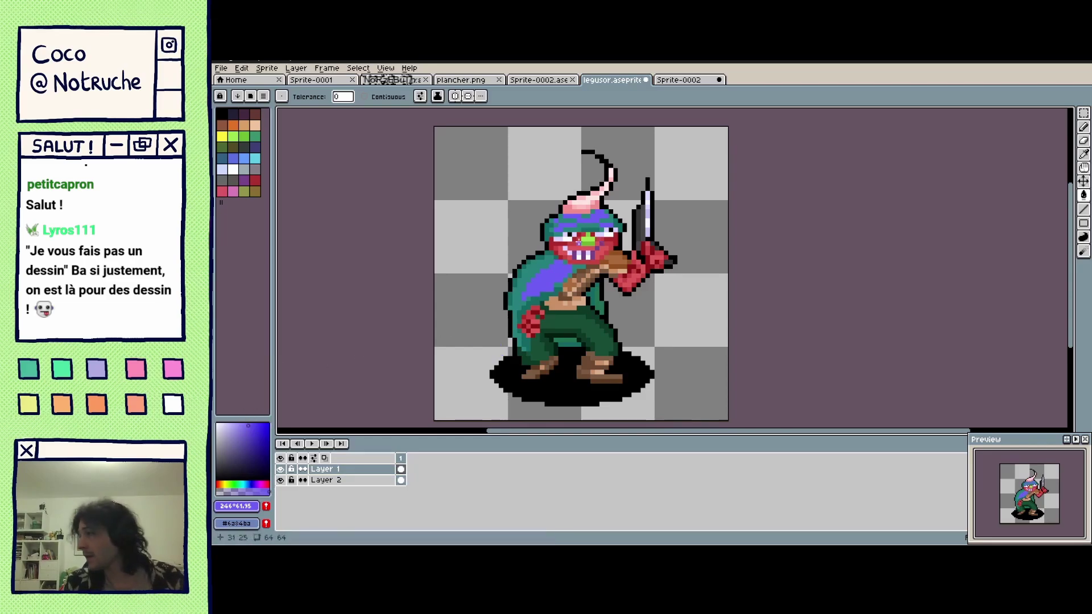
pyautogui.scroll(5, 305, 361)
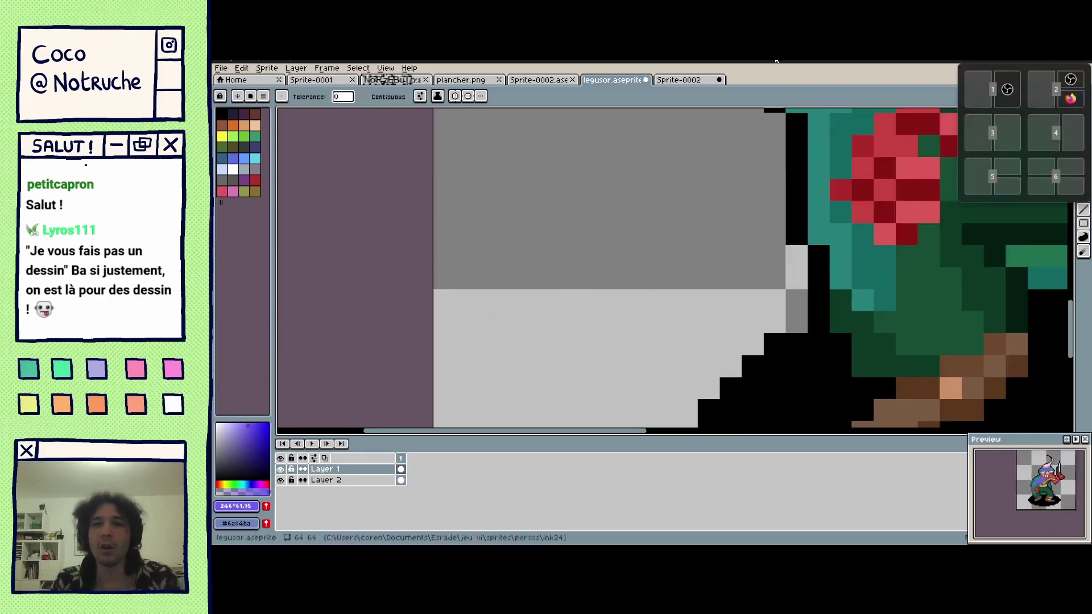
pyautogui.scroll(-2, 751, 210)
pyautogui.scroll(2, 792, 264)
pyautogui.click(793, 263)
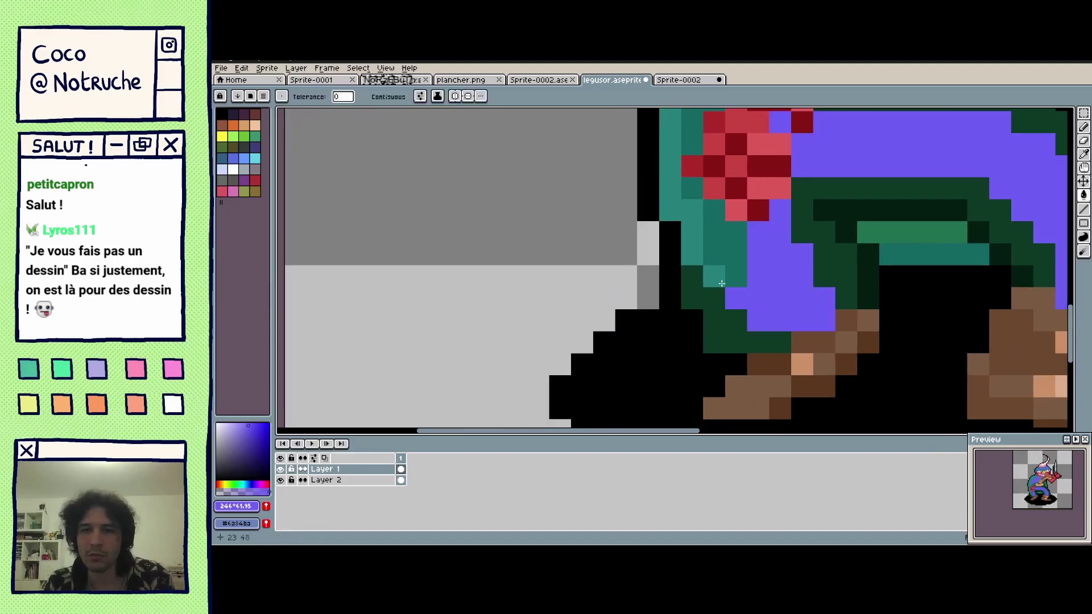
# Undo the purple fill on the trousers of Layer 1.
pyautogui.hotkey('ctrl', 'z')
pyautogui.scroll(-4, 736, 302)
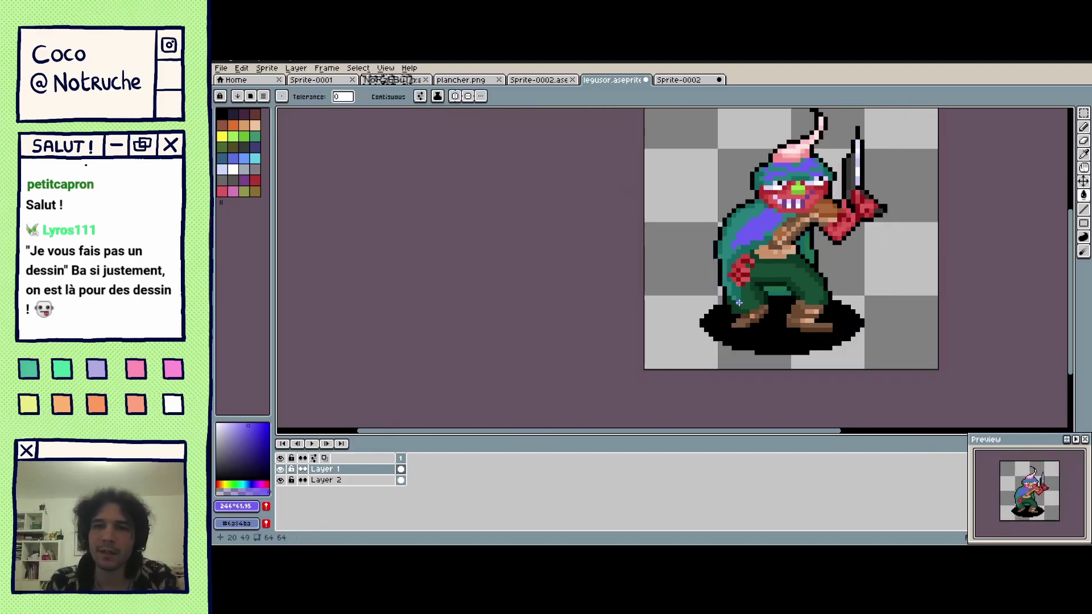
pyautogui.scroll(1, 705, 296)
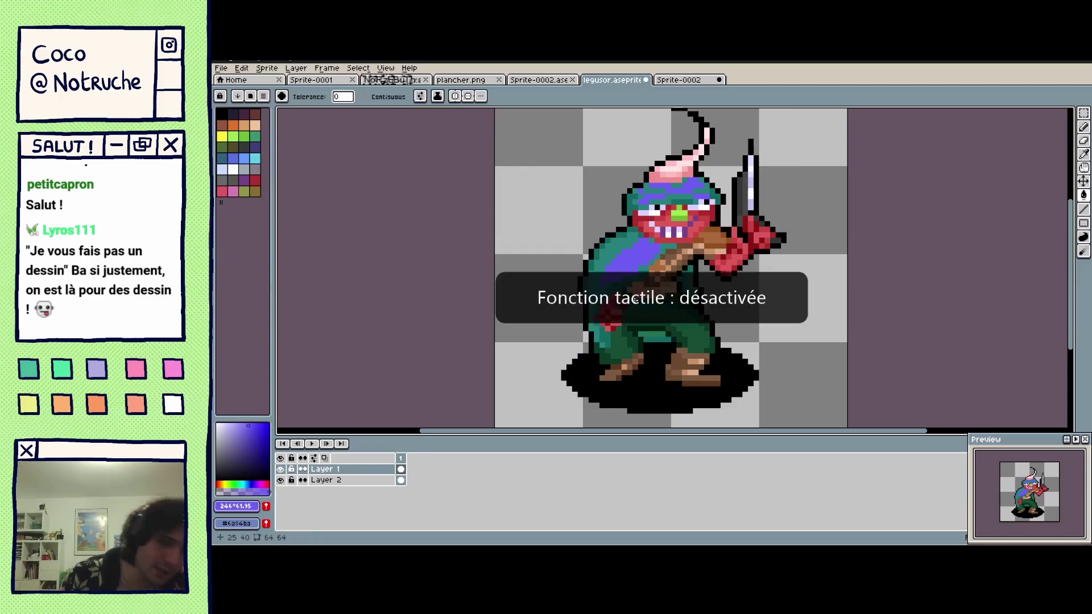
pyautogui.scroll(-2, 699, 330)
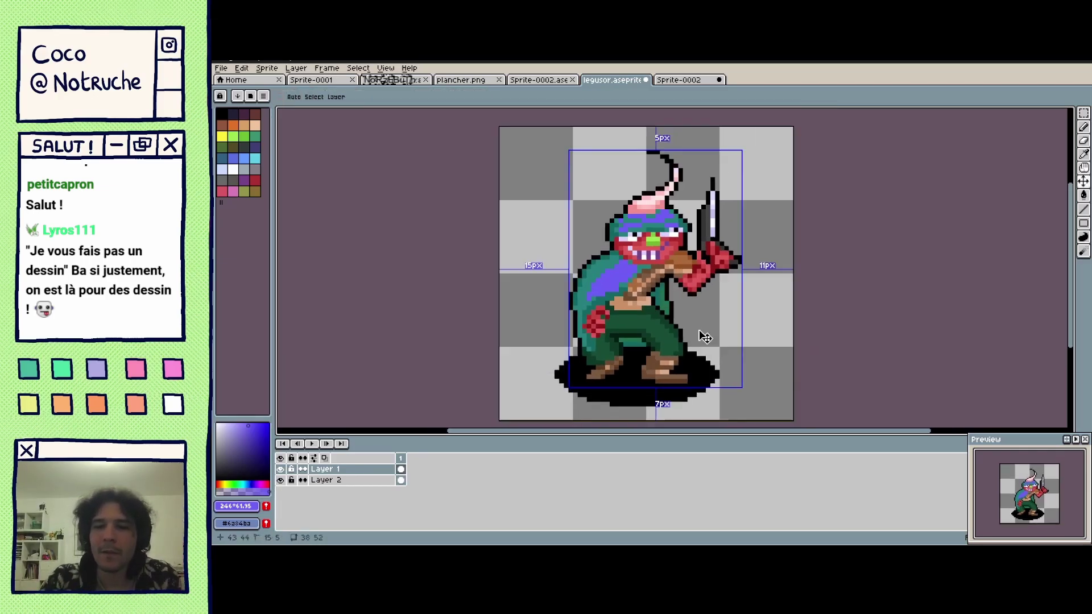
pyautogui.moveTo(631, 285); pyautogui.dragTo(600, 296)
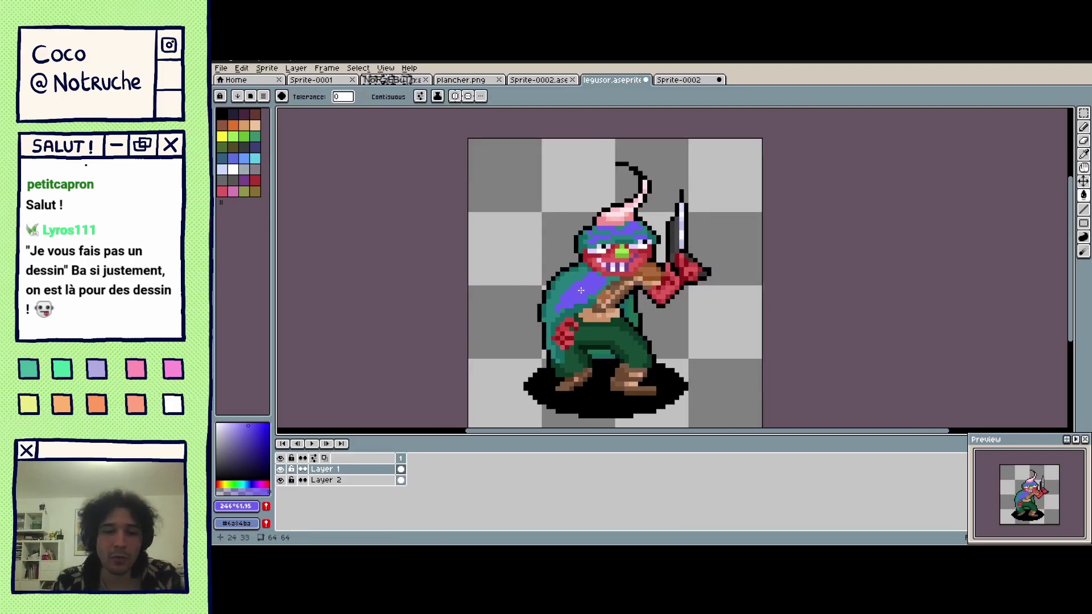
# Recolour the medium and darker greens of the cape and hat with two progressively darker purples, keeping Contiguous off.
pyautogui.click(259, 426)
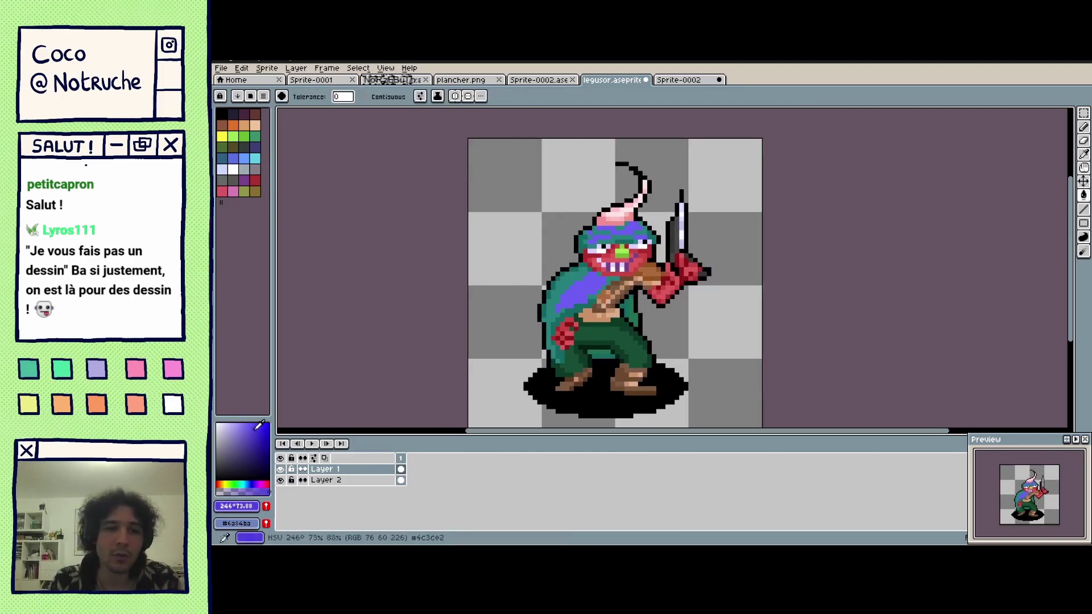
pyautogui.moveTo(259, 426); pyautogui.dragTo(255, 431)
pyautogui.click(572, 279)
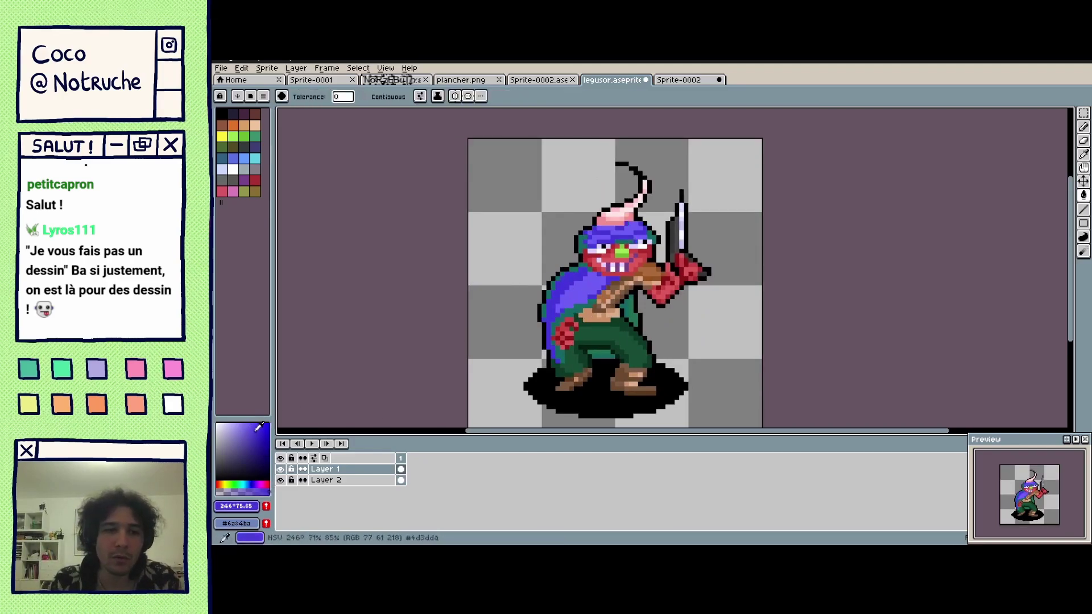
pyautogui.click(561, 274)
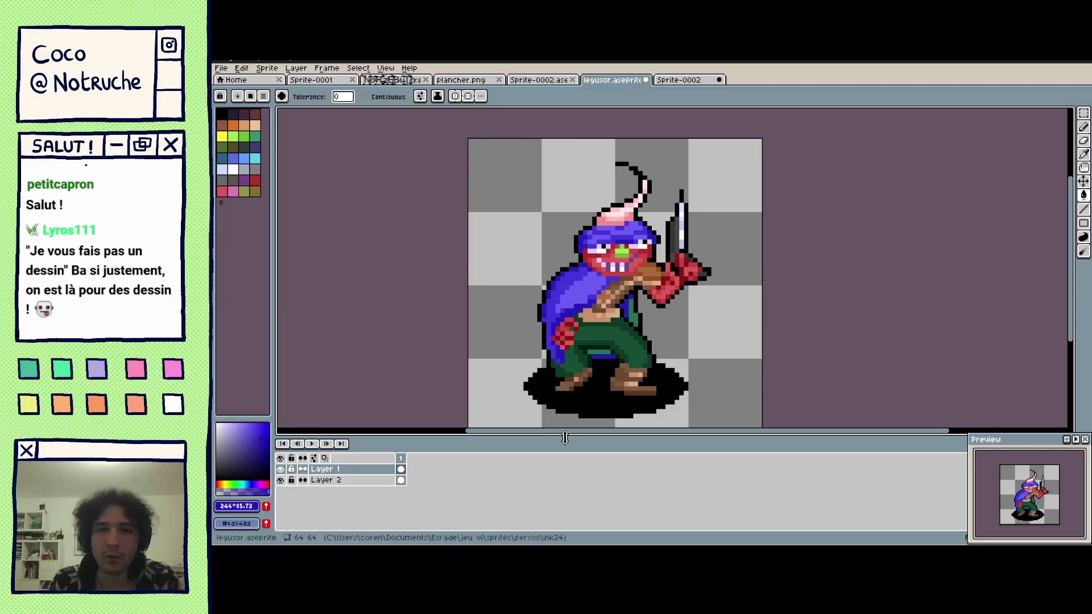
# Sample the cape's light purple, choose a deep purple and recolour the remaining green inside the cape with it.
pyautogui.press('i')
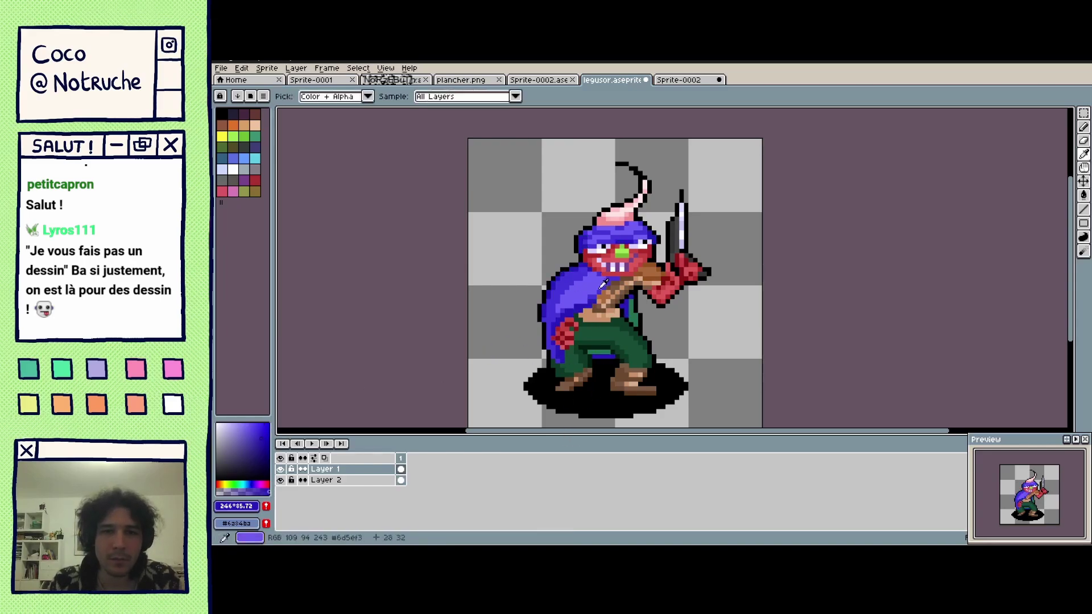
pyautogui.click(590, 286)
pyautogui.press('g')
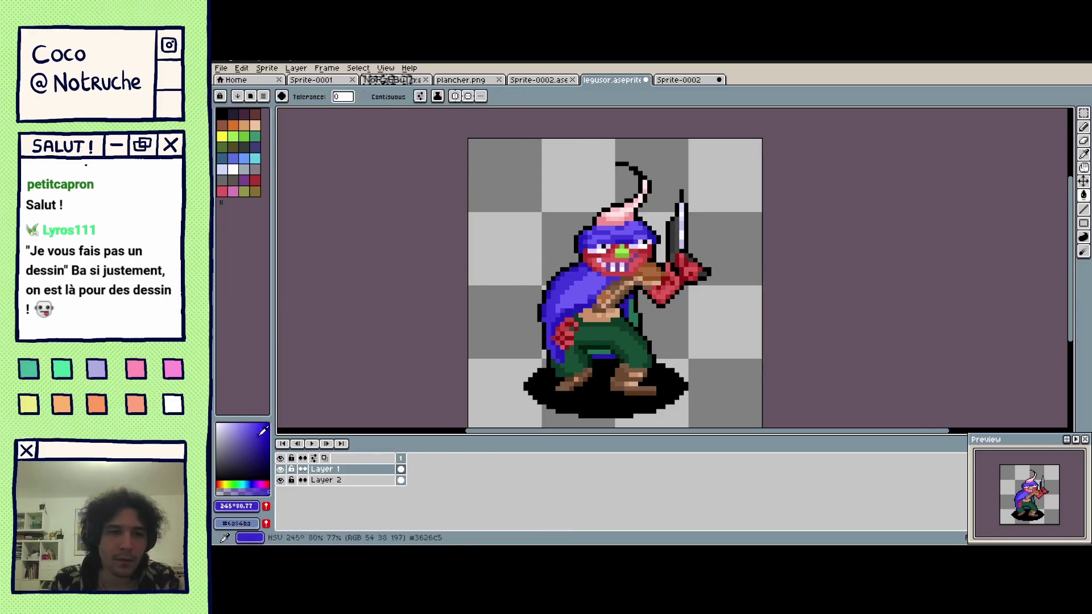
pyautogui.hotkey('ctrl', 'z')
pyautogui.hotkey('ctrl', 'y')
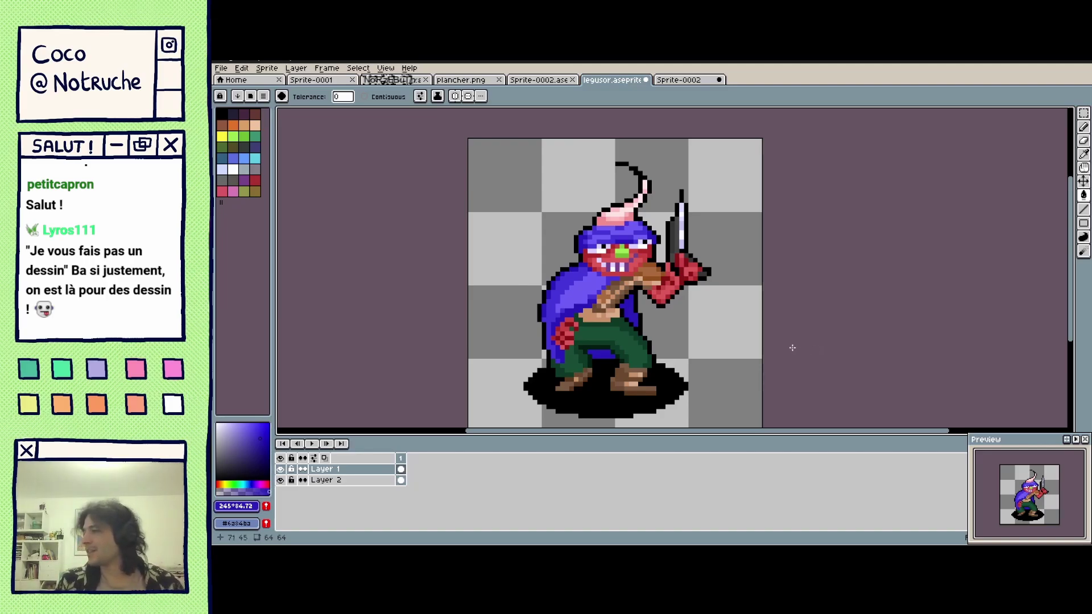
# Test a non-contiguous orange fill on the character's red skin and undo it.
pyautogui.press('space')
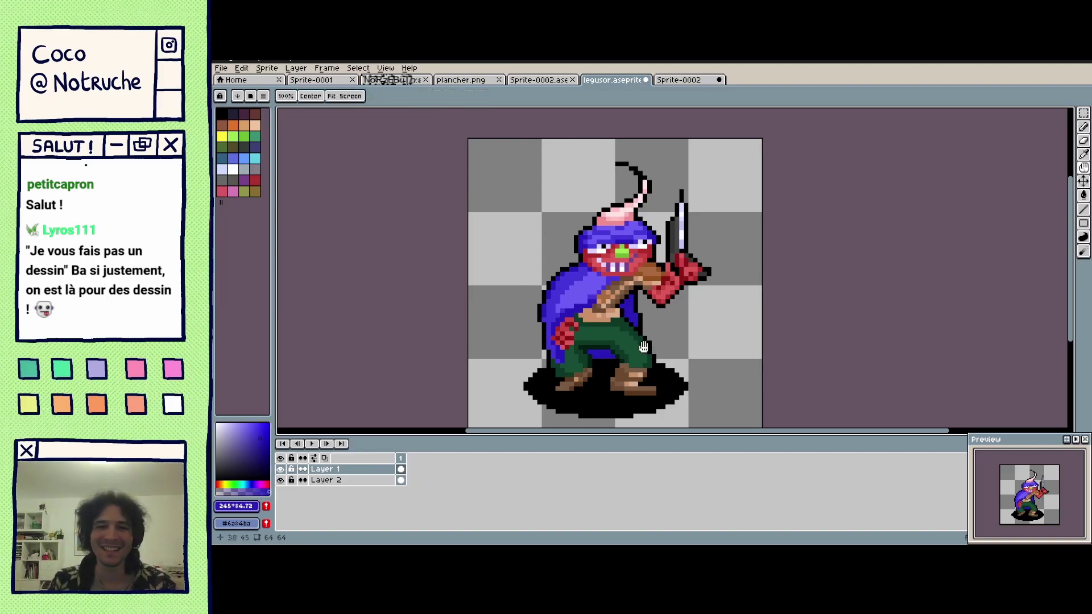
pyautogui.moveTo(645, 347)
pyautogui.mouseDown()
pyautogui.moveTo(581, 341)
pyautogui.moveTo(608, 330)
pyautogui.mouseUp()
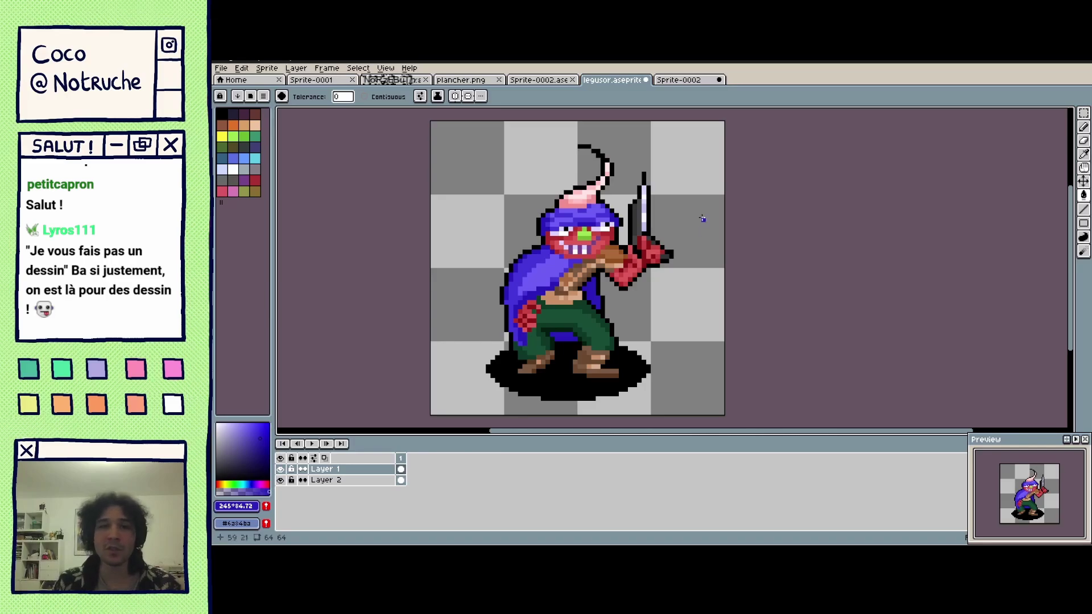
pyautogui.click(234, 127)
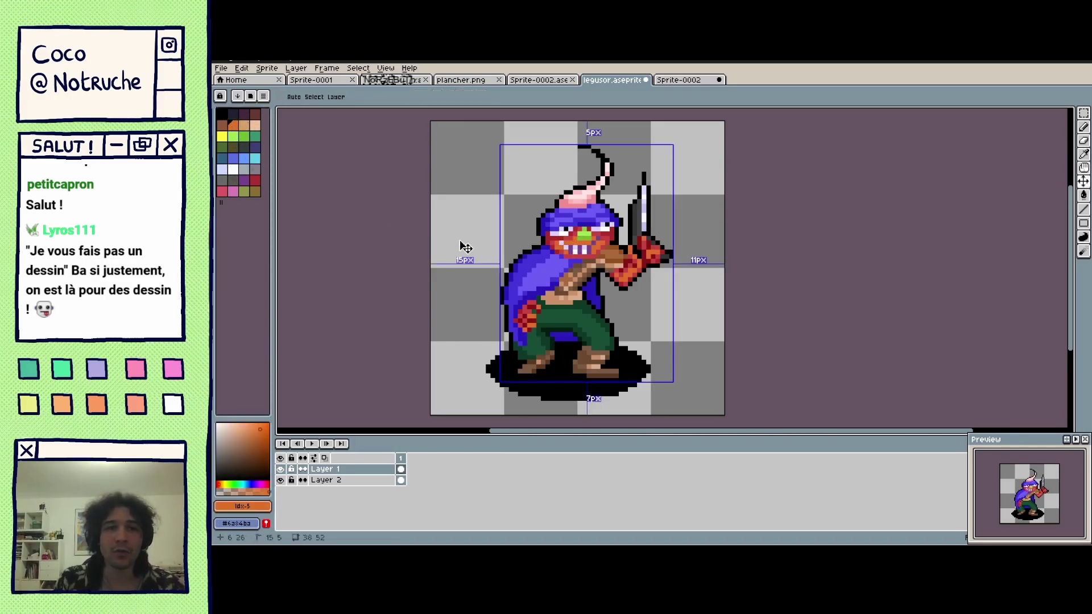
pyautogui.hotkey('ctrl', 'z')
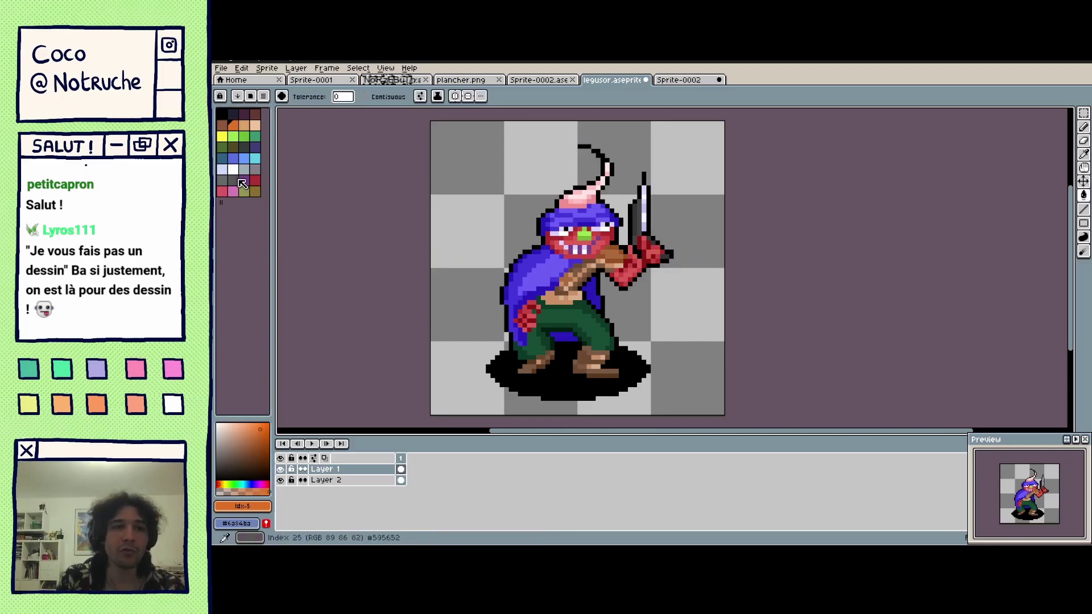
# Try recolouring the skin's red shades with palette greens 9, 10 and 11 plus a darker green, and undo the fills.
pyautogui.click(232, 135)
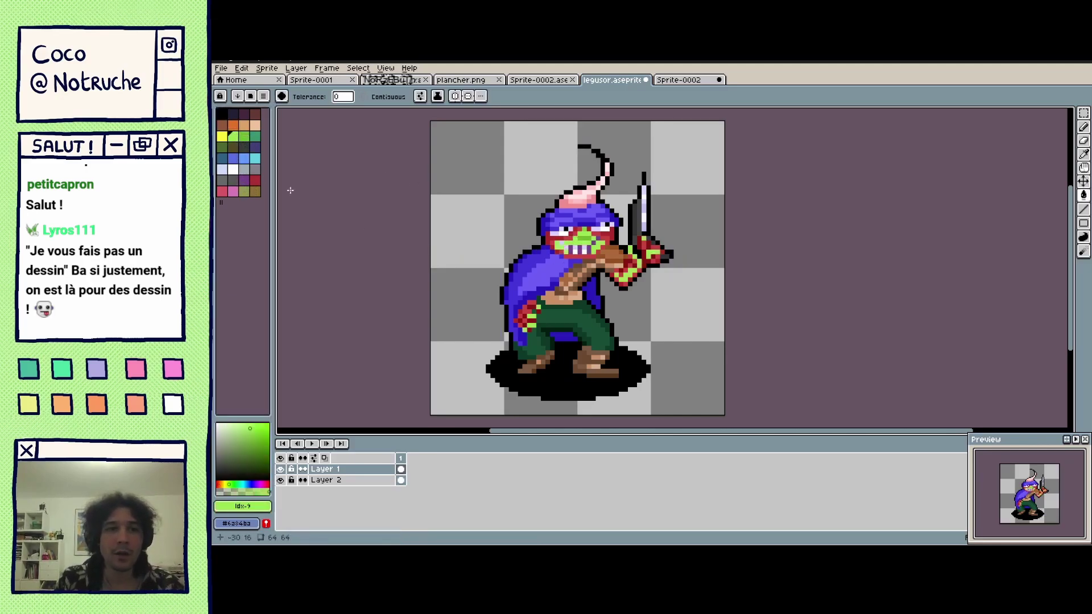
pyautogui.click(244, 135)
pyautogui.click(575, 241)
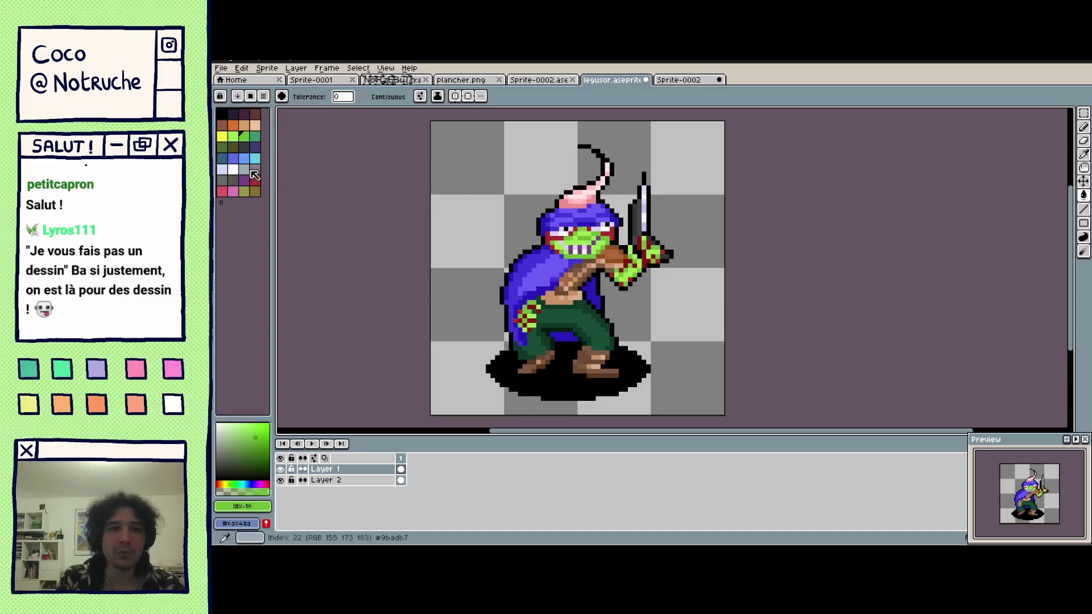
pyautogui.click(255, 135)
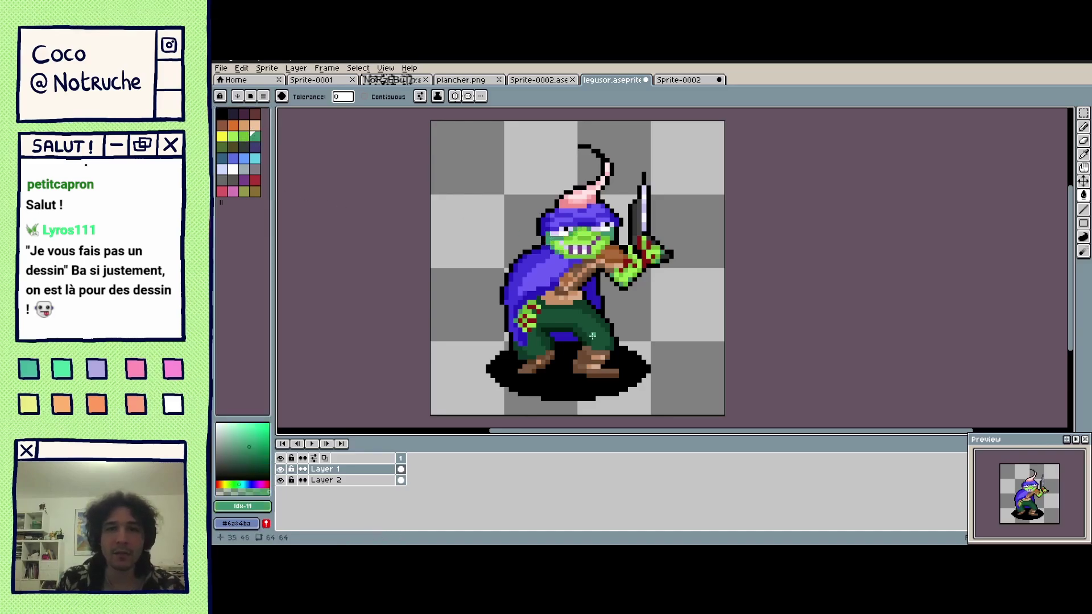
pyautogui.click(257, 456)
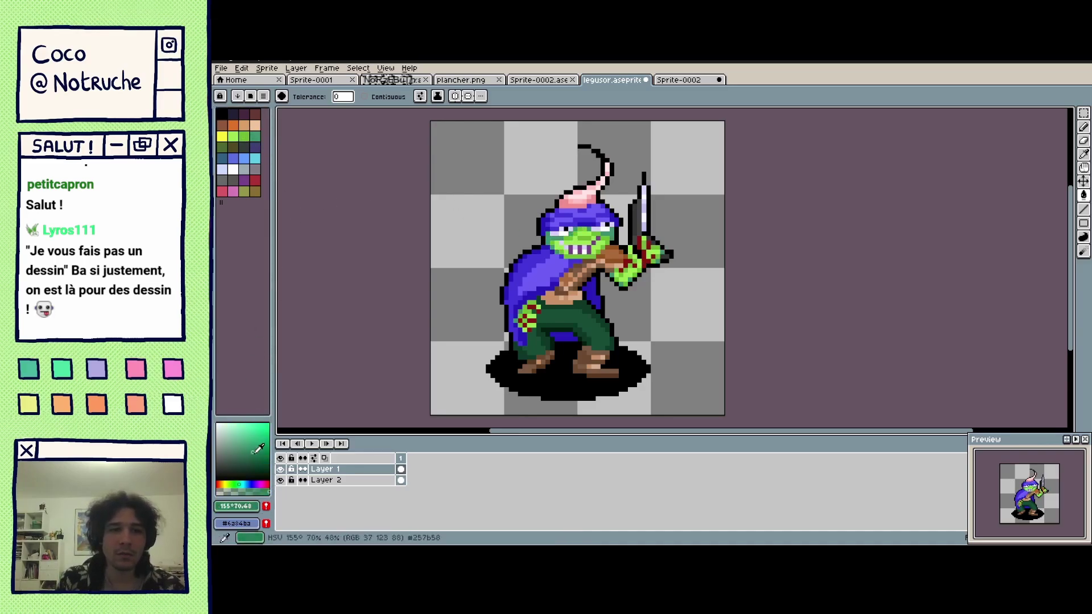
pyautogui.click(647, 264)
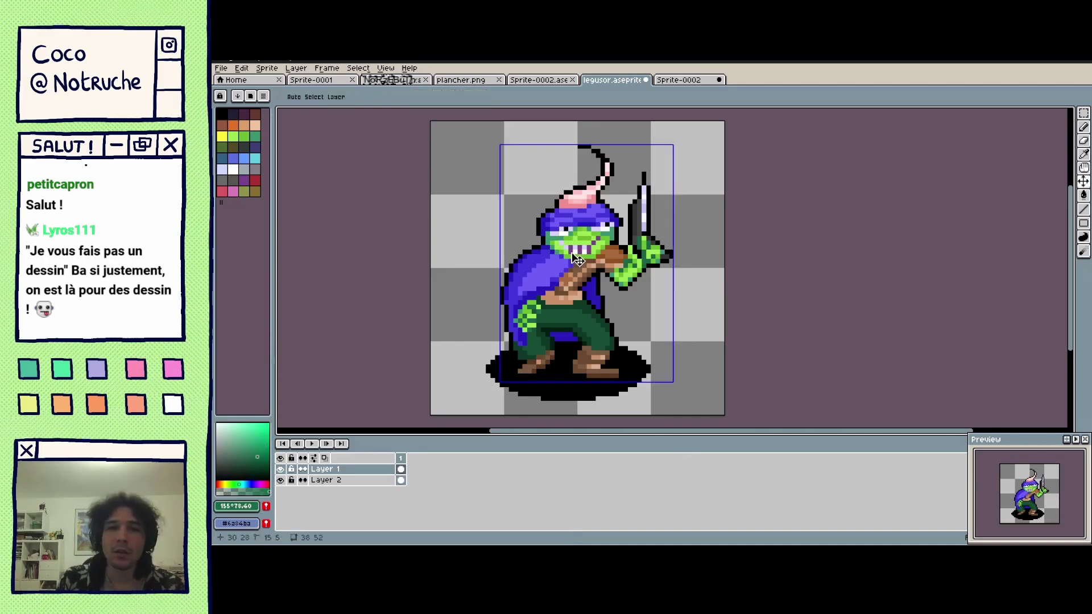
pyautogui.hotkey('ctrl', 'z')
pyautogui.hotkey('ctrl', 'z')
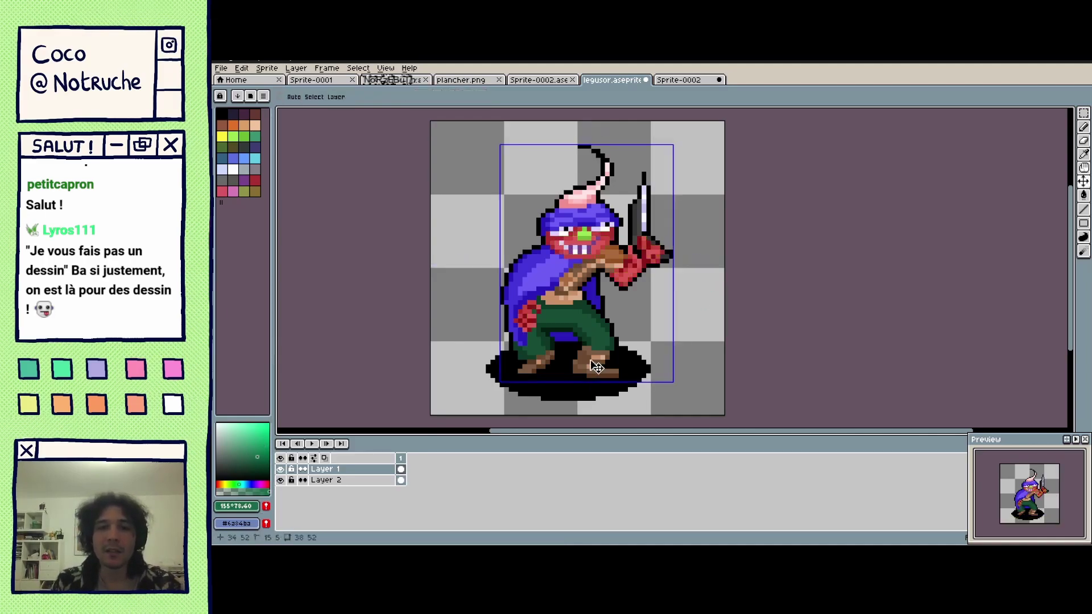
# Test Magic Wand selections on the purple cape with Contiguous on and off, and clear the selection.
pyautogui.click(1085, 116)
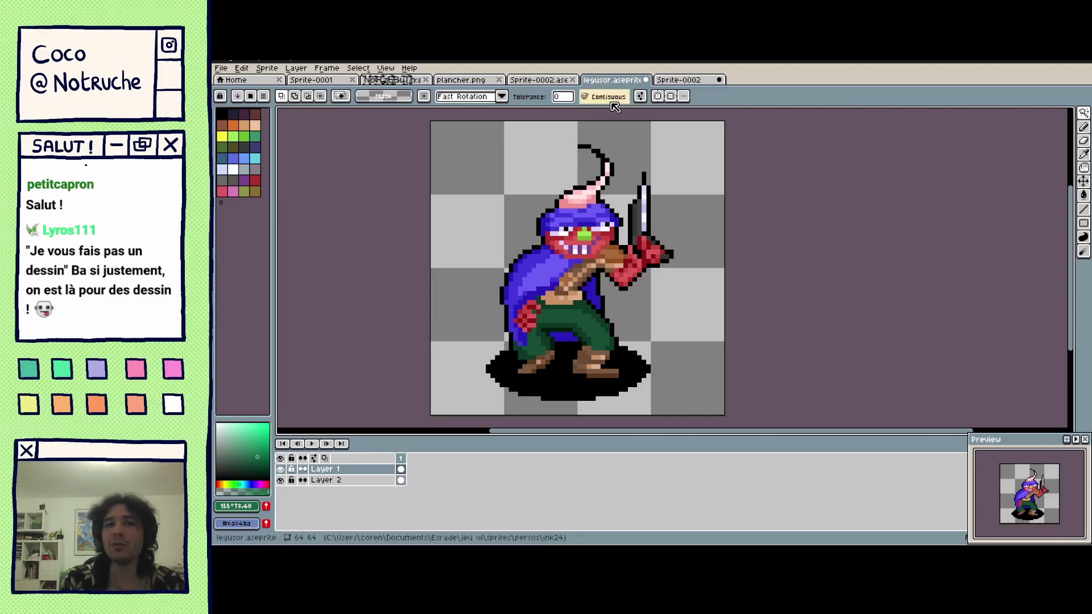
pyautogui.click(549, 267)
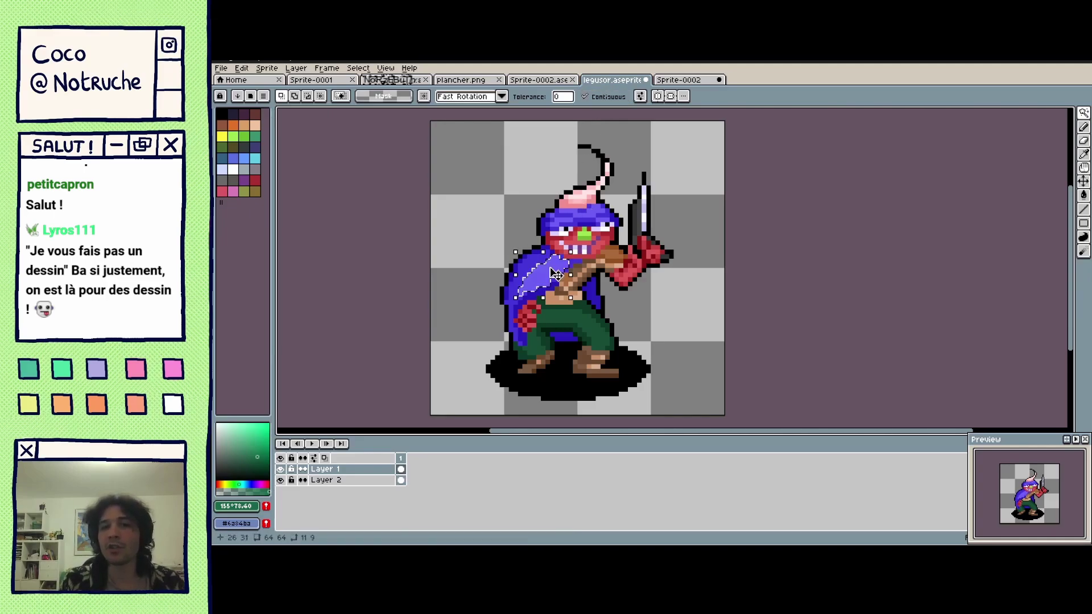
pyautogui.press('Delete')
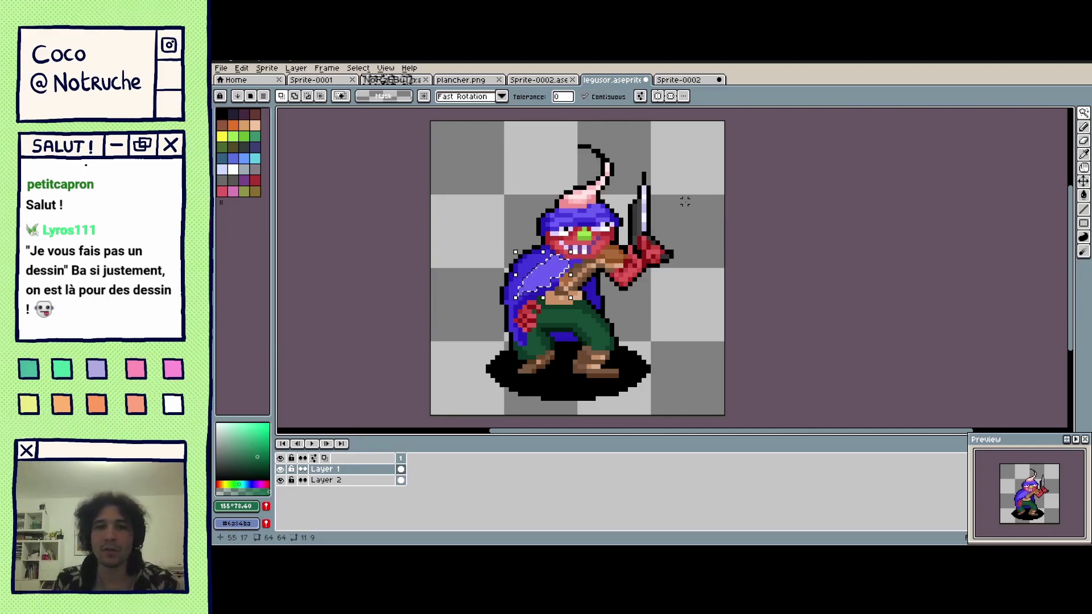
pyautogui.click(513, 287)
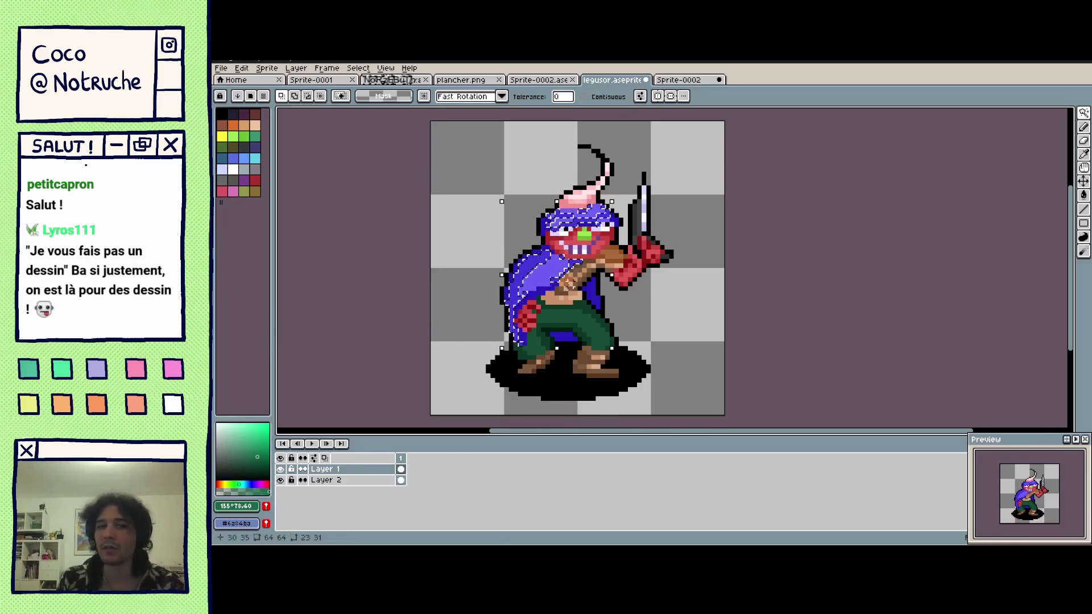
pyautogui.hotkey('ctrl', 'z')
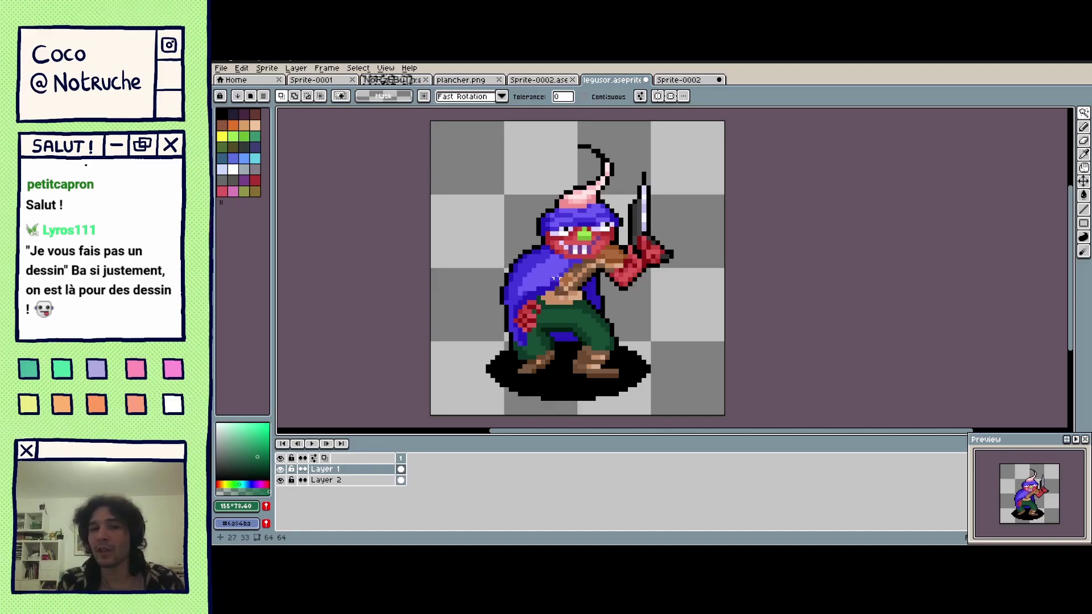
# Select all purple shades of the cape and hat with the non-contiguous Magic Wand, and briefly hide Layer 1 to check the selection outline.
pyautogui.click(546, 285)
pyautogui.keyDown('shift'); pyautogui.click(530, 320); pyautogui.keyUp('shift')
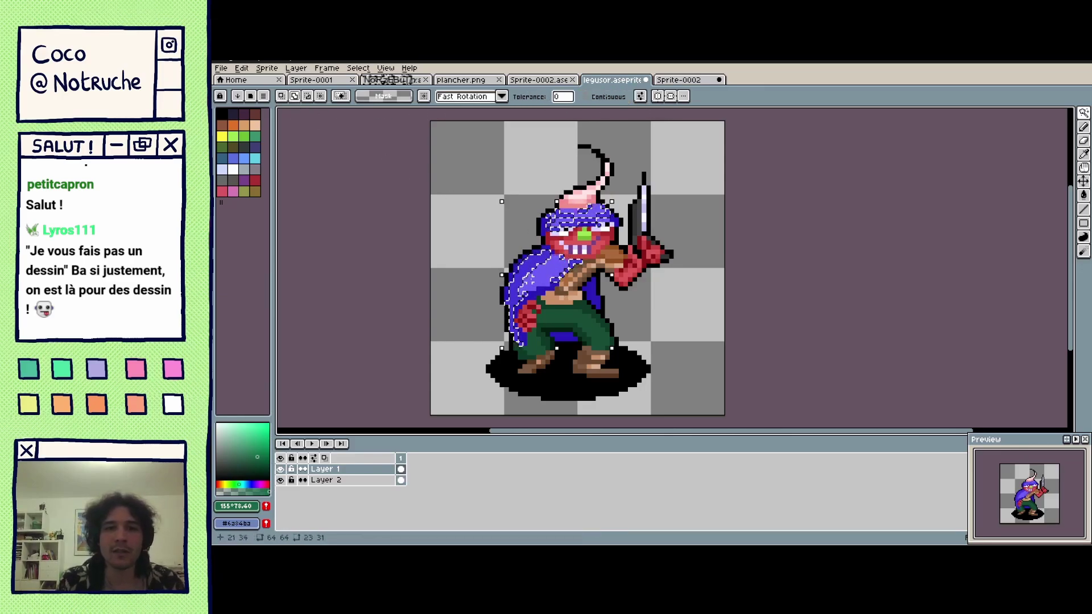
pyautogui.keyDown('shift'); pyautogui.click(536, 294); pyautogui.keyUp('shift')
pyautogui.keyDown('shift'); pyautogui.click(591, 287); pyautogui.keyUp('shift')
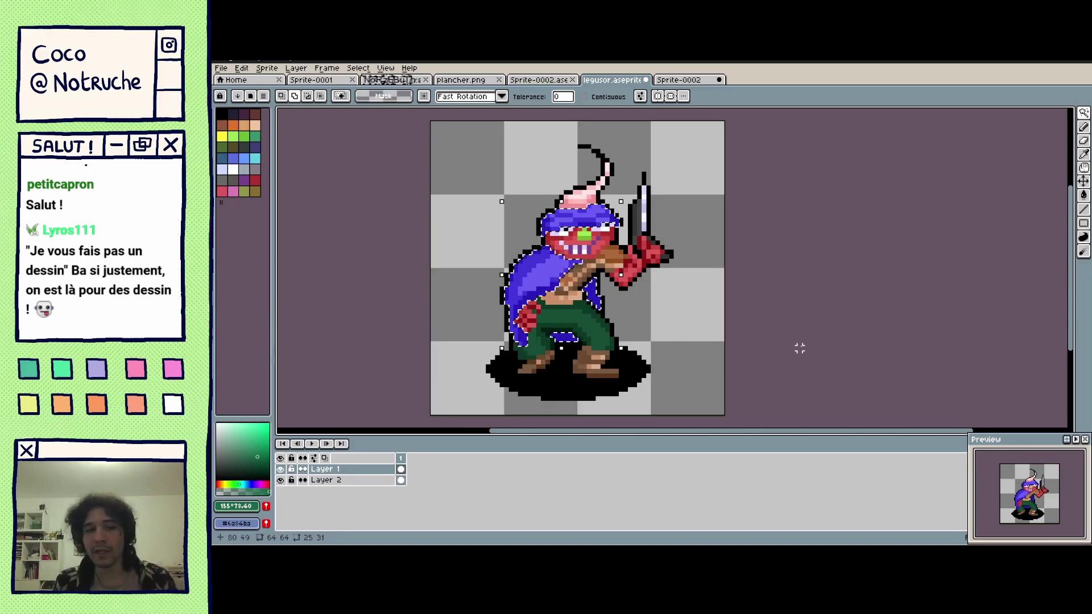
pyautogui.click(280, 469)
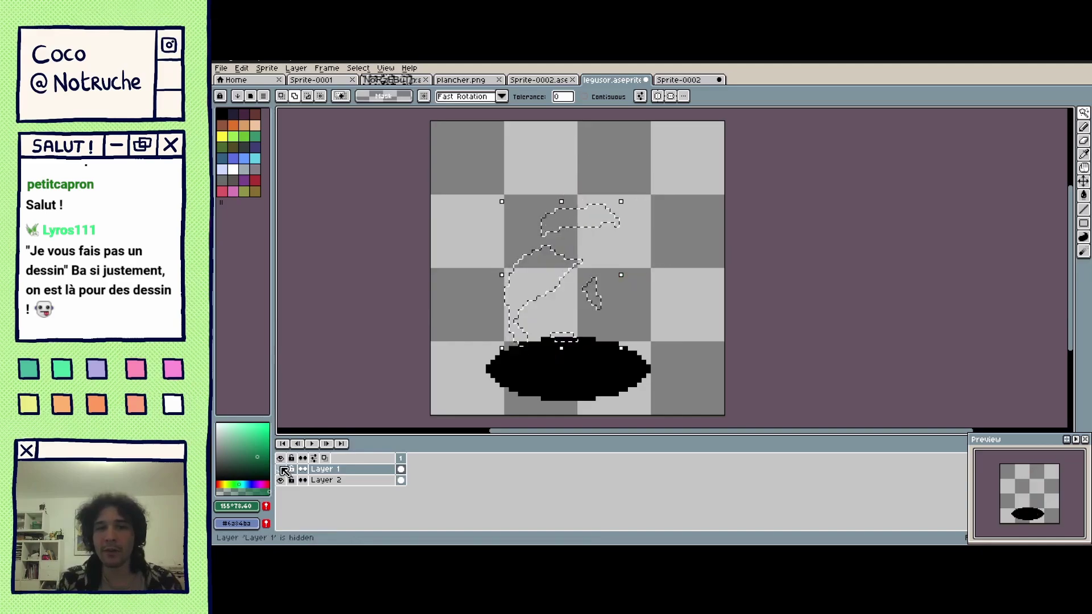
pyautogui.click(281, 469)
# Try a Hue/Saturation hue shift of 31 on the selected purple areas and cancel it.
pyautogui.hotkey('ctrl', 'u')
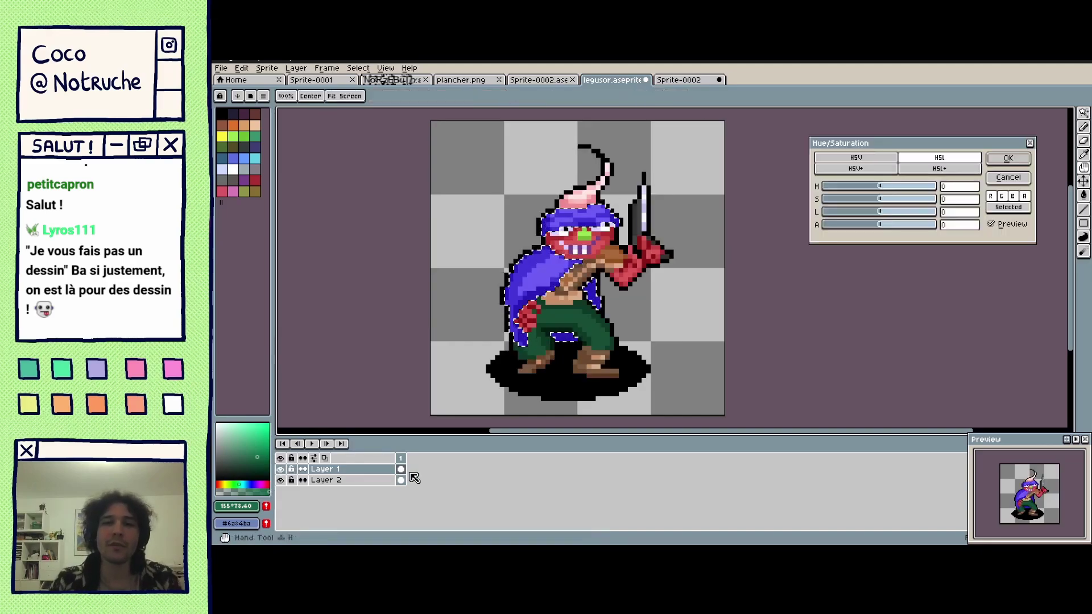
pyautogui.click(933, 155)
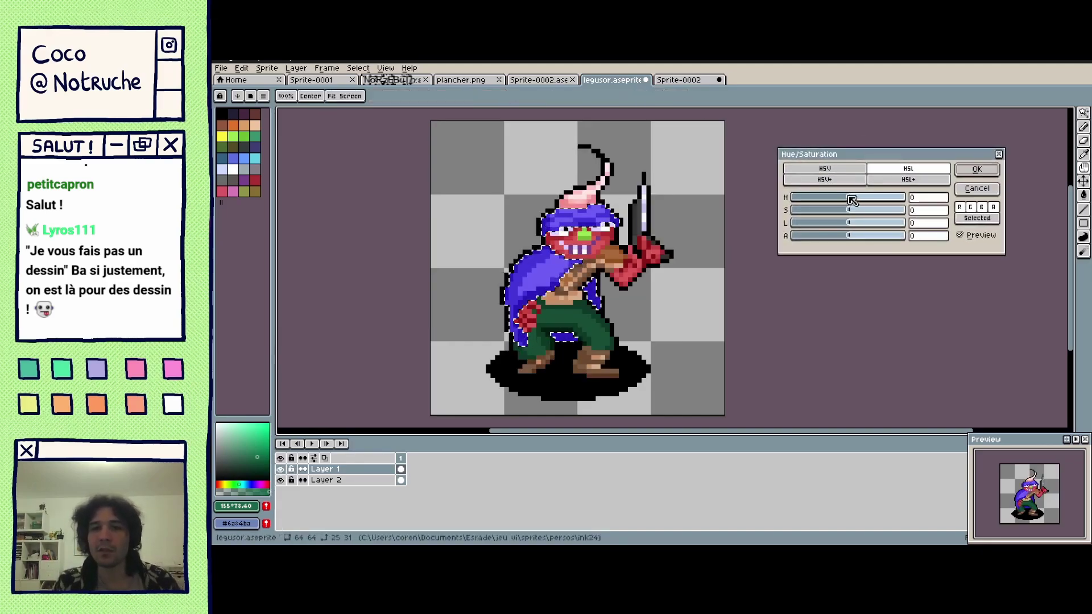
pyautogui.moveTo(852, 199)
pyautogui.mouseDown()
pyautogui.moveTo(861, 203)
pyautogui.moveTo(816, 205)
pyautogui.moveTo(903, 209)
pyautogui.moveTo(825, 212)
pyautogui.moveTo(862, 211)
pyautogui.mouseUp()
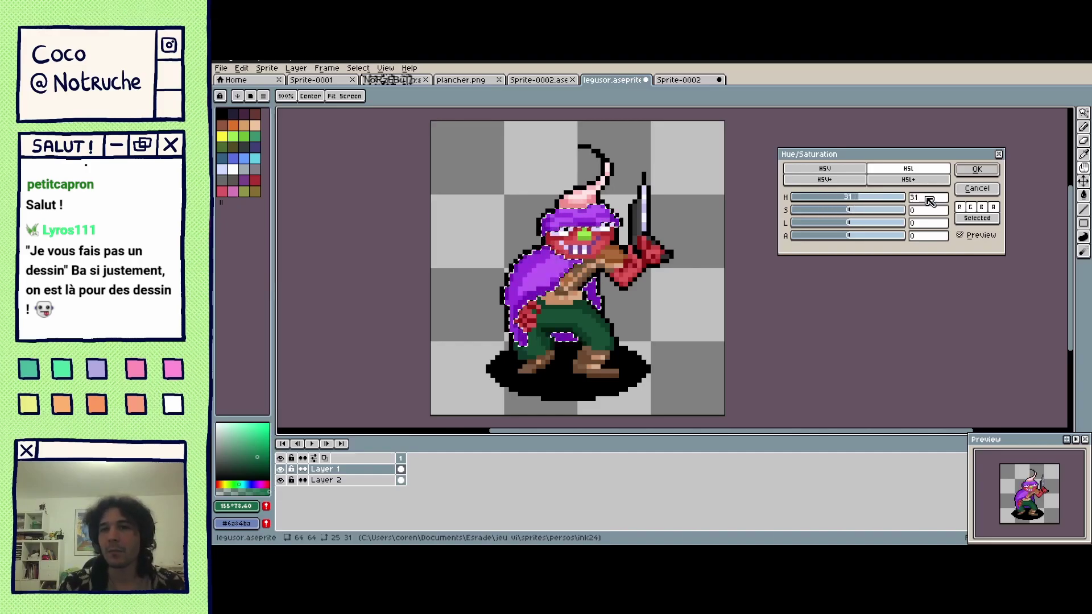
pyautogui.click(977, 188)
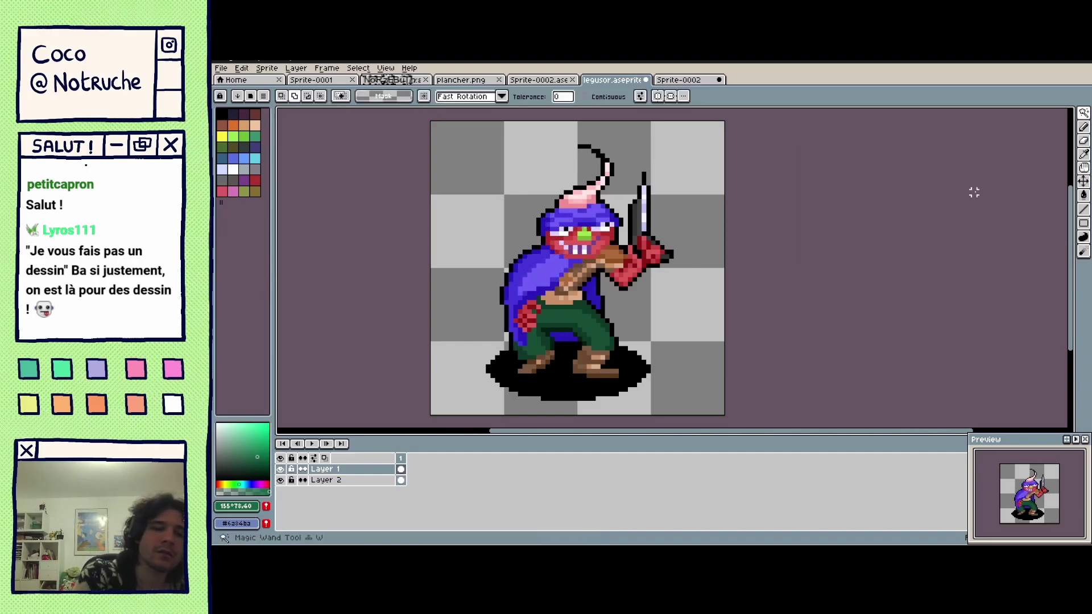
# Undo all the purple recolouring of the cape and hat on Layer 1.
pyautogui.hotkey('ctrl', 'z')
pyautogui.hotkey('ctrl', 'z')
pyautogui.hotkey('ctrl', 'z')
pyautogui.hotkey('ctrl', 'z')
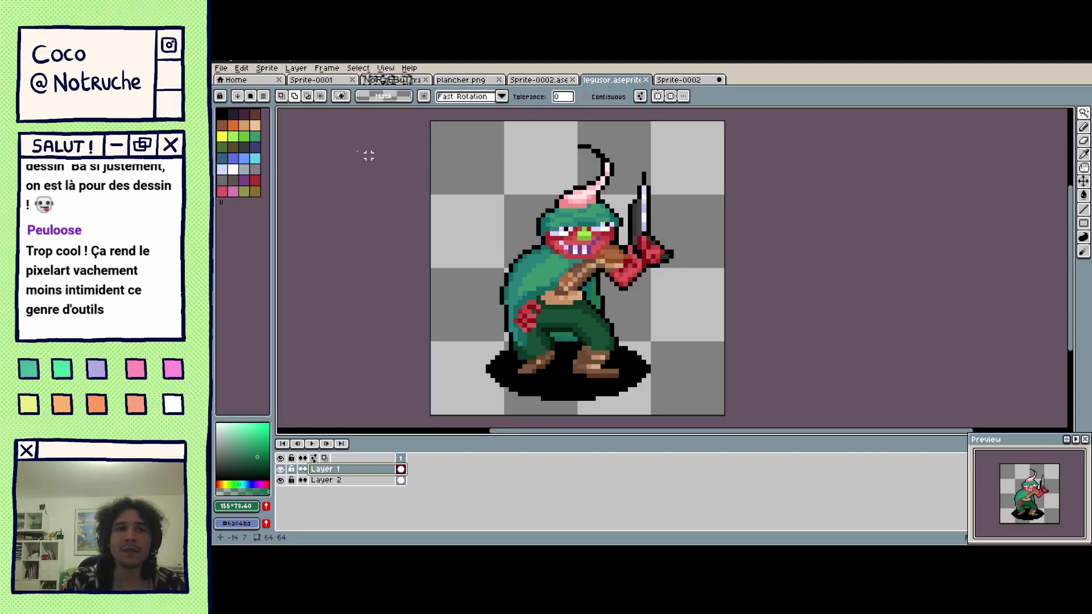
pyautogui.click(250, 69)
pyautogui.click(250, 69)
pyautogui.click(251, 69)
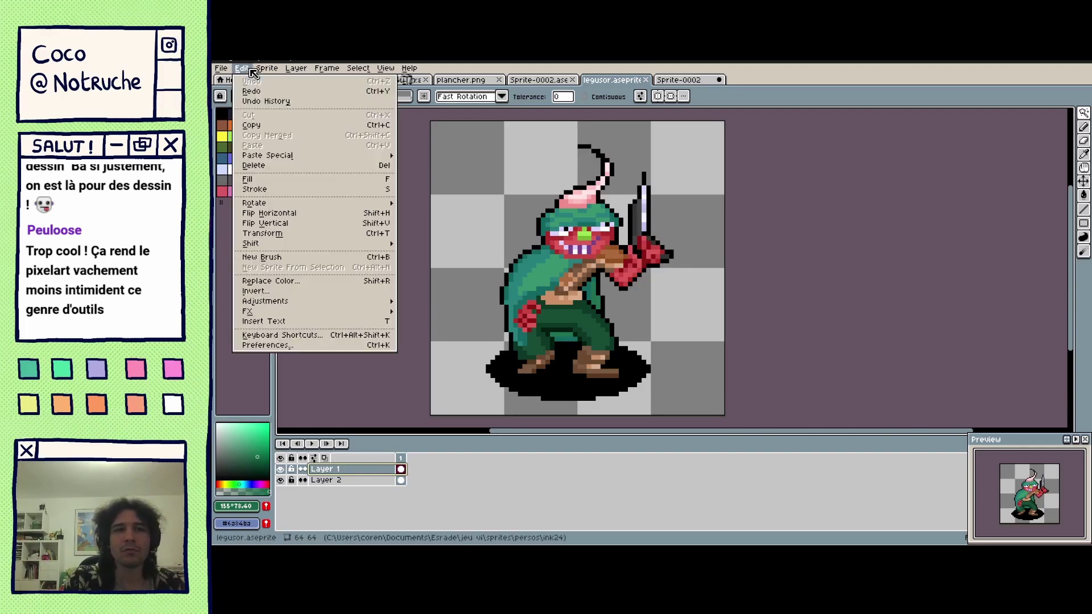
pyautogui.click(250, 69)
pyautogui.click(250, 68)
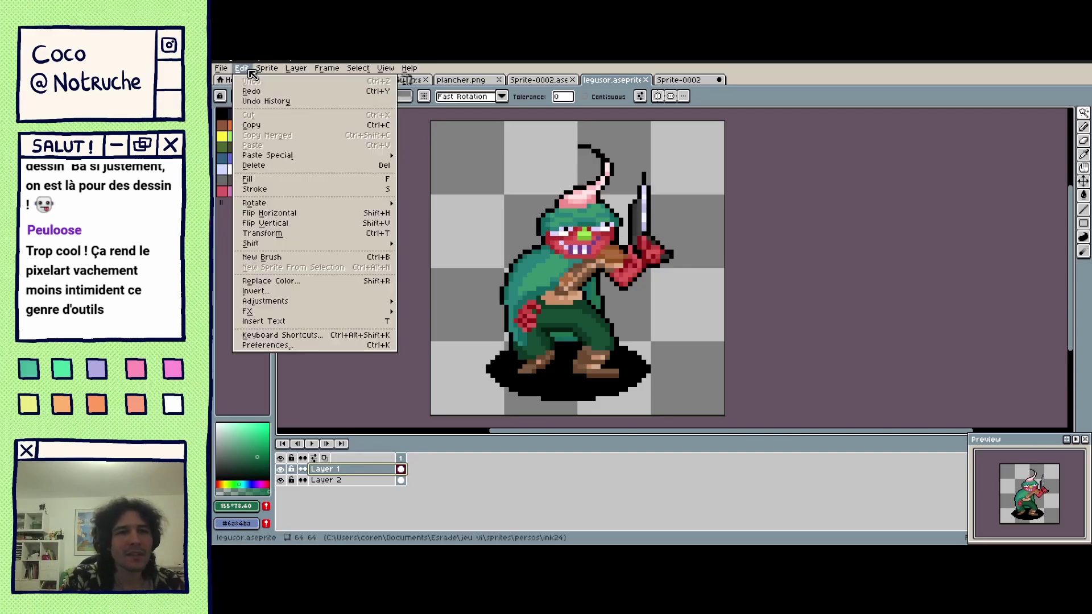
# Look at the Sprite Size settings of the character sprite and close them without changes.
pyautogui.click(267, 68)
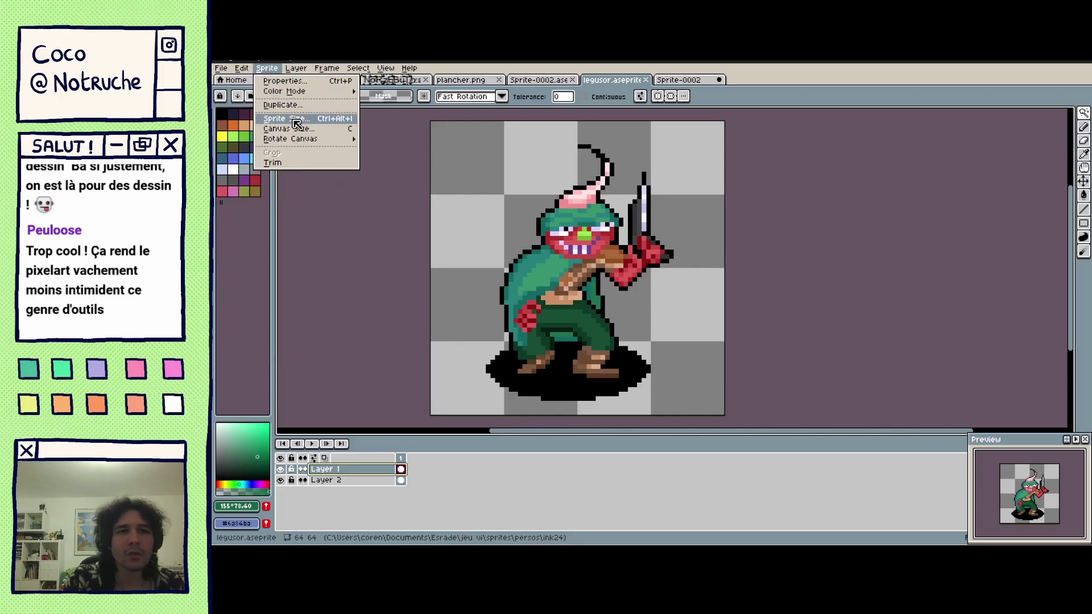
pyautogui.click(297, 123)
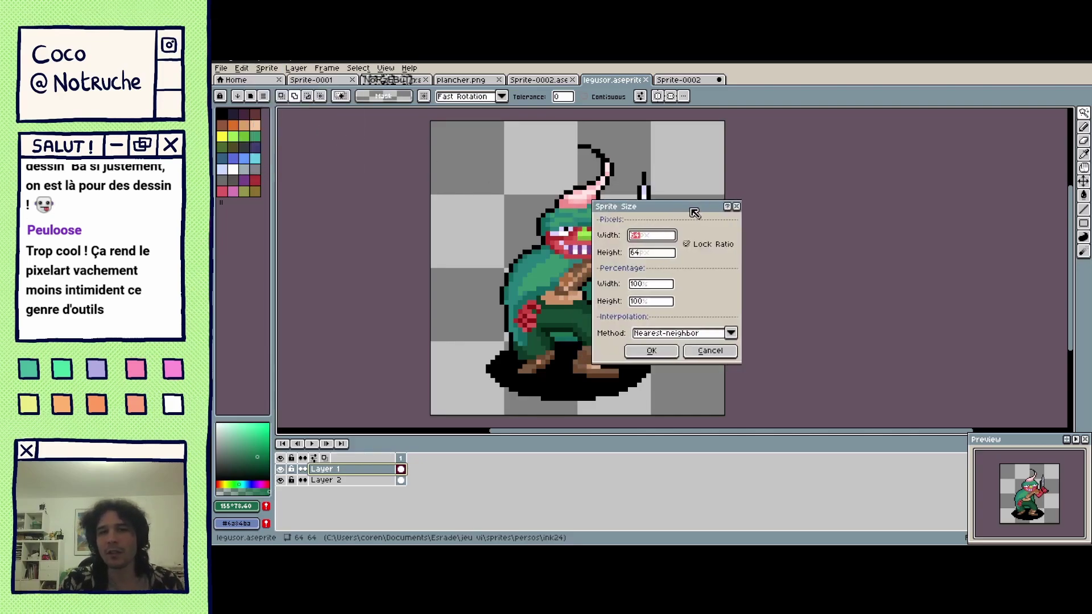
pyautogui.moveTo(696, 212); pyautogui.dragTo(825, 212)
pyautogui.click(865, 207)
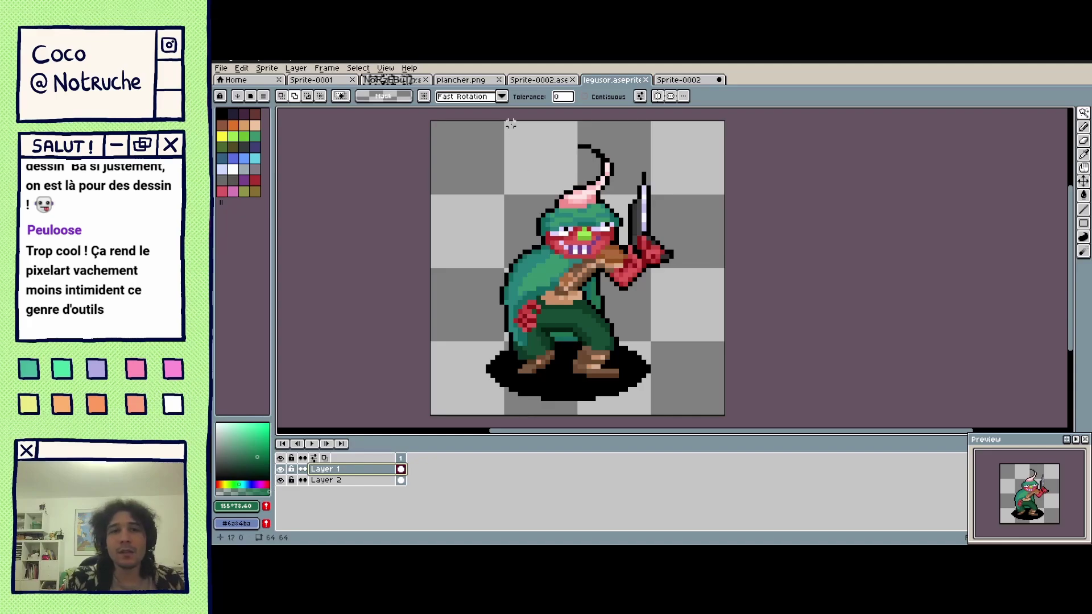
# Try a Color Range selection of the hat's green #37946e with tolerance 46, and cancel it.
pyautogui.click(358, 68)
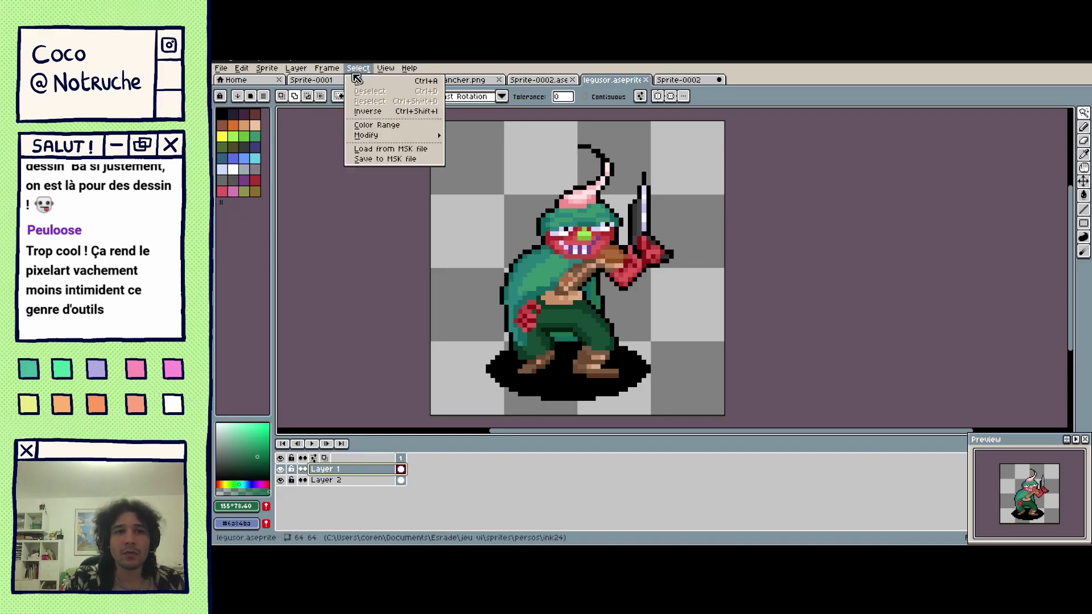
pyautogui.click(383, 126)
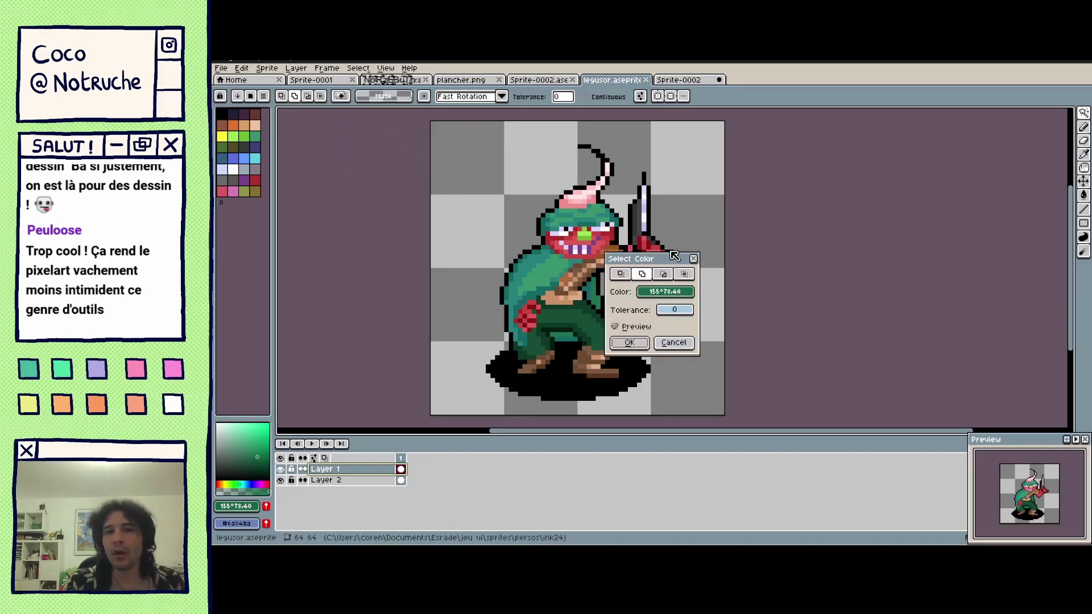
pyautogui.moveTo(659, 260); pyautogui.dragTo(862, 205)
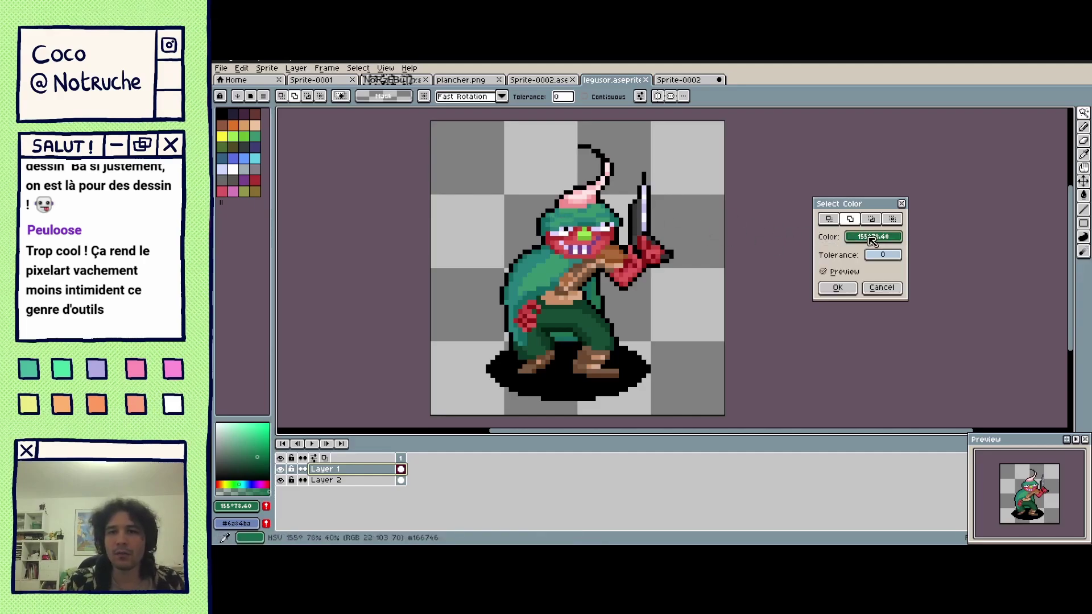
pyautogui.click(576, 200)
pyautogui.click(570, 214)
pyautogui.click(571, 210)
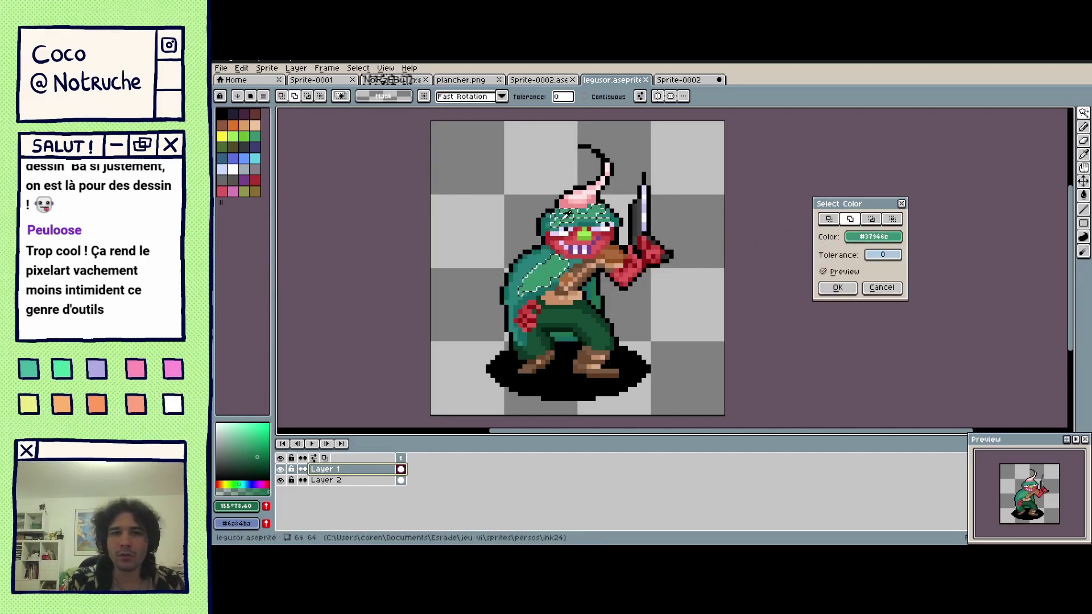
pyautogui.moveTo(870, 260)
pyautogui.mouseDown()
pyautogui.moveTo(892, 262)
pyautogui.moveTo(878, 261)
pyautogui.mouseUp()
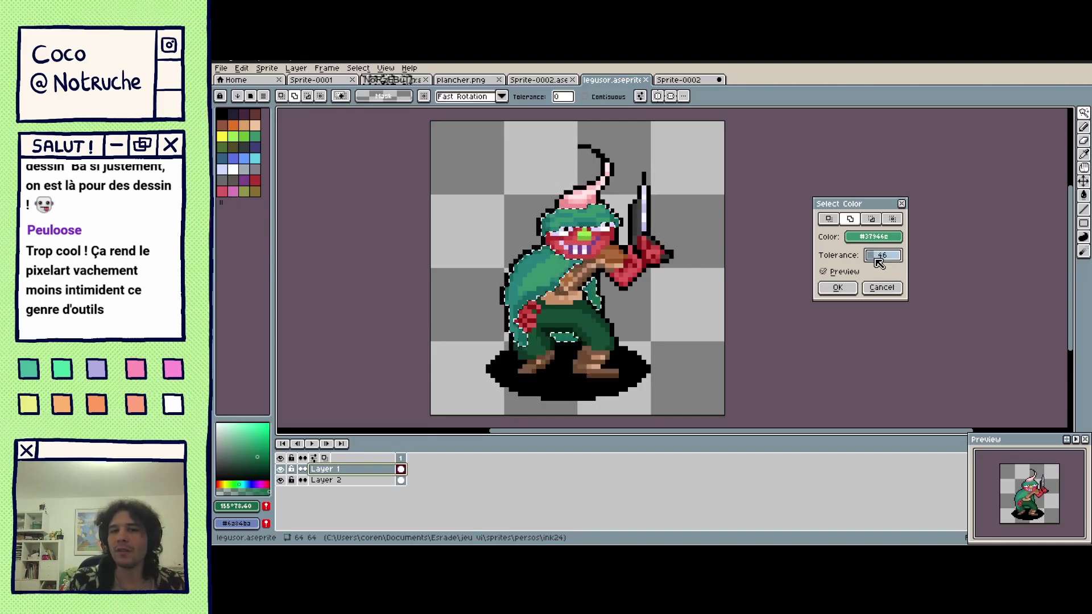
pyautogui.click(881, 287)
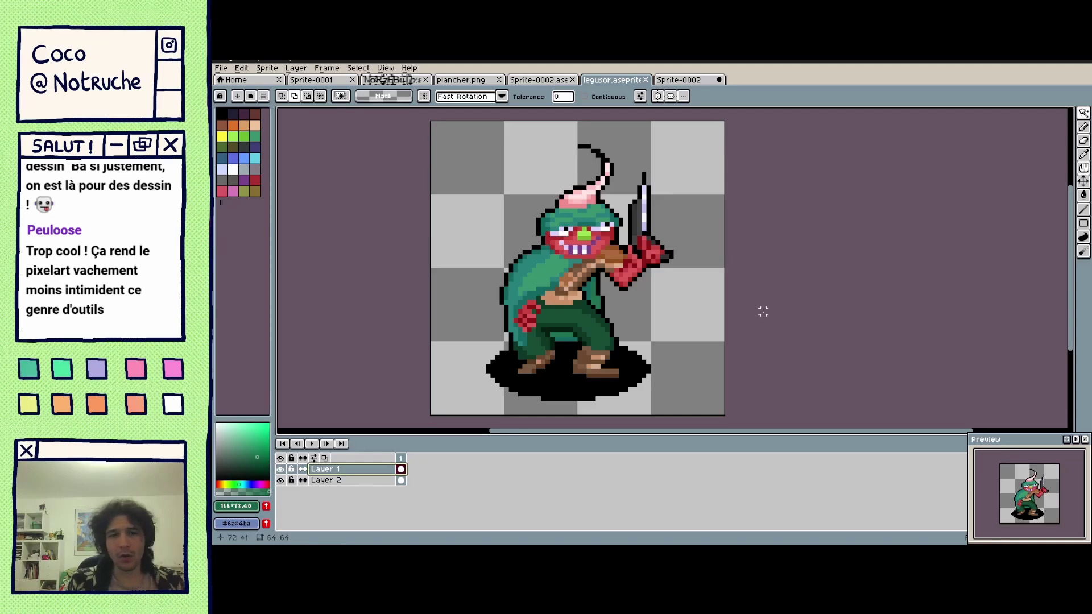
# Switch to the empty Sprite-0002 and set up the Pencil with orange and a round 9 px brush.
pyautogui.hotkey('ctrl', 'Tab')
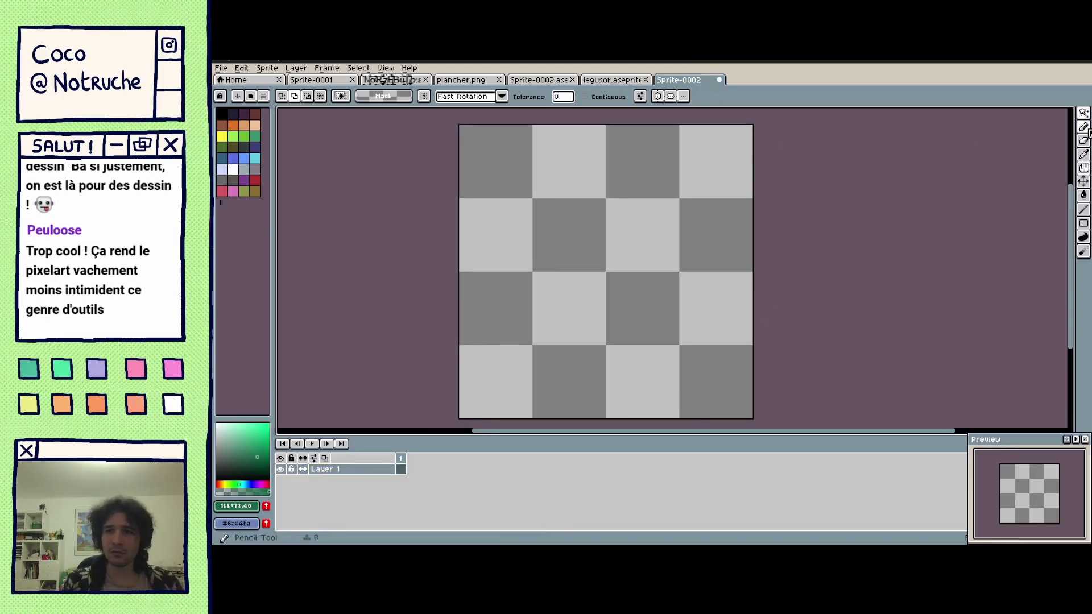
pyautogui.click(1084, 127)
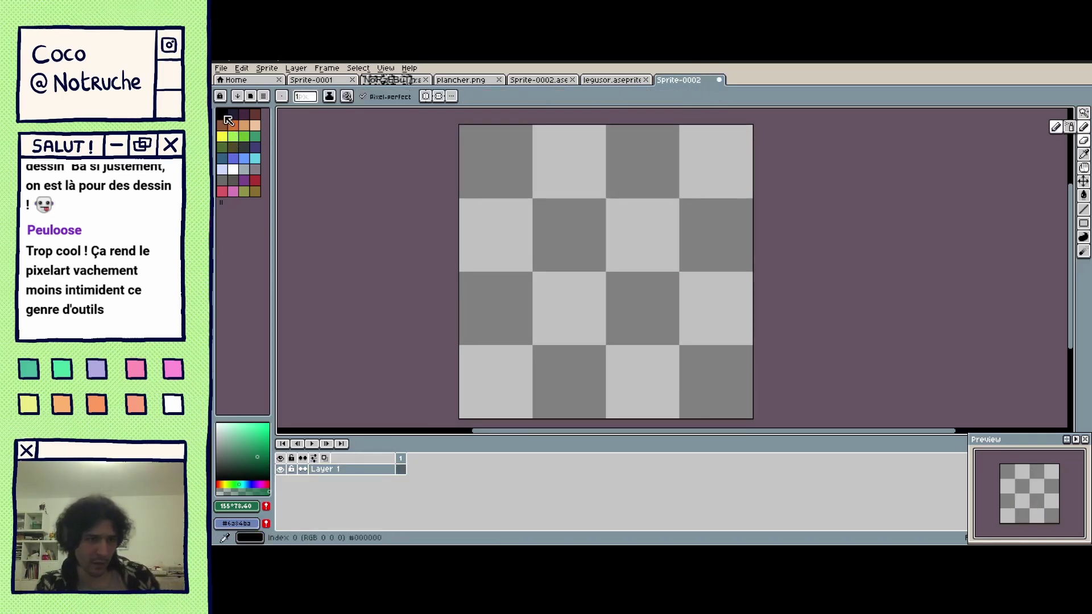
pyautogui.click(233, 125)
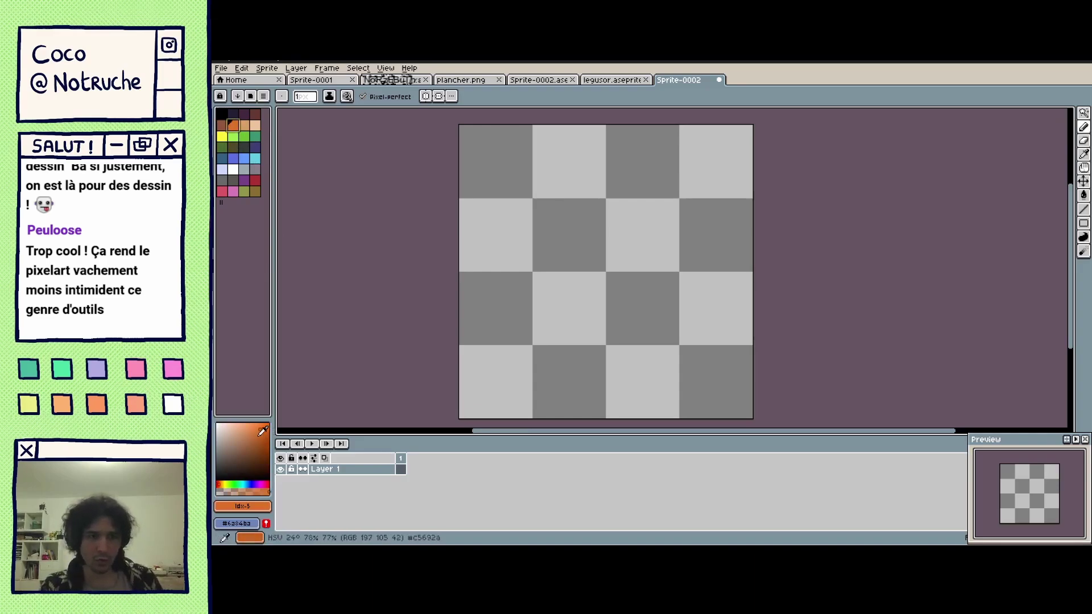
pyautogui.click(281, 96)
pyautogui.click(305, 97)
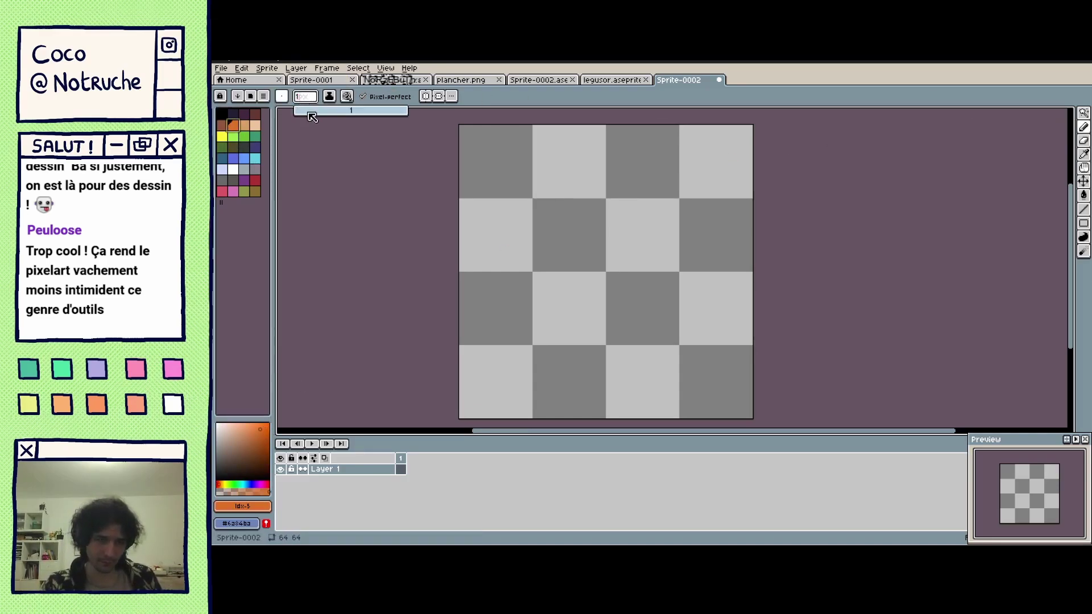
pyautogui.moveTo(298, 110); pyautogui.dragTo(313, 113)
pyautogui.click(286, 96)
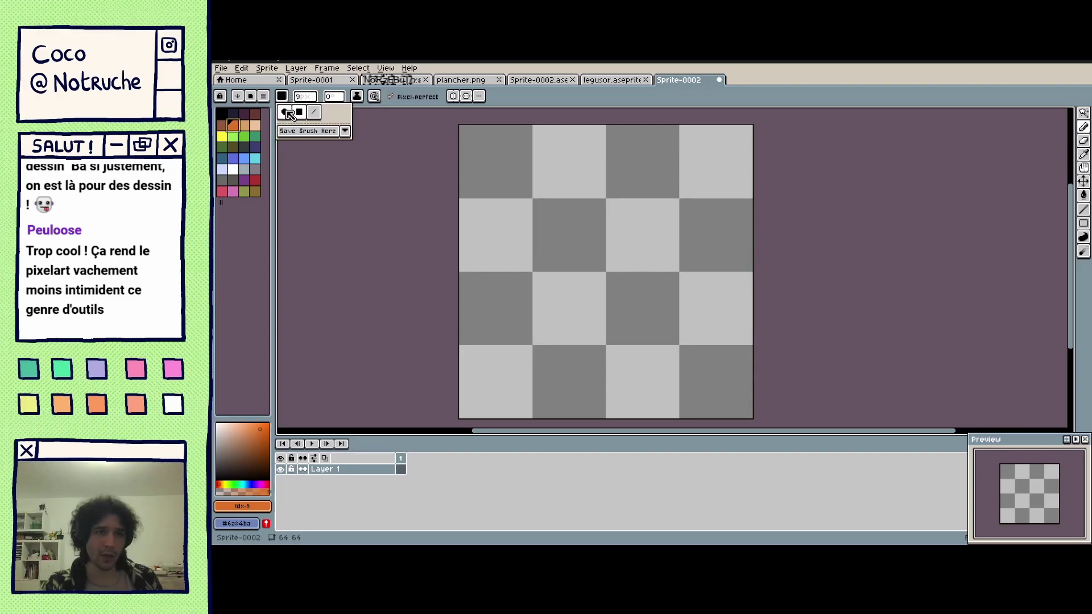
pyautogui.click(284, 111)
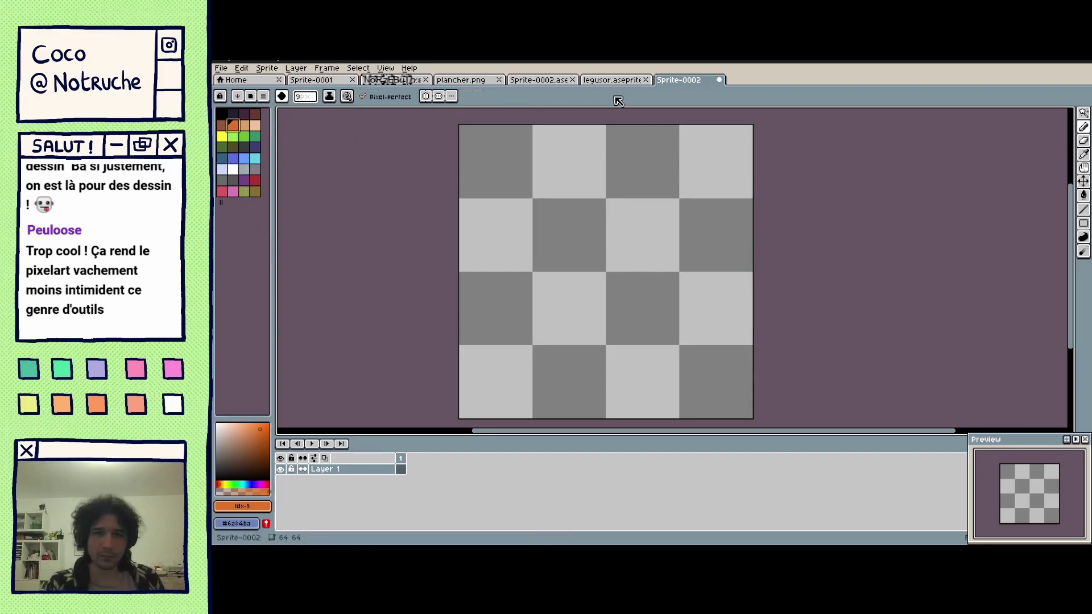
# Stamp four separate orange dots across the empty canvas with the round brush.
pyautogui.click(525, 187)
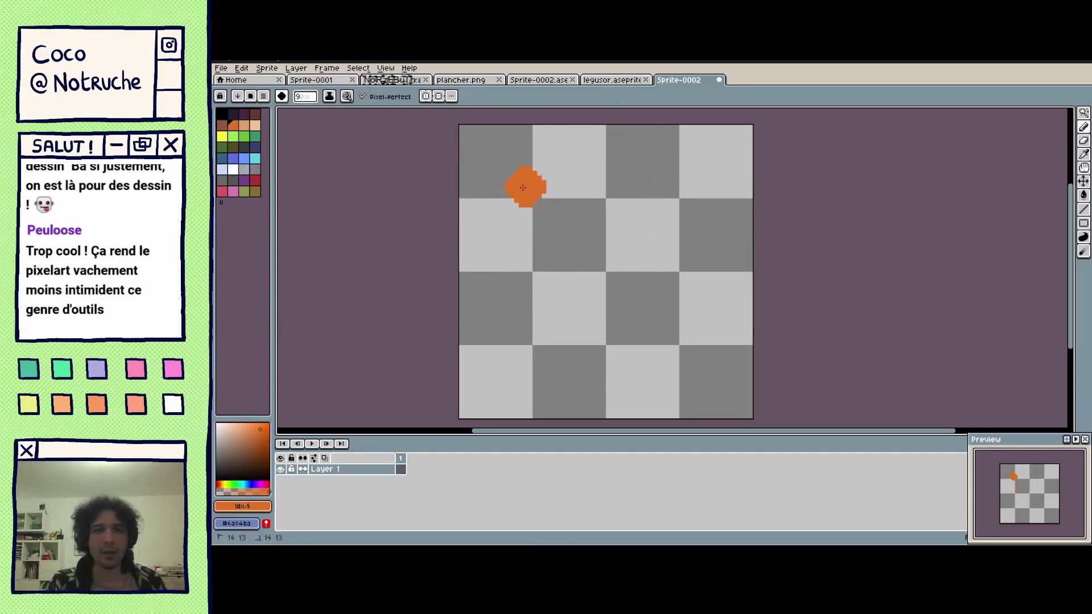
pyautogui.click(664, 256)
pyautogui.click(545, 347)
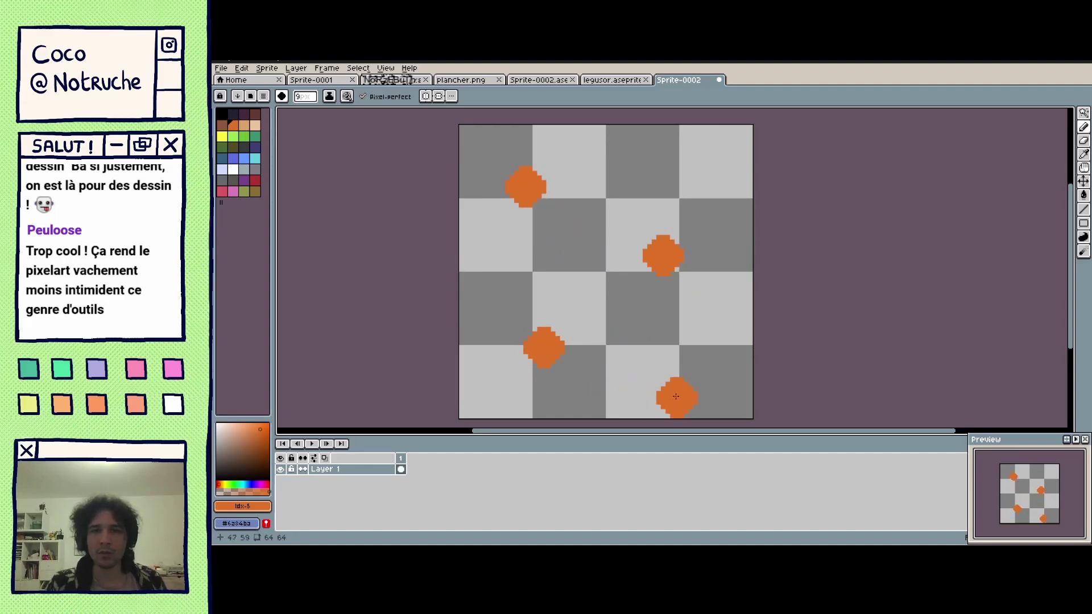
pyautogui.click(691, 375)
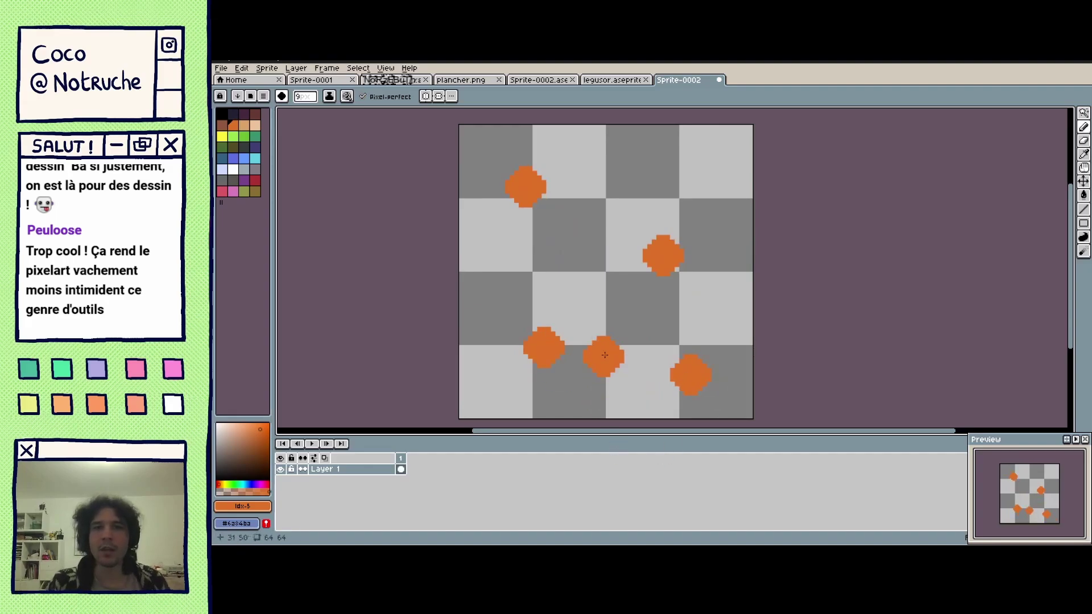
# View legusor.aseprite, briefly hide and show its Layer 1, and return to Sprite-0002.
pyautogui.click(624, 80)
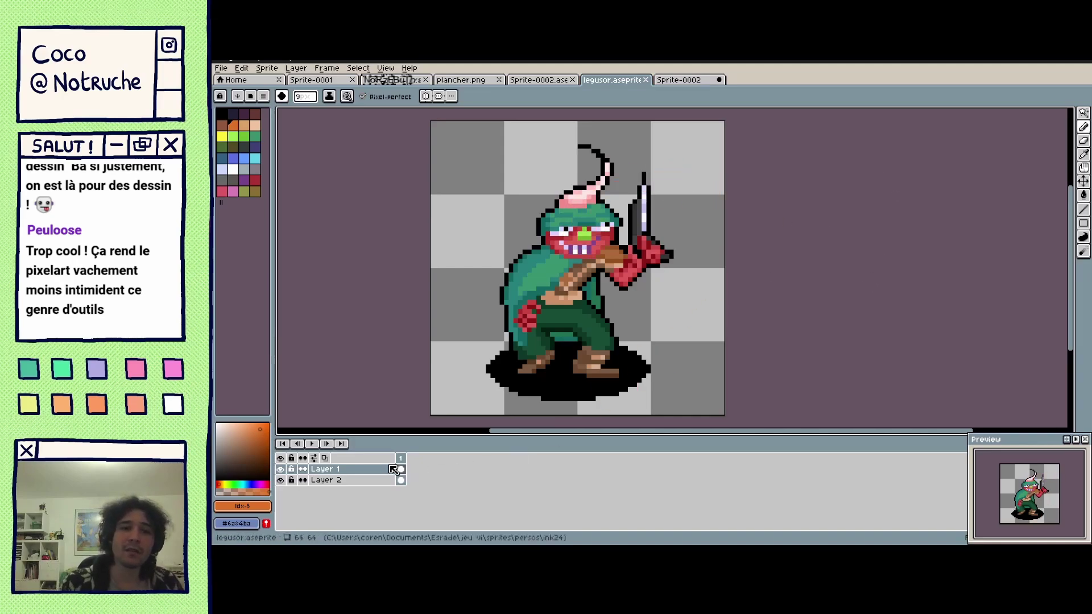
pyautogui.click(281, 470)
pyautogui.click(281, 469)
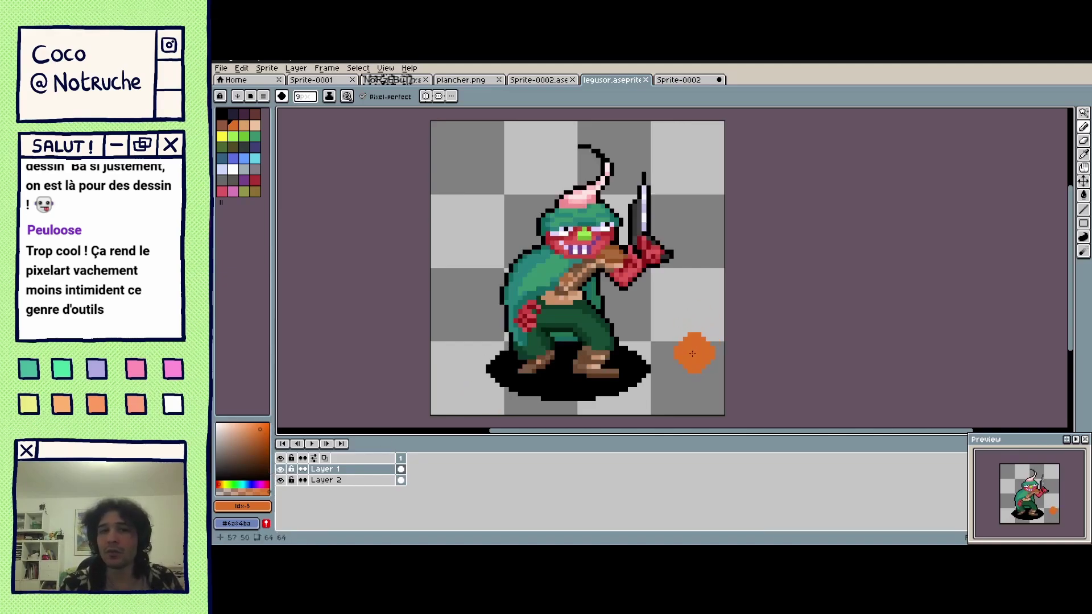
pyautogui.click(680, 80)
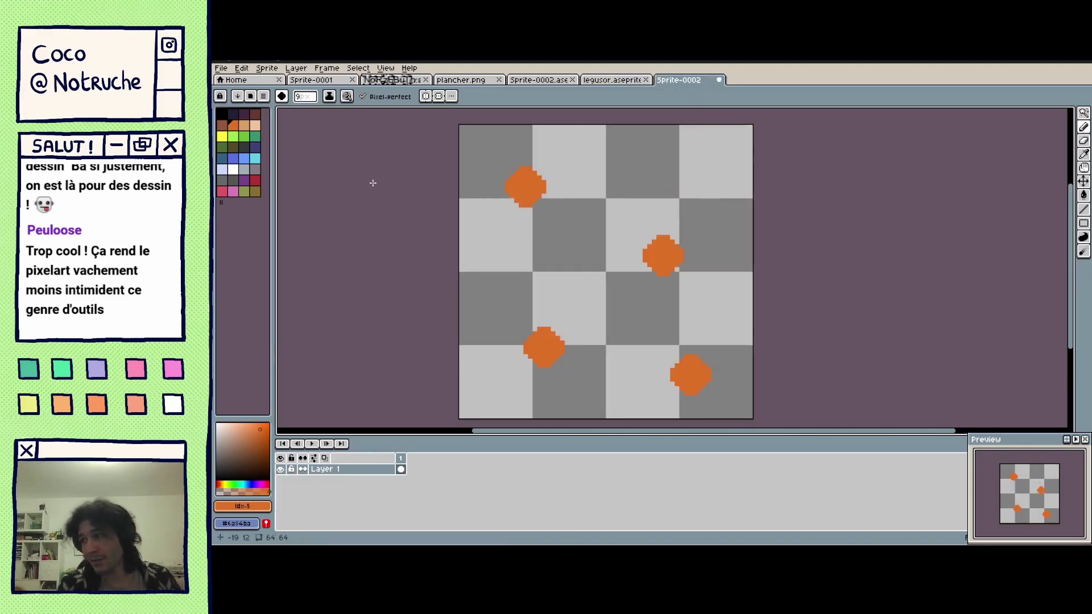
# Start the Outline effect on the orange dots with the outline colour set to black, moving the dialog off the canvas.
pyautogui.click(241, 69)
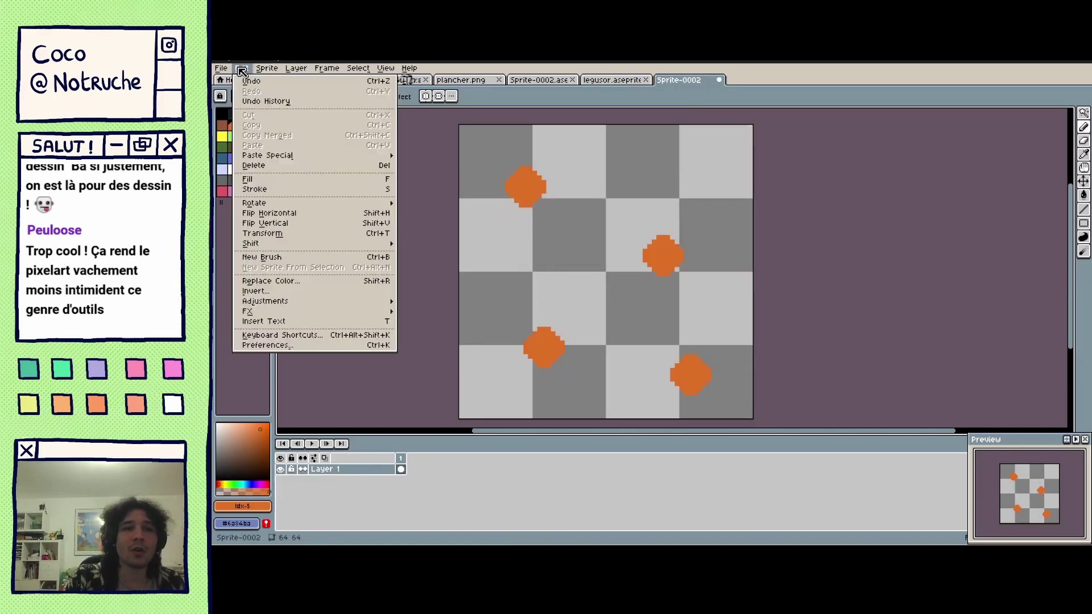
pyautogui.moveTo(327, 317)
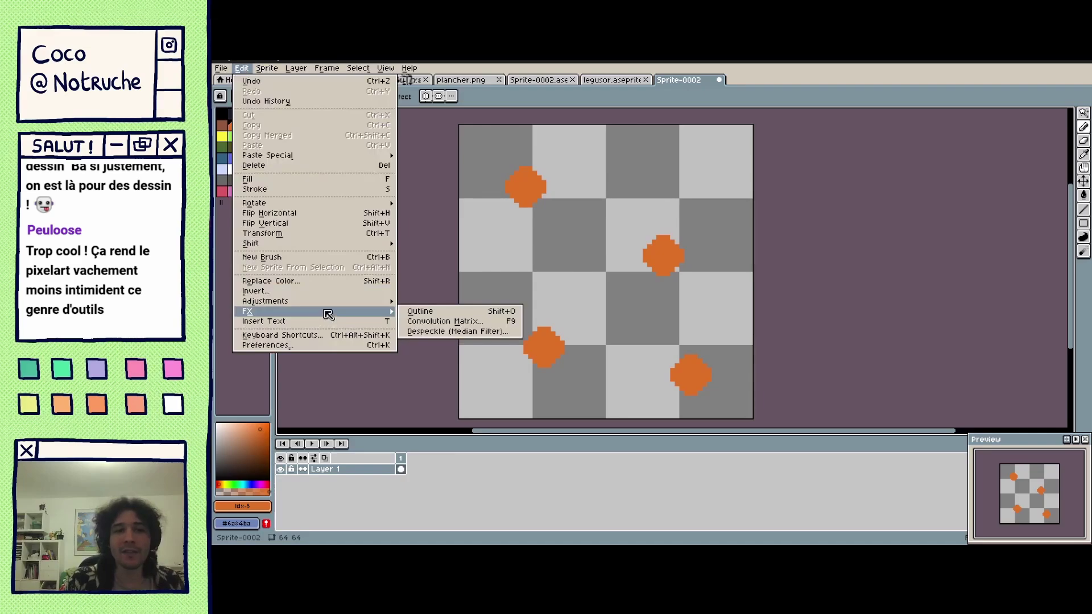
pyautogui.click(420, 312)
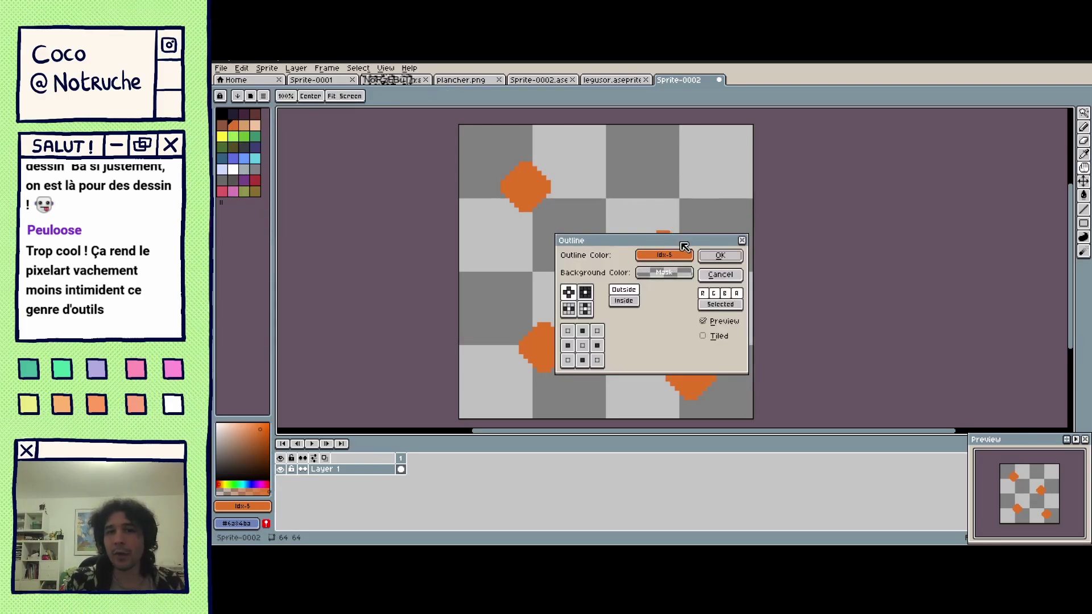
pyautogui.moveTo(684, 242); pyautogui.dragTo(908, 196)
pyautogui.click(890, 205)
pyautogui.click(830, 245)
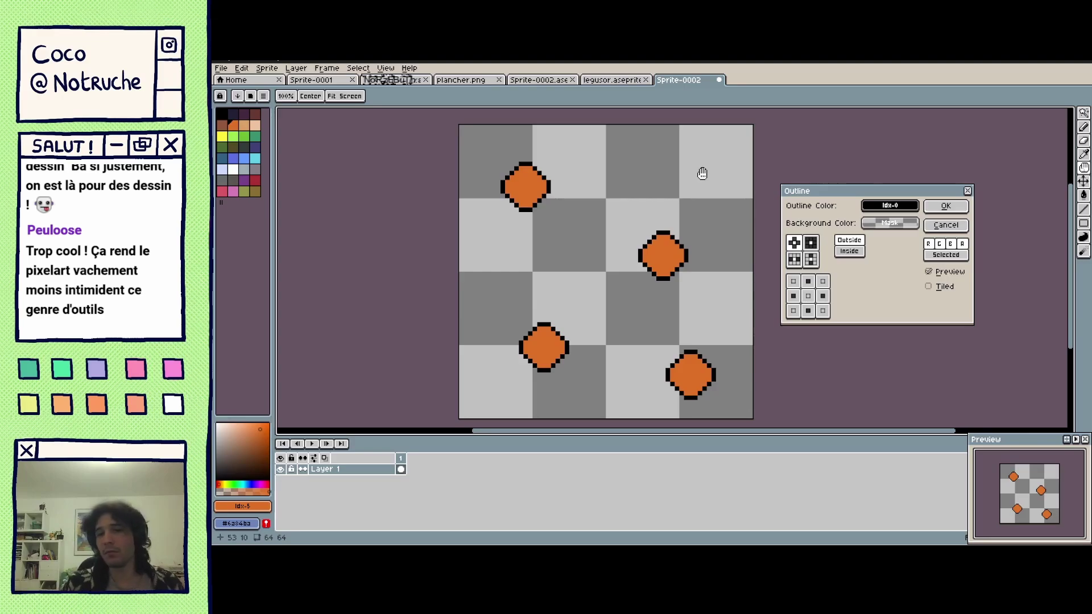
# Compare the square, circle, horizontal and vertical outline matrix presets on the orange dots.
pyautogui.click(812, 243)
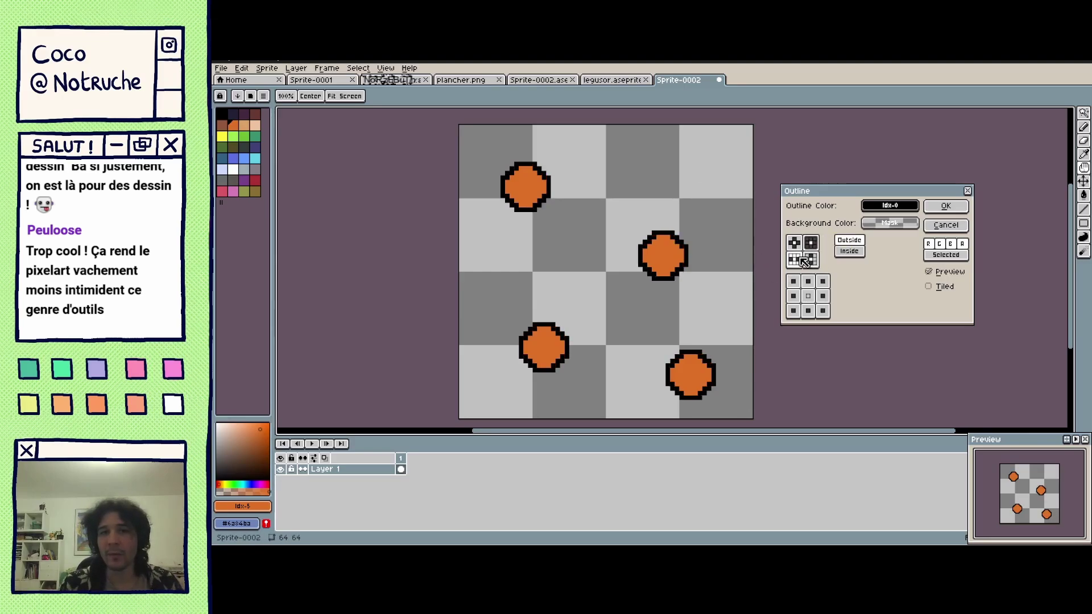
pyautogui.click(794, 243)
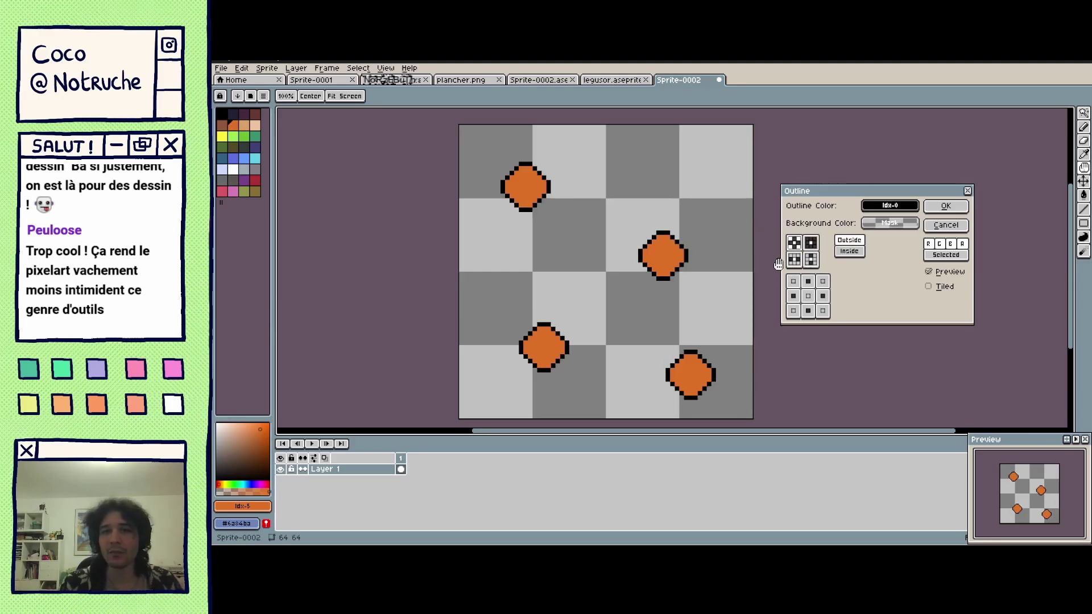
pyautogui.click(812, 244)
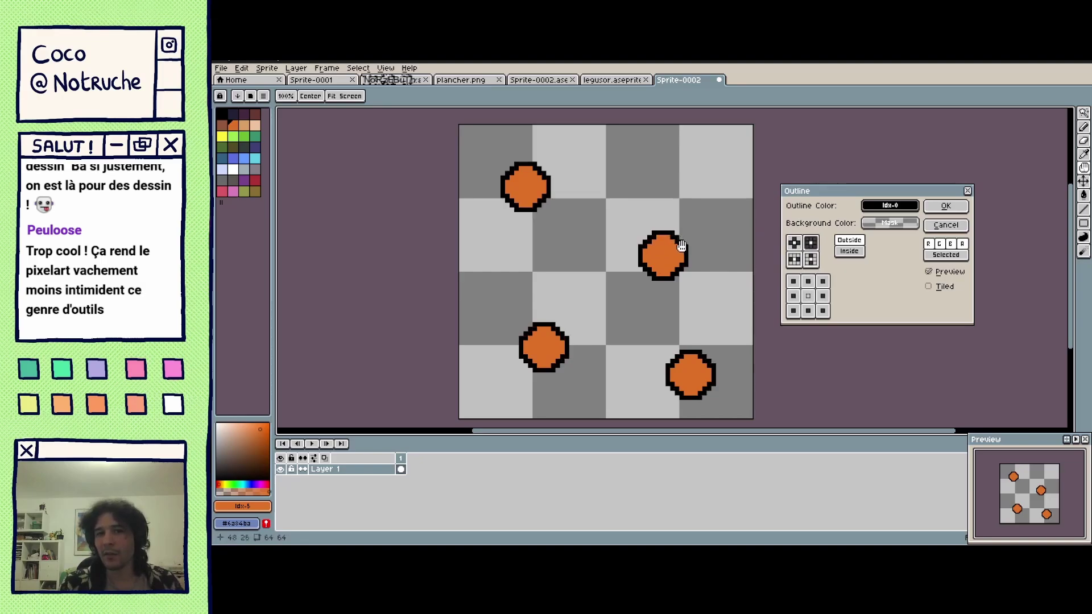
pyautogui.click(795, 259)
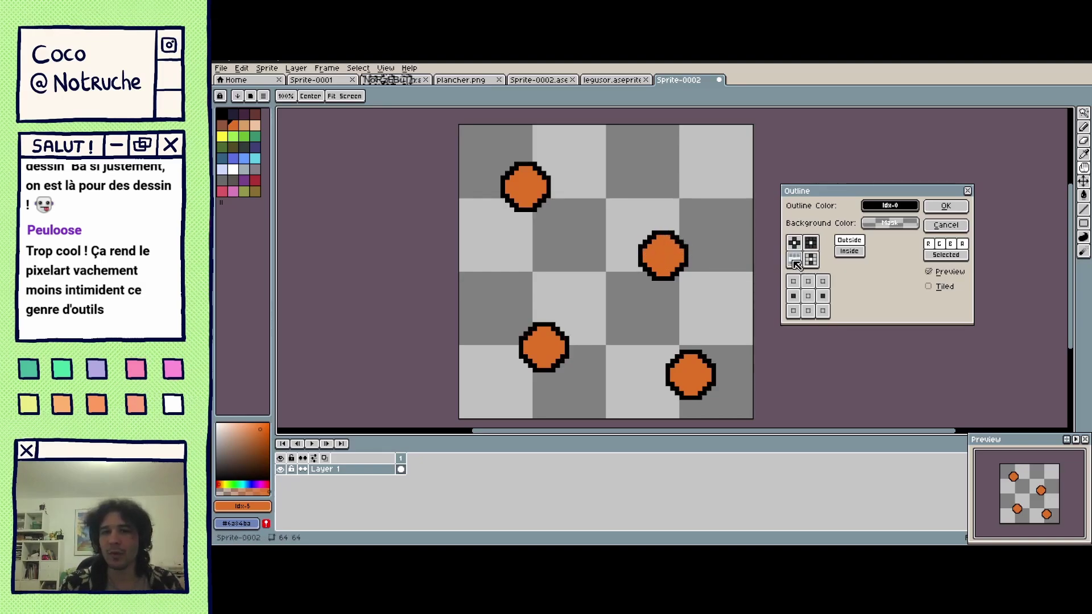
pyautogui.click(812, 259)
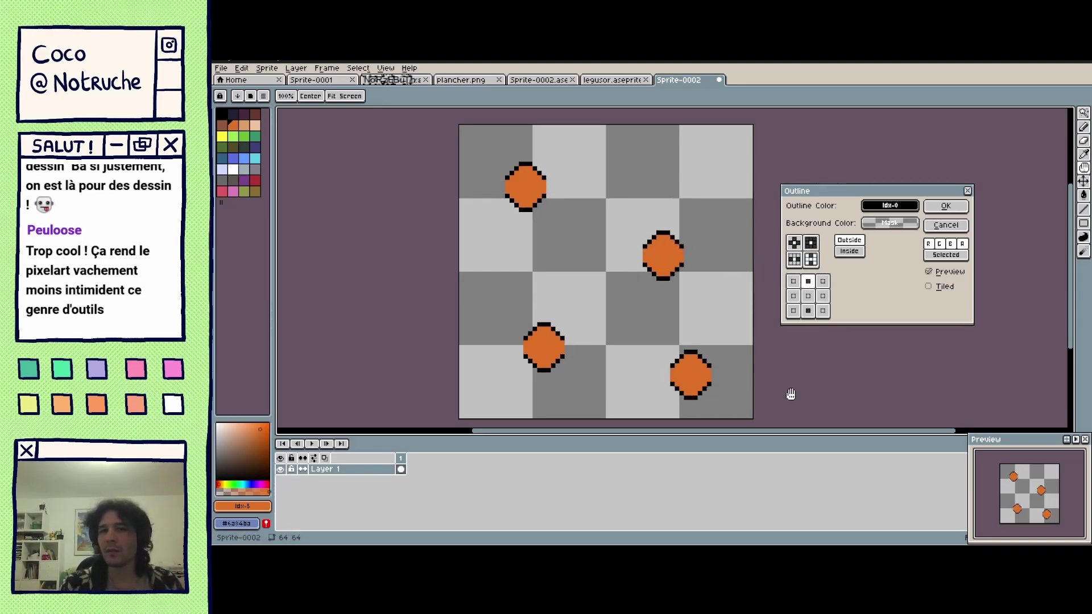
# Toggle the outline matrix's side cells, leaving only the bottom-centre cell active so the dots are outlined underneath.
pyautogui.click(822, 296)
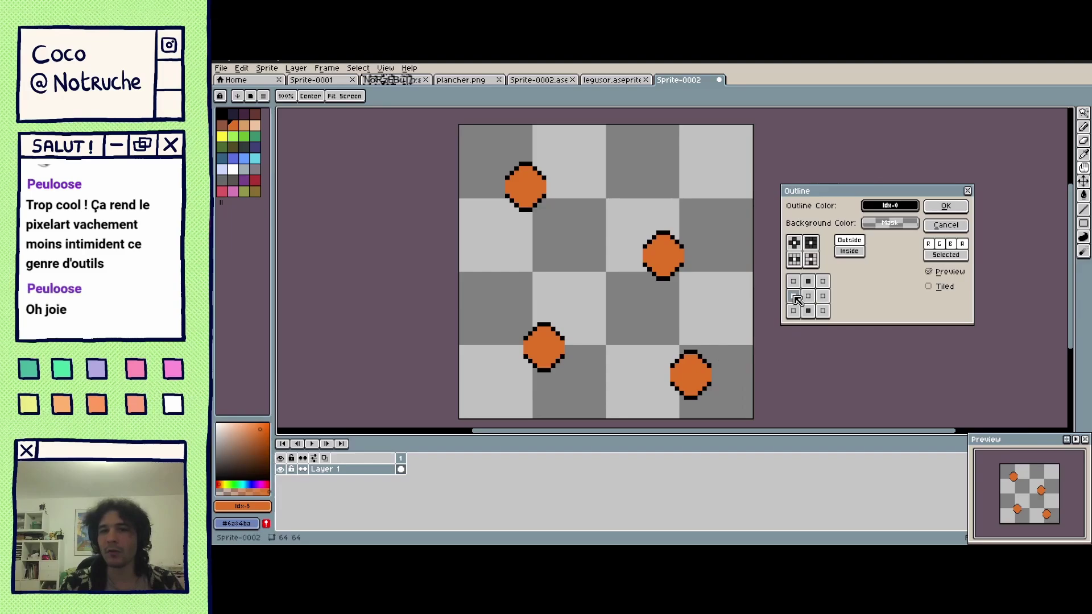
pyautogui.click(823, 296)
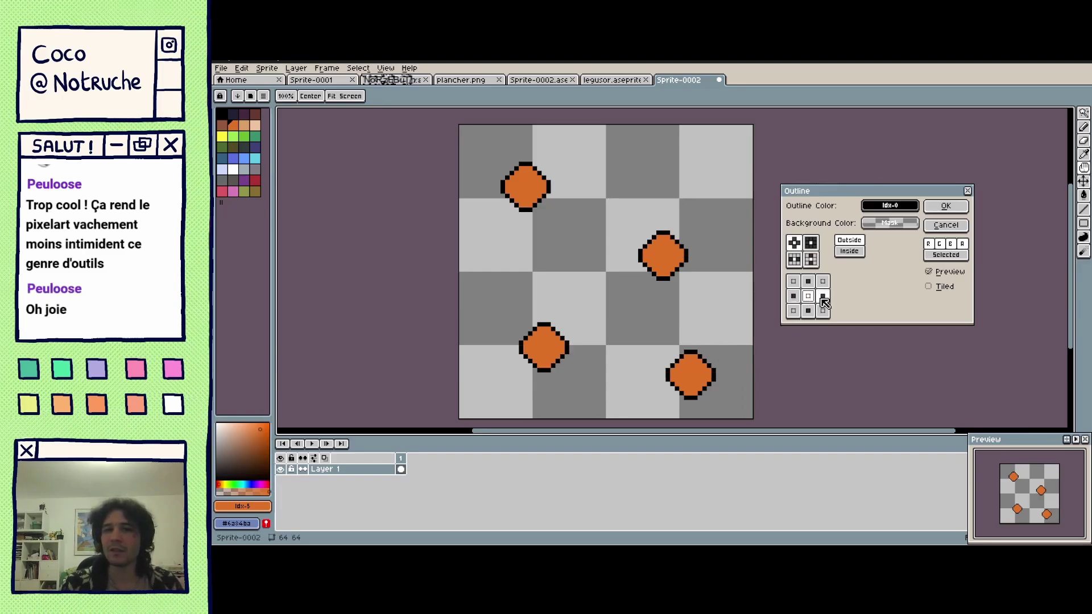
pyautogui.click(794, 296)
pyautogui.click(809, 311)
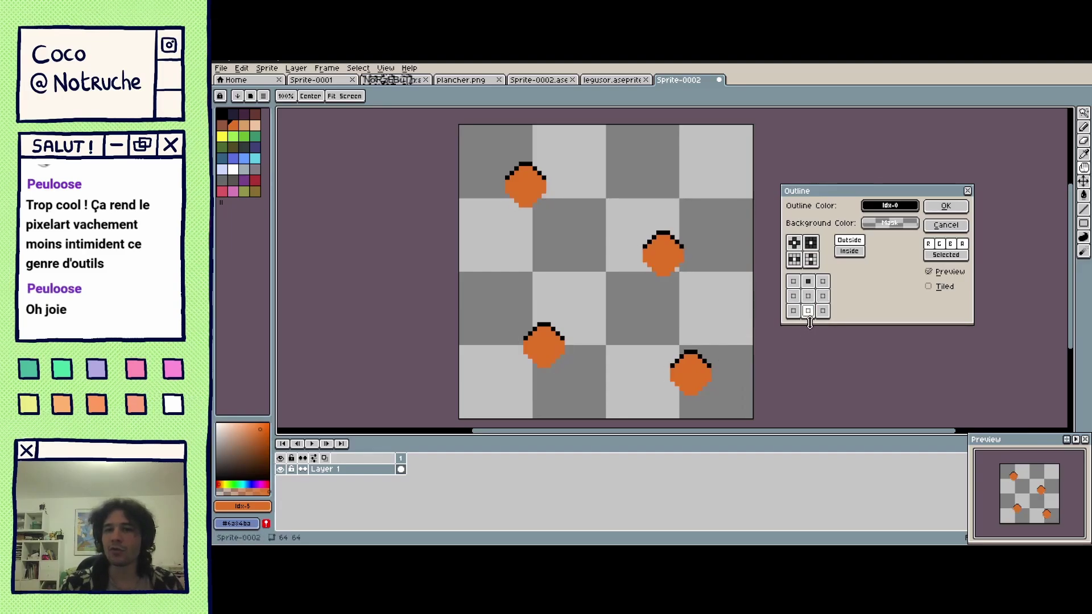
pyautogui.click(808, 281)
pyautogui.click(808, 310)
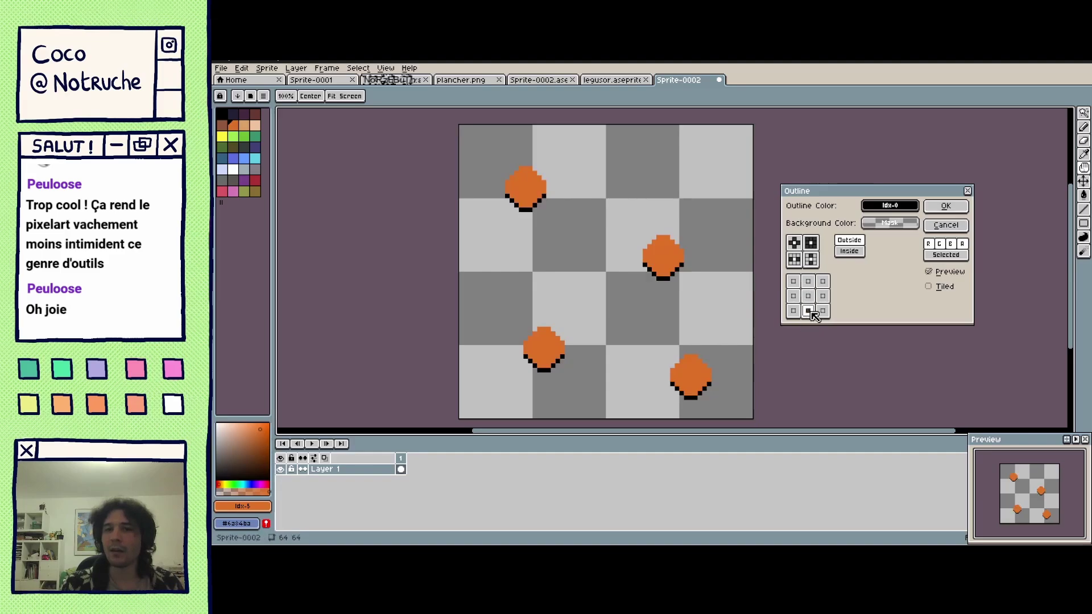
# Try the corner cells of the outline matrix on the dots, then restore the bottom-centre cell alone.
pyautogui.click(808, 310)
pyautogui.click(823, 281)
pyautogui.click(823, 281)
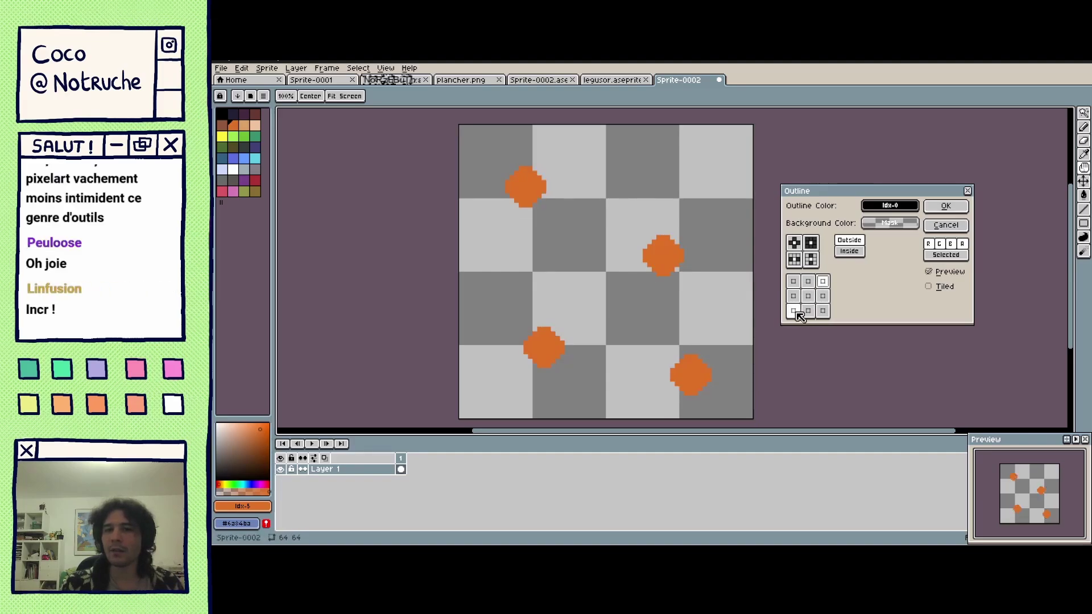
pyautogui.click(794, 311)
pyautogui.click(793, 311)
pyautogui.click(823, 310)
pyautogui.click(822, 310)
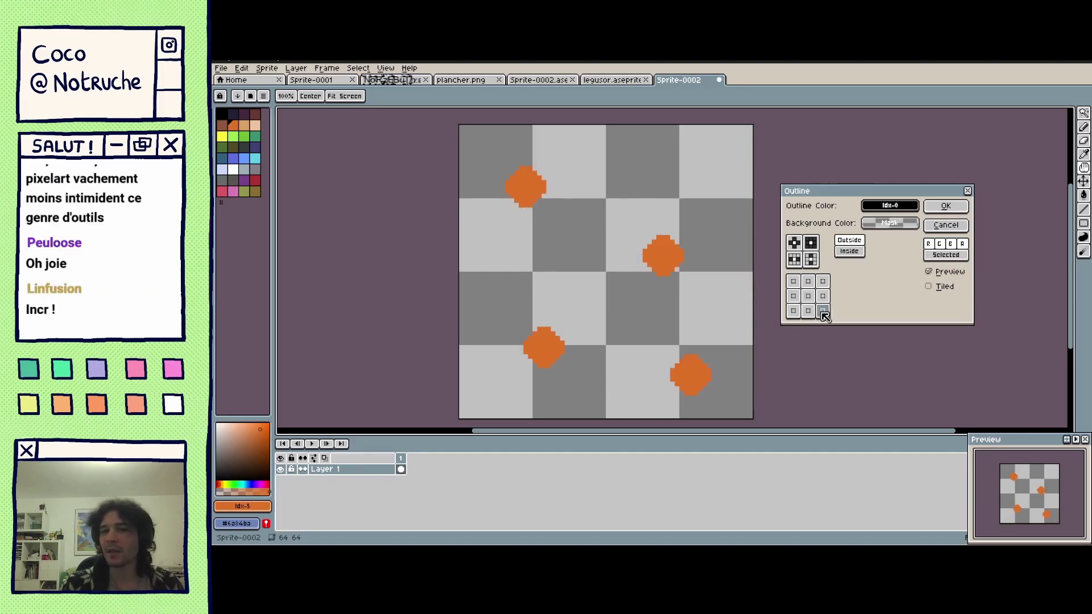
pyautogui.click(808, 311)
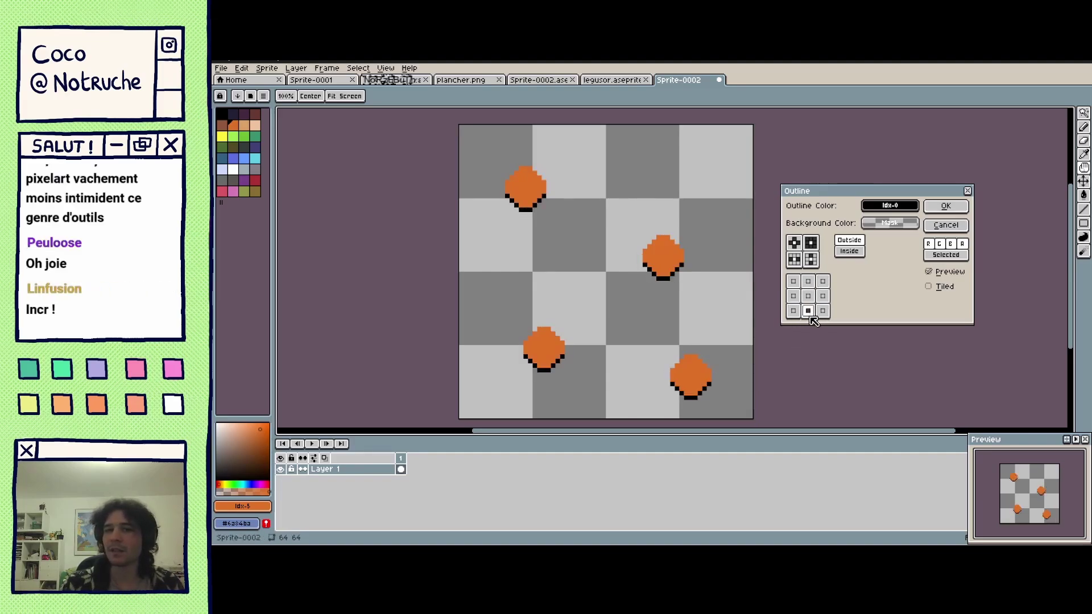
# Change the outline colour from the palette entry to the red #df0026.
pyautogui.click(890, 205)
pyautogui.click(864, 243)
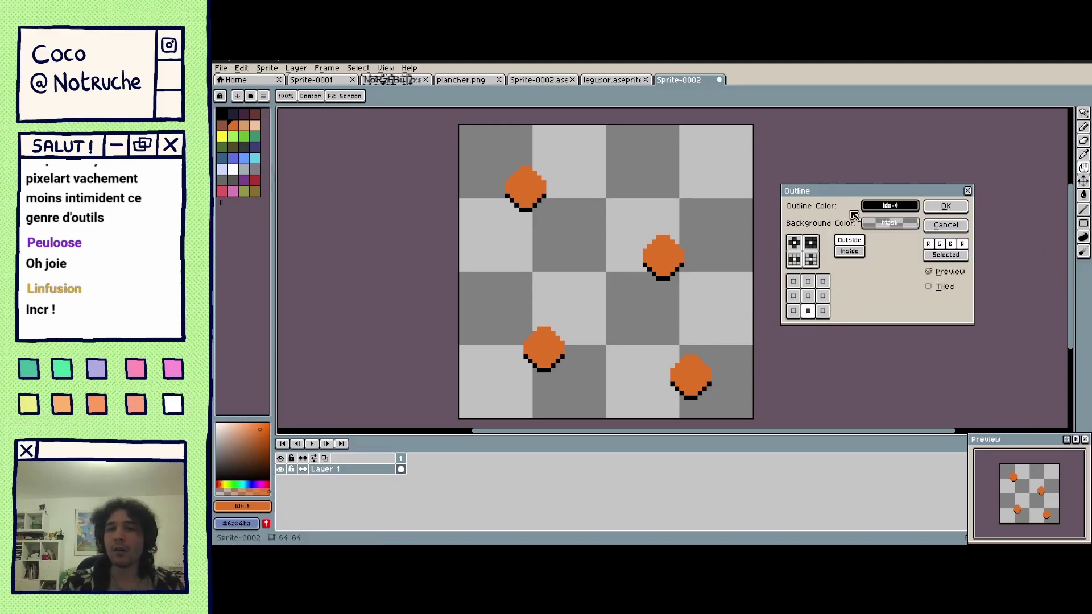
pyautogui.click(898, 206)
pyautogui.moveTo(924, 255); pyautogui.dragTo(836, 256)
pyautogui.click(723, 255)
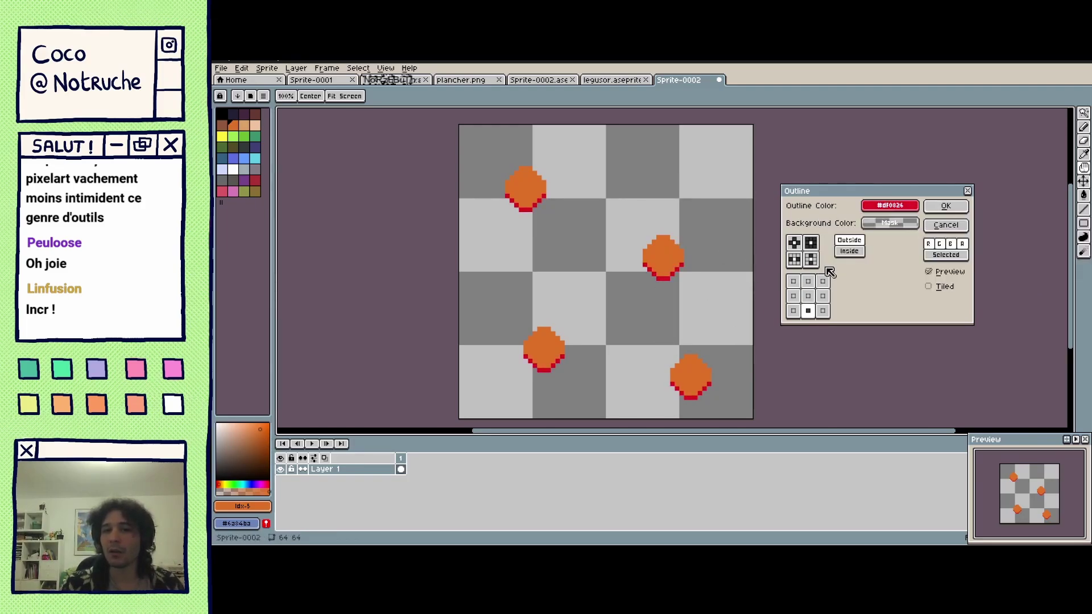
# Darken the outline colour to #bc0026 while keeping the dots in view.
pyautogui.click(906, 205)
pyautogui.moveTo(1009, 248); pyautogui.dragTo(990, 245)
pyautogui.moveTo(673, 309); pyautogui.dragTo(685, 295)
pyautogui.moveTo(696, 235); pyautogui.dragTo(671, 246)
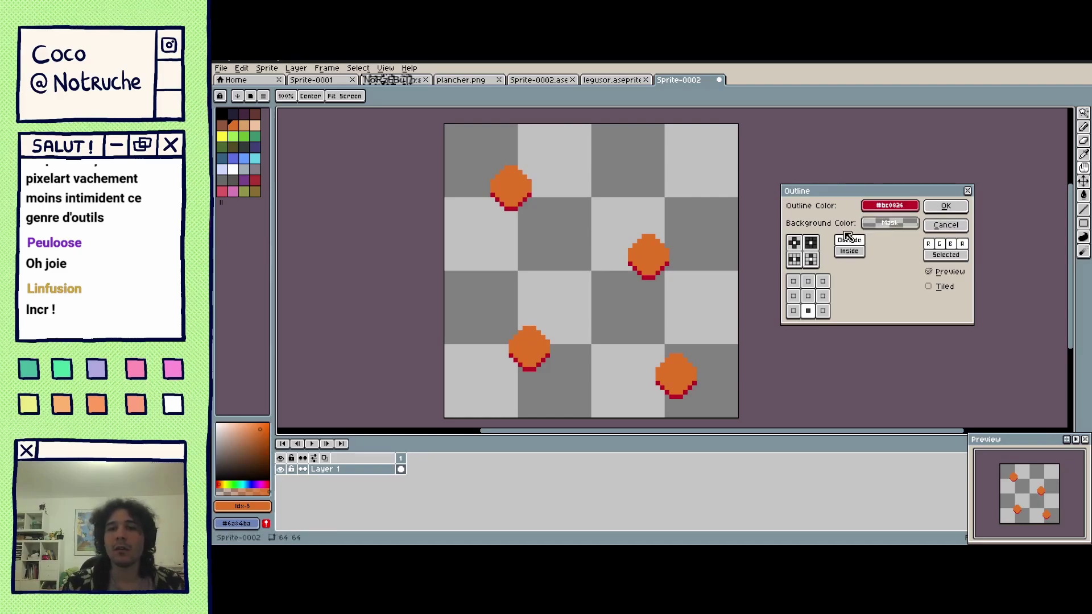
# Apply the Outline effect to the orange dots and briefly hide and show Layer 1.
pyautogui.moveTo(825, 191); pyautogui.dragTo(739, 203)
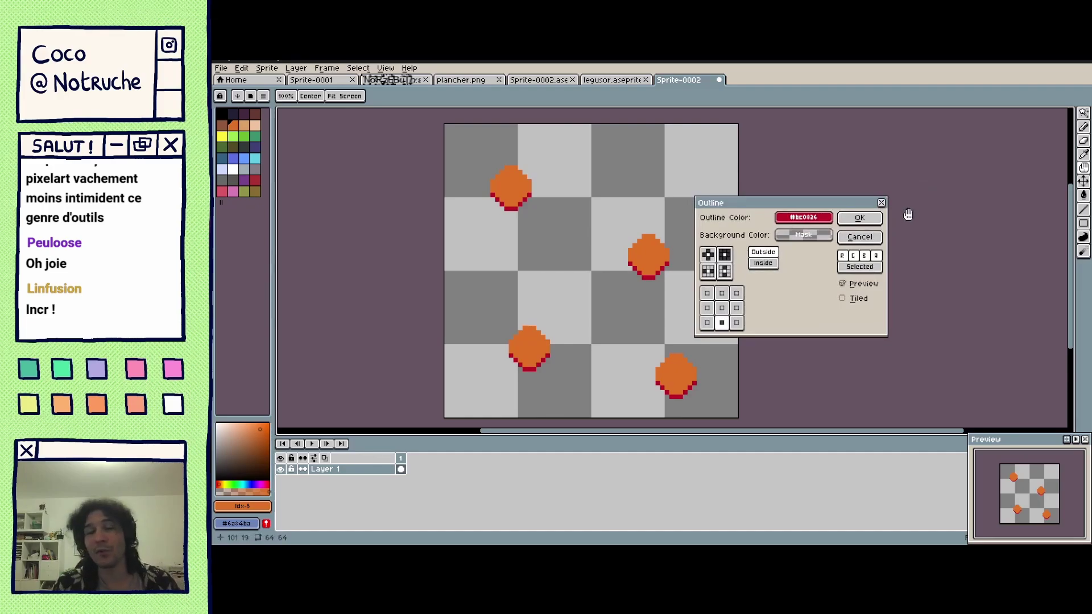
pyautogui.click(865, 218)
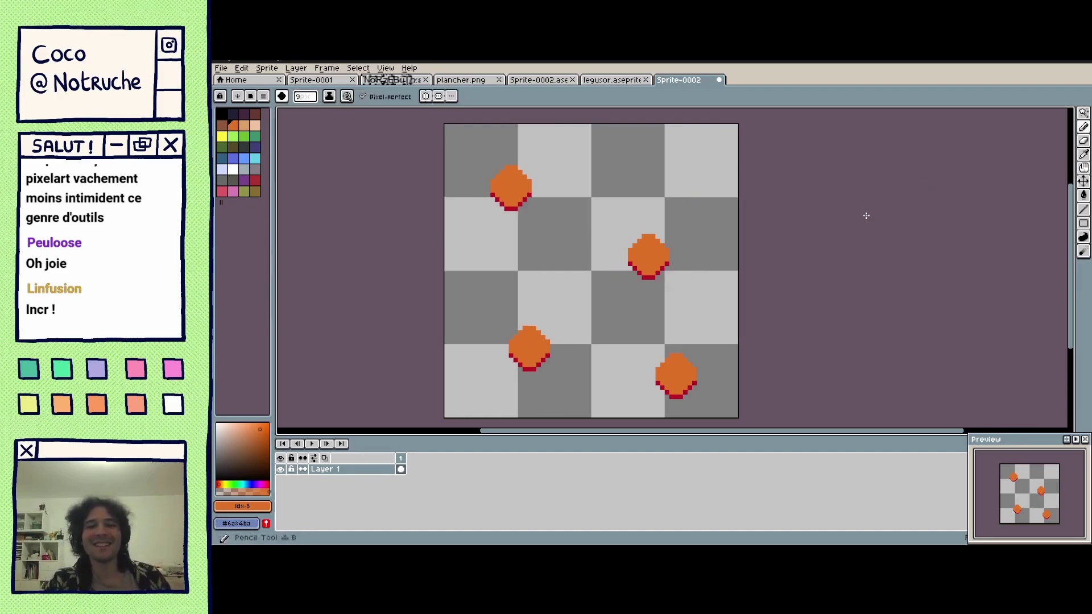
pyautogui.click(281, 470)
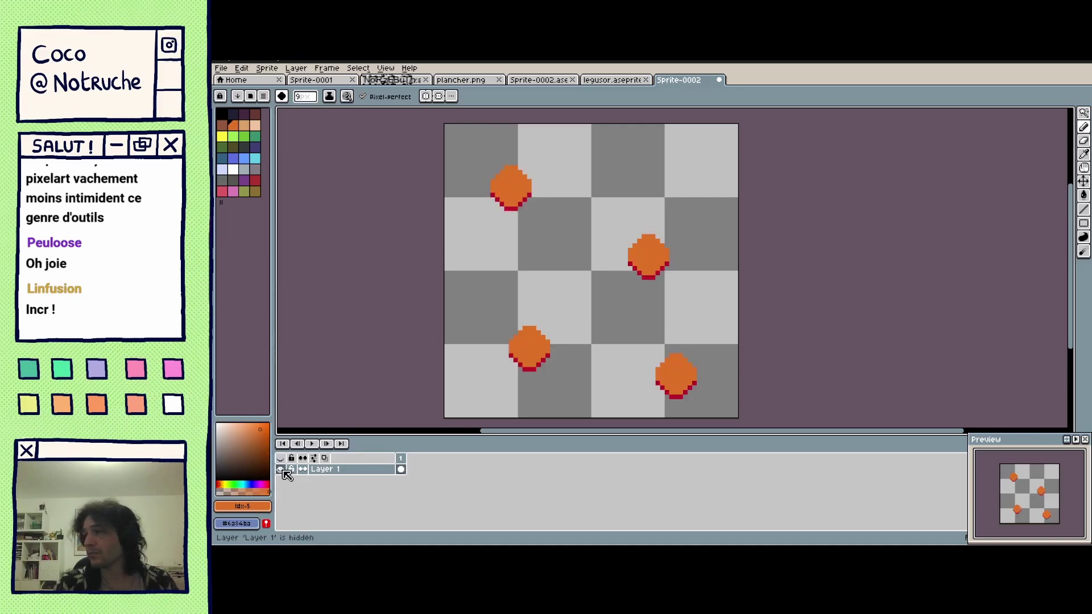
pyautogui.click(281, 470)
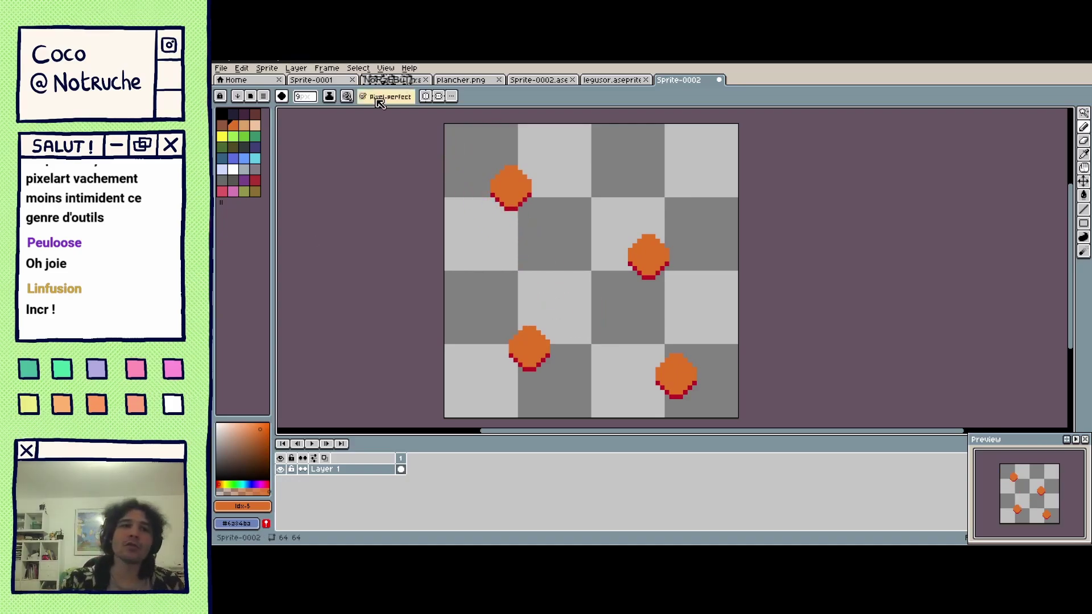
# Start the Insert Text command, move its dialog beside the dots, and open and dismiss the TrueType font file browser.
pyautogui.click(220, 68)
pyautogui.moveTo(242, 68)
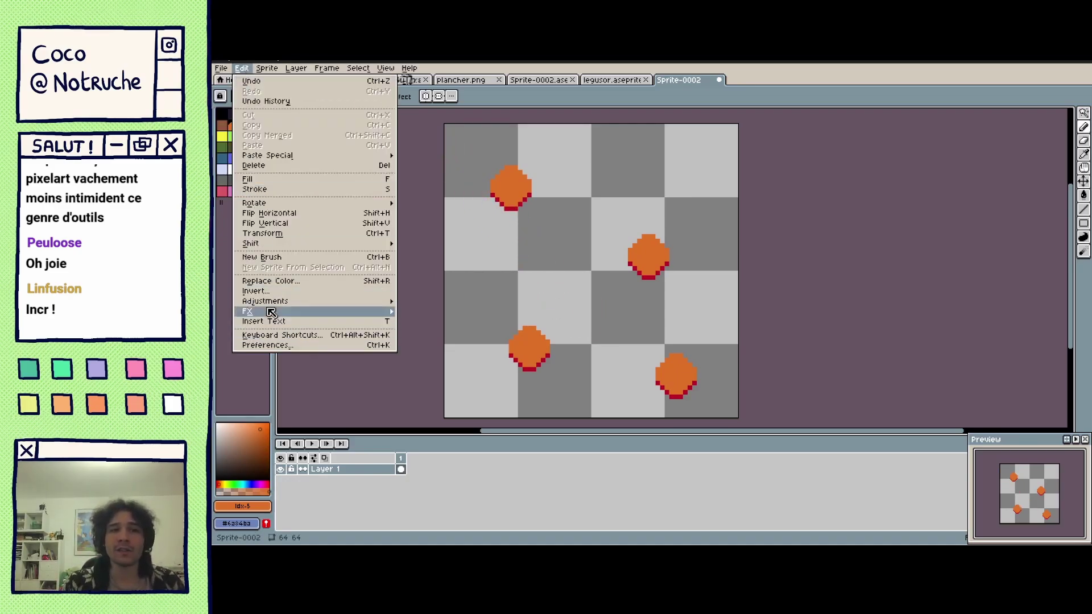
pyautogui.moveTo(302, 314)
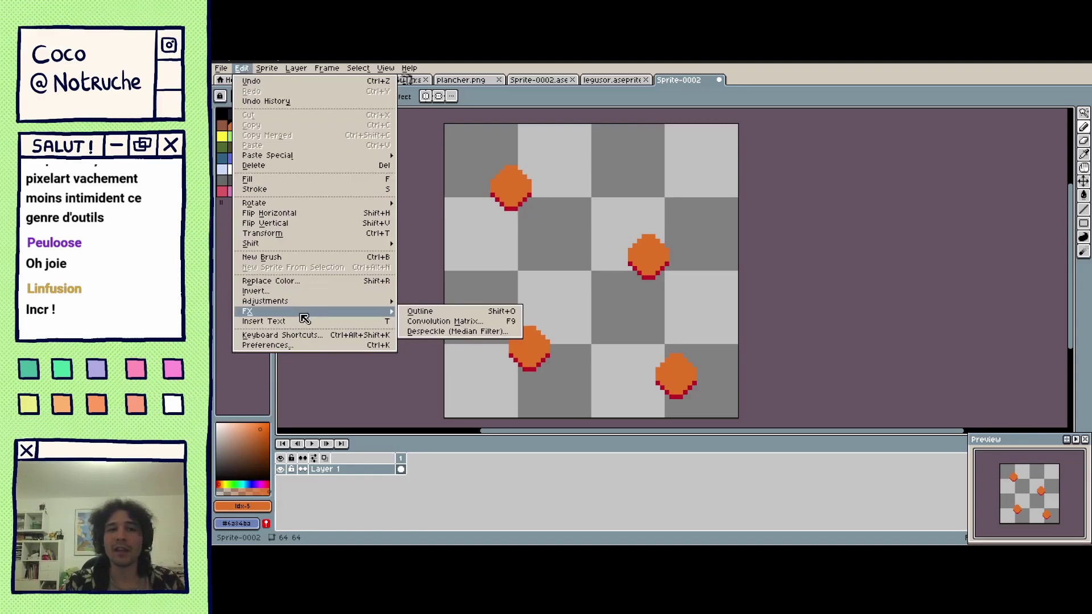
pyautogui.click(386, 323)
pyautogui.moveTo(671, 246); pyautogui.dragTo(822, 241)
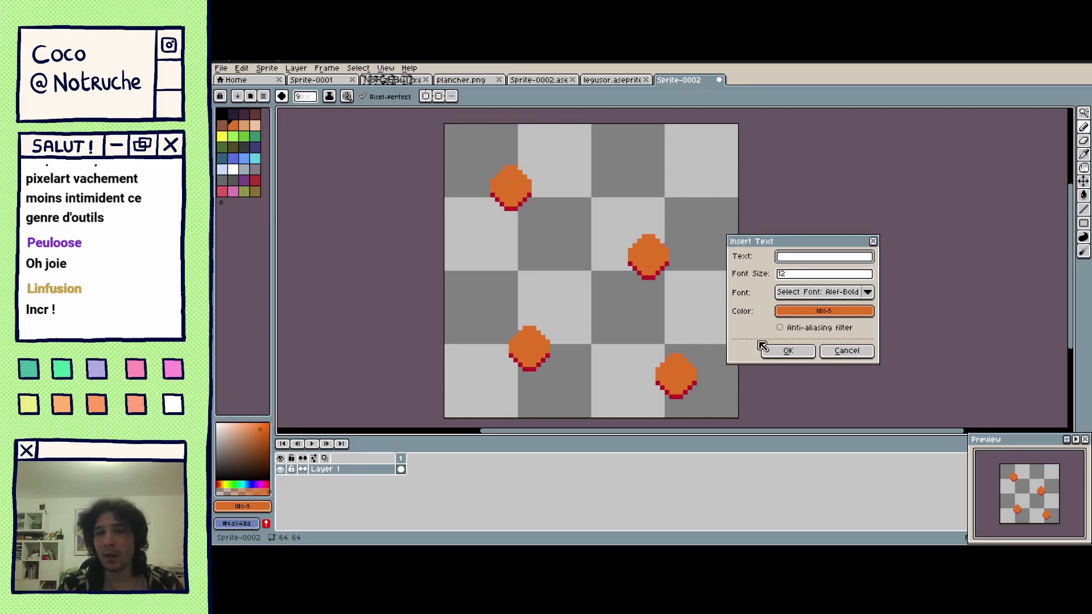
pyautogui.click(817, 293)
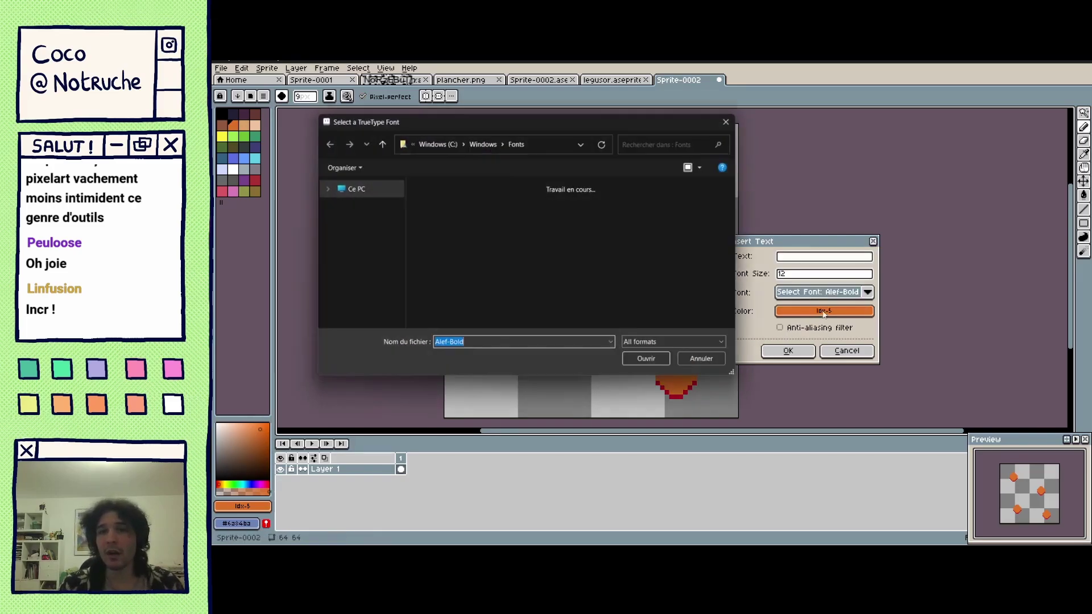
pyautogui.click(734, 118)
# Preview several fonts in the font list, including ACaslonPro-Bold, AdobeDevanagari-BoldItalic, himalaya and GOUDYSTO.
pyautogui.click(867, 292)
pyautogui.click(722, 341)
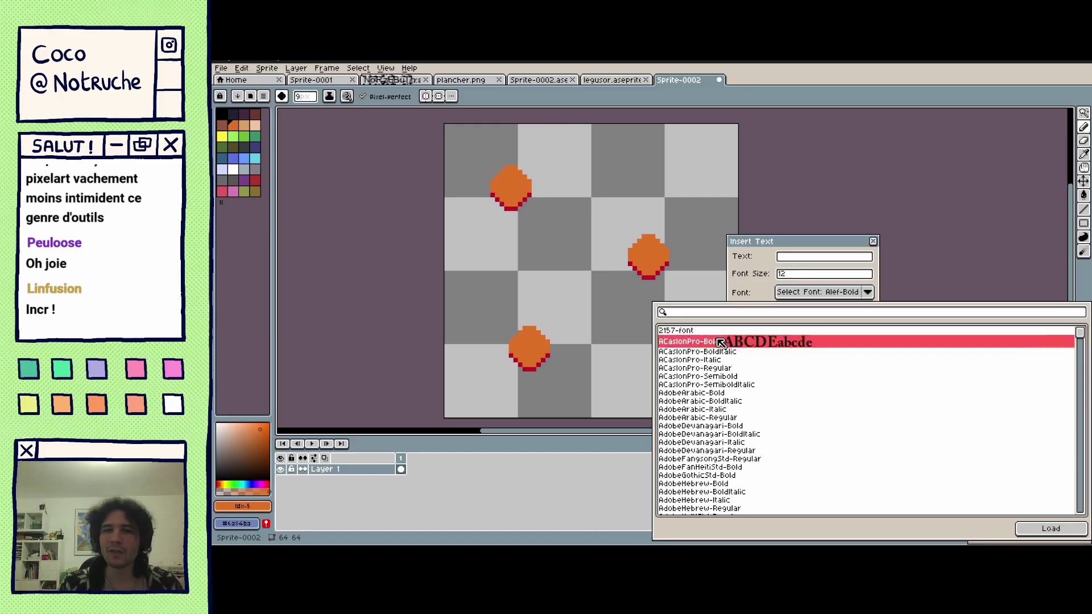
pyautogui.click(721, 377)
pyautogui.click(723, 460)
pyautogui.click(718, 423)
pyautogui.click(723, 476)
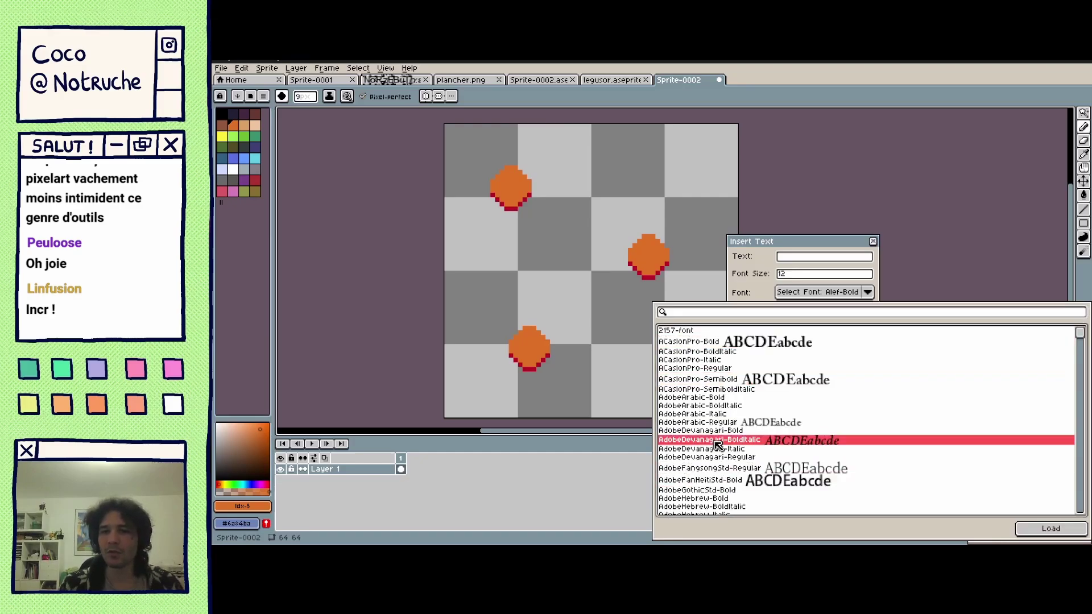
pyautogui.moveTo(1079, 338); pyautogui.dragTo(1047, 409)
pyautogui.click(684, 412)
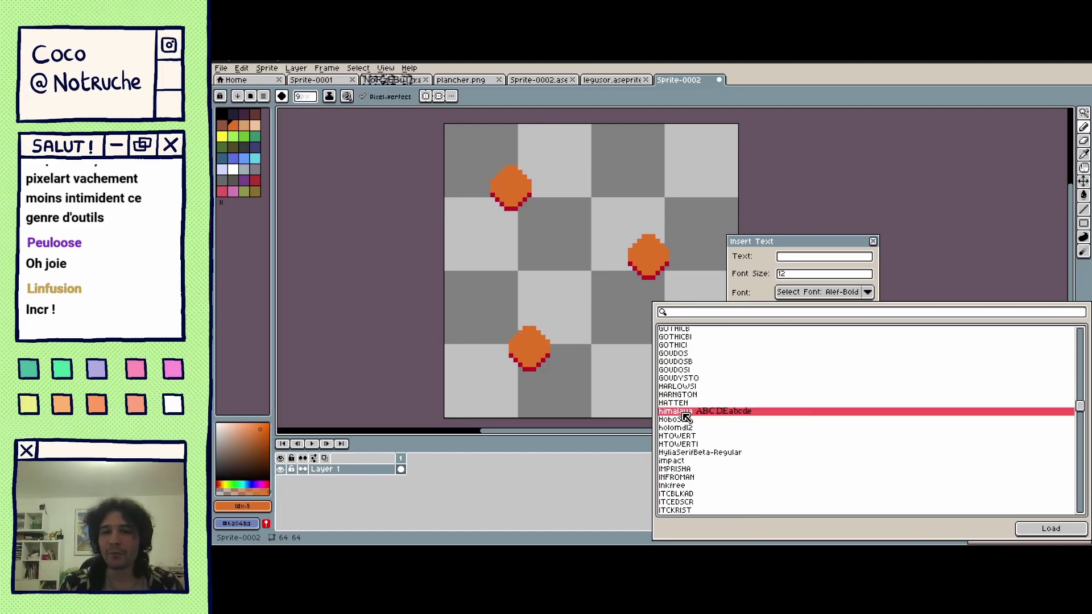
pyautogui.moveTo(687, 404); pyautogui.dragTo(687, 339)
pyautogui.click(686, 386)
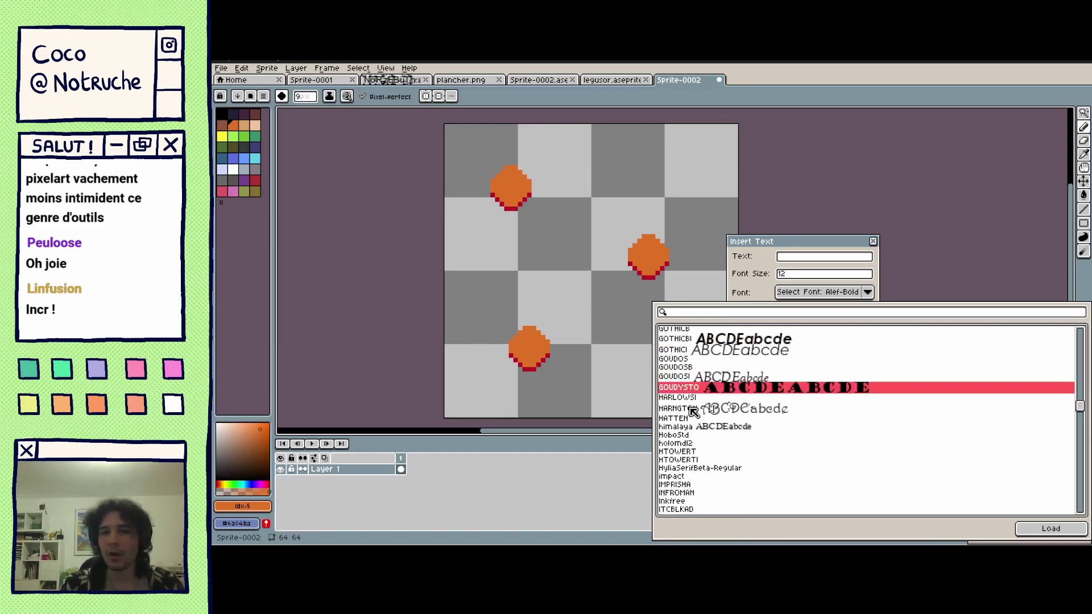
# Choose LiberationMono-Bold as the font for the inserted text.
pyautogui.moveTo(1077, 405); pyautogui.dragTo(1074, 433)
pyautogui.click(666, 396)
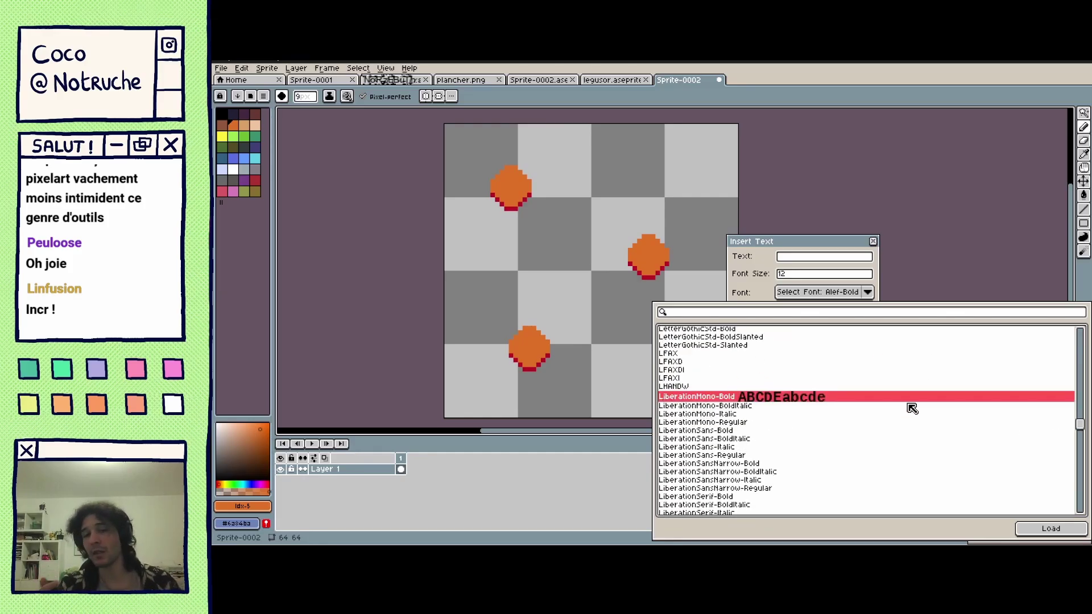
pyautogui.click(1031, 530)
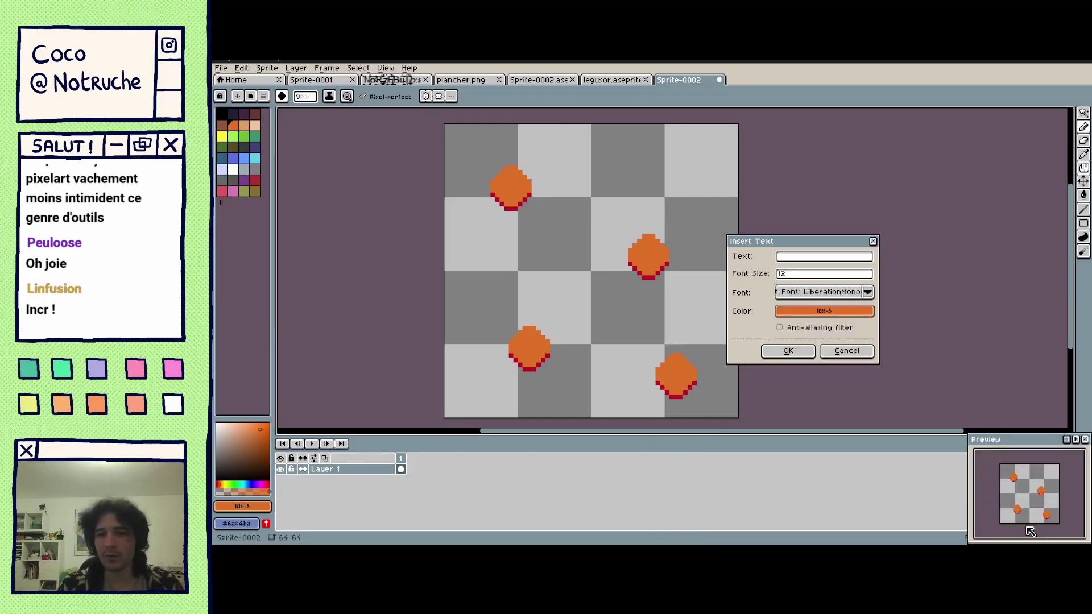
# Insert the text "Hello all" in black (Idx-0) at font size 15.
pyautogui.click(815, 261)
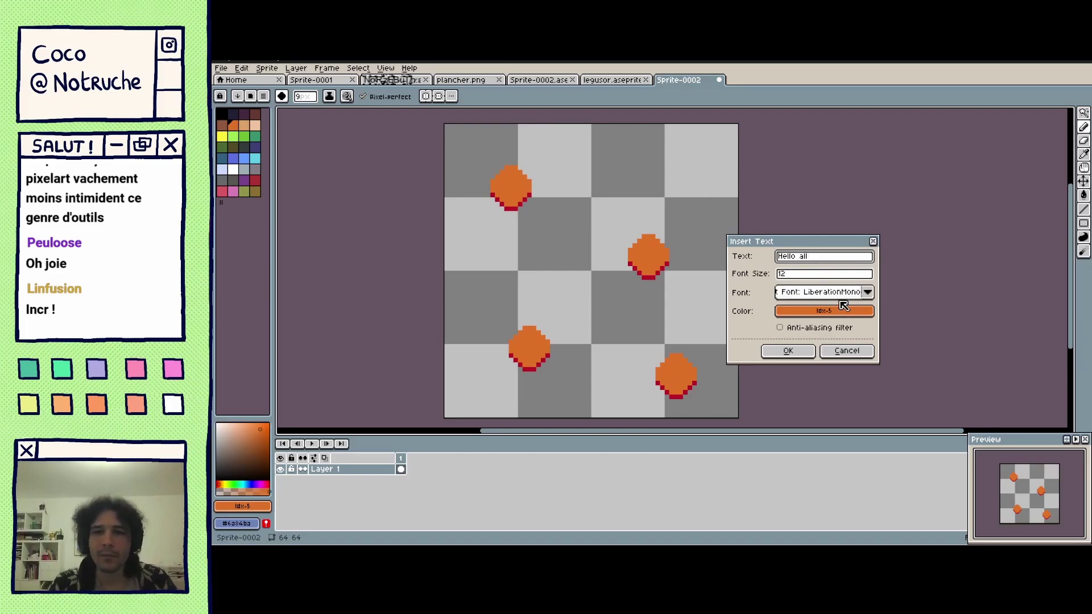
pyautogui.click(825, 310)
pyautogui.click(824, 311)
pyautogui.click(824, 313)
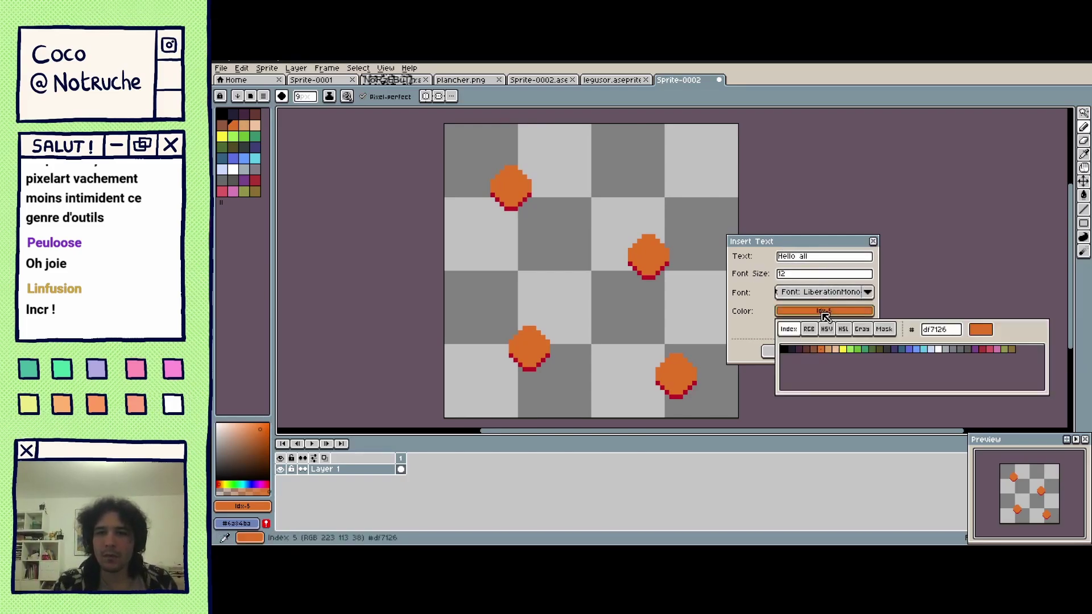
pyautogui.click(785, 349)
pyautogui.click(821, 284)
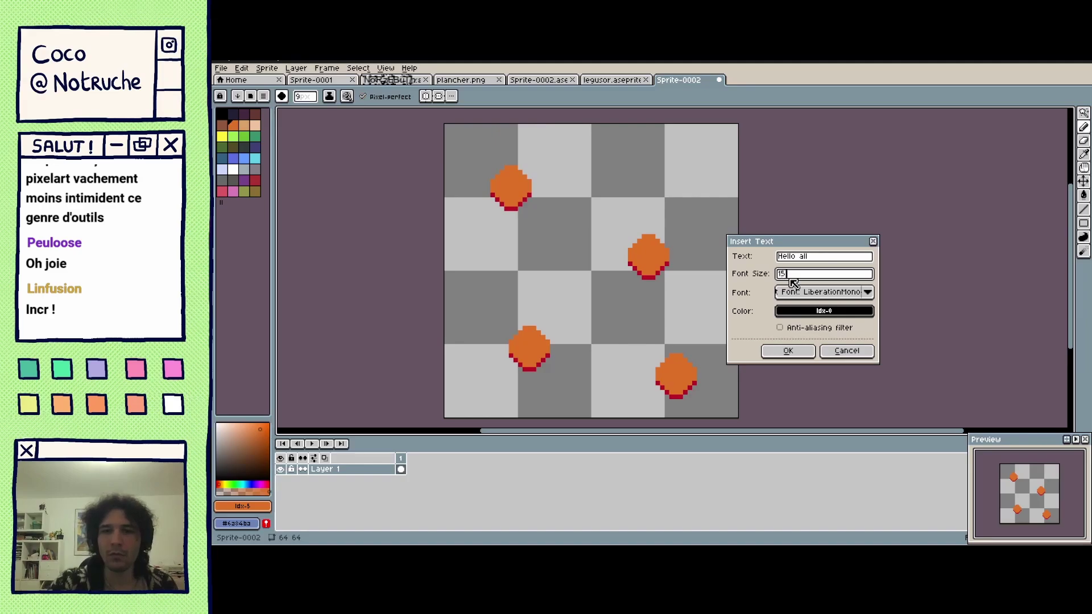
pyautogui.click(789, 351)
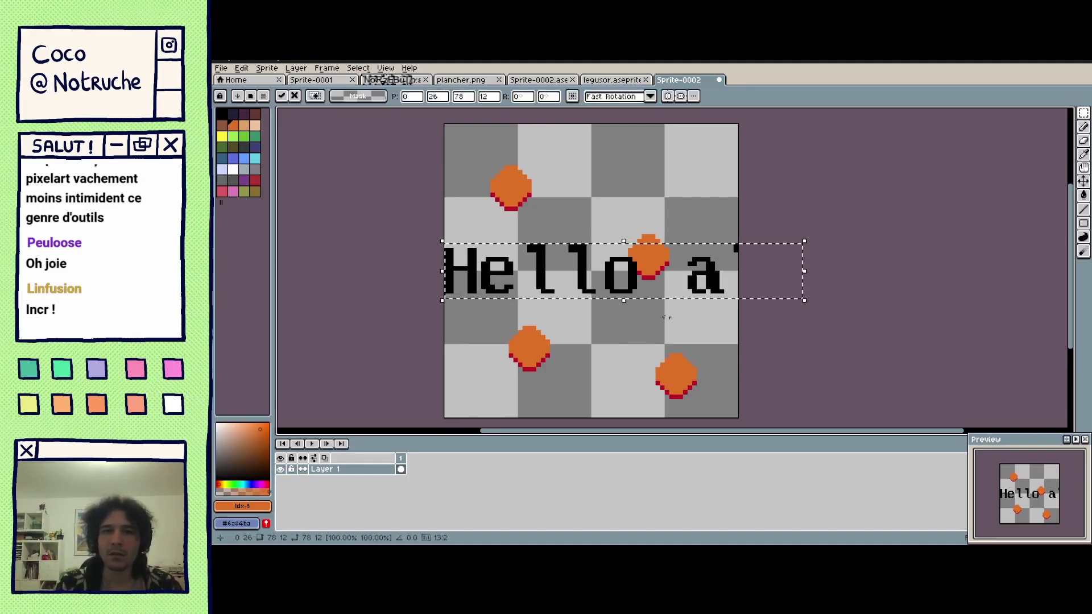
# Move the inserted text to position 6, 31, try scaling it down to fit the canvas, and undo its insertion.
pyautogui.moveTo(578, 283); pyautogui.dragTo(609, 307)
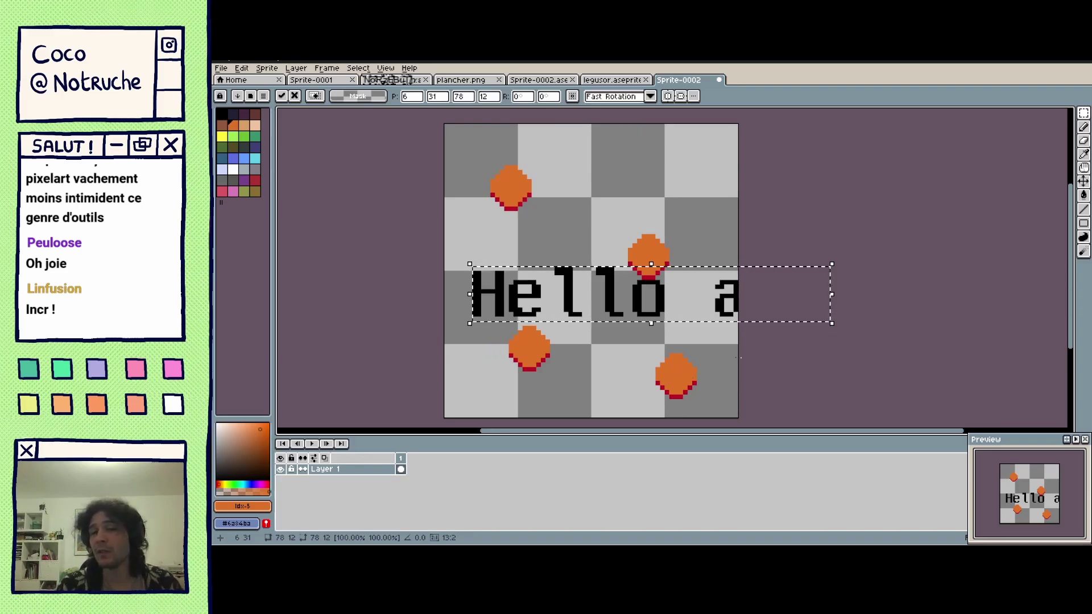
pyautogui.moveTo(832, 323); pyautogui.dragTo(727, 349)
pyautogui.press('Escape')
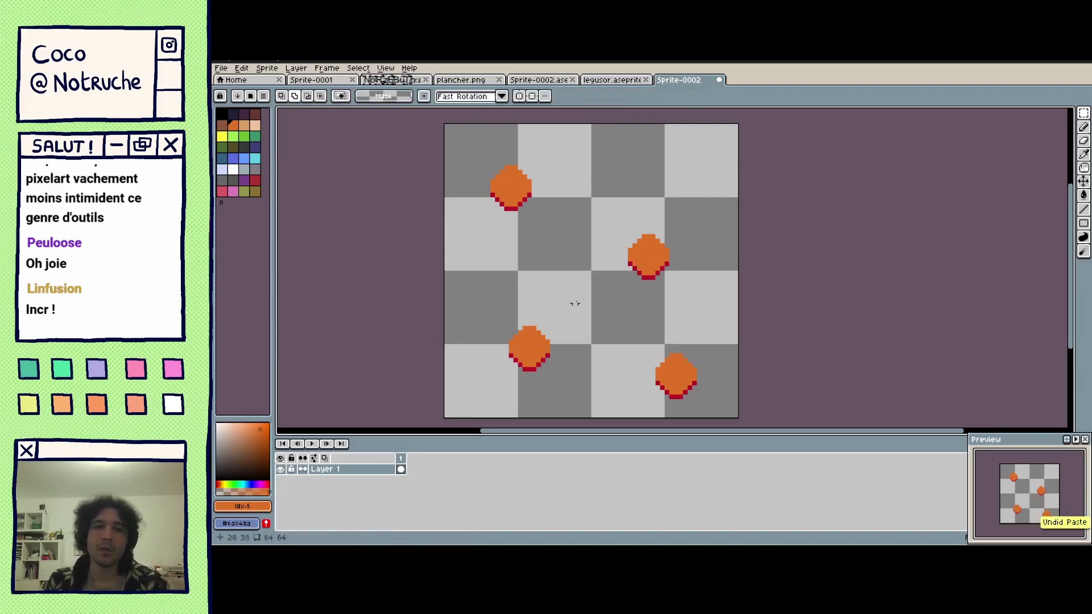
# Insert the text "Hello all" in black (Idx-0) at font size 6, keeping the LiberationMono-Bold font.
pyautogui.click(221, 67)
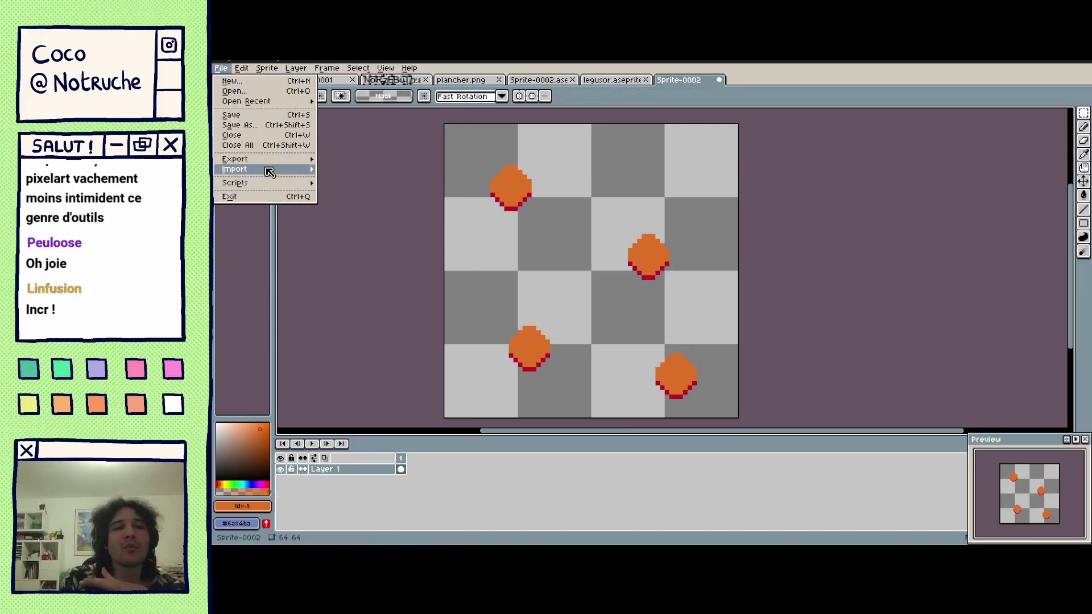
pyautogui.moveTo(271, 173)
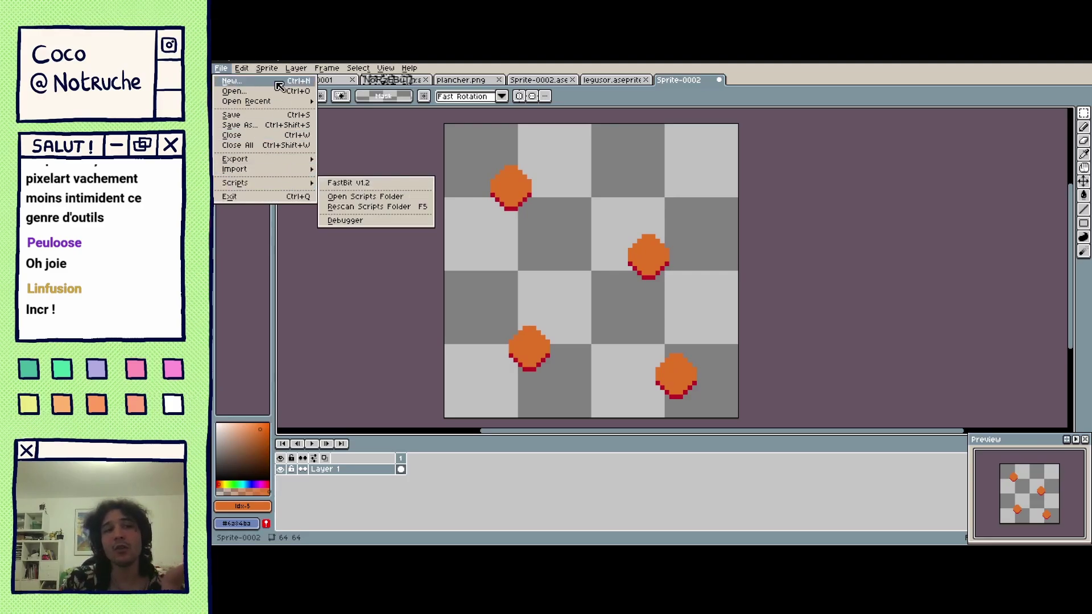
pyautogui.moveTo(242, 68)
pyautogui.moveTo(318, 311)
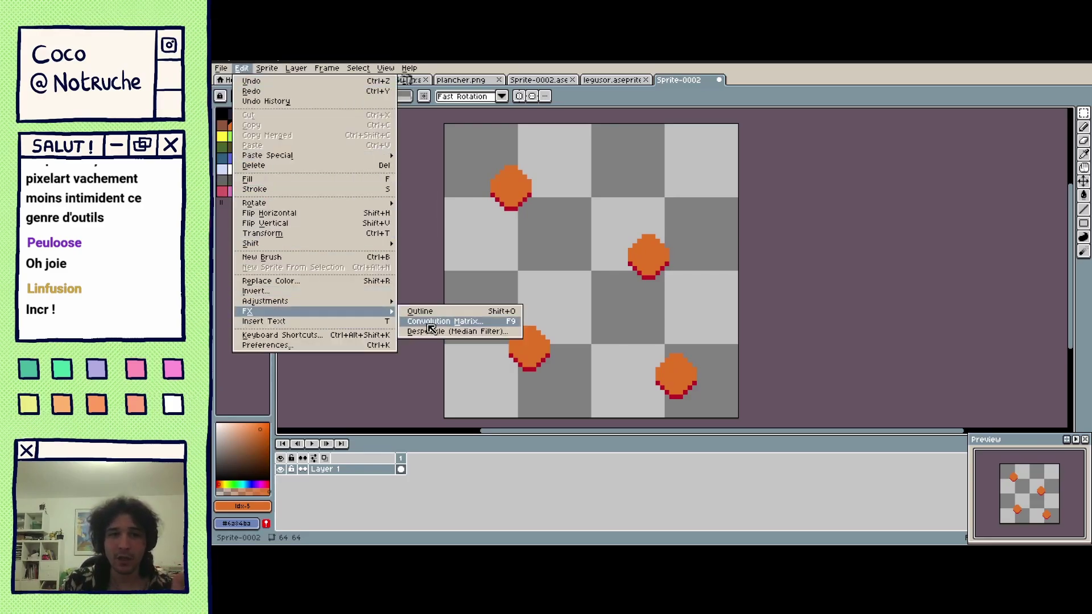
pyautogui.click(383, 321)
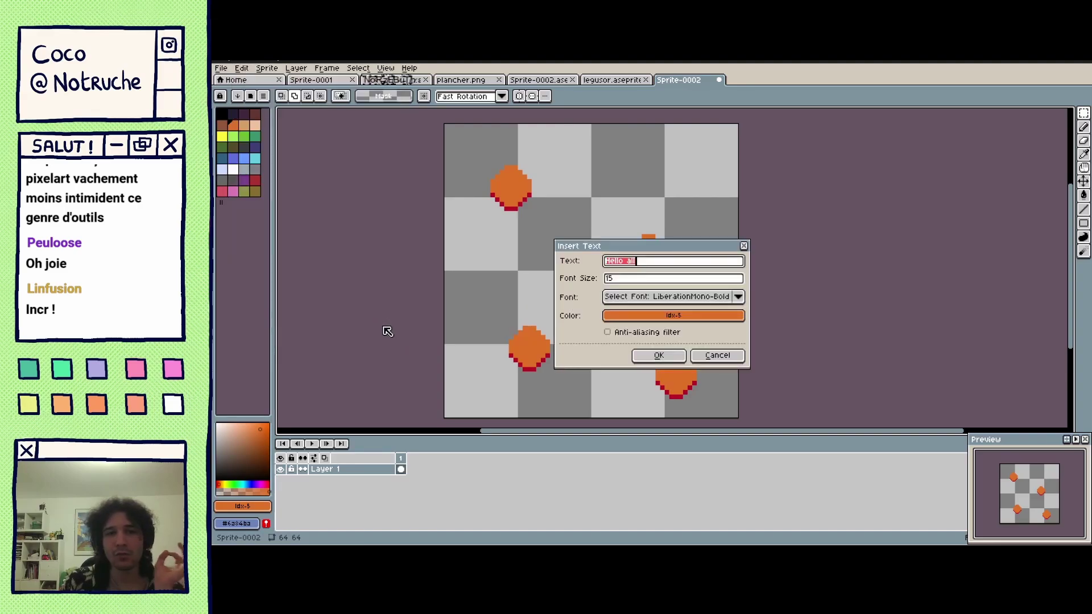
pyautogui.click(644, 283)
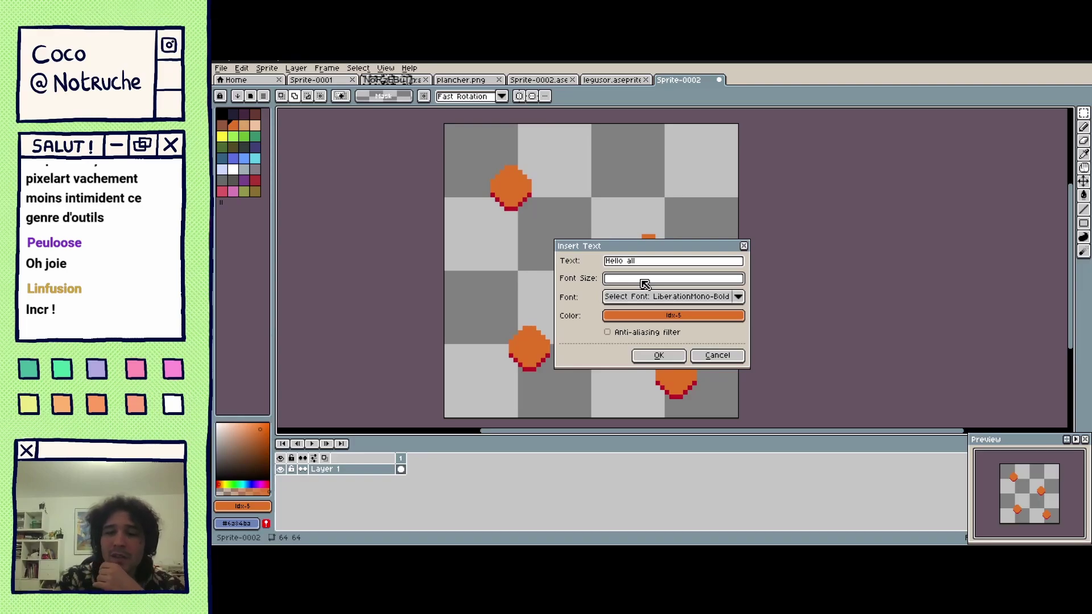
pyautogui.click(636, 315)
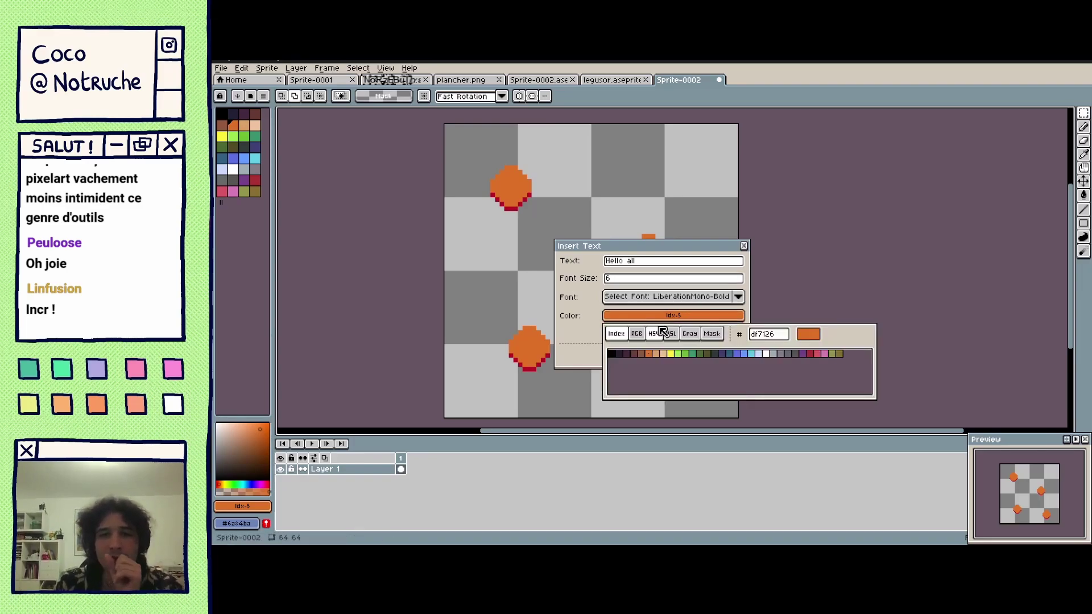
pyautogui.click(621, 353)
pyautogui.click(626, 315)
pyautogui.click(616, 357)
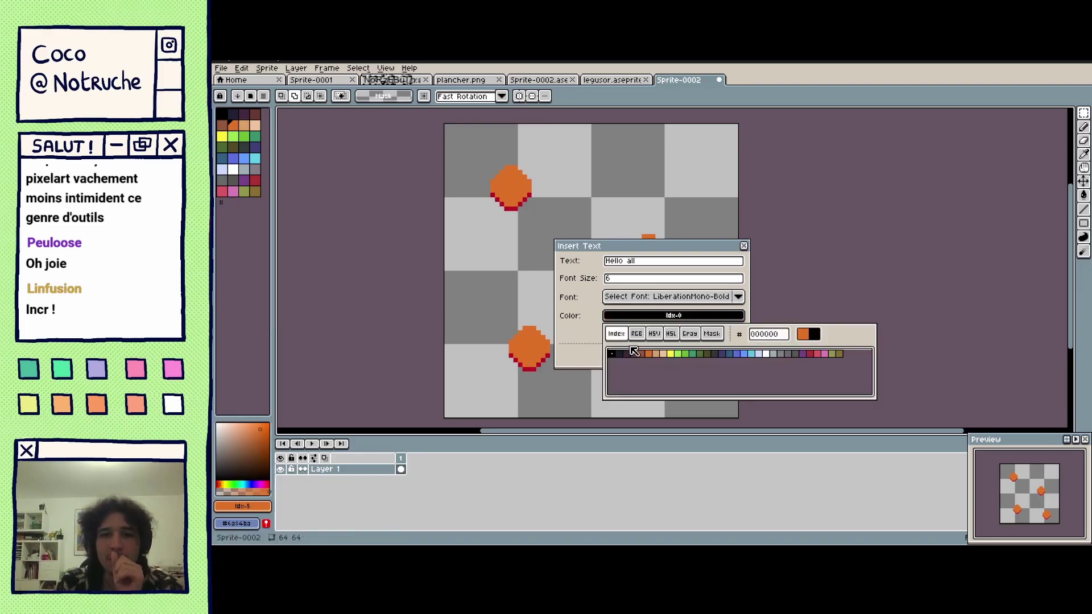
pyautogui.click(660, 356)
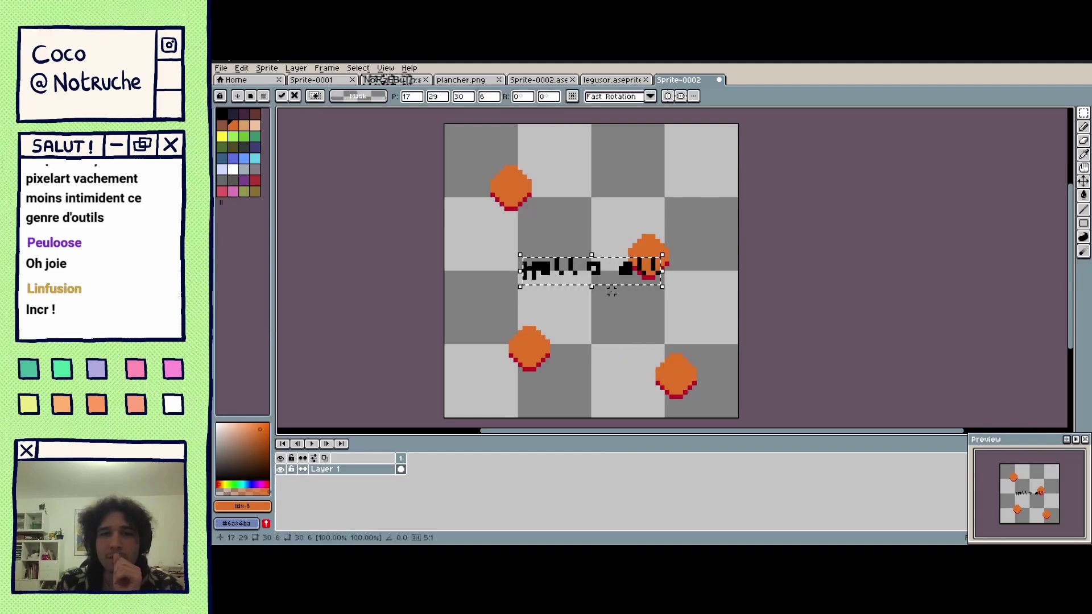
# Move the inserted text to position 7, 38 and discard it.
pyautogui.moveTo(617, 287); pyautogui.dragTo(574, 324)
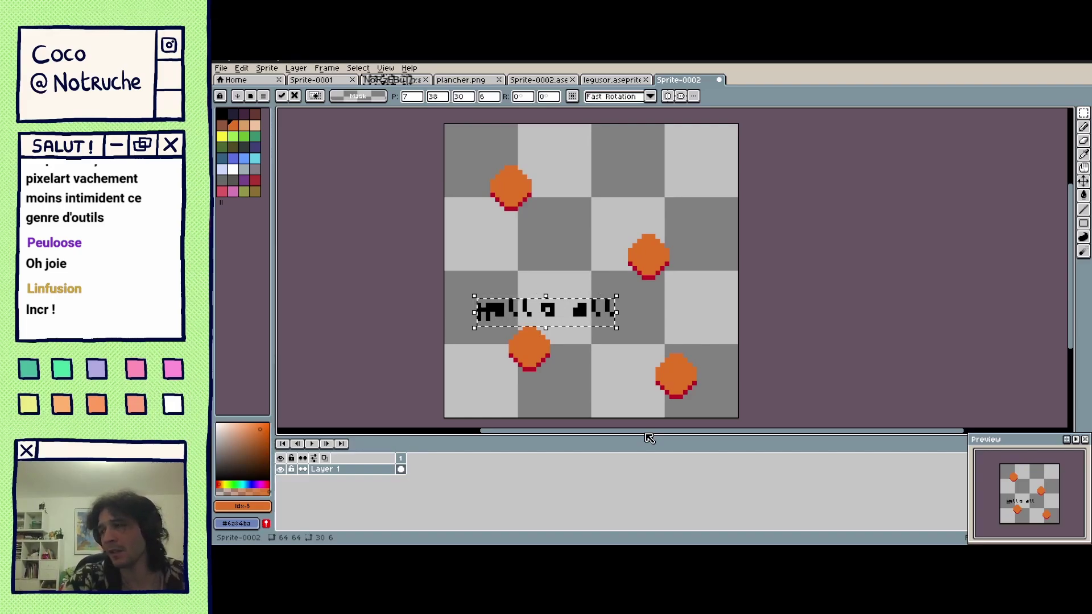
pyautogui.press('Escape')
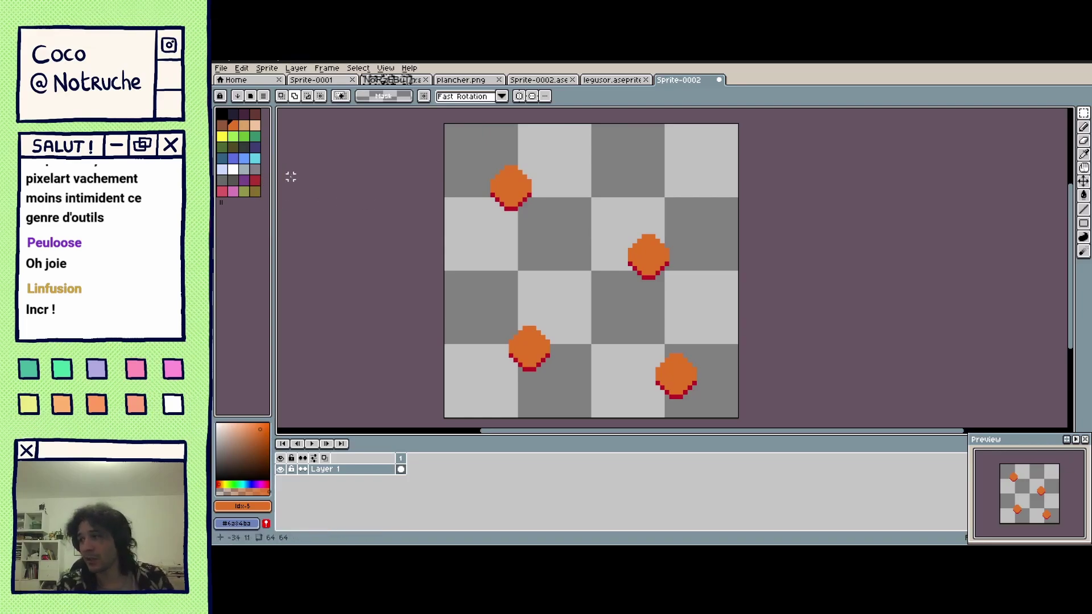
# Set the foreground colour to a light green and the background colour to a dark green of the same 162° hue.
pyautogui.click(244, 146)
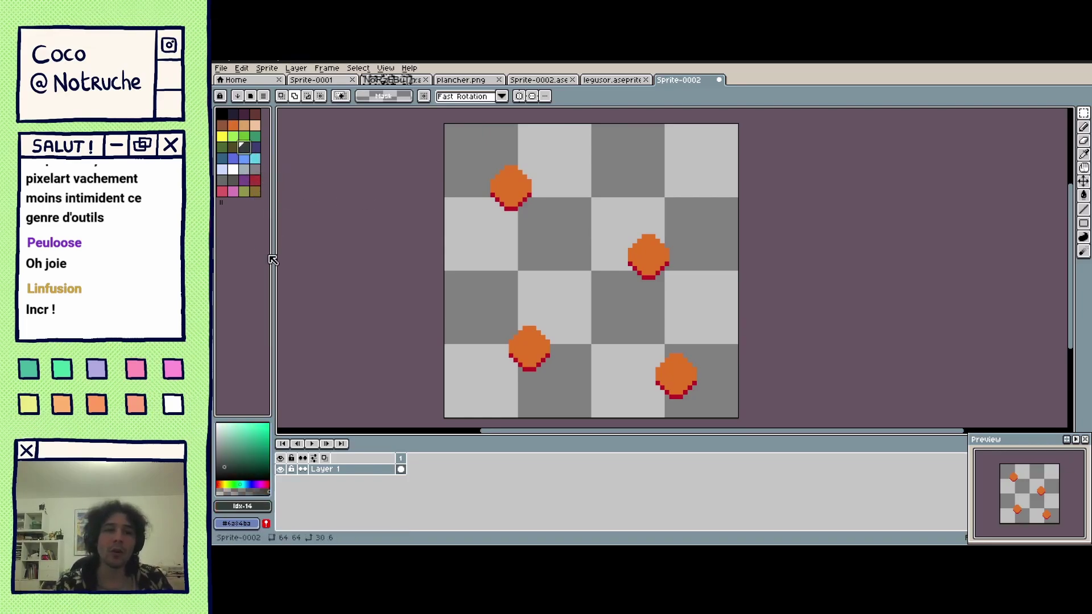
pyautogui.click(229, 453)
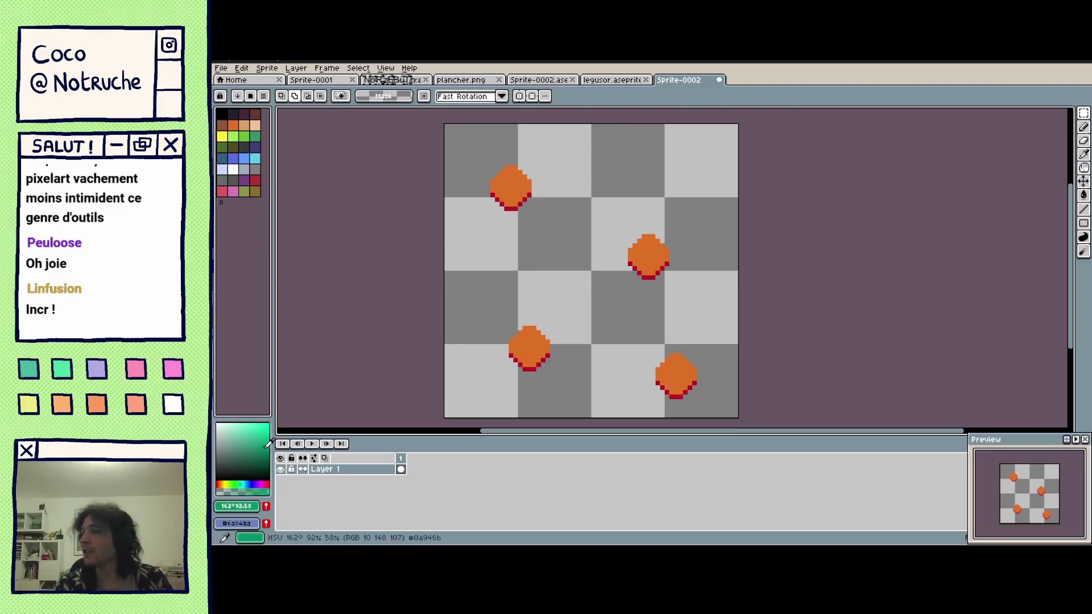
pyautogui.moveTo(229, 453); pyautogui.dragTo(240, 436)
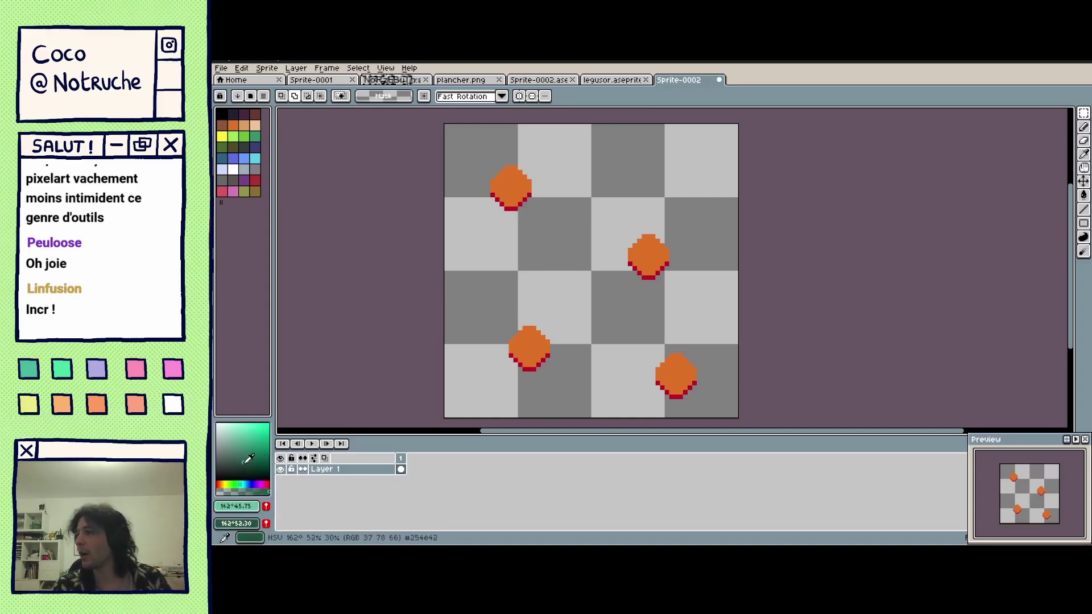
pyautogui.rightClick(246, 464)
# Paint a light green blob in the middle of the canvas with the 9 px Pencil and a dark green diagonal stroke over it.
pyautogui.moveTo(506, 309); pyautogui.dragTo(535, 264)
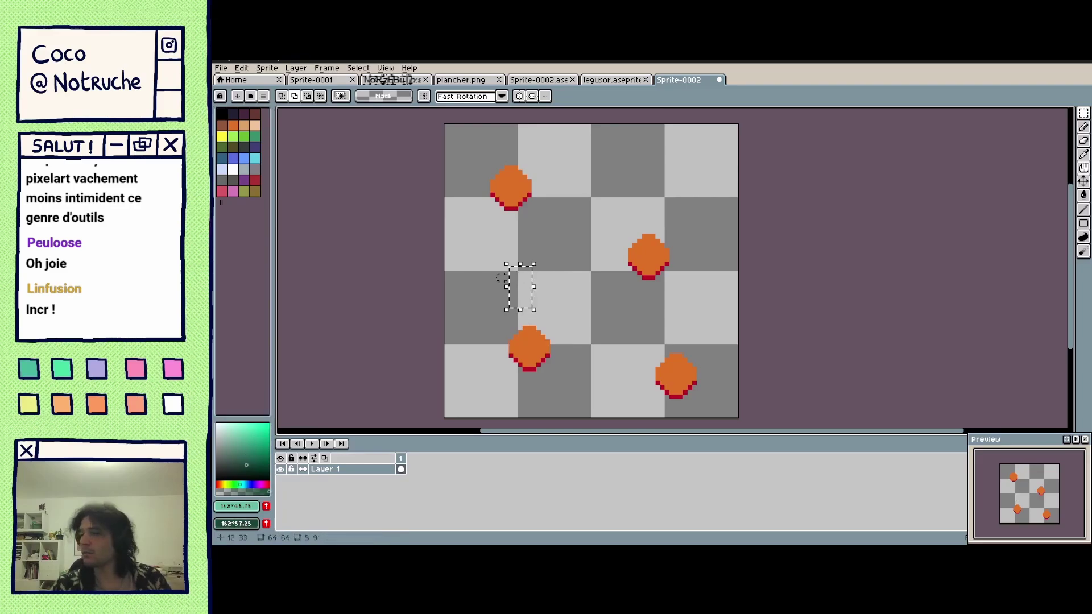
pyautogui.press('b')
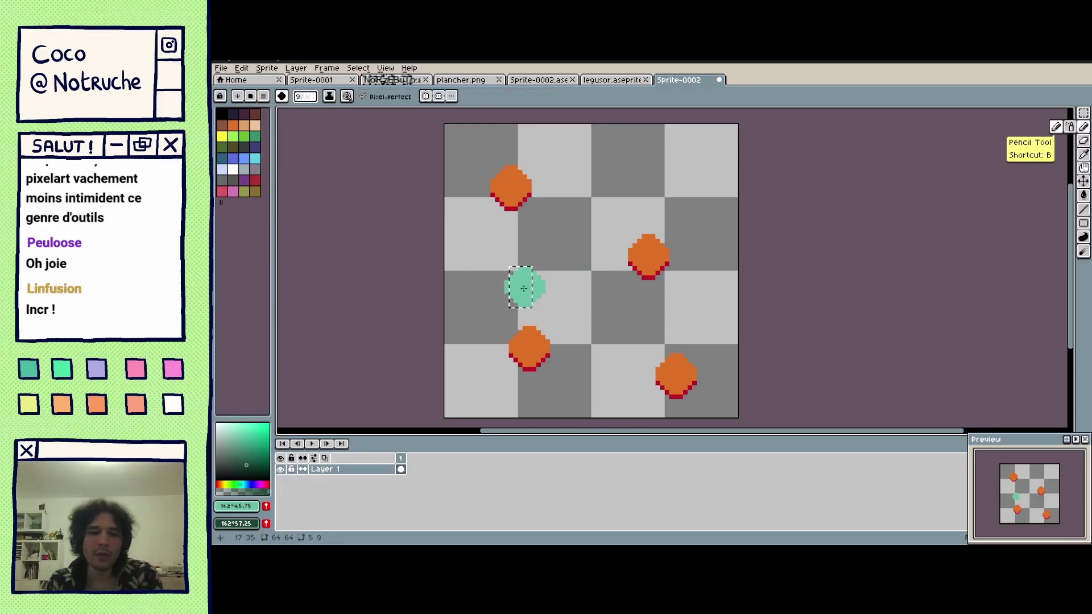
pyautogui.hotkey('ctrl', 'd')
pyautogui.moveTo(512, 261)
pyautogui.mouseDown()
pyautogui.moveTo(569, 245)
pyautogui.moveTo(554, 316)
pyautogui.mouseUp()
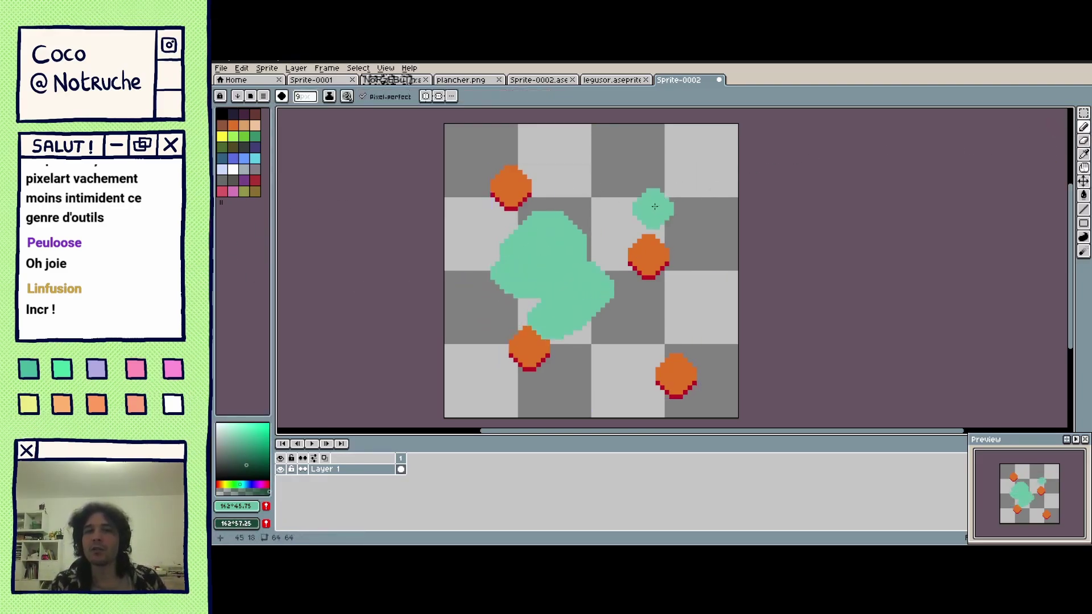
pyautogui.click(595, 244)
pyautogui.moveTo(574, 242)
pyautogui.mouseDown()
pyautogui.moveTo(614, 202)
pyautogui.moveTo(518, 279)
pyautogui.mouseUp()
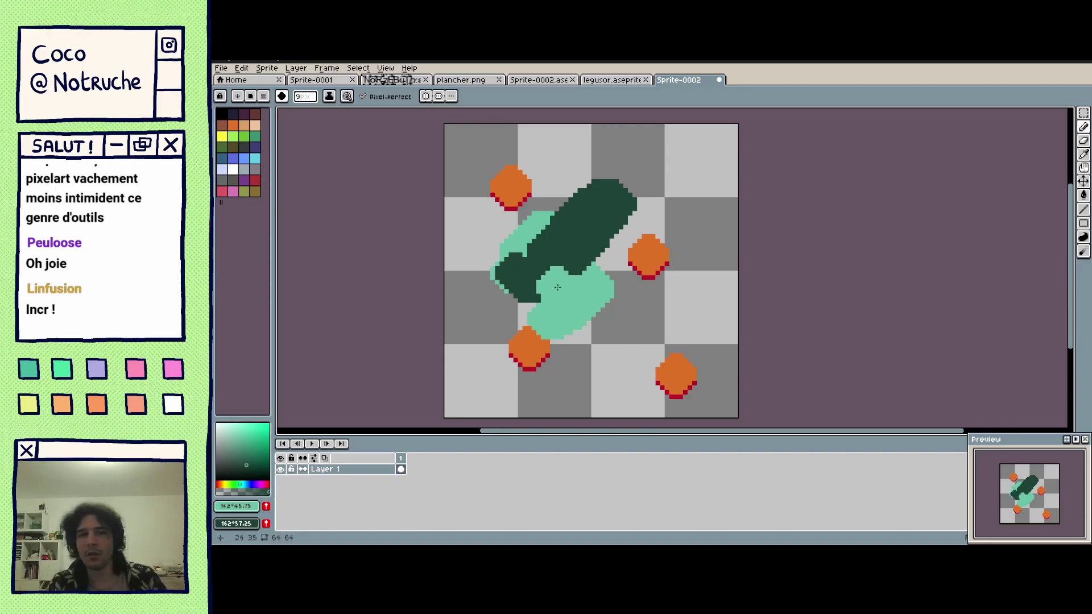
pyautogui.moveTo(557, 246)
pyautogui.mouseDown()
pyautogui.moveTo(586, 225)
pyautogui.moveTo(594, 186)
pyautogui.moveTo(561, 245)
pyautogui.mouseUp()
# Undo the light and dark green pencil strokes, leaving only the orange dots.
pyautogui.hotkey('ctrl', 'z')
pyautogui.hotkey('ctrl', 'z')
pyautogui.hotkey('ctrl', 'z')
pyautogui.hotkey('ctrl', 'z')
pyautogui.hotkey('ctrl', 'z')
pyautogui.hotkey('ctrl', 'z')
pyautogui.hotkey('ctrl', 'z')
pyautogui.hotkey('ctrl', 'z')
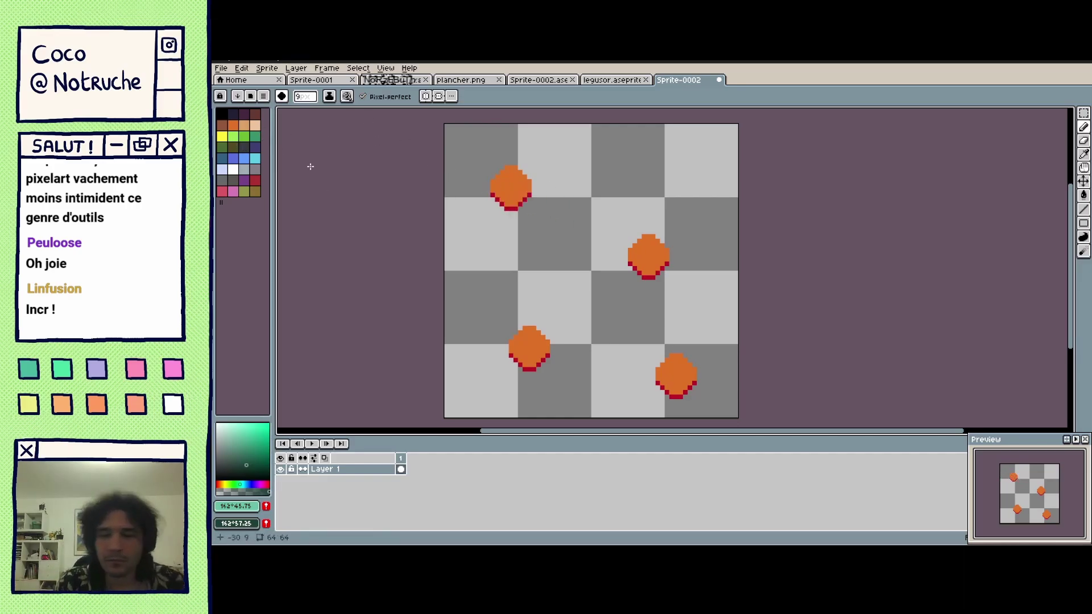
# Load the Game Boy preset palette.
pyautogui.click(264, 96)
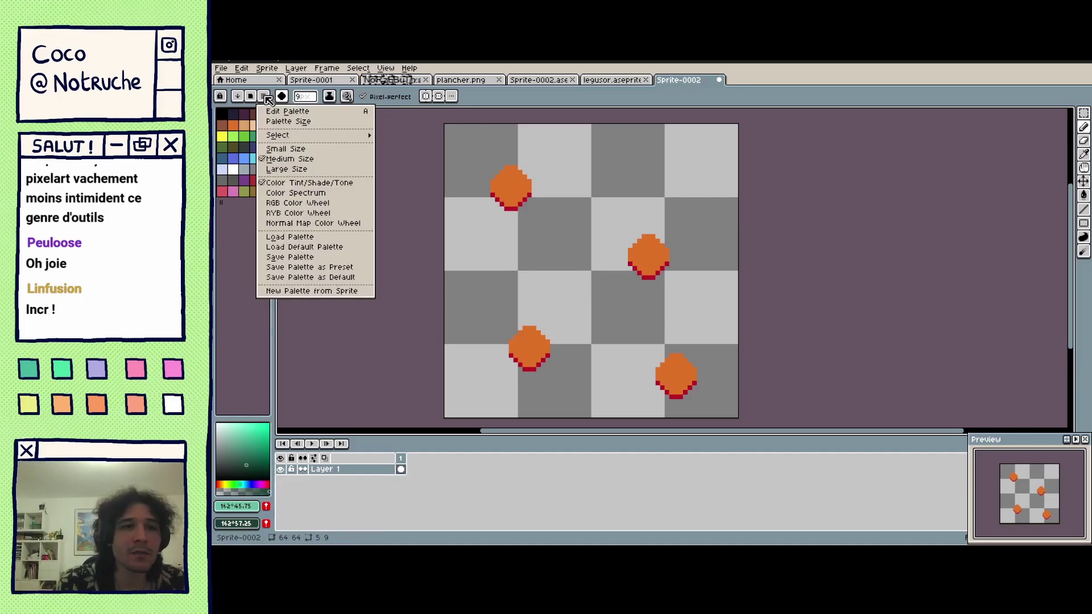
pyautogui.click(267, 98)
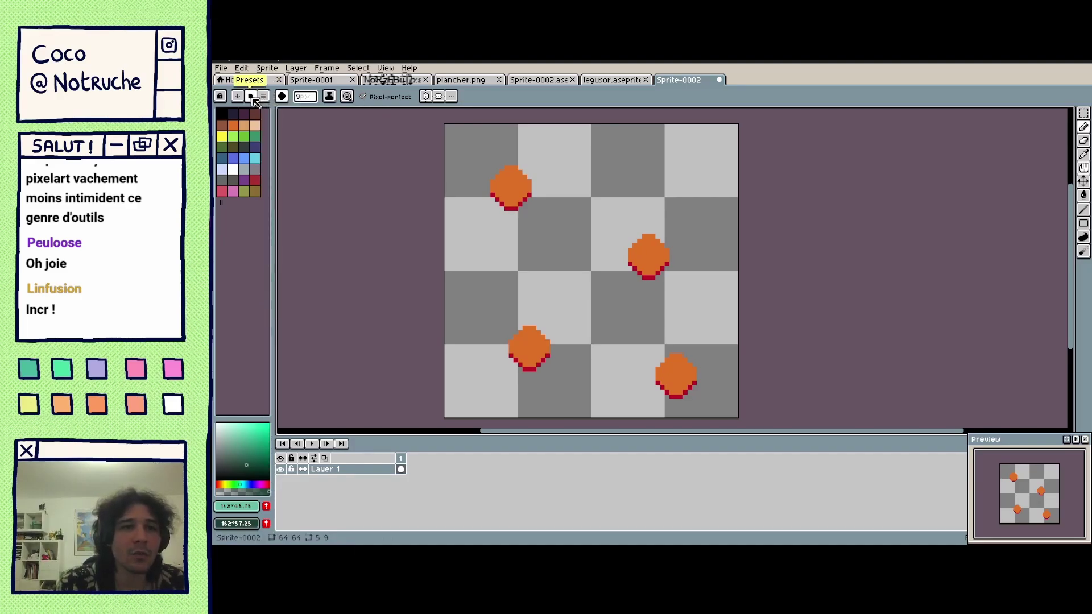
pyautogui.click(251, 97)
pyautogui.click(252, 97)
pyautogui.click(252, 96)
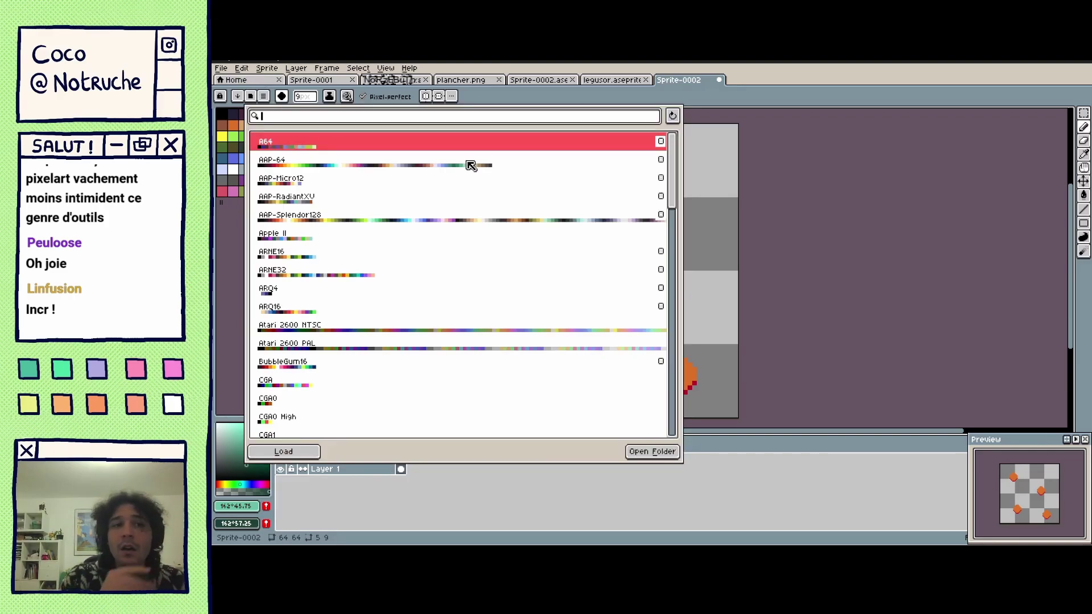
pyautogui.moveTo(672, 147); pyautogui.dragTo(658, 310)
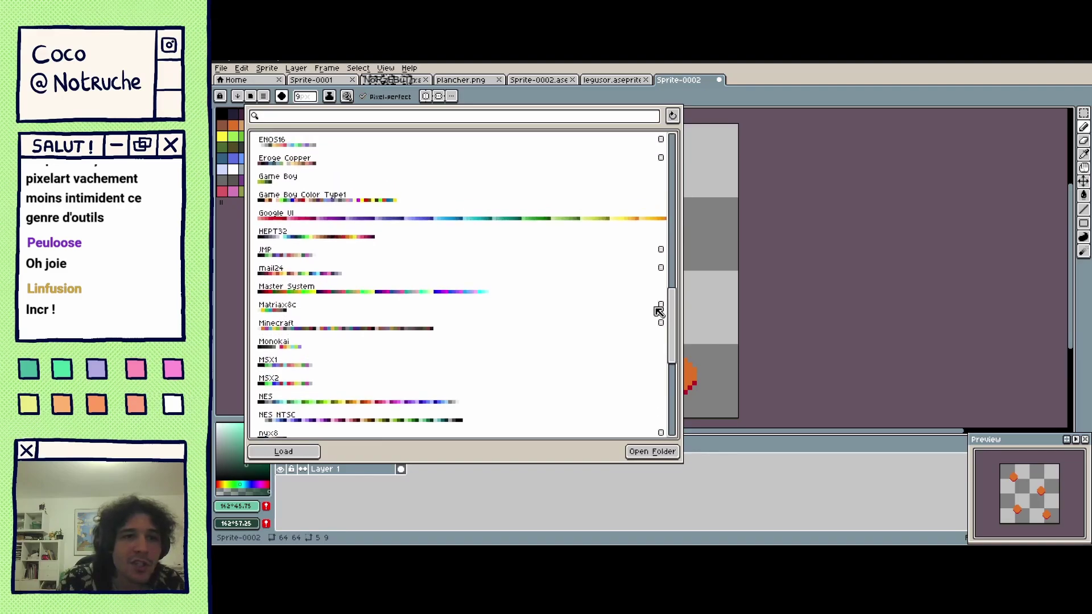
pyautogui.click(273, 181)
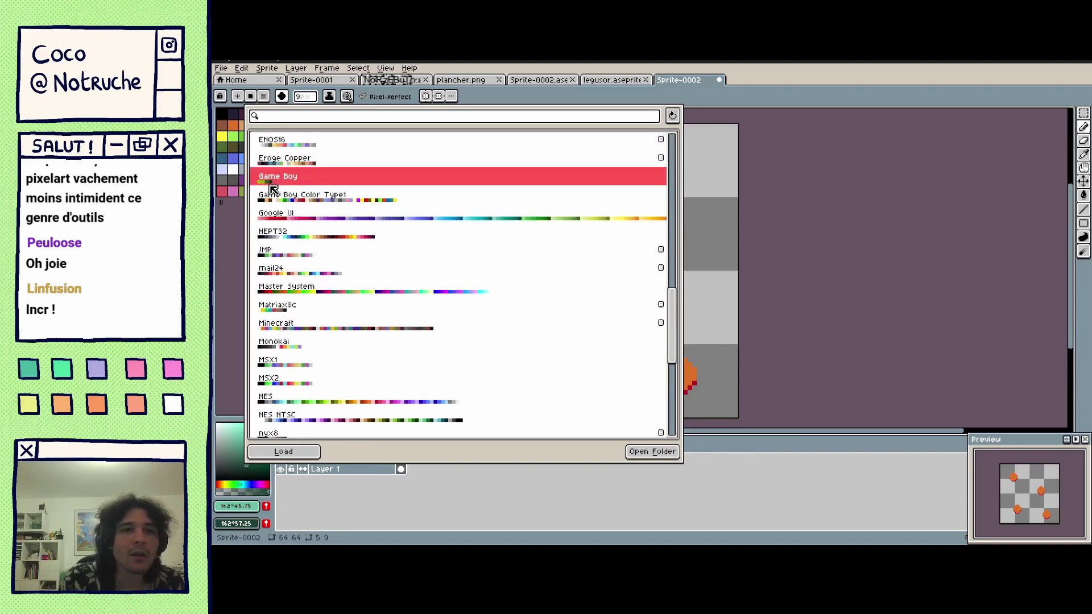
pyautogui.click(298, 453)
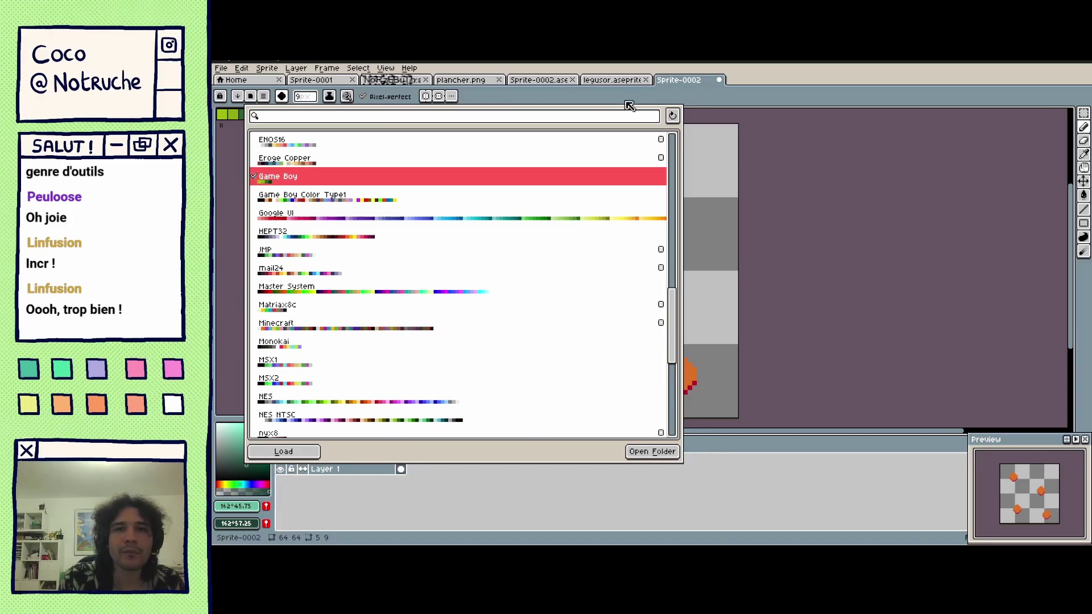
pyautogui.click(256, 113)
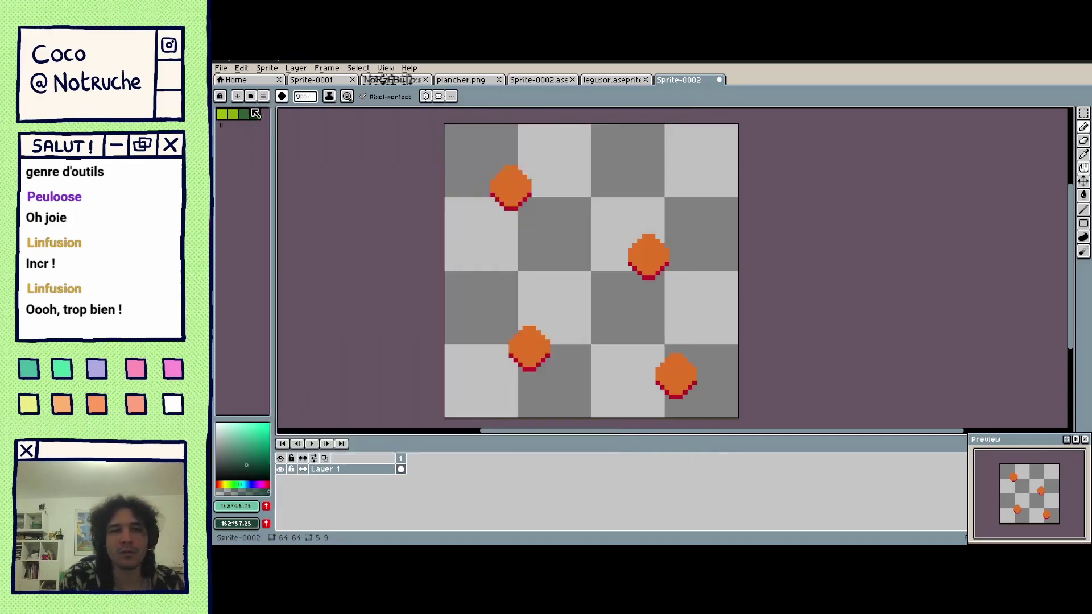
# Try a dark green (Idx-3) dot above the lower-left orange dot and undo it.
pyautogui.click(254, 115)
pyautogui.click(534, 278)
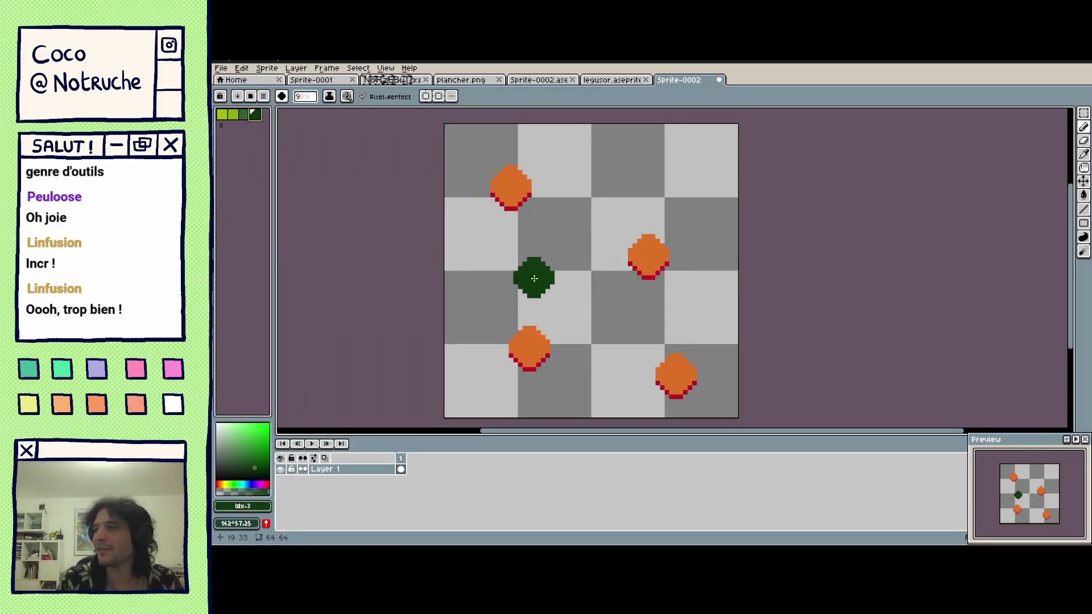
pyautogui.hotkey('ctrl', 'z')
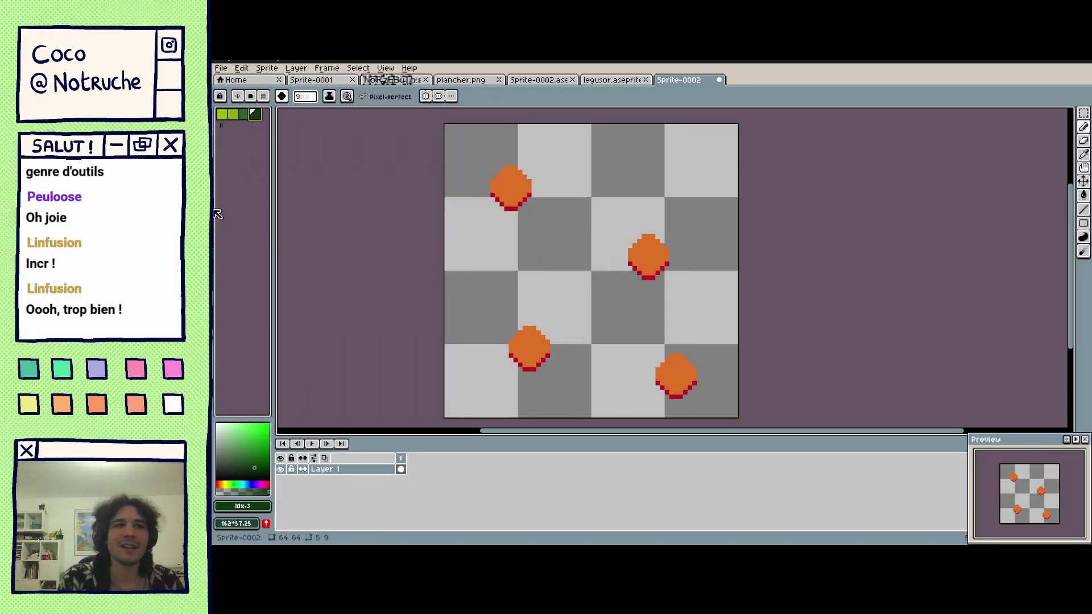
# Paint four stacked blobs down the canvas's left side, using the four Game Boy greens from lightest to darkest.
pyautogui.click(233, 114)
pyautogui.moveTo(497, 245); pyautogui.dragTo(525, 245)
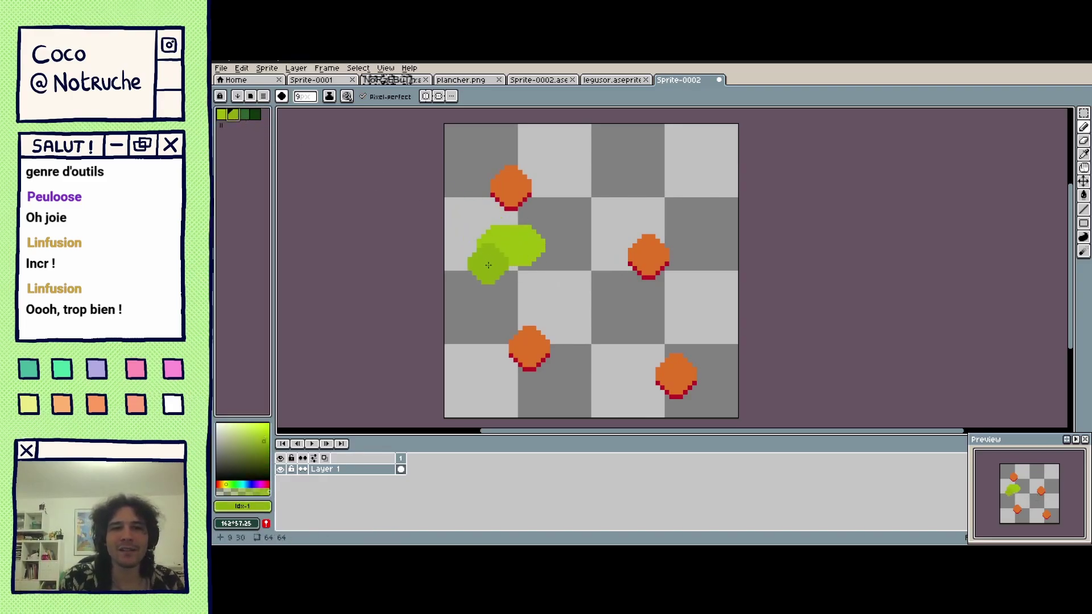
pyautogui.click(509, 287)
pyautogui.click(243, 115)
pyautogui.click(482, 305)
pyautogui.moveTo(488, 326)
pyautogui.mouseDown()
pyautogui.moveTo(512, 322)
pyautogui.moveTo(510, 350)
pyautogui.moveTo(484, 353)
pyautogui.moveTo(518, 358)
pyautogui.mouseUp()
pyautogui.click(255, 114)
pyautogui.click(484, 354)
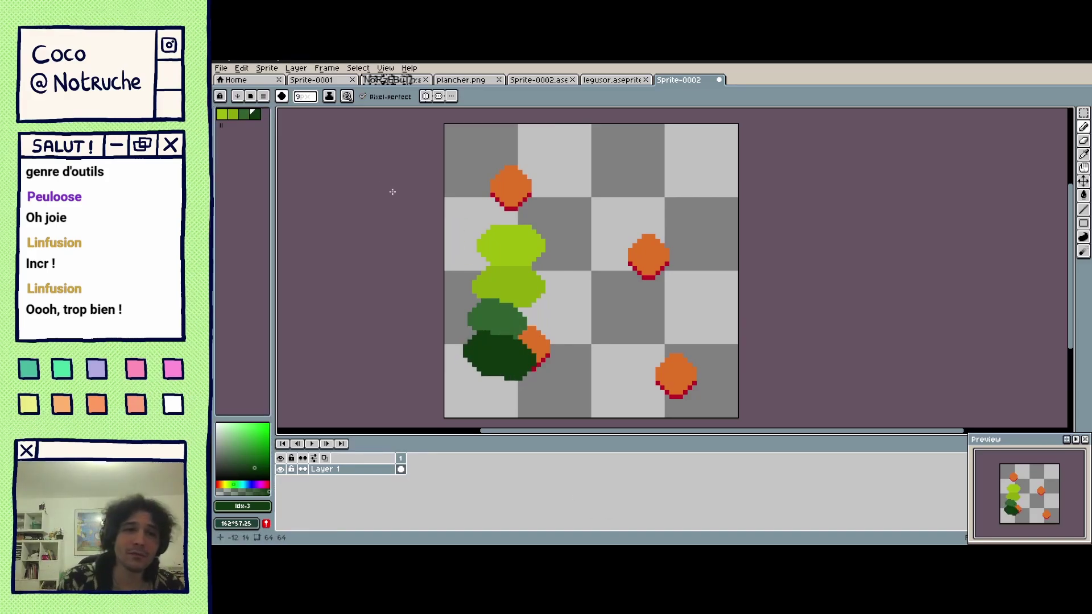
# Load the Game Boy Color Type1 preset palette and pick its bright green (Idx-33) as the foreground colour.
pyautogui.click(252, 96)
pyautogui.click(254, 97)
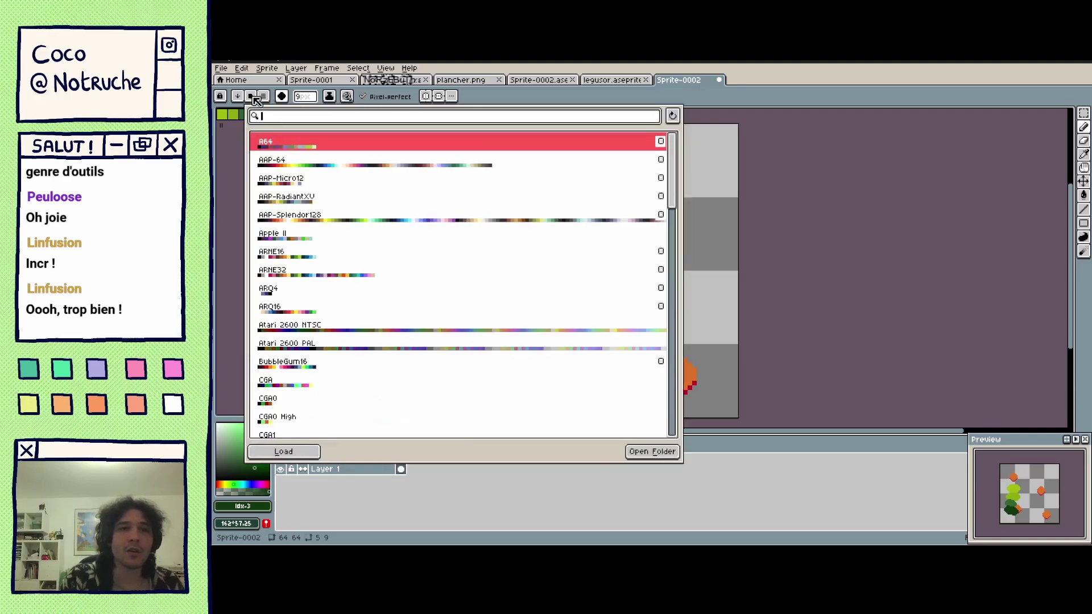
pyautogui.moveTo(673, 152); pyautogui.dragTo(679, 303)
pyautogui.click(370, 255)
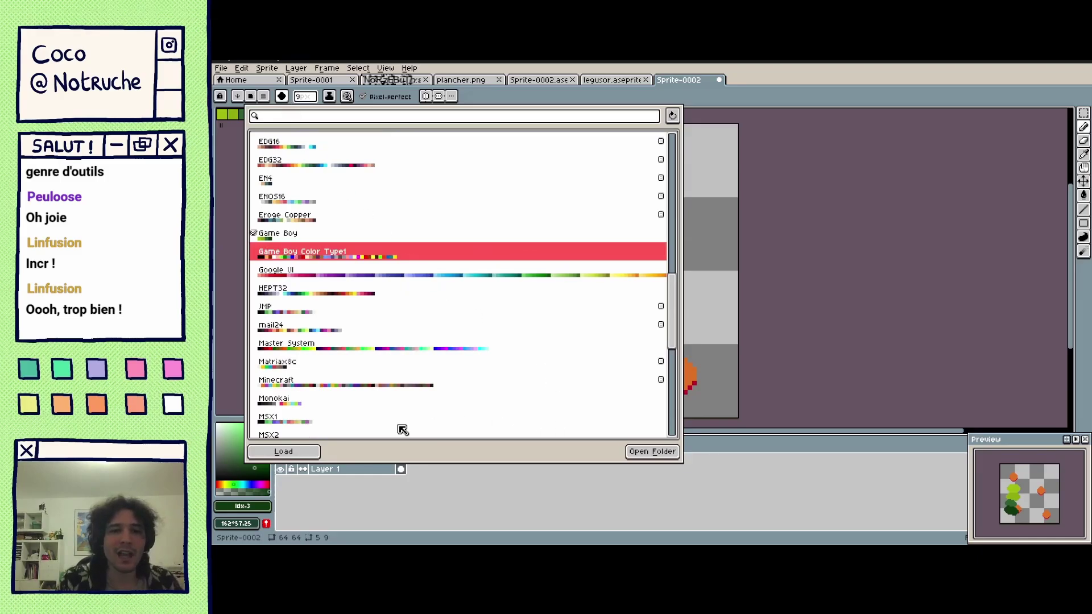
pyautogui.click(284, 451)
pyautogui.click(237, 96)
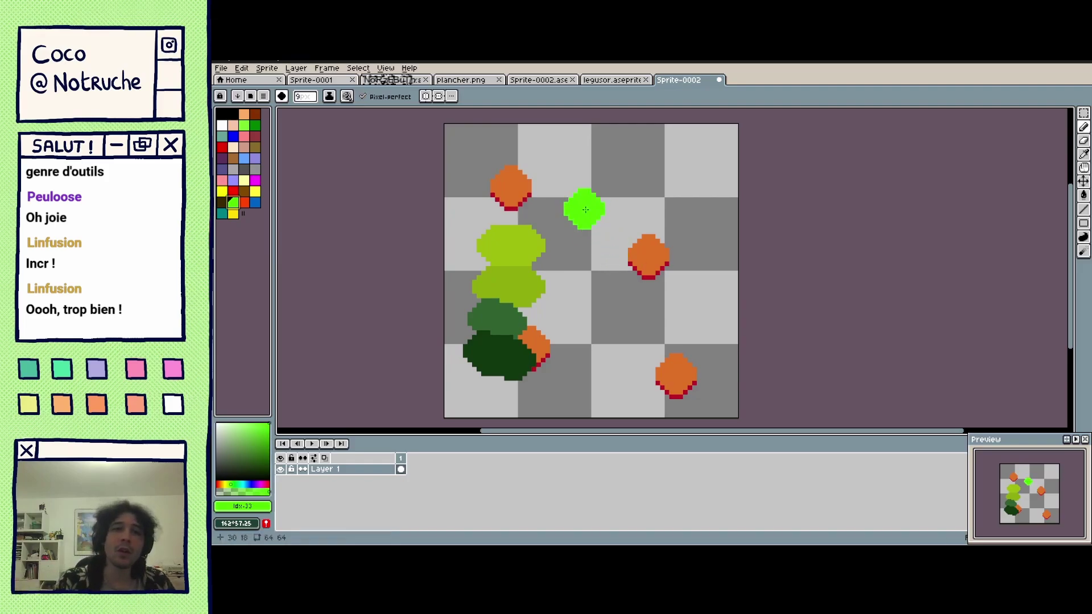
# Switch to the red and pink bird creature sprite and pick the dark yellow (Idx-11) from its palette.
pyautogui.click(408, 81)
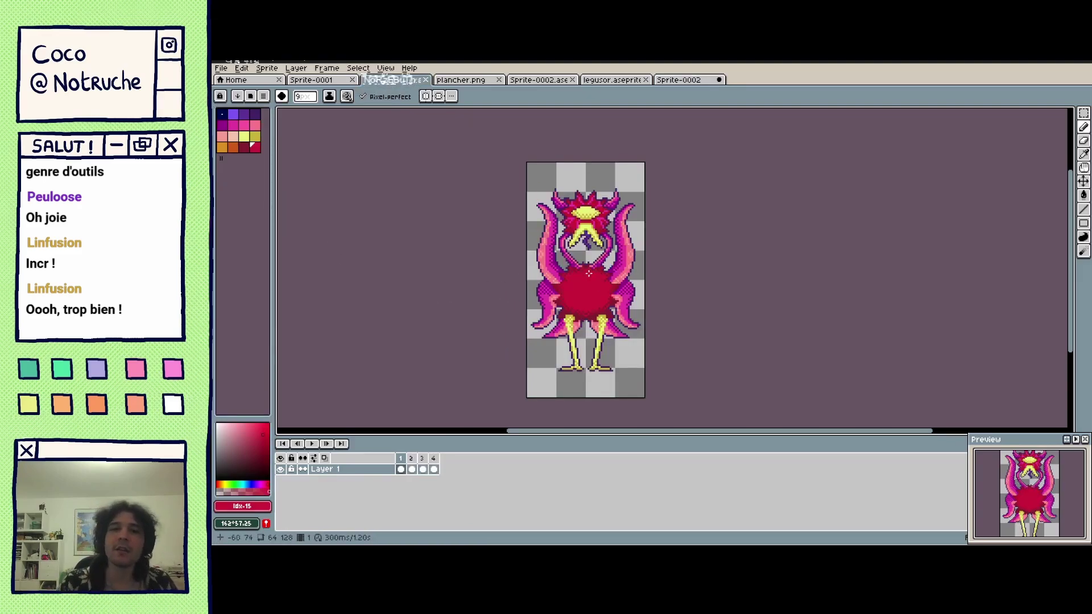
pyautogui.click(599, 378)
pyautogui.hotkey('ctrl', 'z')
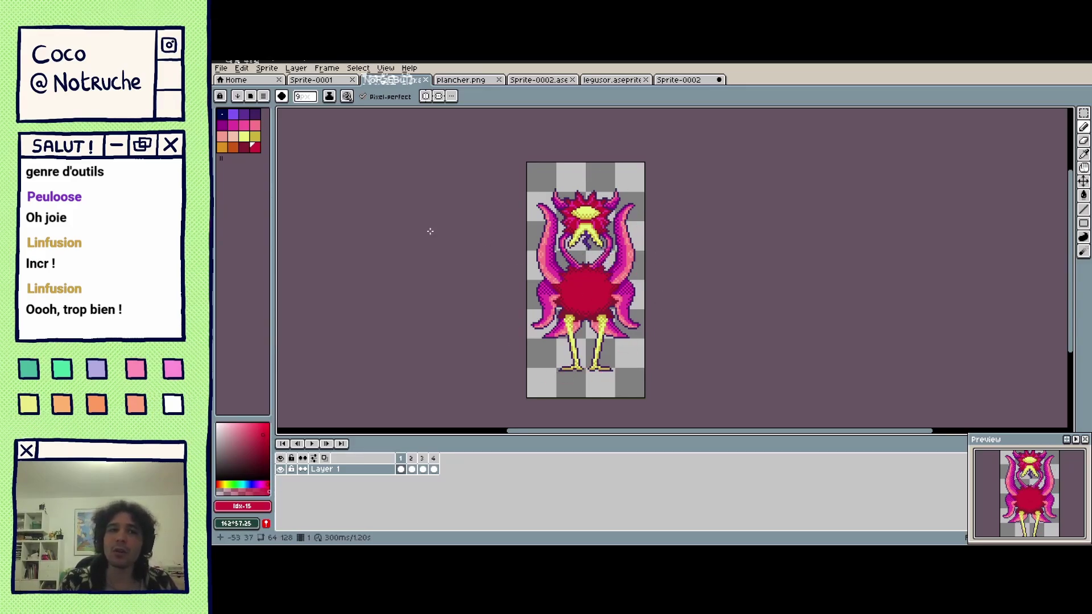
pyautogui.click(255, 136)
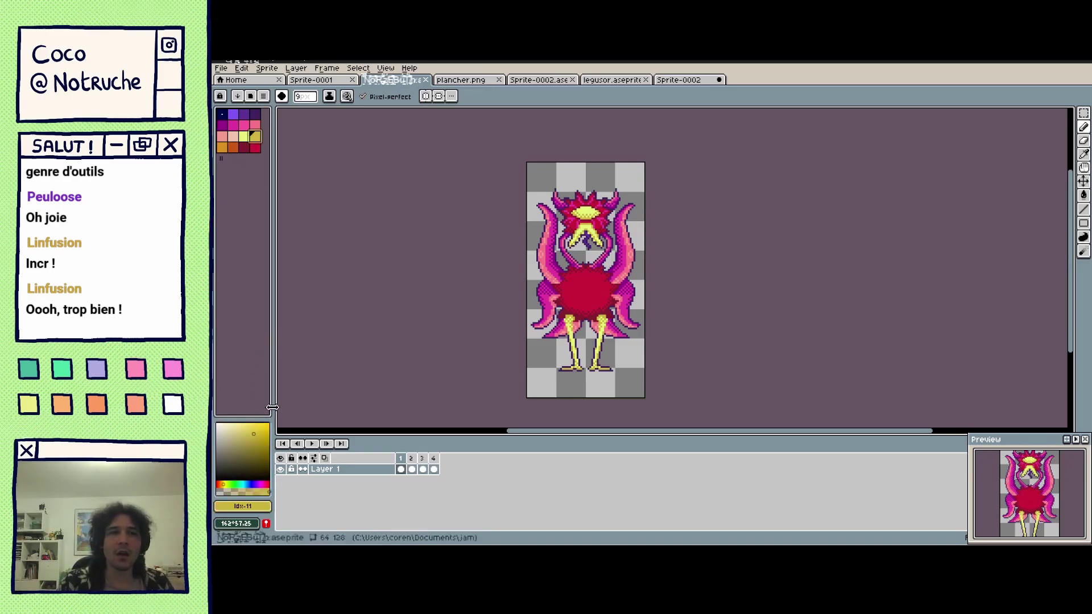
# Swap the light yellow (Idx-9) and peach (Idx-10) swatches in the bird creature sprite's palette.
pyautogui.click(233, 136)
pyautogui.moveTo(232, 137); pyautogui.dragTo(244, 137)
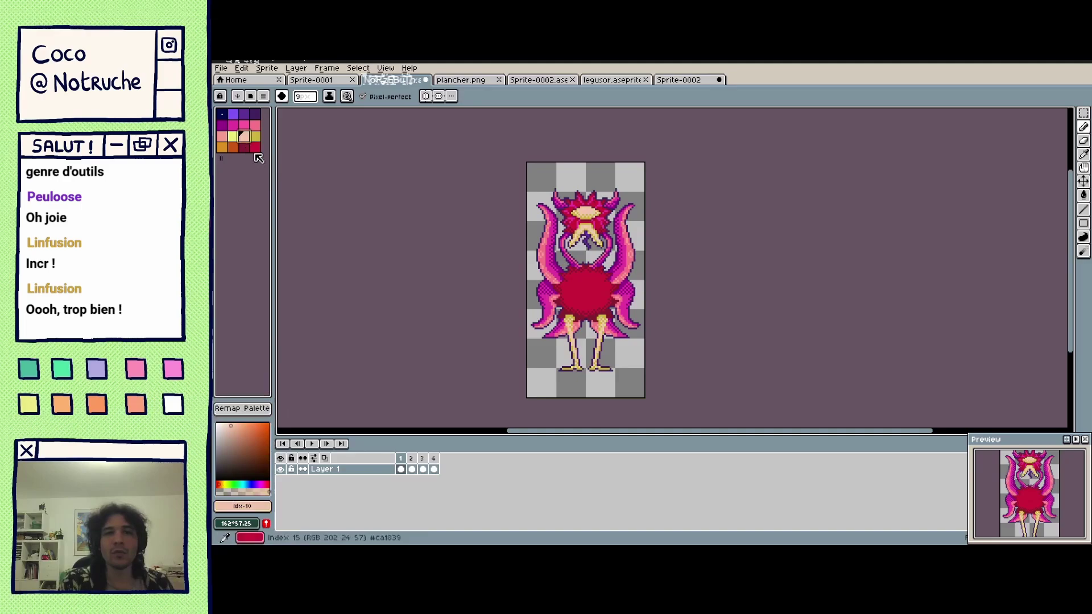
pyautogui.click(296, 67)
pyautogui.moveTo(250, 69)
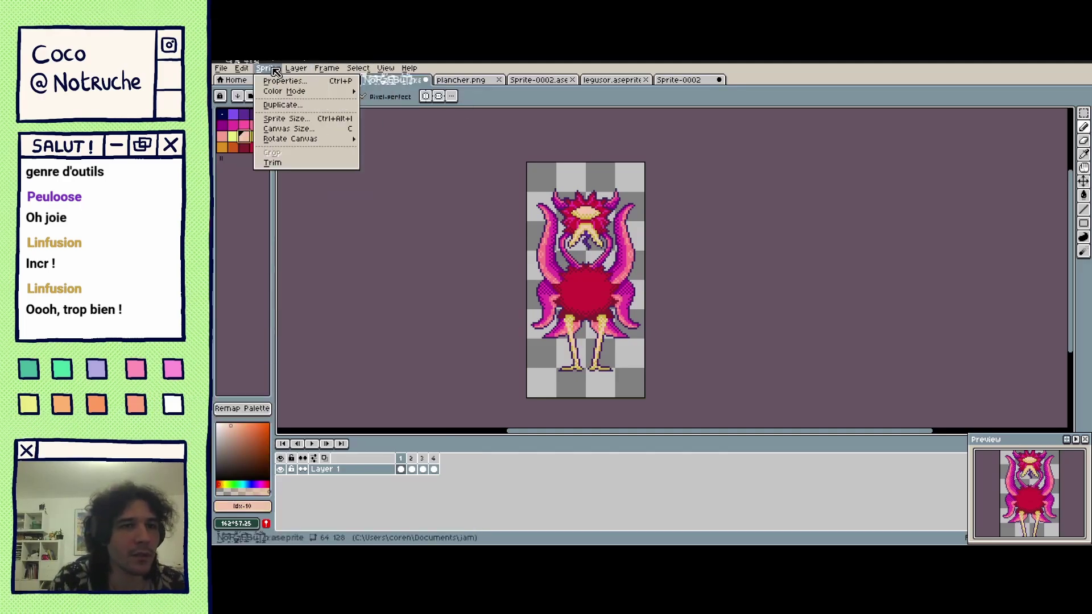
pyautogui.moveTo(304, 94)
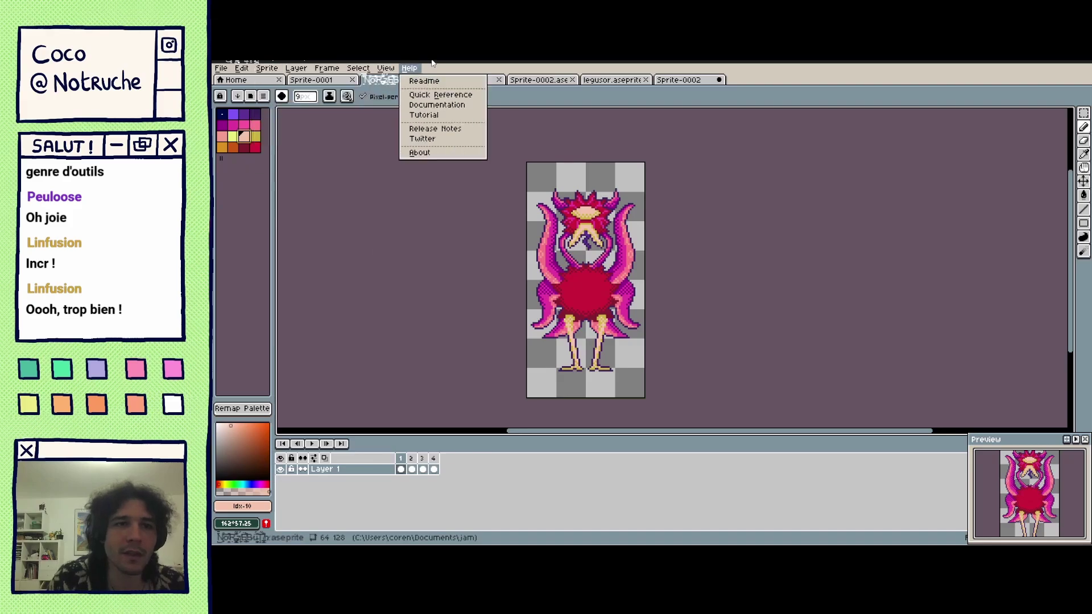
pyautogui.click(248, 435)
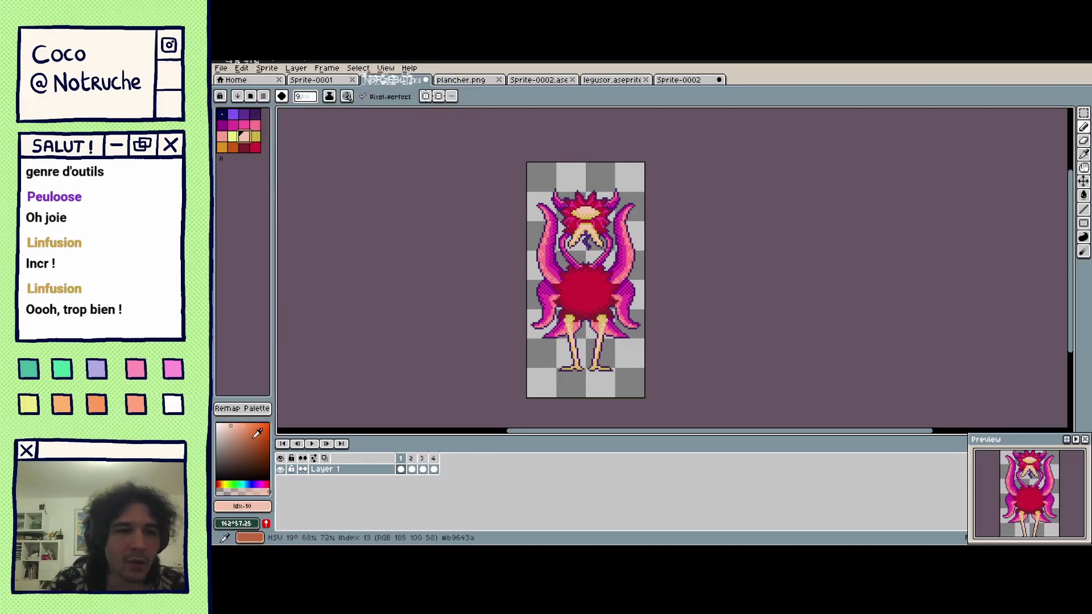
# Mix a dark magenta foreground colour (HSV 322, 63, 40) and paint a wide stroke over the sprite's bottom-left corner.
pyautogui.click(233, 137)
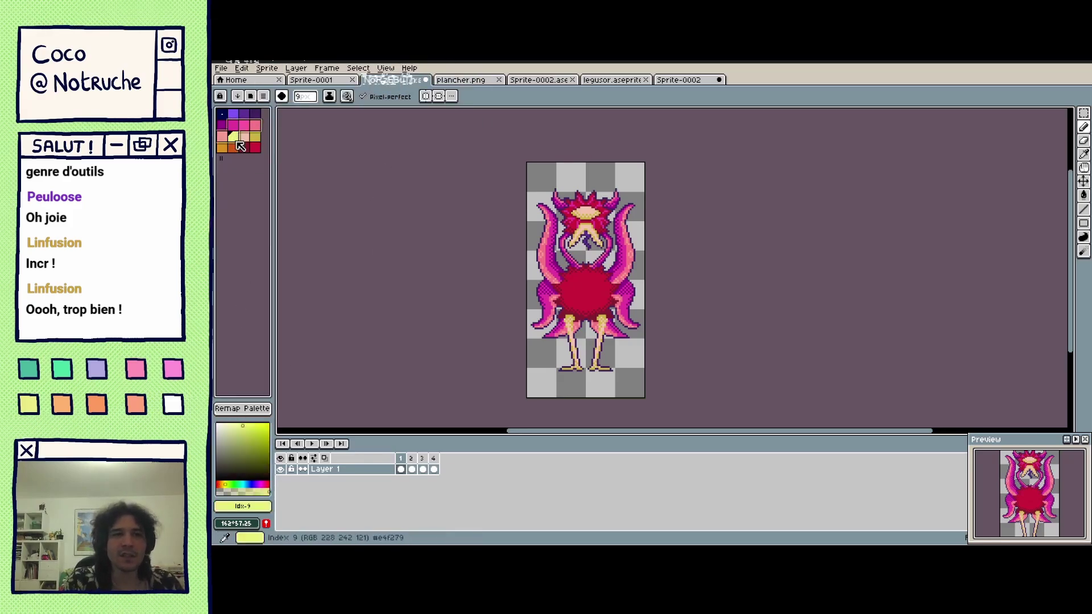
pyautogui.click(233, 125)
pyautogui.moveTo(248, 462)
pyautogui.mouseDown()
pyautogui.moveTo(245, 471)
pyautogui.moveTo(249, 457)
pyautogui.mouseUp()
pyautogui.moveTo(532, 388)
pyautogui.mouseDown()
pyautogui.moveTo(560, 394)
pyautogui.moveTo(568, 383)
pyautogui.mouseUp()
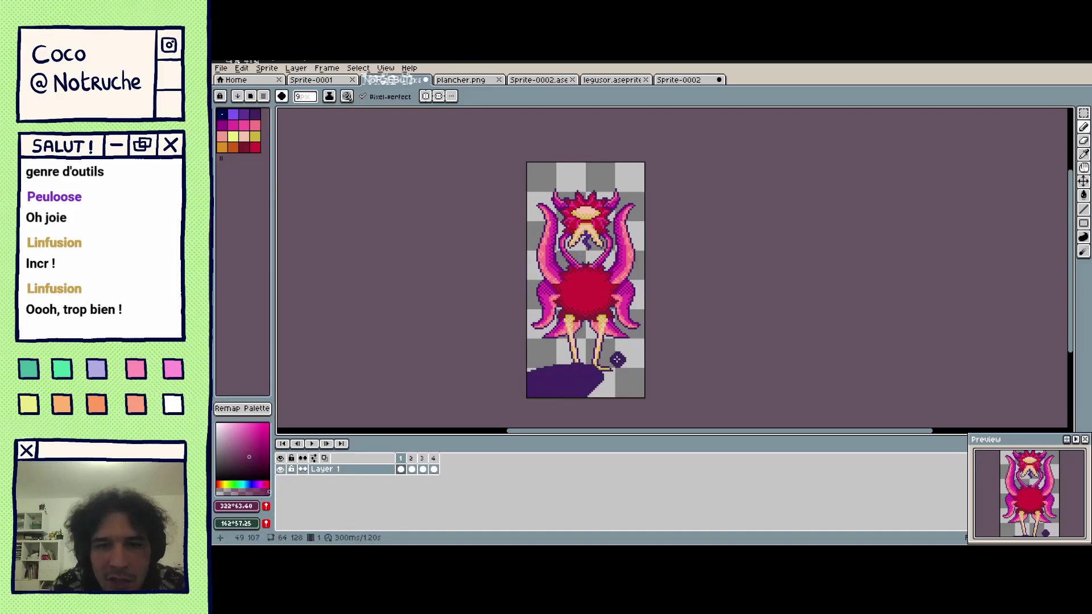
# Paint a large blob beside the creature's right foot with the same dark magenta.
pyautogui.press('v')
pyautogui.scroll(3, 614, 390)
pyautogui.scroll(2, 616, 391)
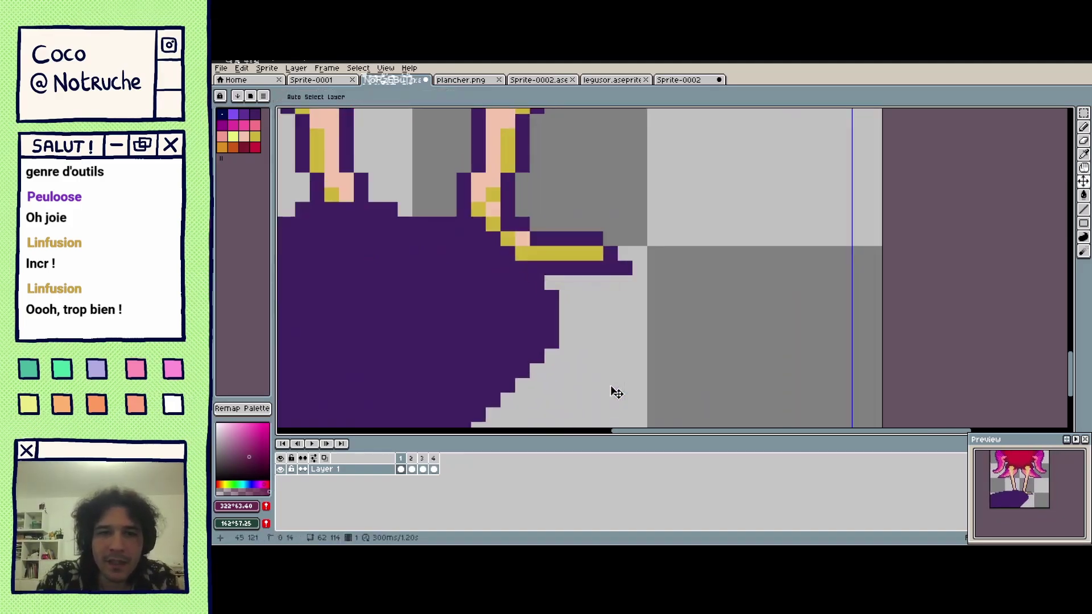
pyautogui.press('b')
pyautogui.moveTo(677, 236)
pyautogui.mouseDown()
pyautogui.moveTo(722, 229)
pyautogui.moveTo(684, 213)
pyautogui.mouseUp()
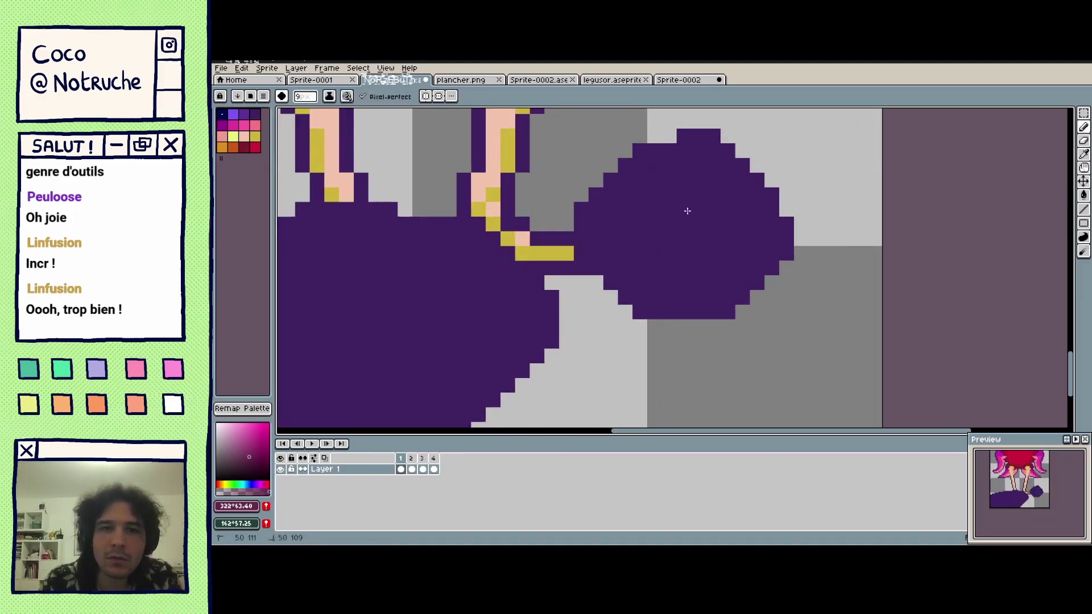
# Change the foreground to a duller dark magenta (HSV 322, 52, 35) and paint a stroke across the creature's lower legs.
pyautogui.click(248, 468)
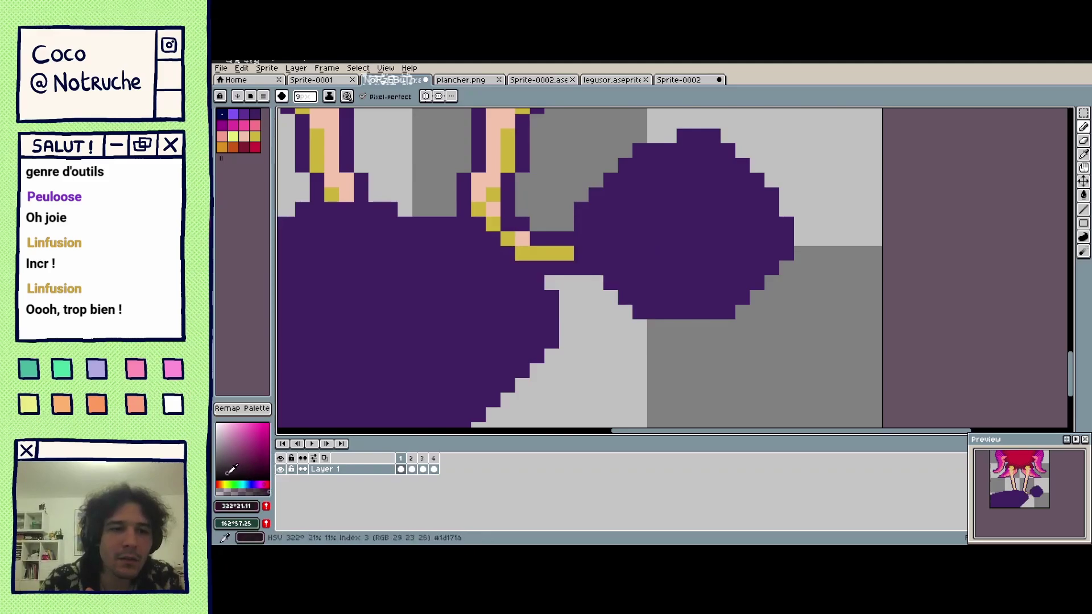
pyautogui.click(244, 459)
pyautogui.moveTo(637, 170); pyautogui.dragTo(614, 187)
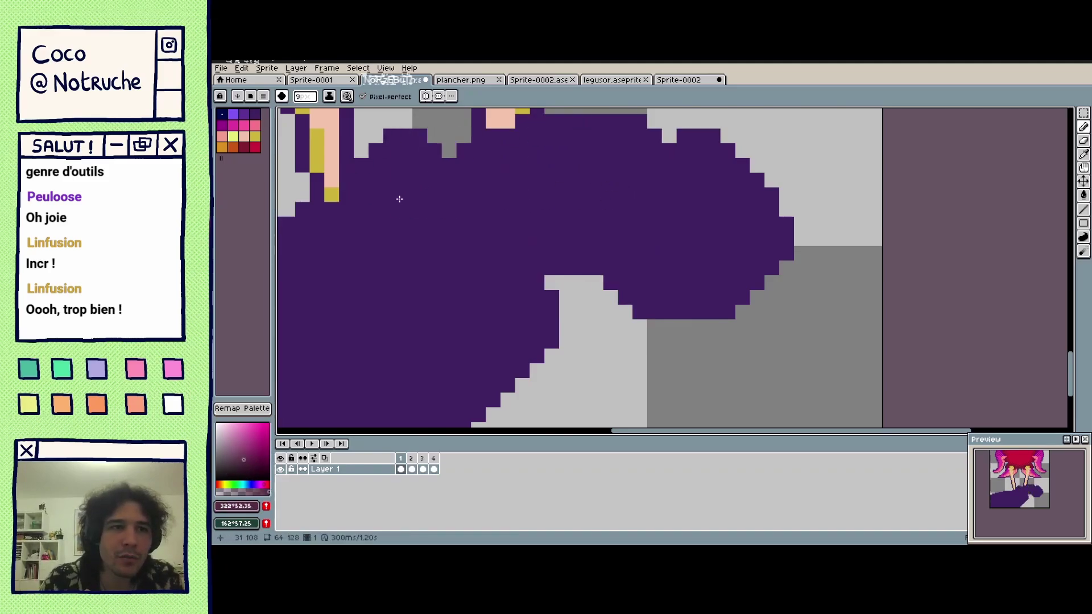
# Mix a bright green foreground colour (HSV 145, 68, 91) and paint a large blob over the right foot area.
pyautogui.click(238, 479)
pyautogui.click(237, 484)
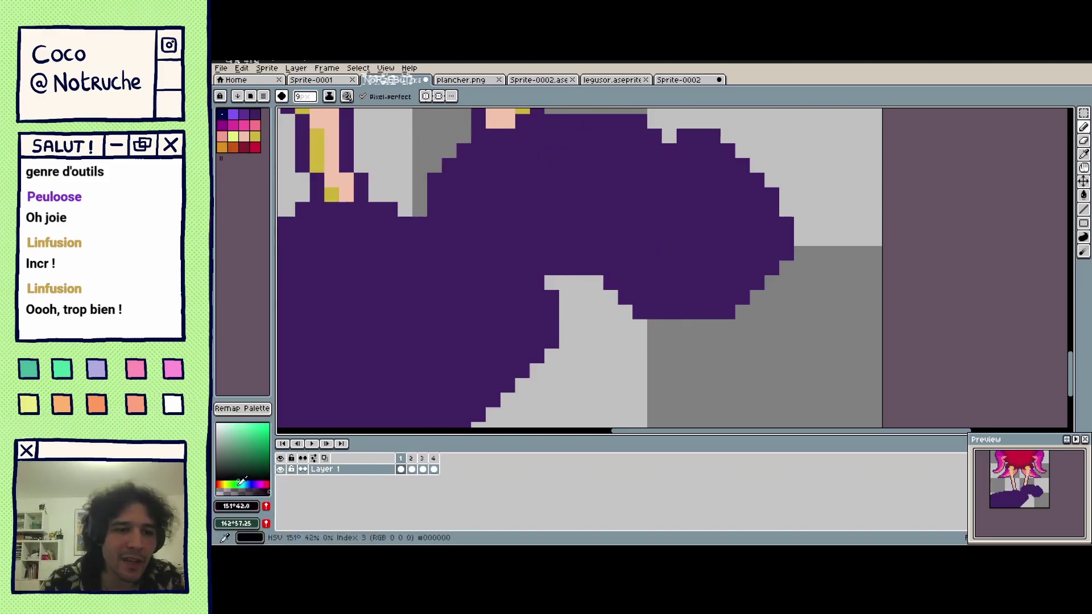
pyautogui.click(252, 428)
pyautogui.click(300, 400)
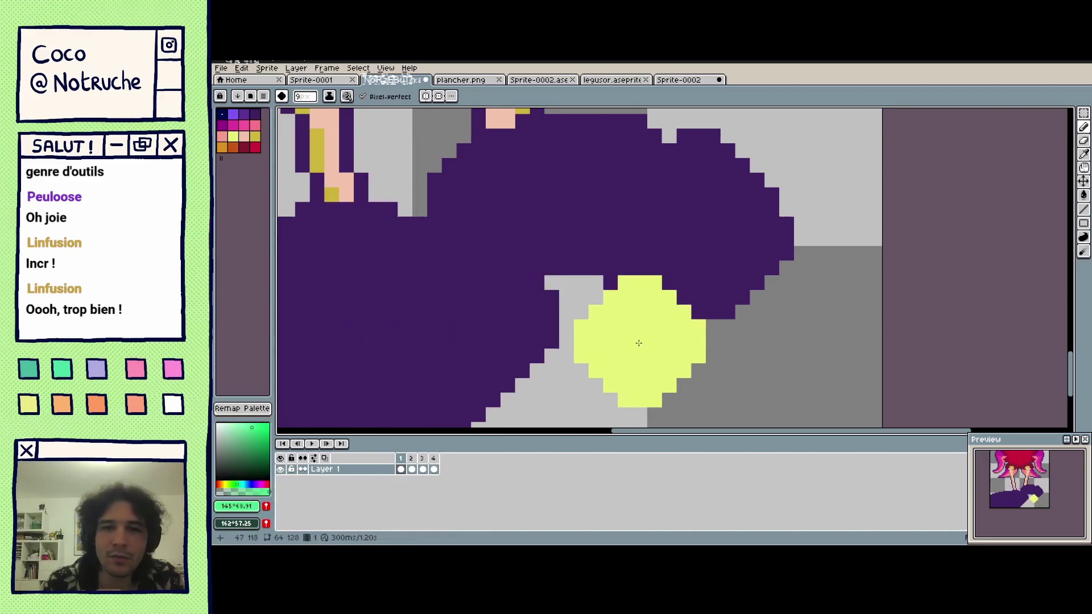
pyautogui.moveTo(639, 341)
pyautogui.mouseDown()
pyautogui.moveTo(619, 264)
pyautogui.moveTo(626, 338)
pyautogui.moveTo(723, 237)
pyautogui.moveTo(591, 306)
pyautogui.moveTo(746, 299)
pyautogui.mouseUp()
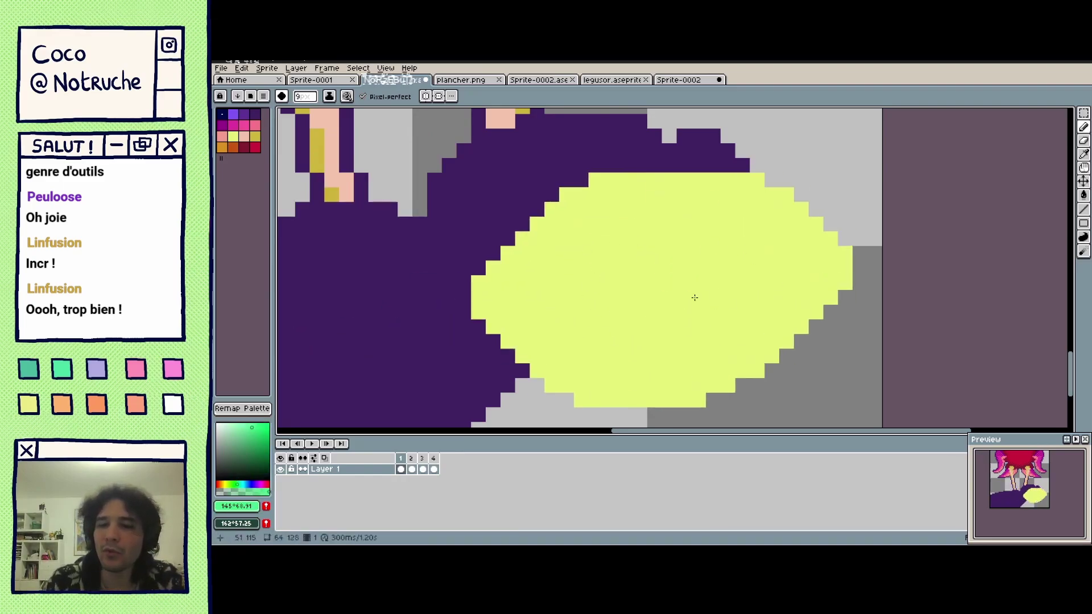
# Paint broad winding strokes over the creature's lower body and legs with the same bright green.
pyautogui.press('v')
pyautogui.scroll(-4, 701, 305)
pyautogui.scroll(-1, 702, 305)
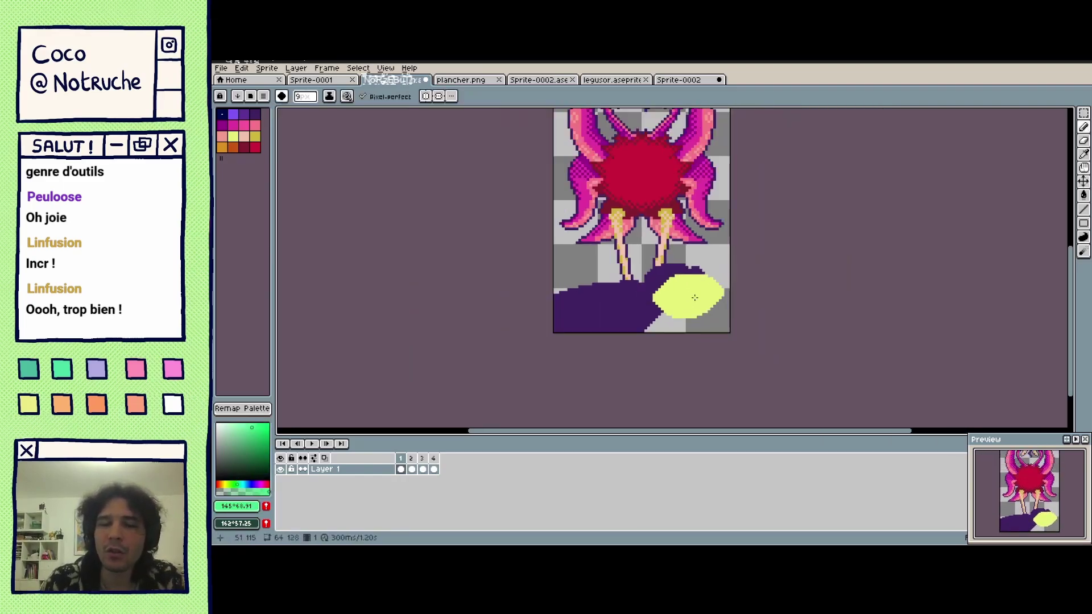
pyautogui.moveTo(605, 205)
pyautogui.mouseDown()
pyautogui.moveTo(525, 319)
pyautogui.moveTo(611, 332)
pyautogui.moveTo(554, 344)
pyautogui.moveTo(524, 316)
pyautogui.mouseUp()
pyautogui.scroll(-1, 527, 319)
pyautogui.press('b')
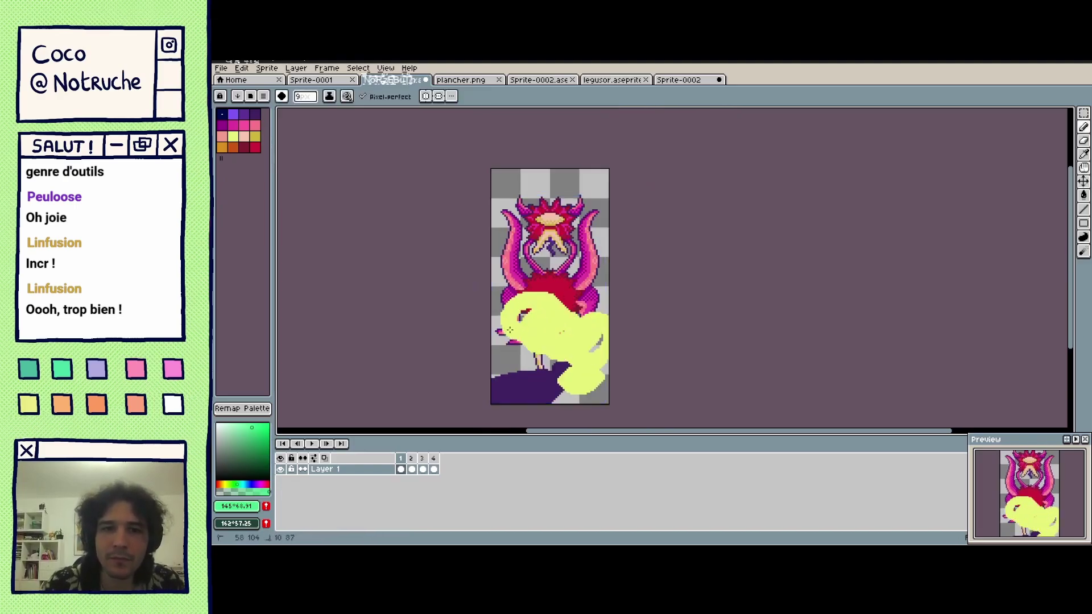
pyautogui.click(505, 262)
pyautogui.hotkey('ctrl', 'z')
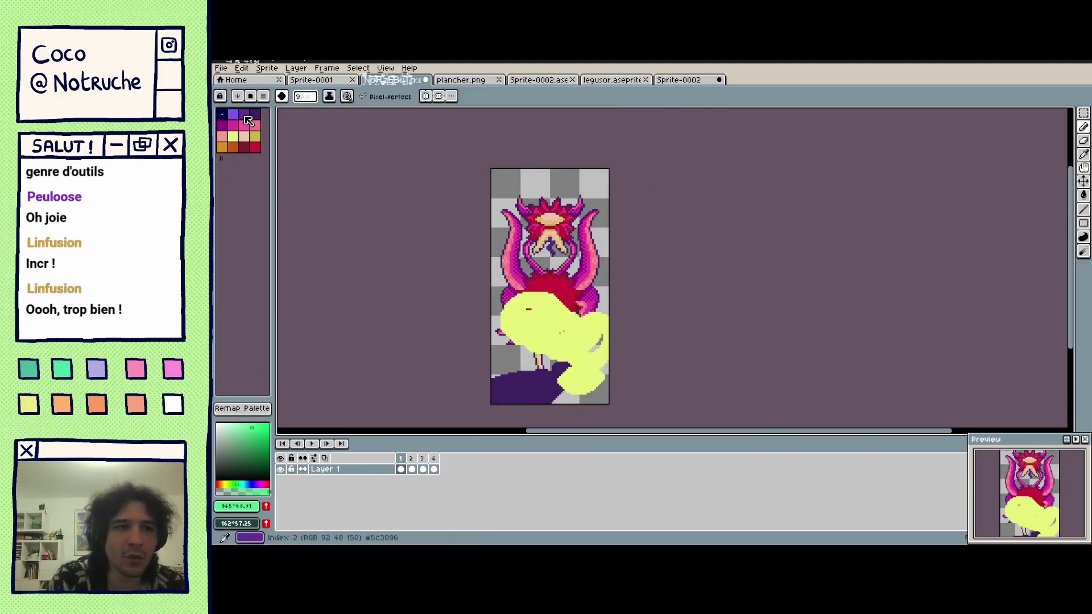
# Paint over the creature's head with a pale blue (HSV 221, 17, 100) and across its chest with a vivid blue (HSV 221, 92, 96).
pyautogui.click(233, 137)
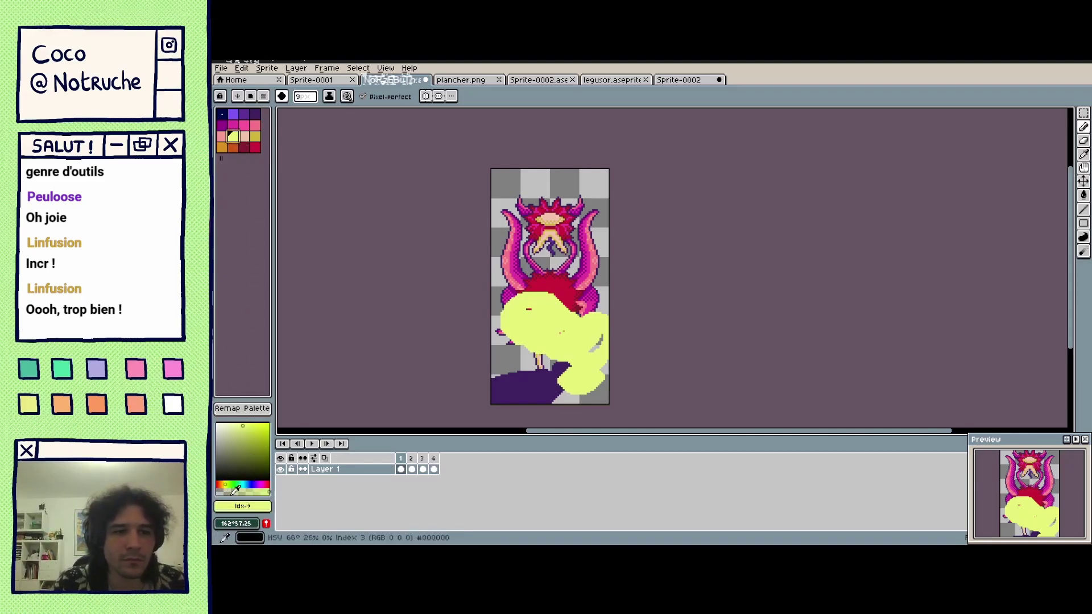
pyautogui.moveTo(226, 484); pyautogui.dragTo(255, 478)
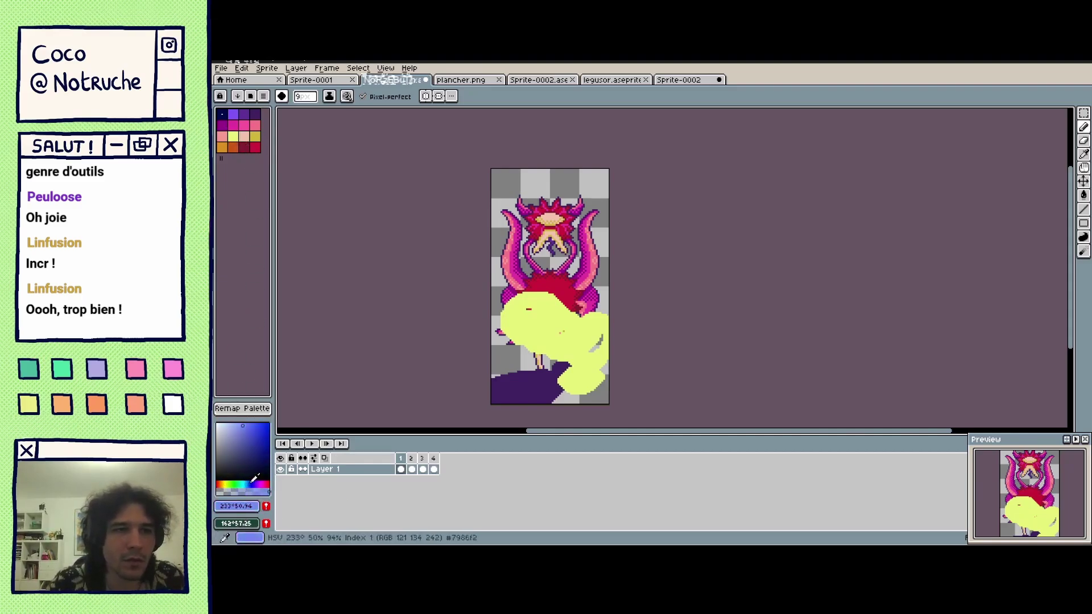
pyautogui.click(226, 424)
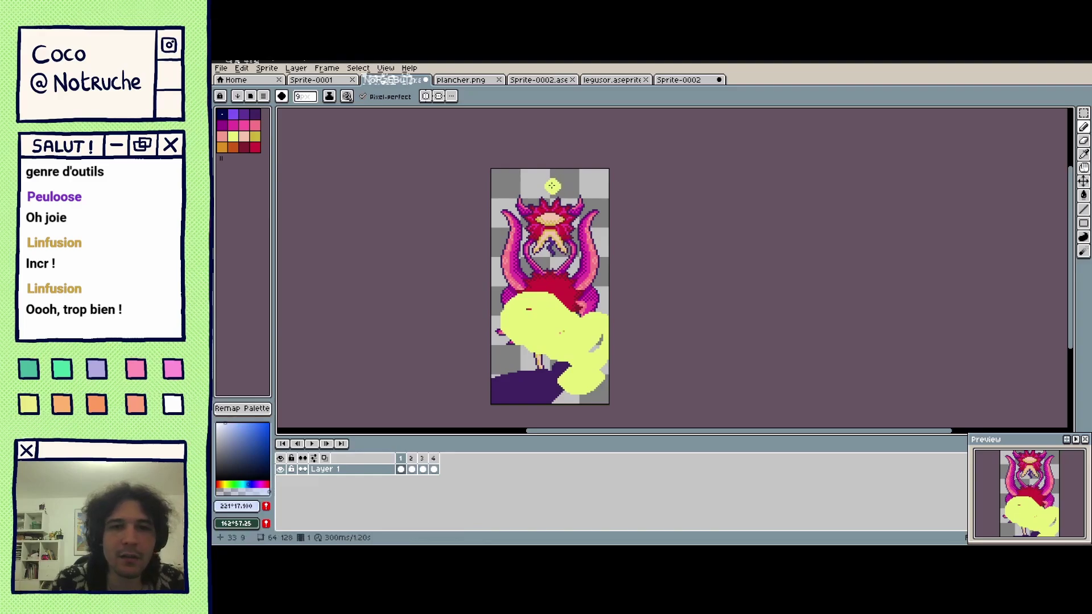
pyautogui.moveTo(551, 186)
pyautogui.mouseDown()
pyautogui.moveTo(513, 194)
pyautogui.moveTo(546, 244)
pyautogui.moveTo(536, 265)
pyautogui.moveTo(599, 254)
pyautogui.moveTo(582, 287)
pyautogui.moveTo(541, 294)
pyautogui.mouseUp()
pyautogui.click(265, 429)
pyautogui.click(266, 426)
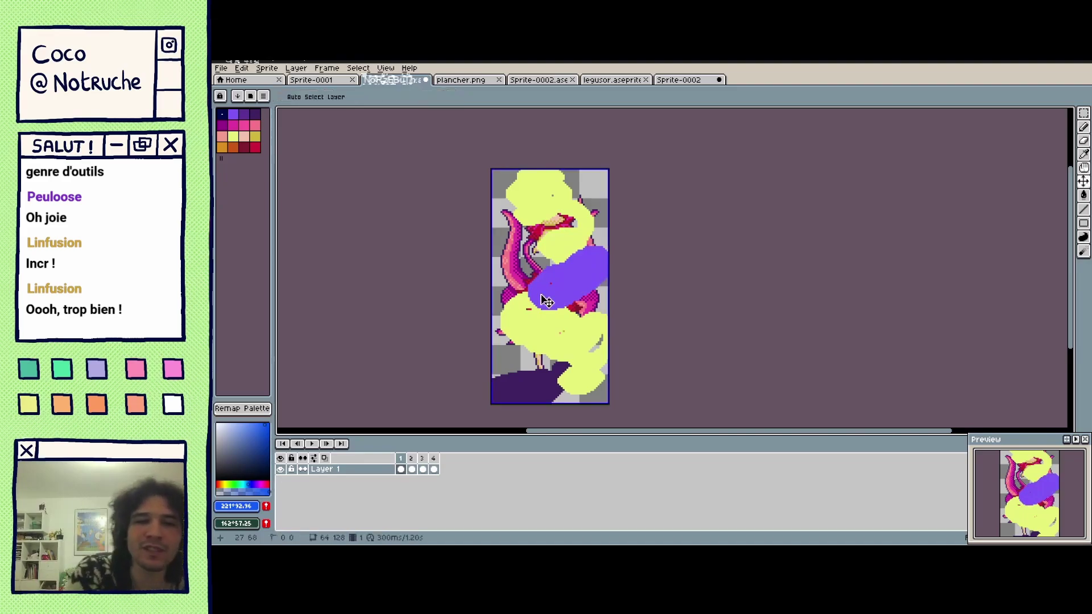
# Undo all the test strokes on the creature sprite and the palette swatch swap.
pyautogui.hotkey('ctrl', 'z')
pyautogui.hotkey('ctrl', 'z')
pyautogui.hotkey('ctrl', 'z')
pyautogui.hotkey('ctrl', 'z')
pyautogui.hotkey('ctrl', 'z')
pyautogui.hotkey('ctrl', 'z')
pyautogui.hotkey('ctrl', 'z')
pyautogui.hotkey('ctrl', 'z')
pyautogui.hotkey('ctrl', 'z')
pyautogui.hotkey('ctrl', 'z')
pyautogui.hotkey('ctrl', 'z')
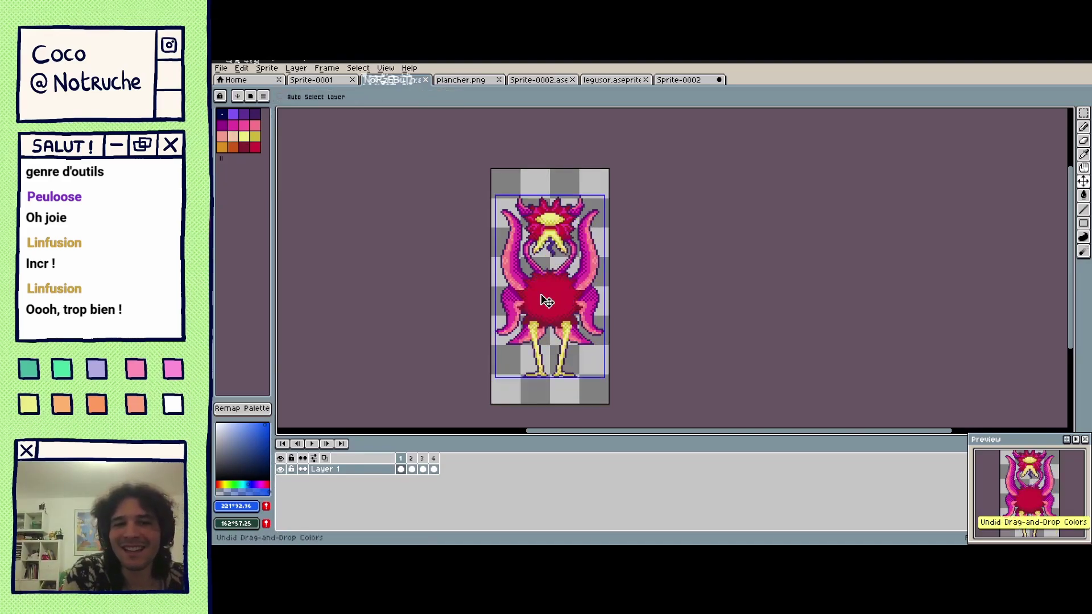
pyautogui.click(541, 294)
pyautogui.hotkey('ctrl', 'z')
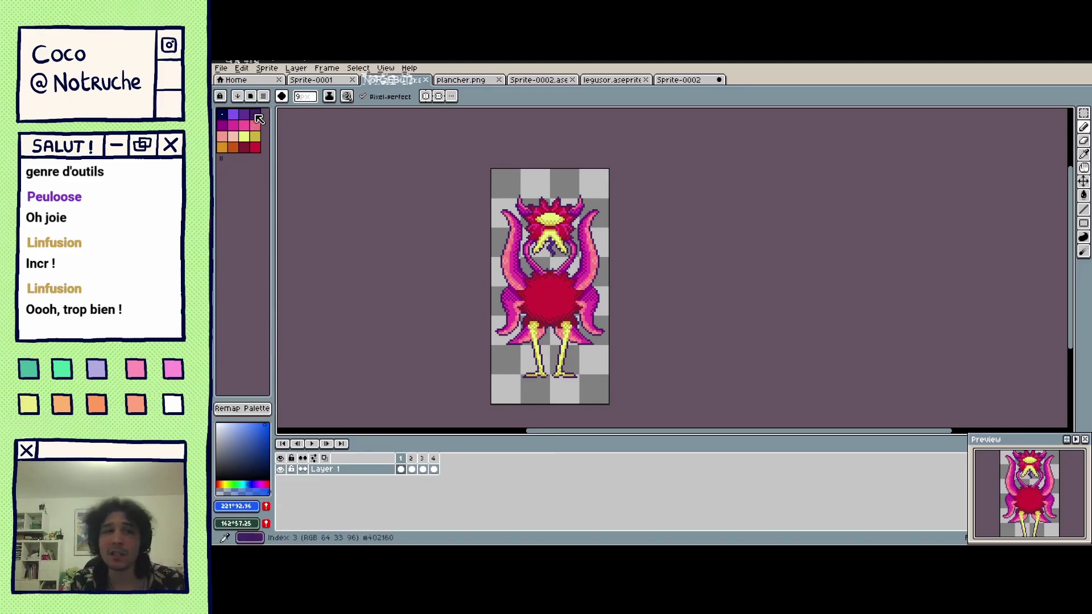
# Look through the list of preset palettes and close it without loading one.
pyautogui.click(256, 111)
pyautogui.moveTo(671, 177)
pyautogui.mouseDown()
pyautogui.moveTo(658, 403)
pyautogui.moveTo(660, 171)
pyautogui.mouseUp()
pyautogui.scroll(-2, 659, 403)
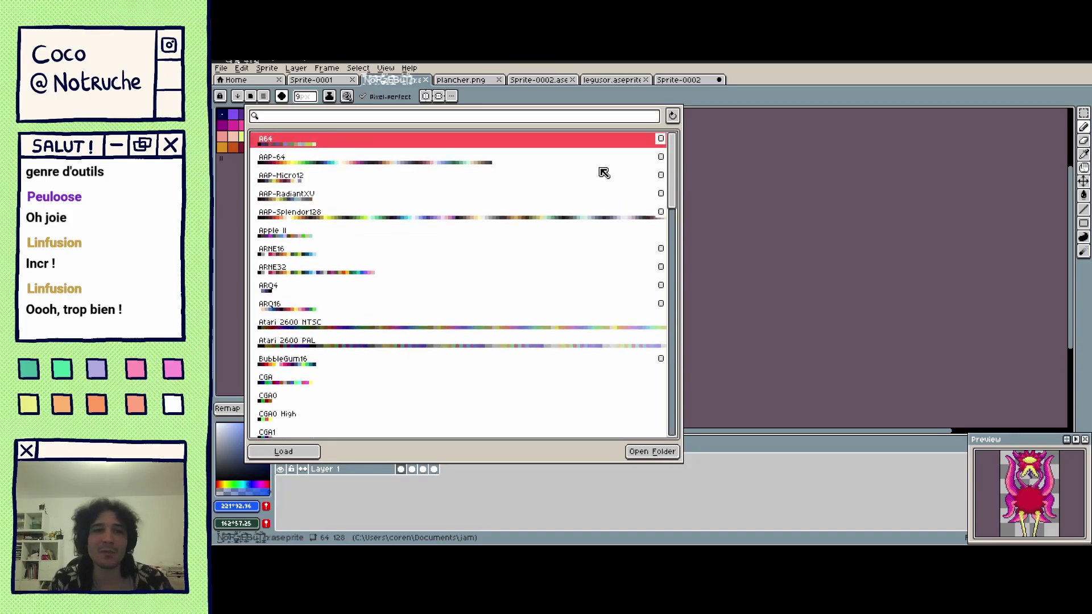
pyautogui.click(256, 98)
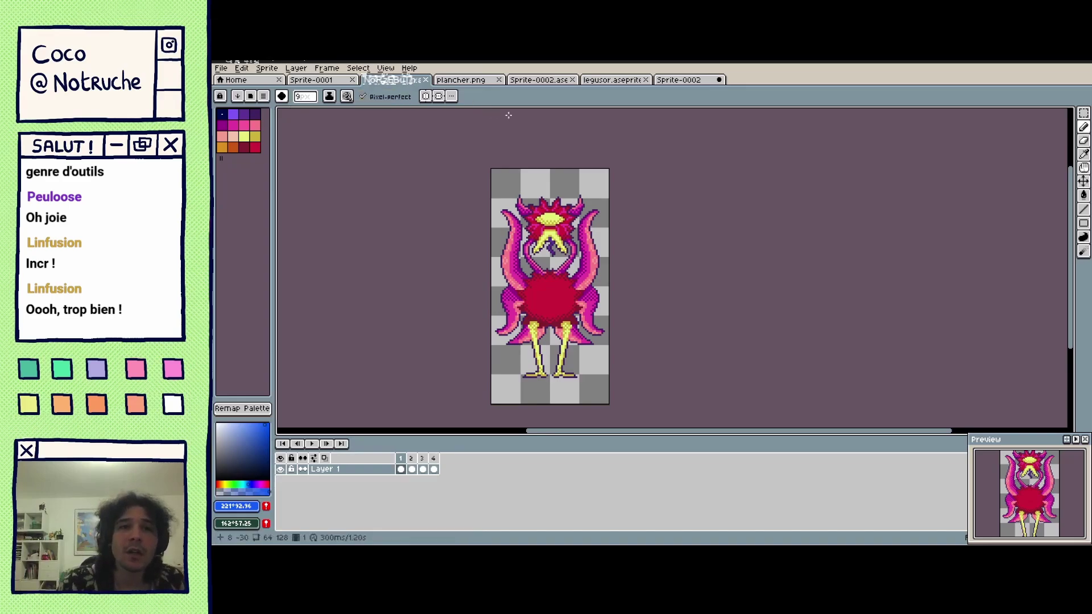
# Switch to the plancher.png plank texture and dab a vivid blue Pencil dot on its third row of planks.
pyautogui.click(480, 82)
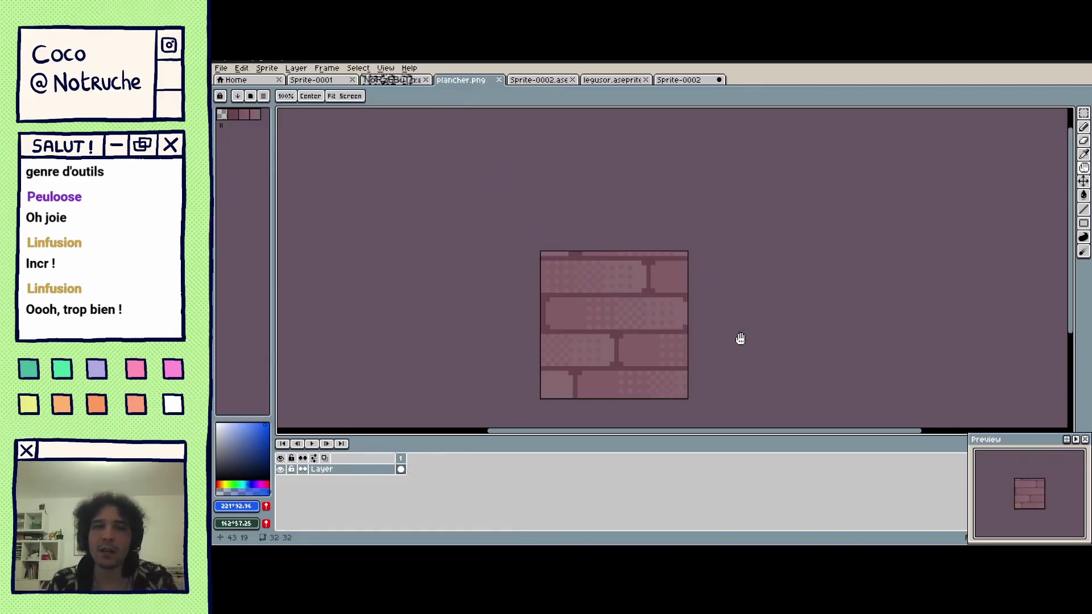
pyautogui.moveTo(738, 339); pyautogui.dragTo(729, 302)
pyautogui.click(587, 307)
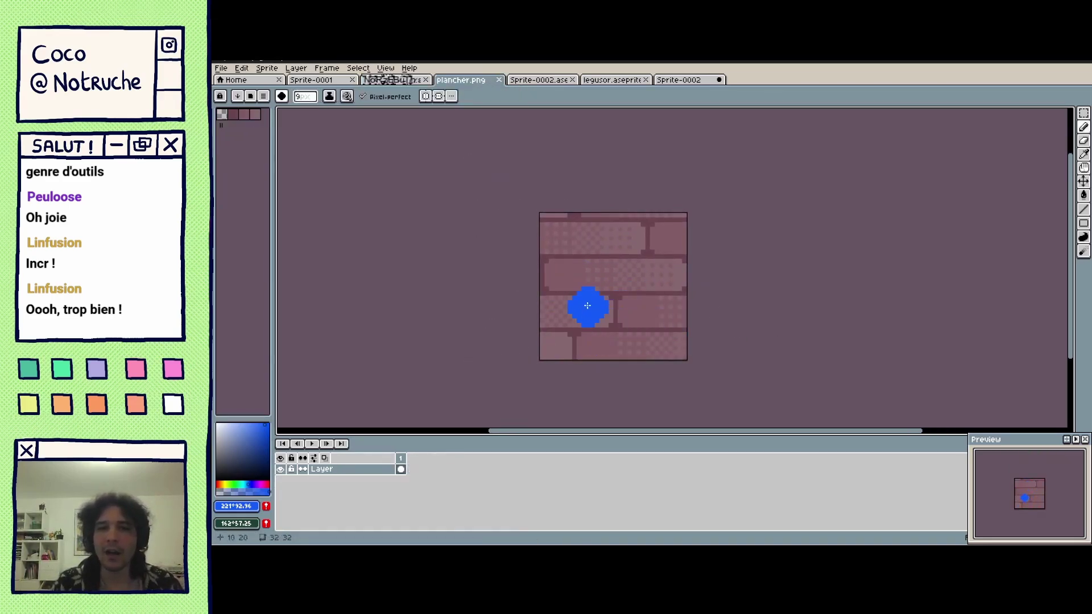
pyautogui.click(266, 68)
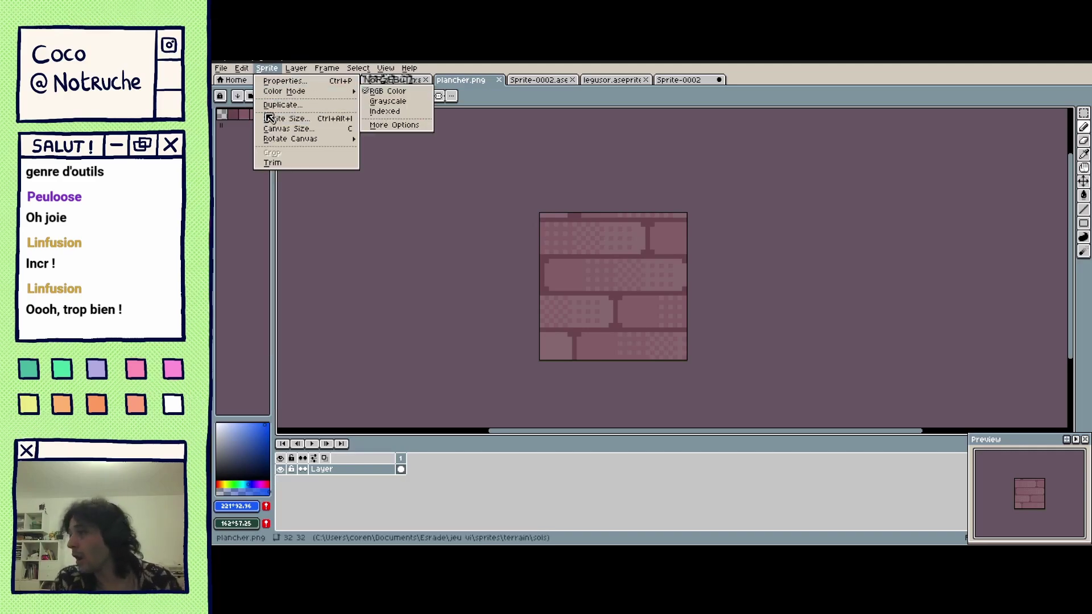
pyautogui.click(287, 118)
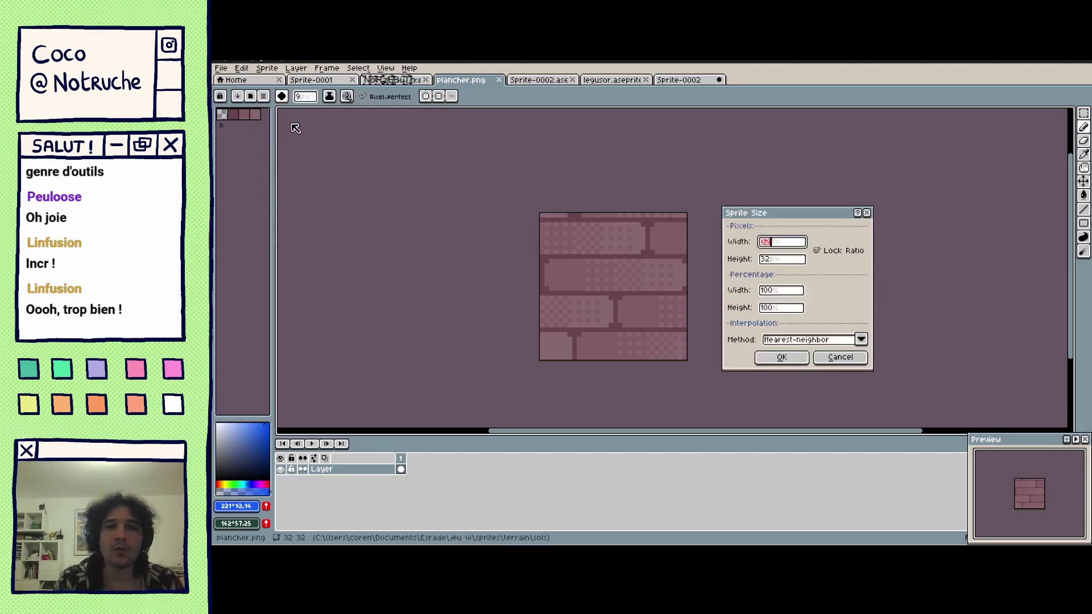
pyautogui.click(868, 214)
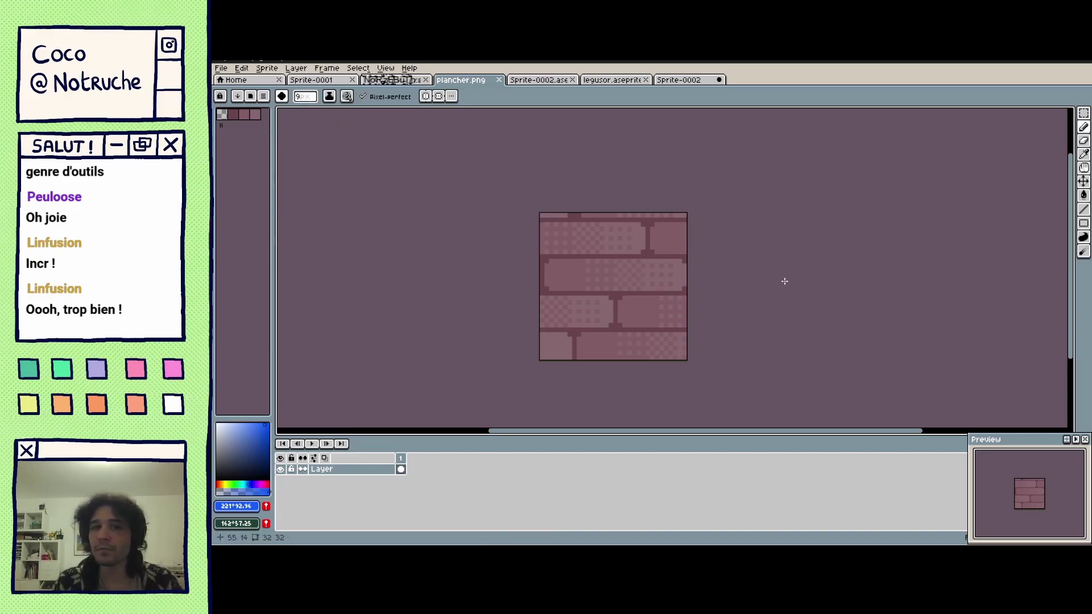
pyautogui.scroll(-1, 1073, 264)
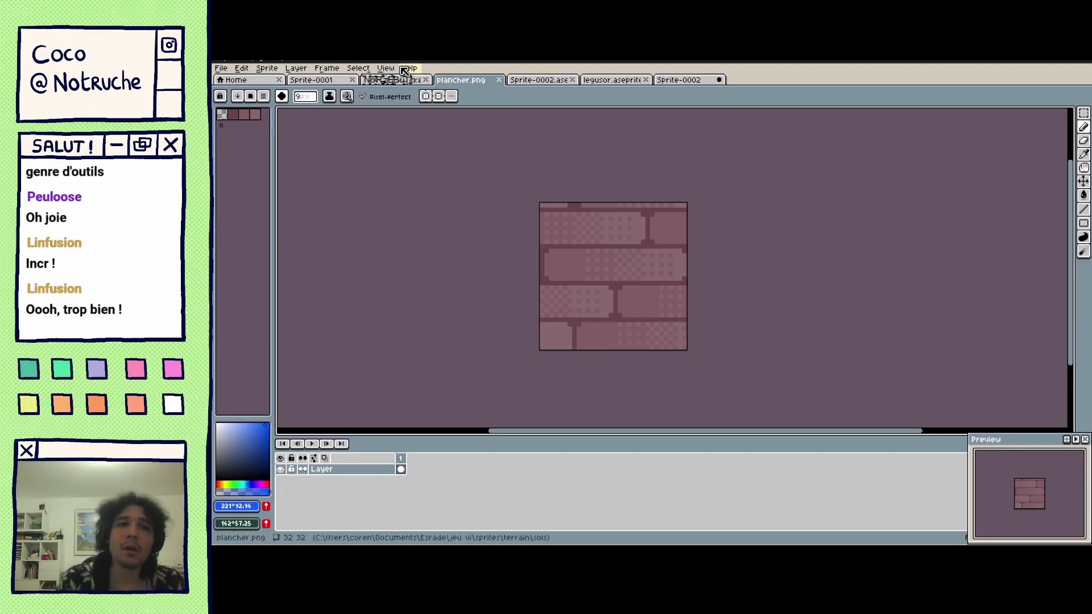
# Turn on tiled mode along the X axis for the plancher.png plank texture.
pyautogui.click(378, 69)
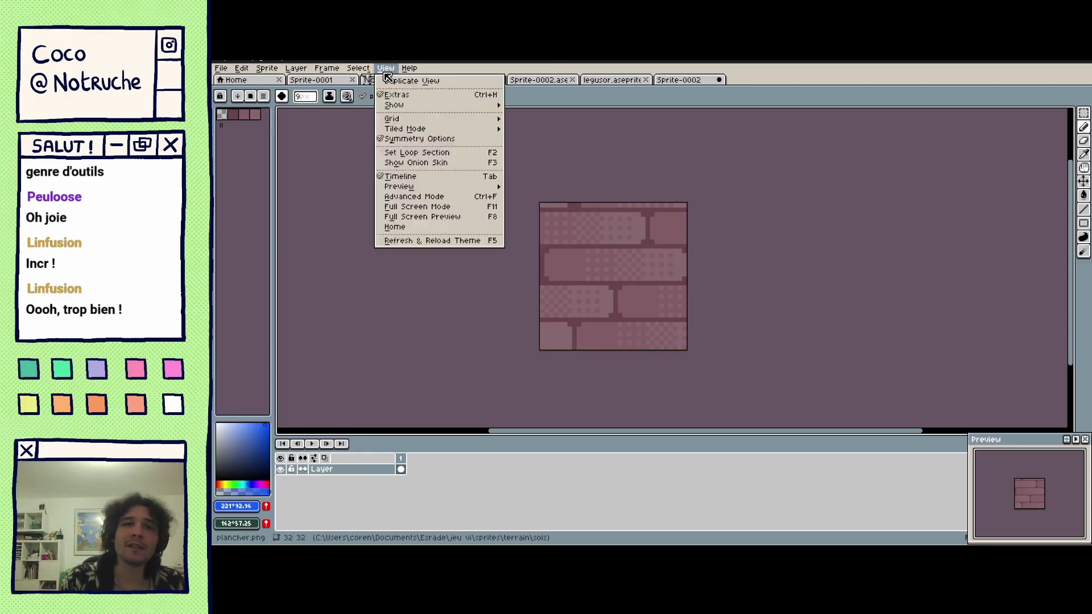
pyautogui.moveTo(410, 130)
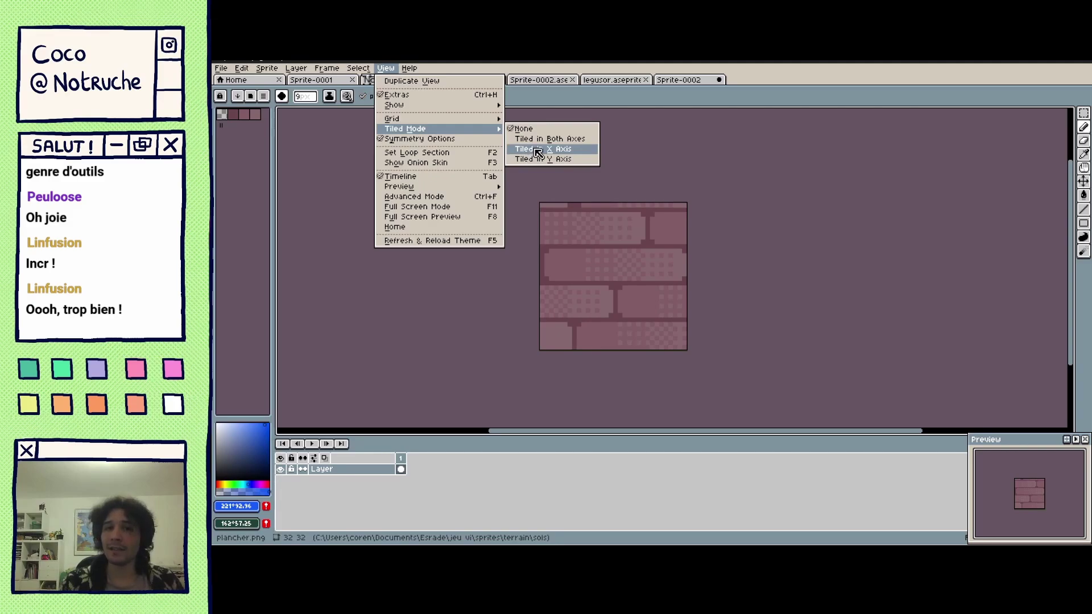
pyautogui.click(536, 152)
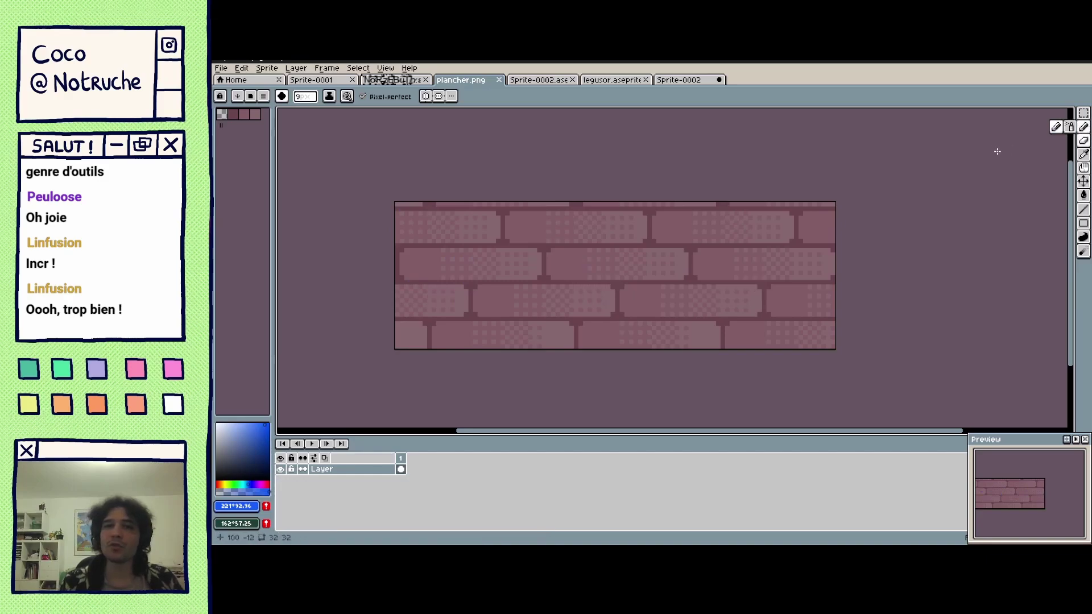
# Reduce the pencil brush size to 1 px.
pyautogui.click(281, 96)
pyautogui.click(299, 112)
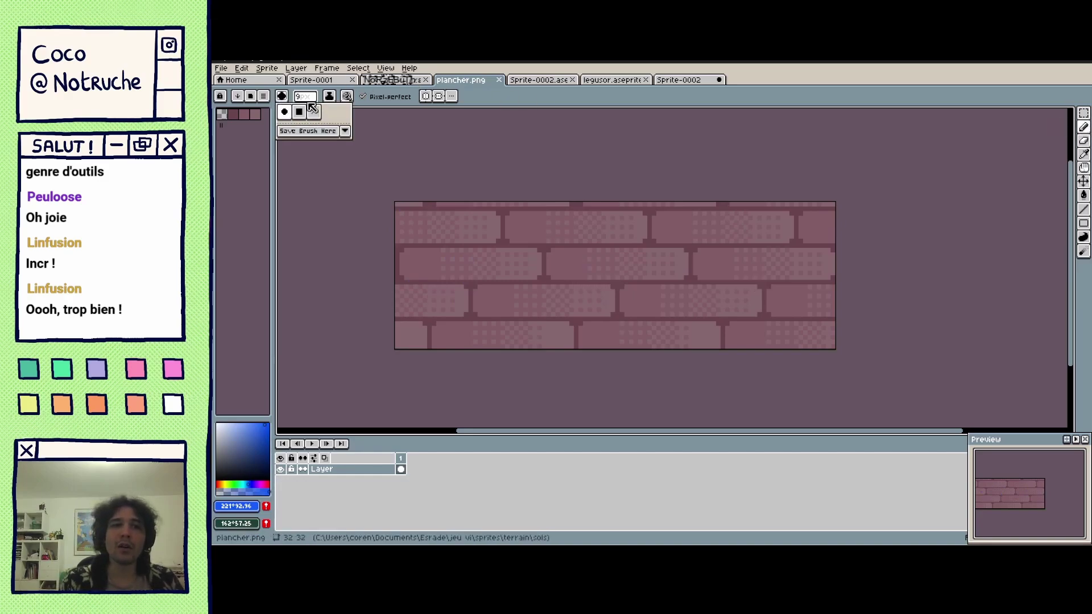
pyautogui.moveTo(305, 96); pyautogui.dragTo(290, 120)
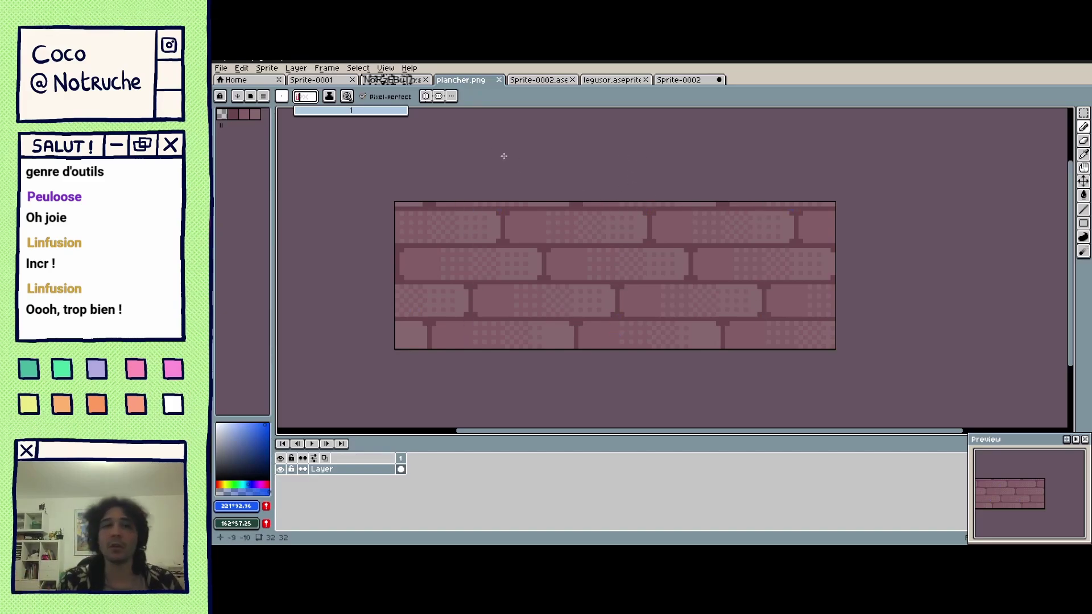
# Set the plank texture's tiled mode to repeat in both axes.
pyautogui.click(327, 68)
pyautogui.moveTo(386, 68)
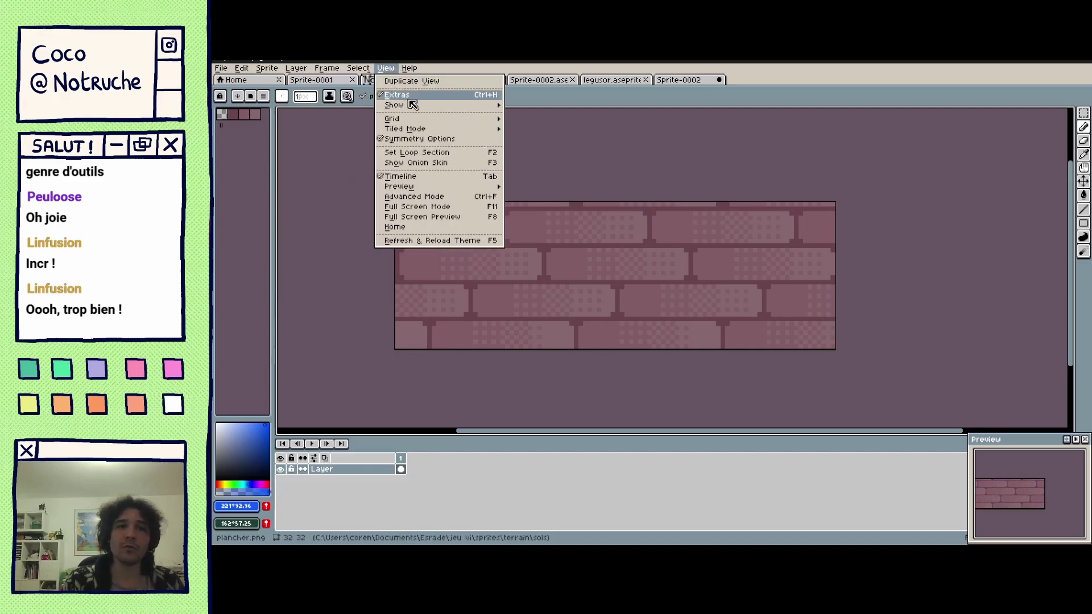
pyautogui.moveTo(488, 129)
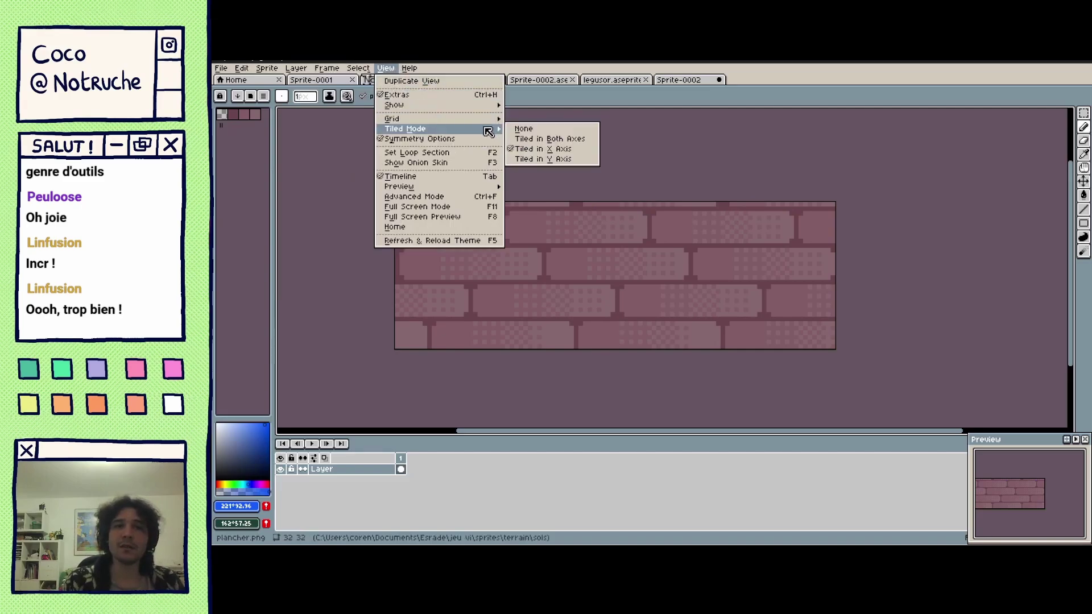
pyautogui.click(541, 143)
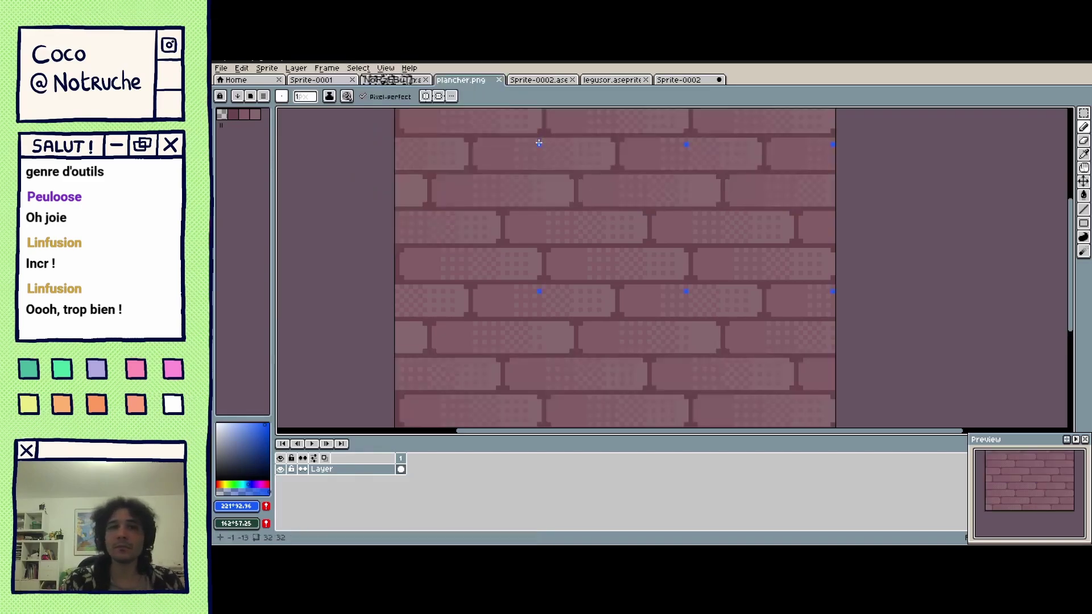
pyautogui.moveTo(631, 277)
pyautogui.mouseDown()
pyautogui.moveTo(597, 356)
pyautogui.moveTo(612, 171)
pyautogui.moveTo(597, 245)
pyautogui.mouseUp()
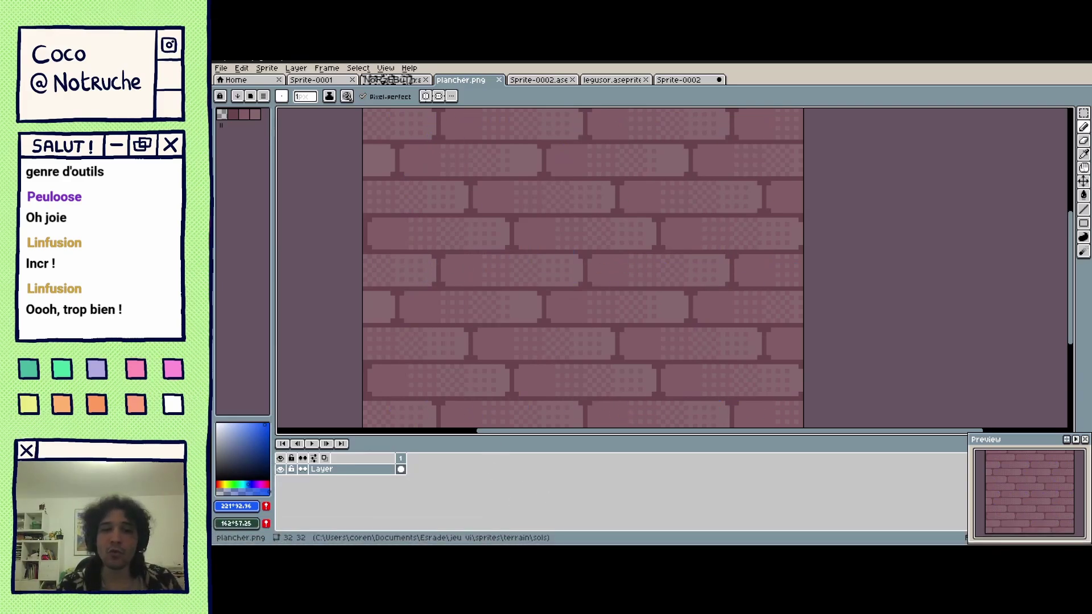
# Switch to Tiled and fill the empty sans-titre.tmx map with the plank floor tile from the Interieur tileset.
pyautogui.click(485, 533)
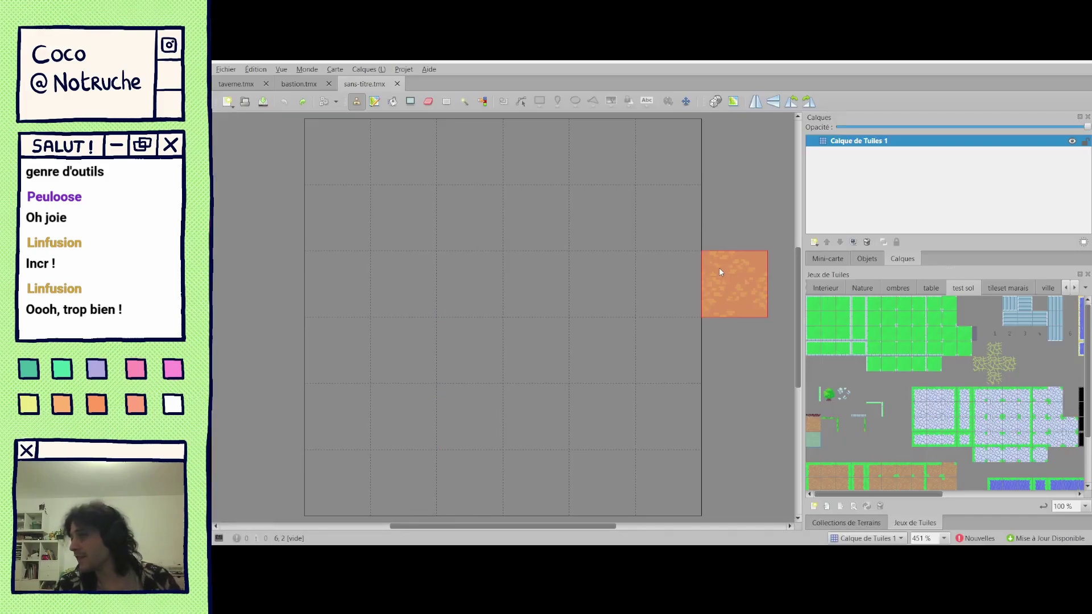
pyautogui.click(820, 289)
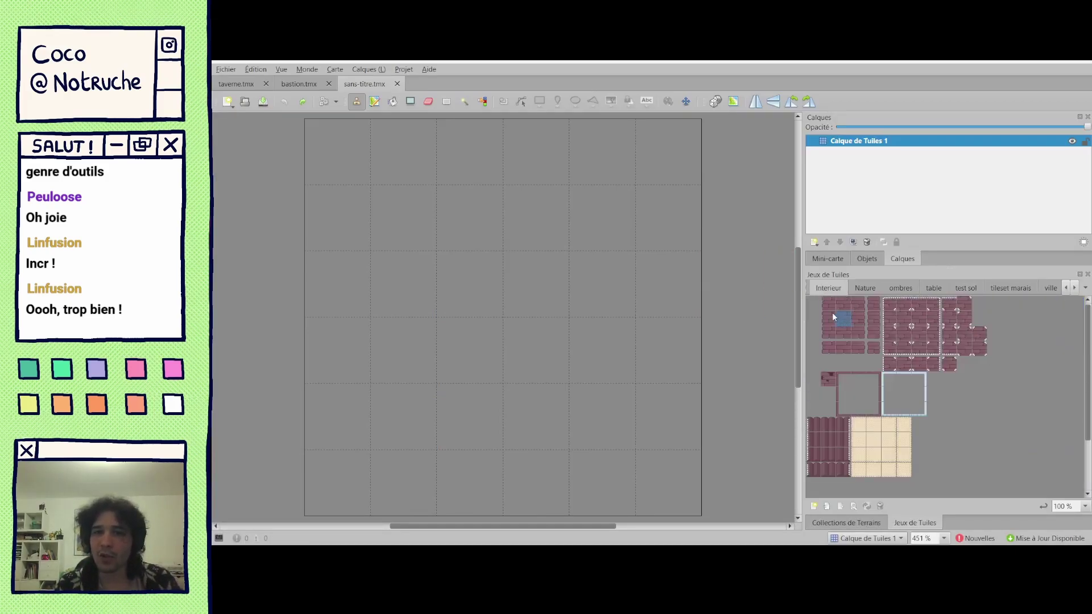
pyautogui.click(455, 289)
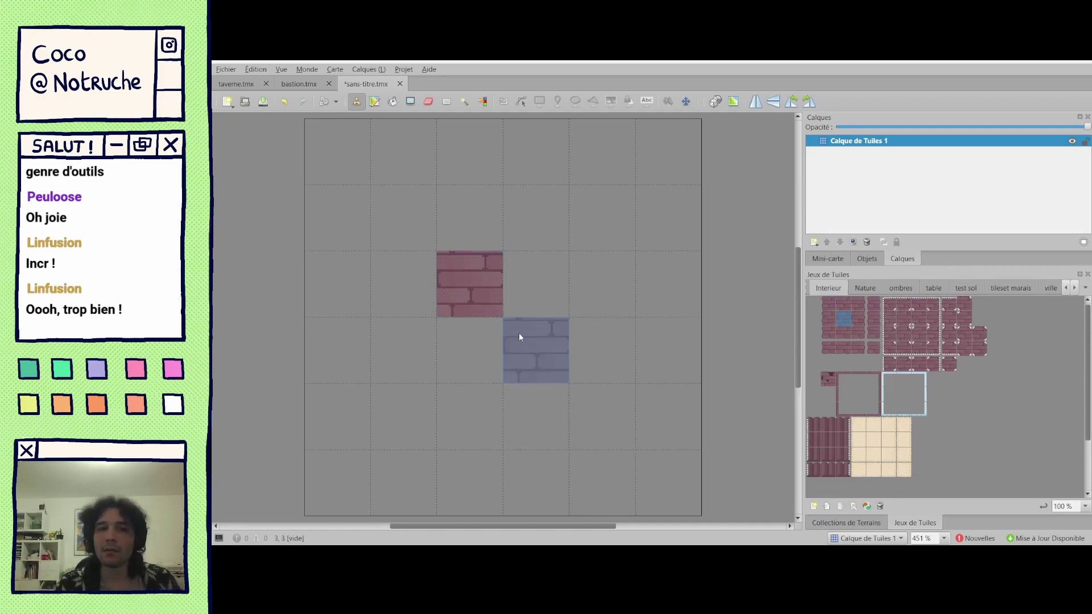
pyautogui.moveTo(457, 290)
pyautogui.mouseDown()
pyautogui.moveTo(588, 296)
pyautogui.moveTo(563, 375)
pyautogui.moveTo(440, 368)
pyautogui.moveTo(425, 311)
pyautogui.moveTo(474, 244)
pyautogui.moveTo(605, 239)
pyautogui.moveTo(441, 239)
pyautogui.moveTo(437, 174)
pyautogui.moveTo(612, 178)
pyautogui.moveTo(645, 264)
pyautogui.moveTo(639, 382)
pyautogui.moveTo(517, 378)
pyautogui.moveTo(364, 348)
pyautogui.moveTo(354, 173)
pyautogui.moveTo(692, 173)
pyautogui.moveTo(658, 314)
pyautogui.moveTo(666, 472)
pyautogui.moveTo(610, 483)
pyautogui.moveTo(452, 462)
pyautogui.moveTo(569, 401)
pyautogui.moveTo(395, 434)
pyautogui.moveTo(407, 422)
pyautogui.moveTo(342, 480)
pyautogui.mouseUp()
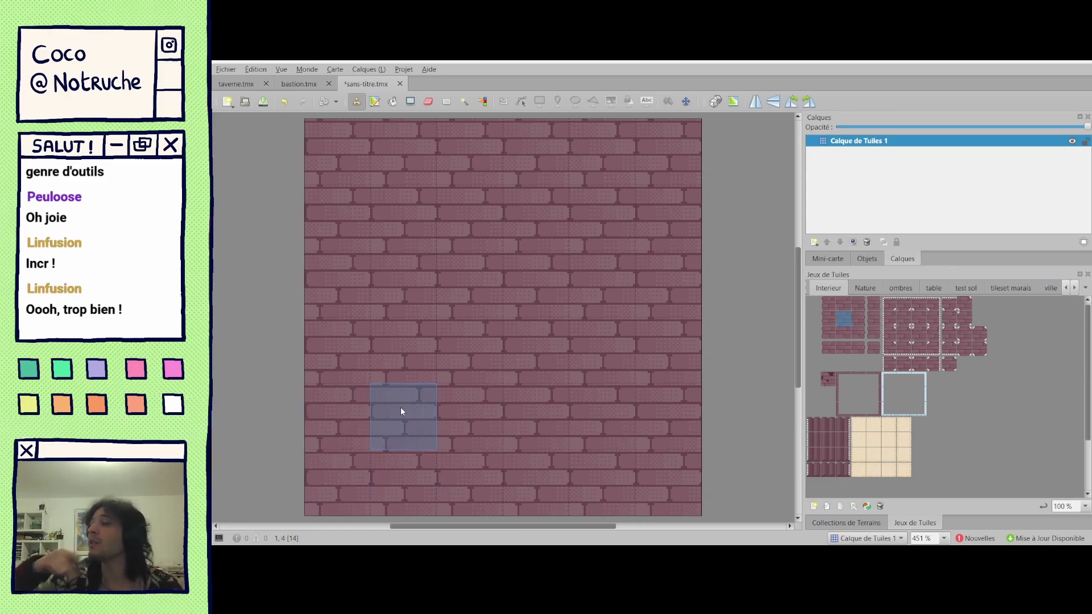
# Switch back to Aseprite and erase all the orange and green blobs from the unsaved Sprite-0002 canvas.
pyautogui.moveTo(465, 516)
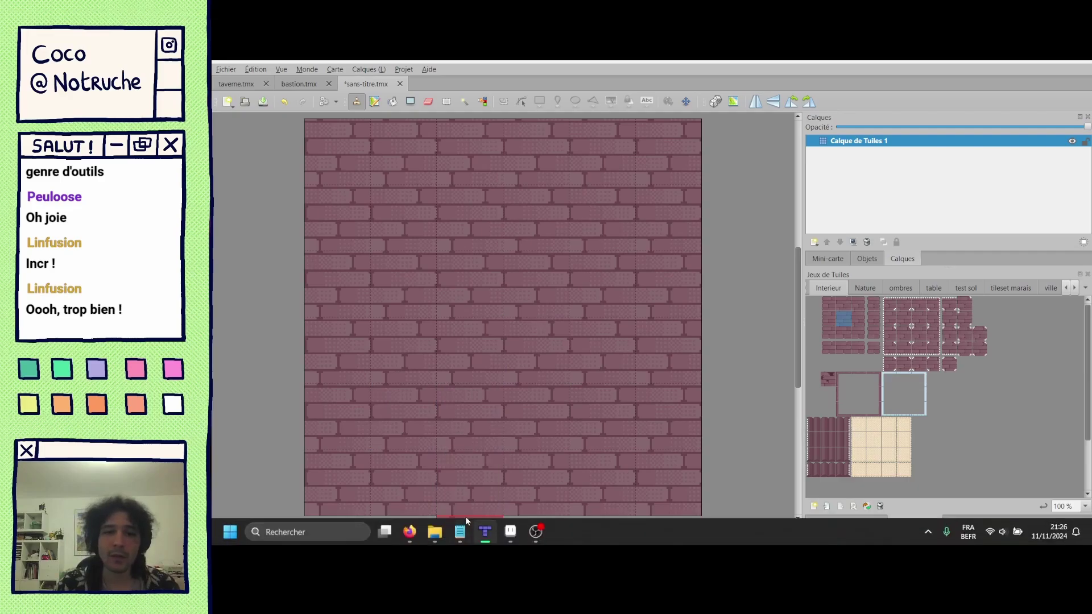
pyautogui.click(510, 532)
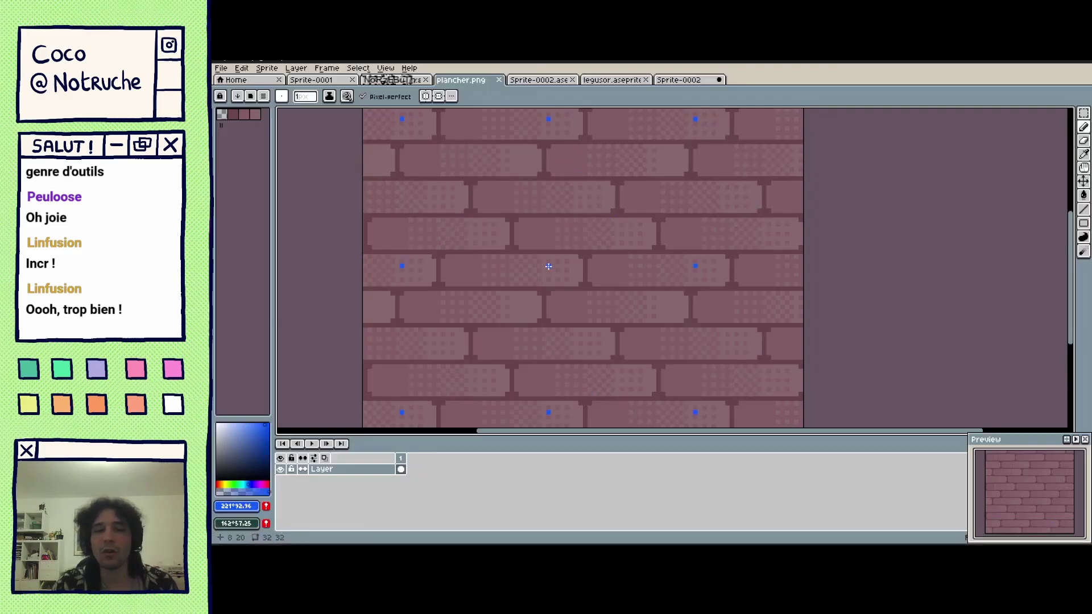
pyautogui.click(678, 79)
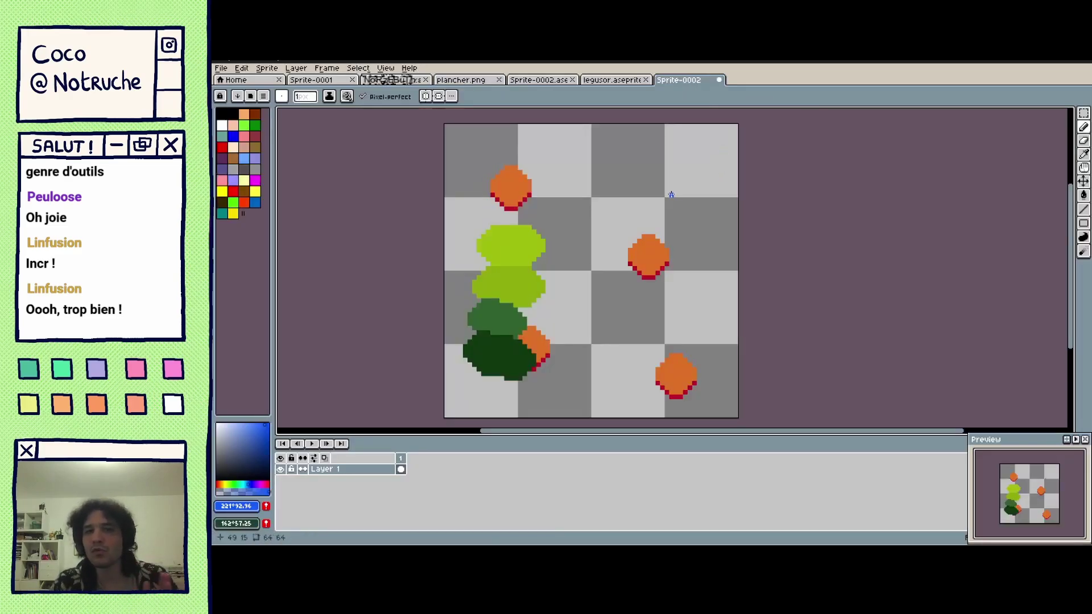
pyautogui.click(1084, 140)
pyautogui.moveTo(511, 182)
pyautogui.mouseDown()
pyautogui.moveTo(509, 164)
pyautogui.moveTo(627, 325)
pyautogui.moveTo(653, 391)
pyautogui.mouseUp()
pyautogui.scroll(-3, 653, 390)
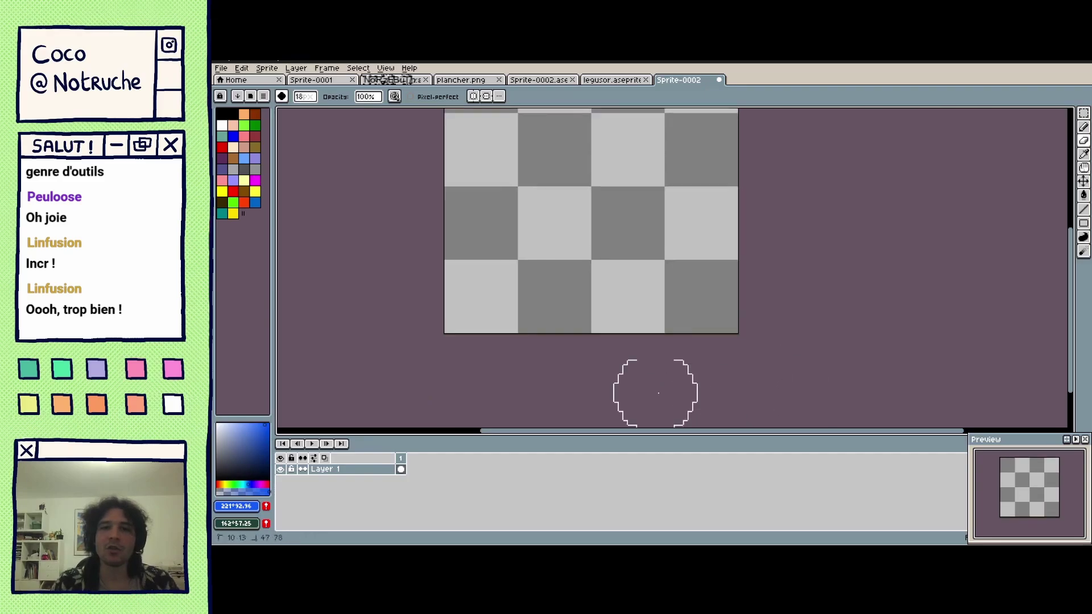
pyautogui.scroll(3, 1077, 290)
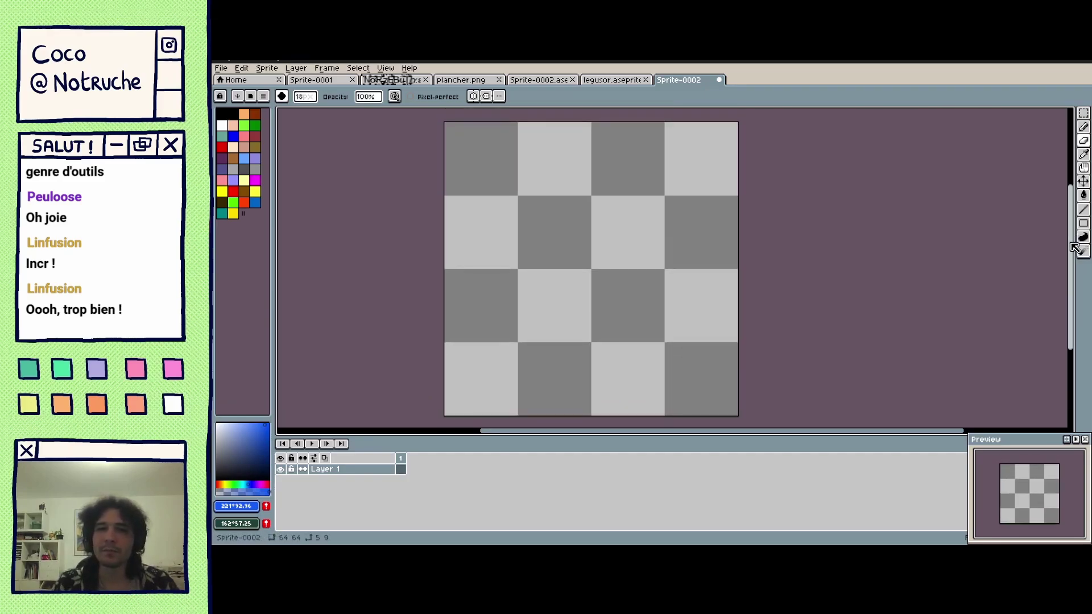
# Set tiled mode for the blank Sprite-0002 canvas to repeat in both axes.
pyautogui.click(386, 68)
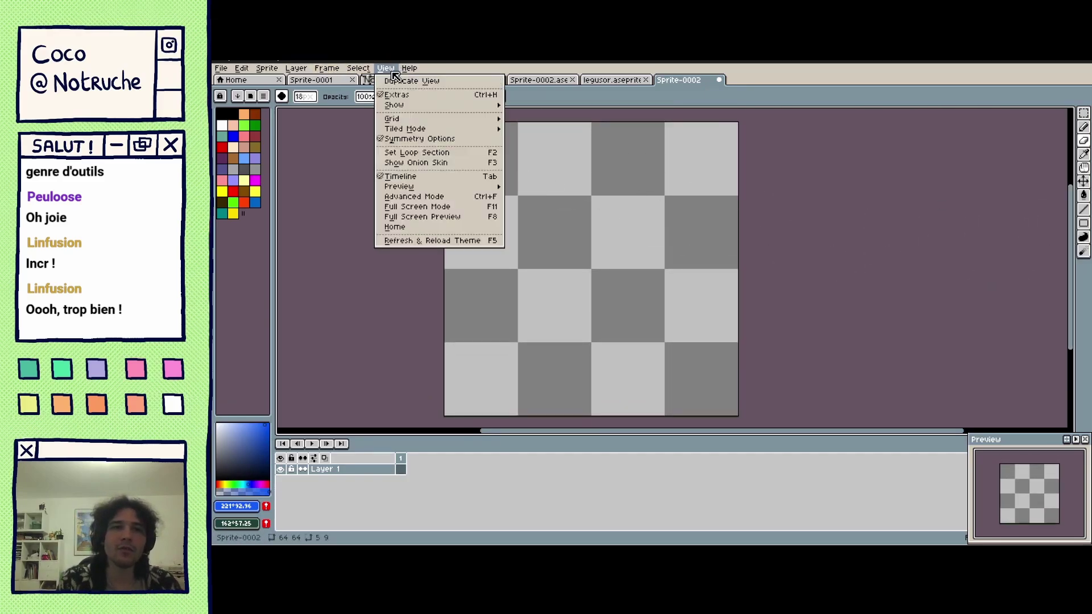
pyautogui.moveTo(501, 132)
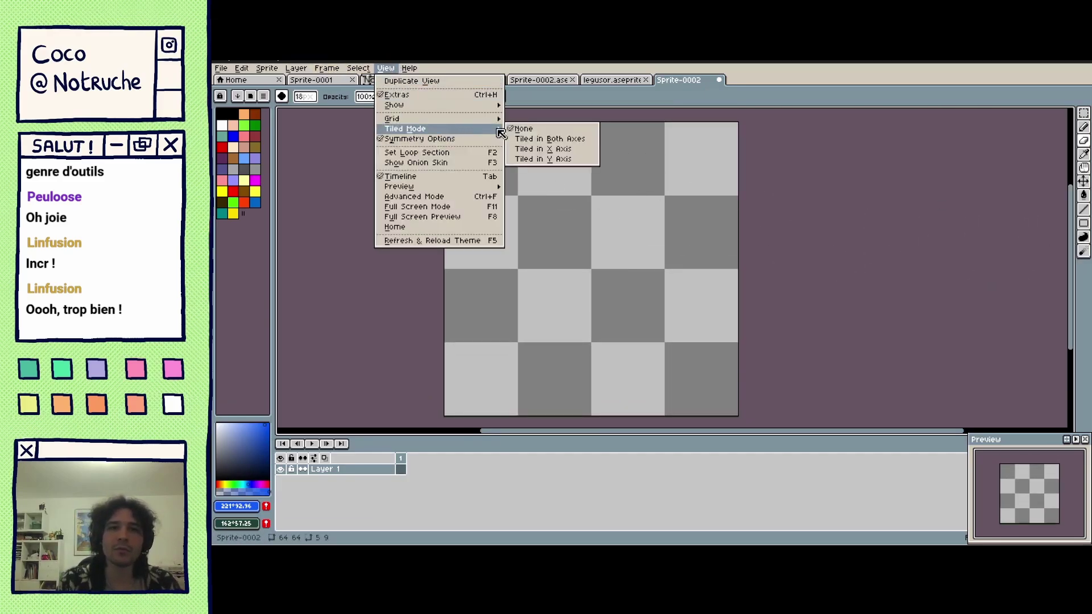
pyautogui.click(549, 140)
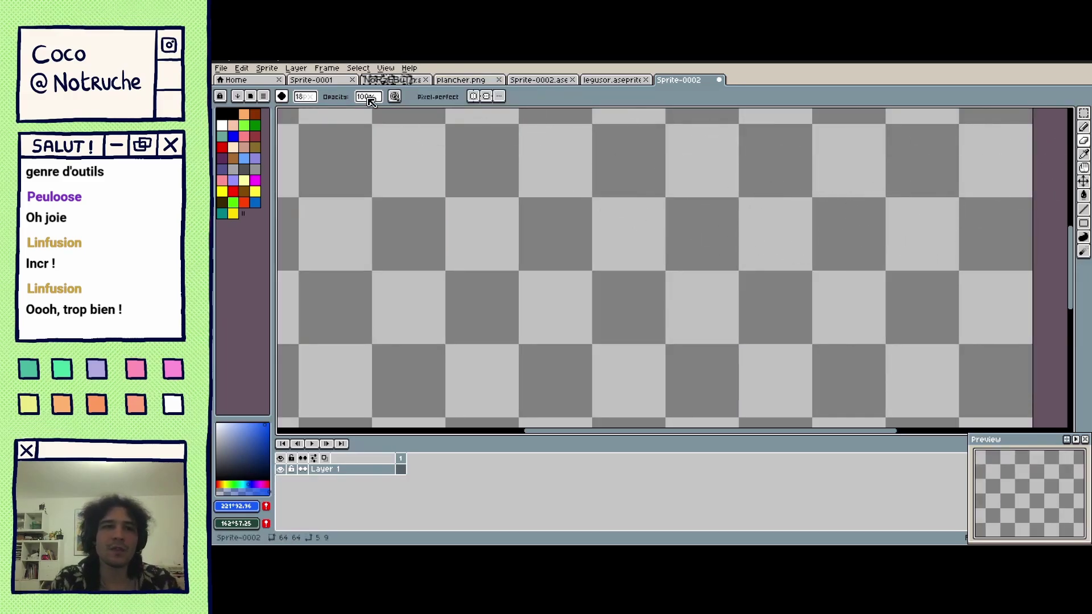
# Choose the Pencil tool with a 1 px brush and black as the drawing colour.
pyautogui.click(282, 96)
pyautogui.click(309, 114)
pyautogui.moveTo(305, 96)
pyautogui.mouseDown()
pyautogui.moveTo(313, 117)
pyautogui.moveTo(293, 120)
pyautogui.mouseUp()
pyautogui.click(1083, 127)
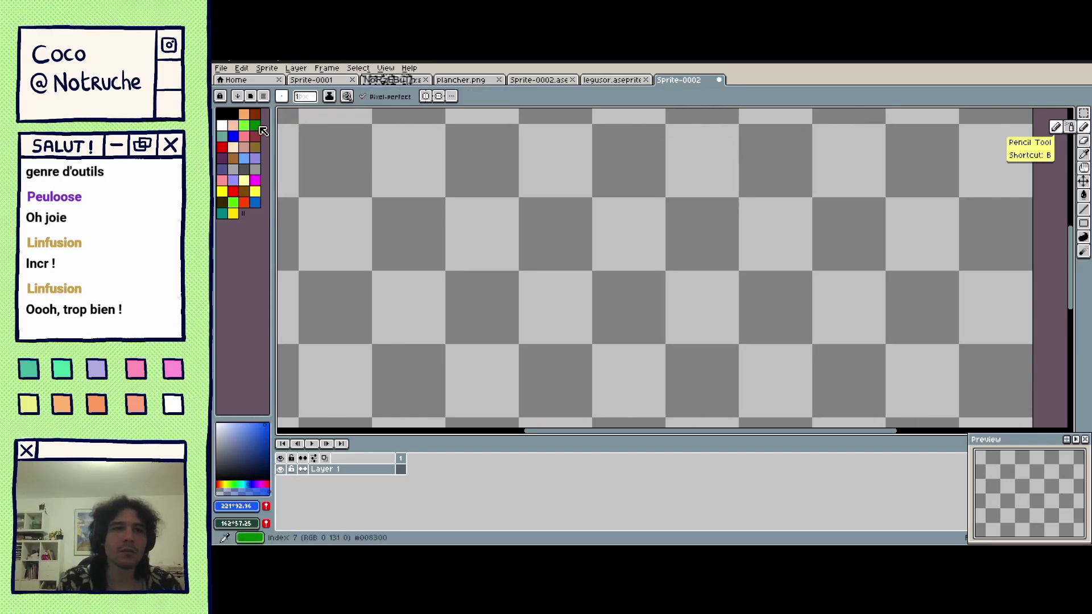
pyautogui.click(224, 115)
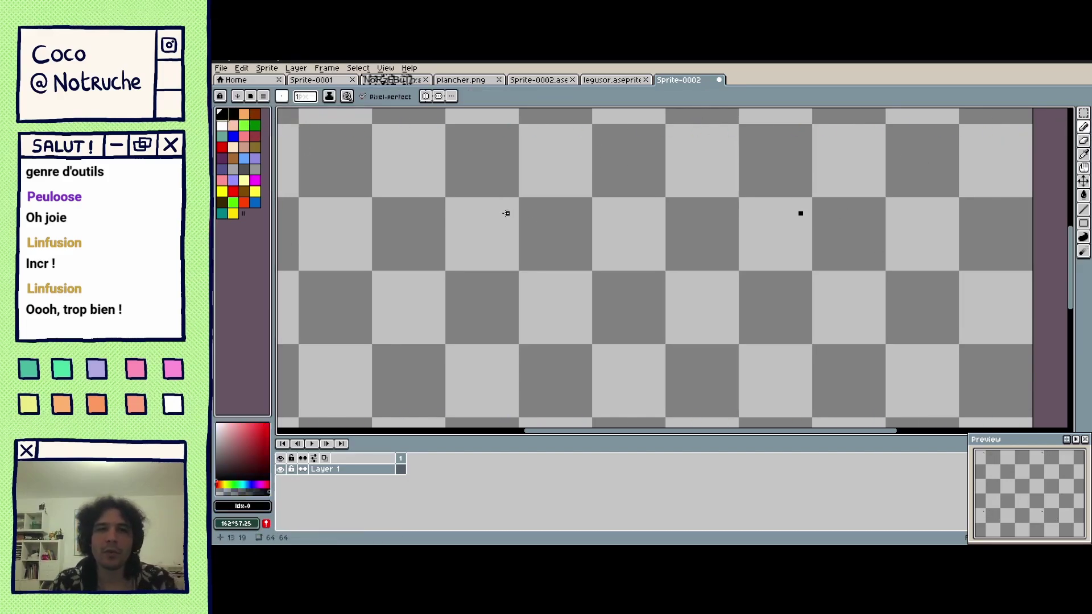
# Draw a straight black 45° line descending from the tile's left edge and continuing across the repeated tiles.
pyautogui.click(448, 200)
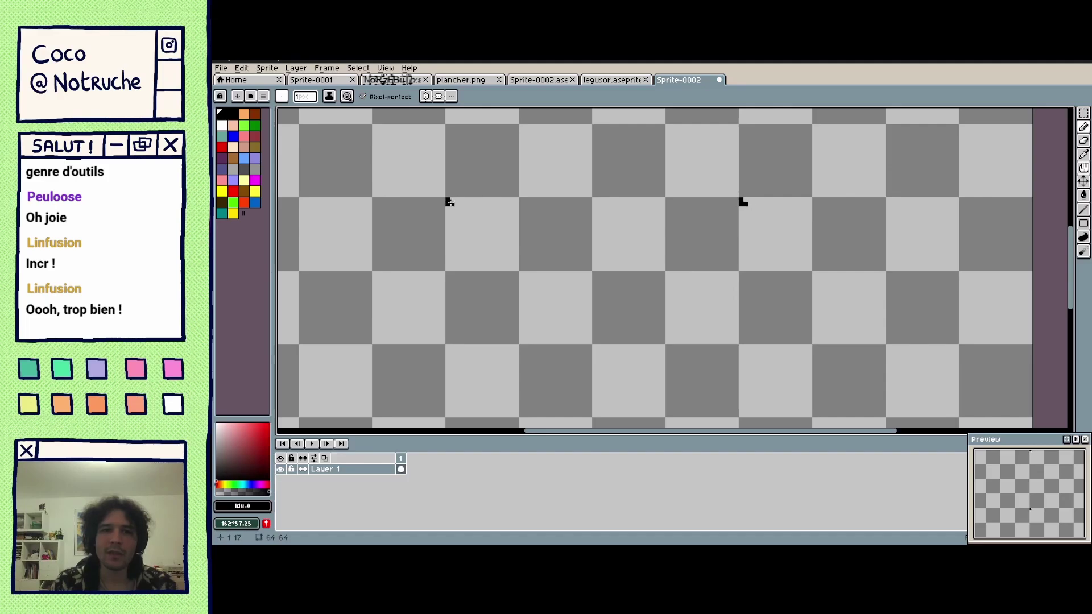
pyautogui.moveTo(449, 203)
pyautogui.mouseDown()
pyautogui.moveTo(675, 398)
pyautogui.moveTo(686, 416)
pyautogui.moveTo(677, 426)
pyautogui.mouseUp()
pyautogui.hotkey('ctrl', 'z')
pyautogui.moveTo(535, 247)
pyautogui.mouseDown()
pyautogui.moveTo(595, 275)
pyautogui.moveTo(569, 245)
pyautogui.mouseUp()
pyautogui.keyDown('shift'); pyautogui.click(654, 332); pyautogui.keyUp('shift')
pyautogui.moveTo(655, 333); pyautogui.dragTo(699, 322)
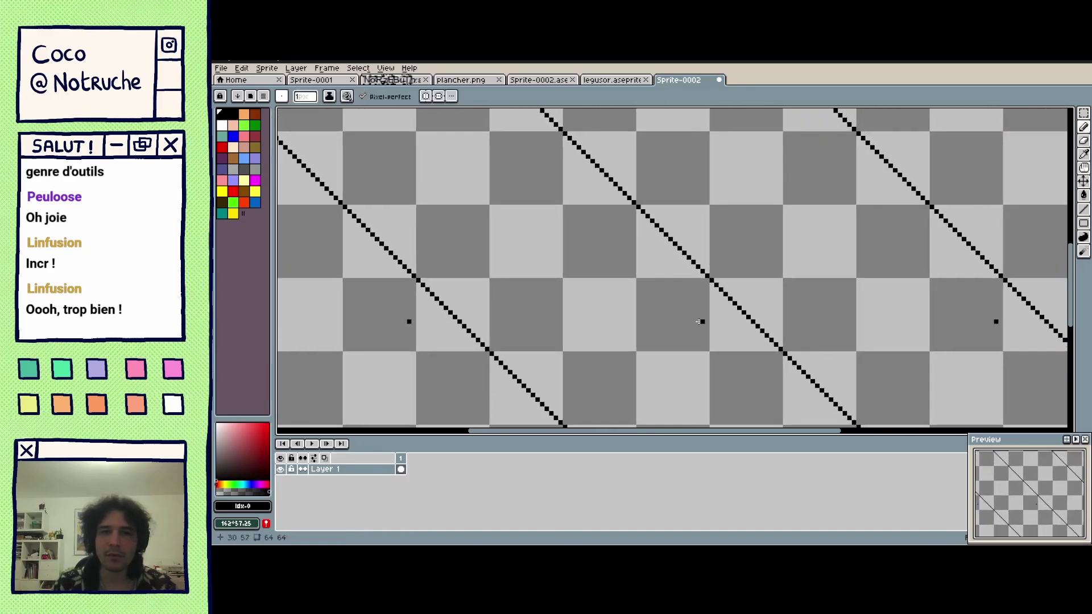
# Draw a second black 45° line from the tile's lower-left to its upper-right corner, crossing the first.
pyautogui.click(564, 350)
pyautogui.moveTo(565, 350); pyautogui.dragTo(514, 383)
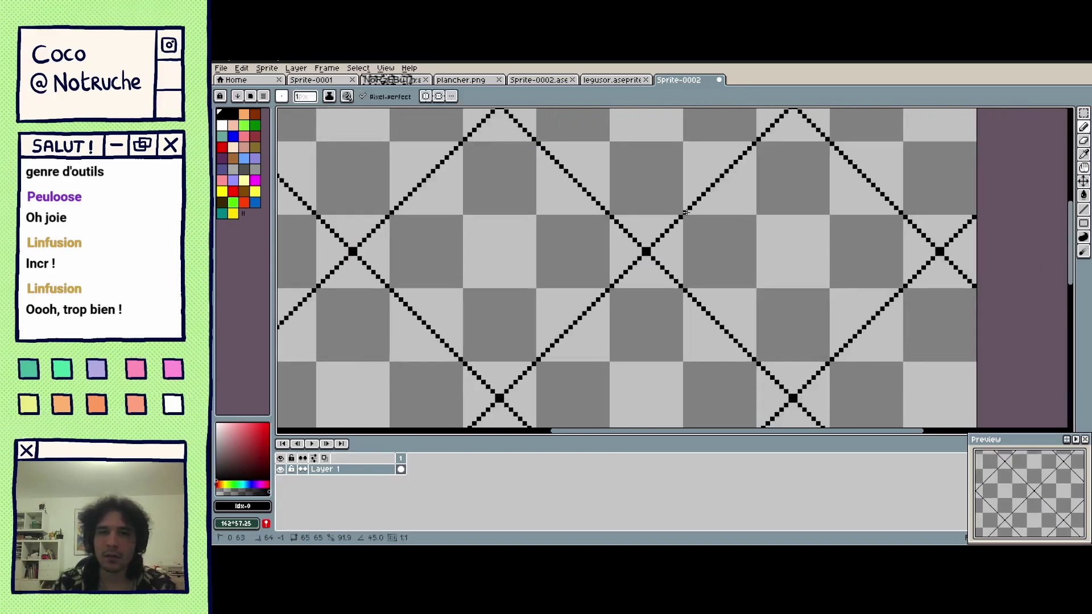
pyautogui.click(686, 212)
pyautogui.hotkey('ctrl', 'a')
pyautogui.scroll(-2, 682, 295)
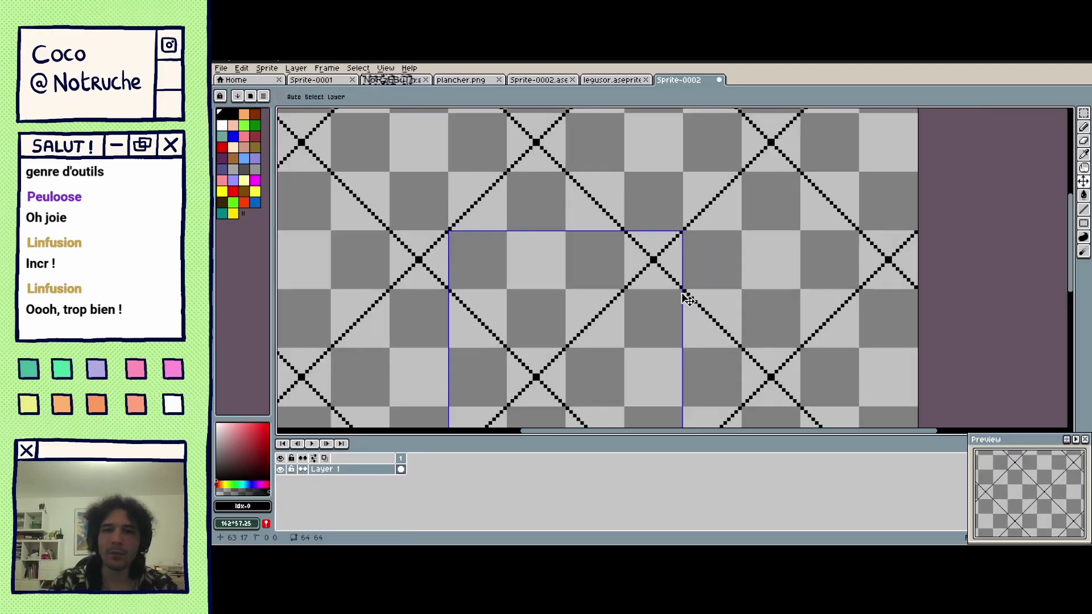
pyautogui.scroll(-1, 686, 300)
pyautogui.hotkey('ctrl', 'd')
pyautogui.press('b')
pyautogui.hscroll(2, 687, 299)
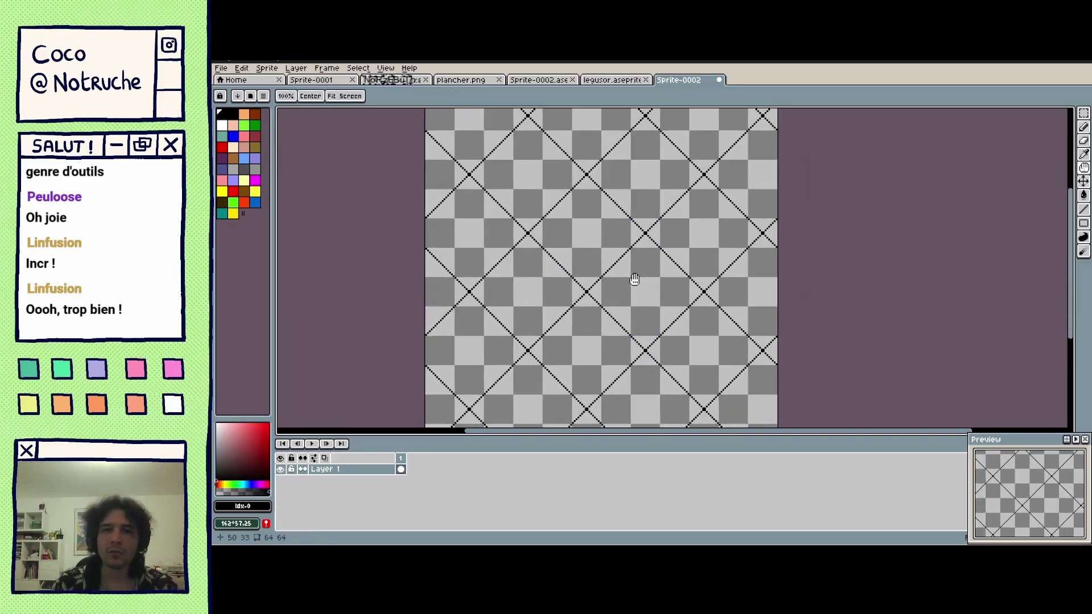
pyautogui.click(596, 299)
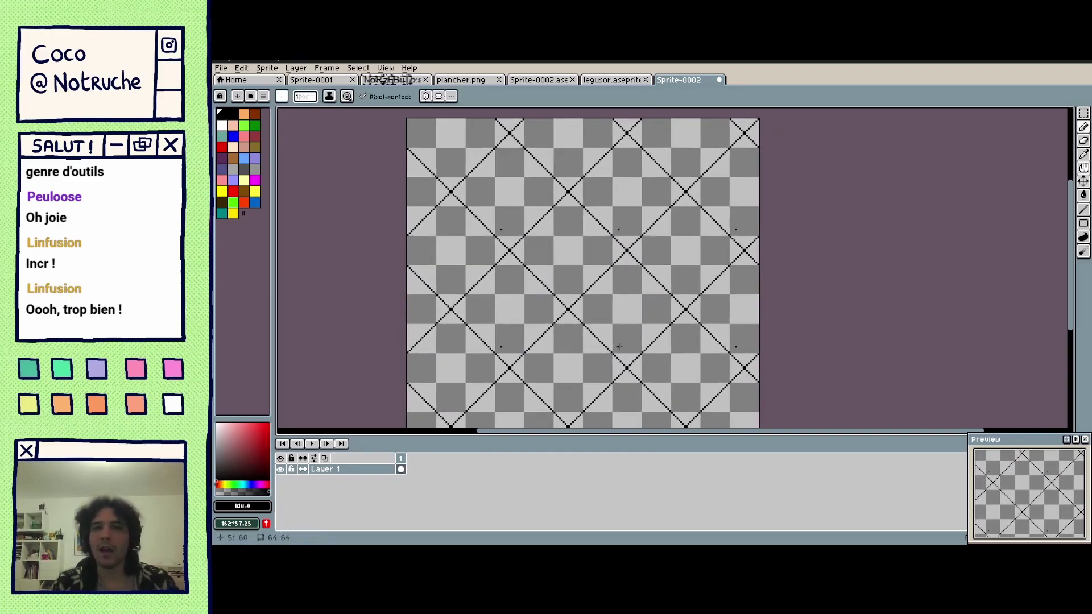
# Turn off tiled mode so Sprite-0002 displays as a single tile.
pyautogui.click(385, 68)
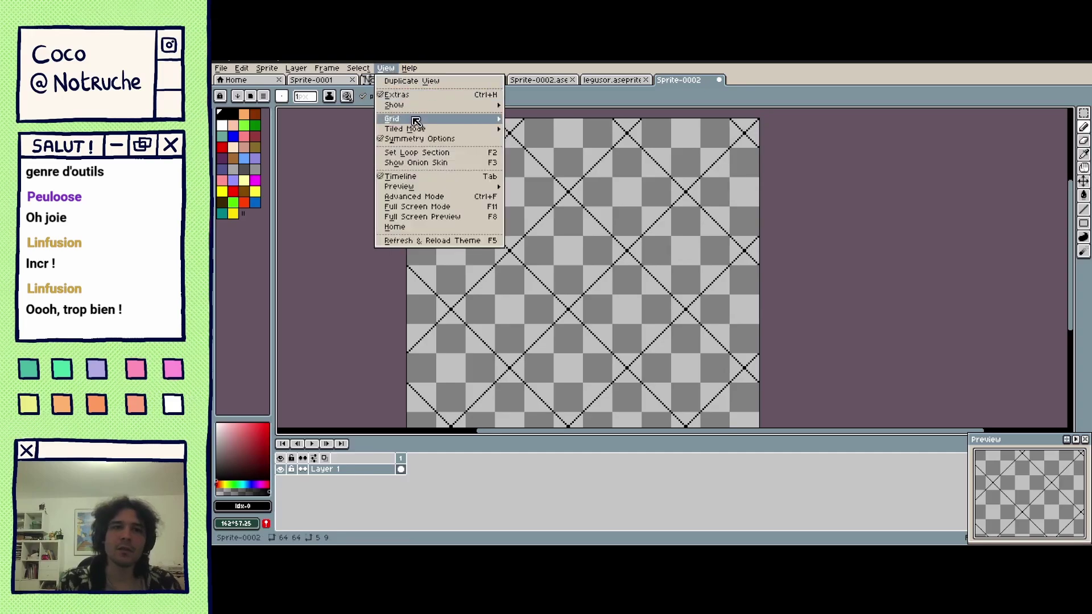
pyautogui.moveTo(465, 129)
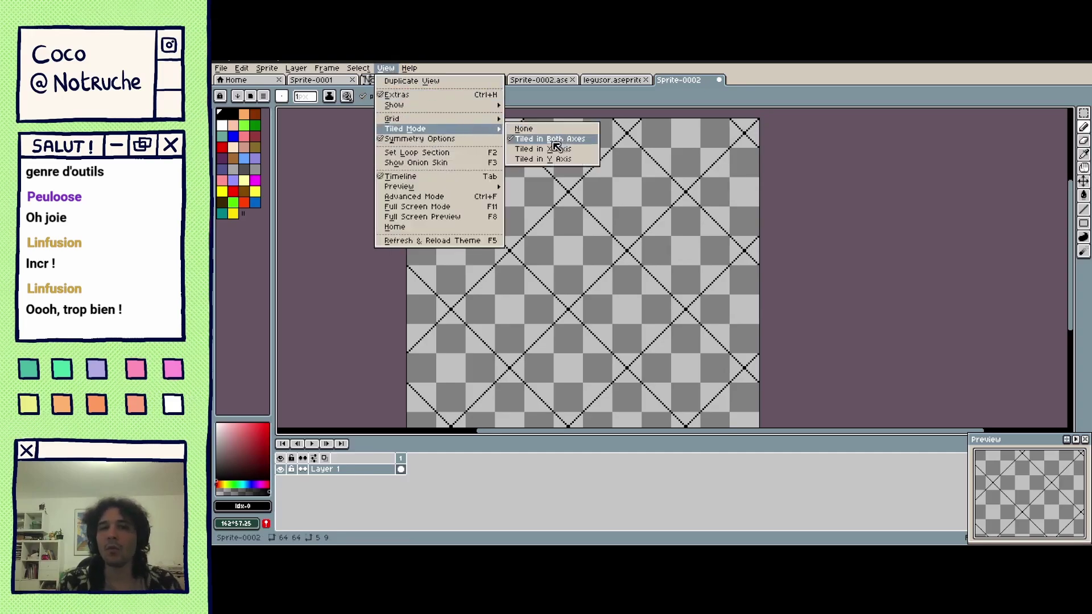
pyautogui.click(526, 129)
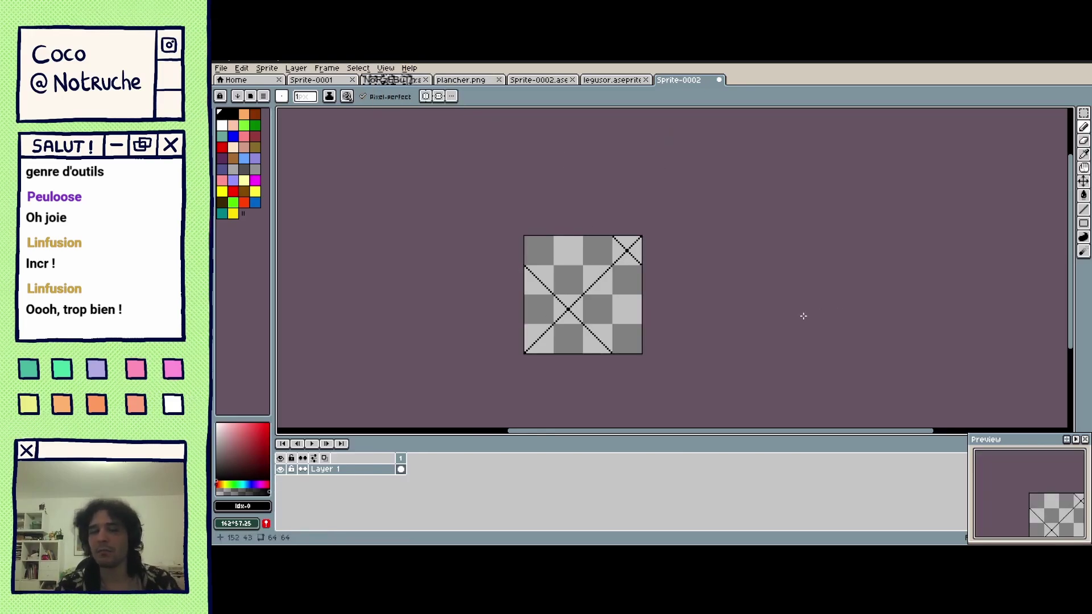
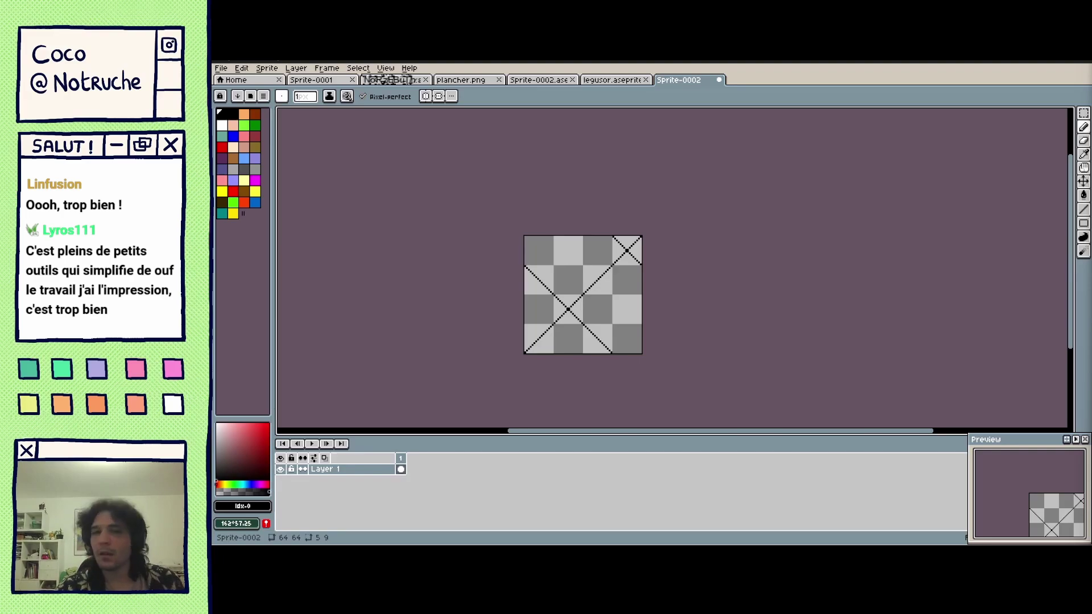
# Open the character image "an" (PNG) from the ink24 folder in Aseprite.
pyautogui.moveTo(1091, 270); pyautogui.dragTo(938, 146)
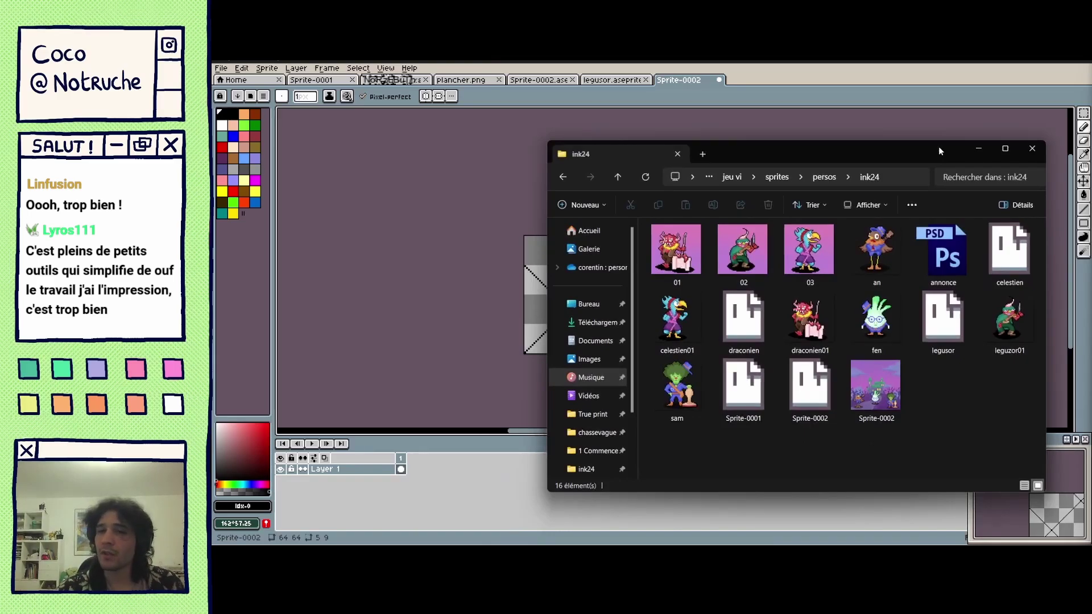
pyautogui.moveTo(926, 149); pyautogui.dragTo(840, 148)
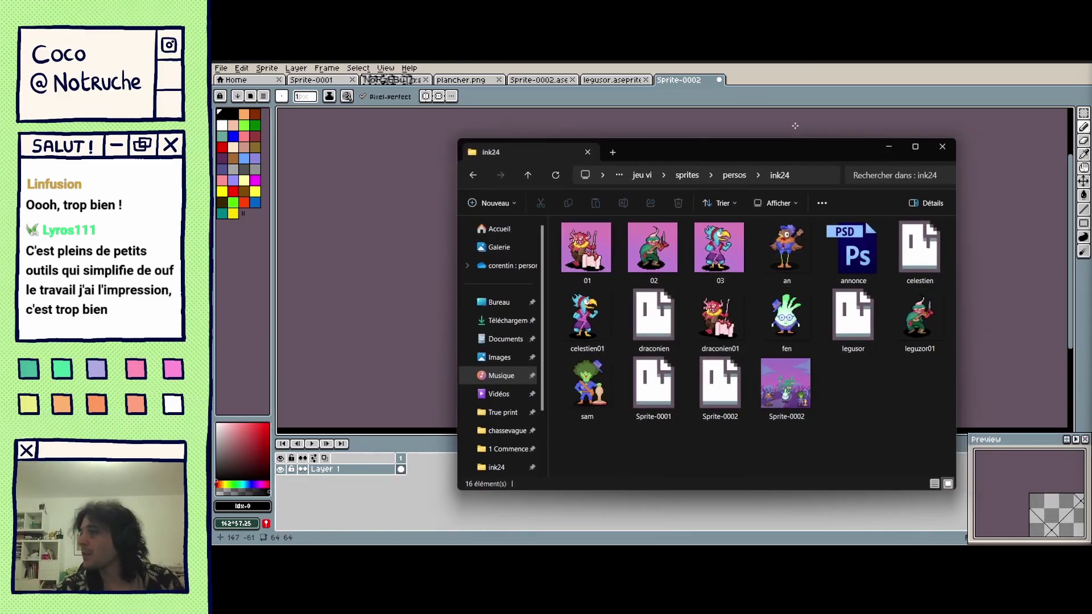
pyautogui.moveTo(798, 149); pyautogui.dragTo(695, 189)
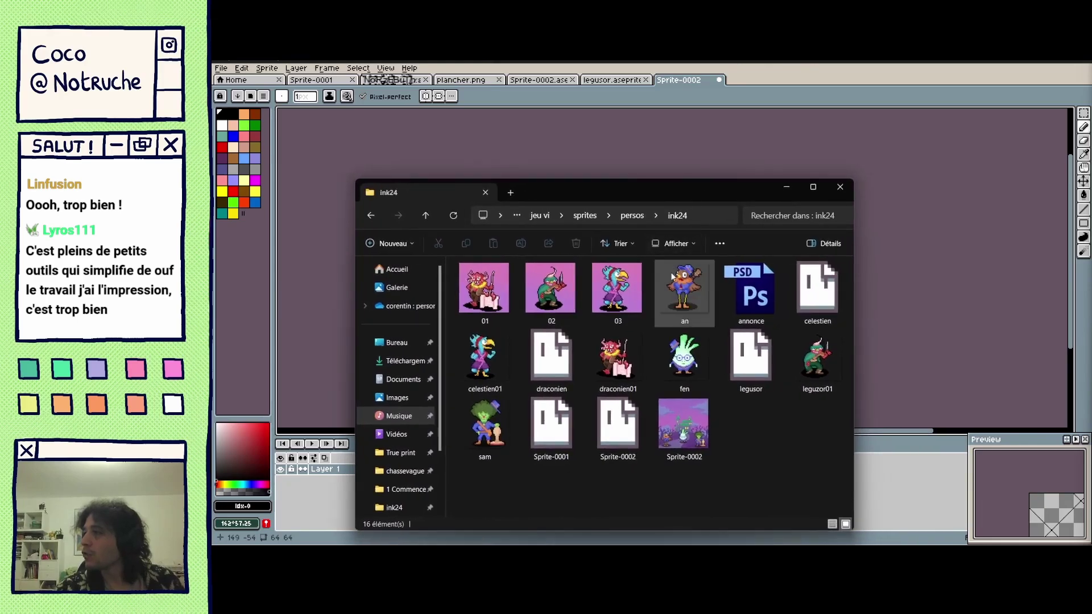
pyautogui.click(674, 278)
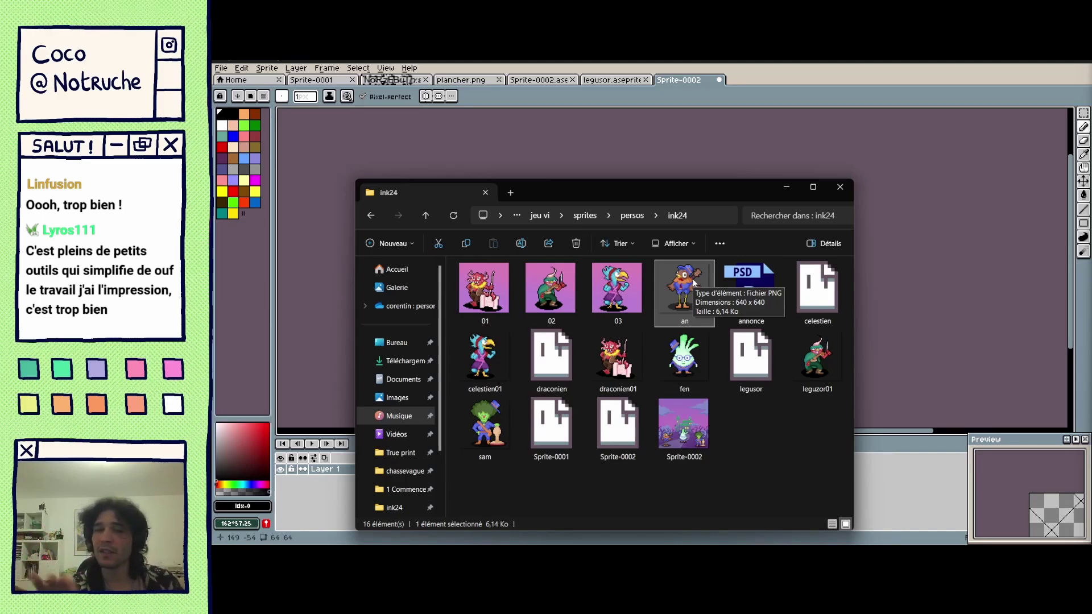
pyautogui.moveTo(693, 283); pyautogui.dragTo(769, 83)
pyautogui.click(817, 67)
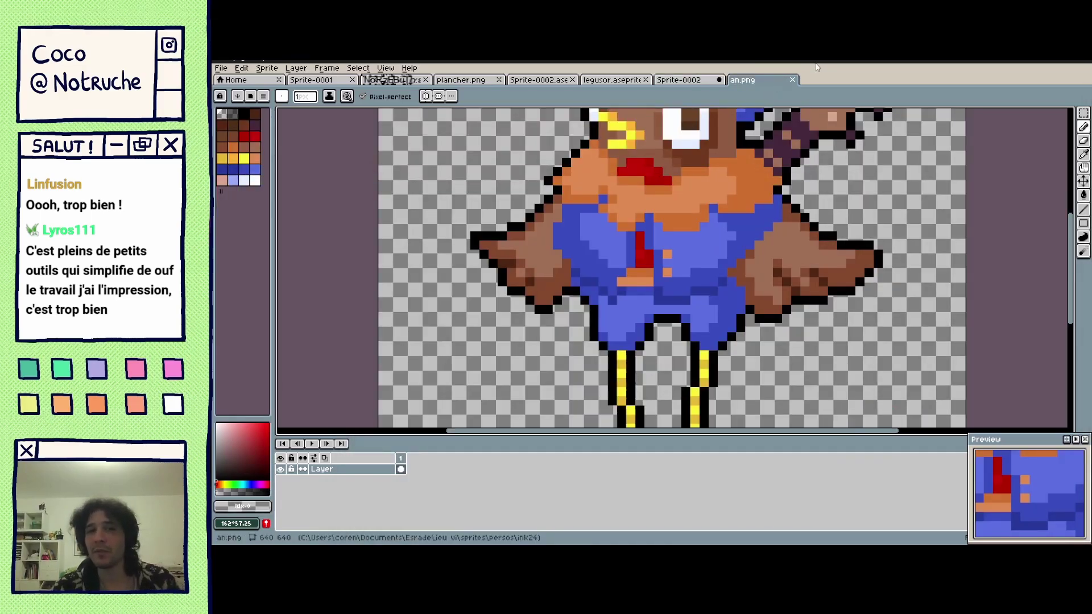
pyautogui.press('space')
pyautogui.moveTo(789, 302); pyautogui.dragTo(730, 391)
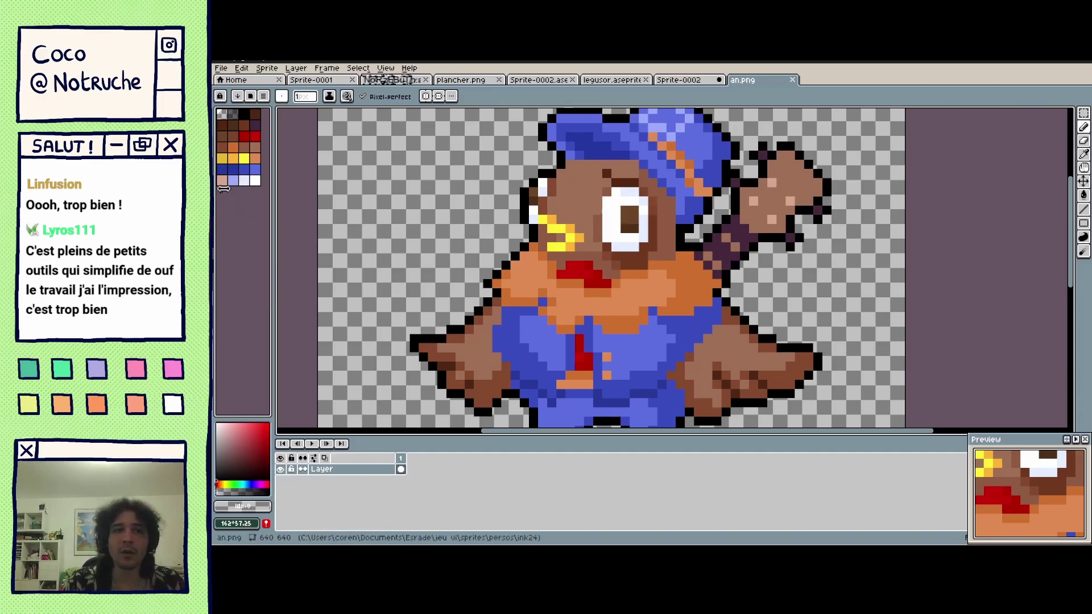
pyautogui.click(240, 97)
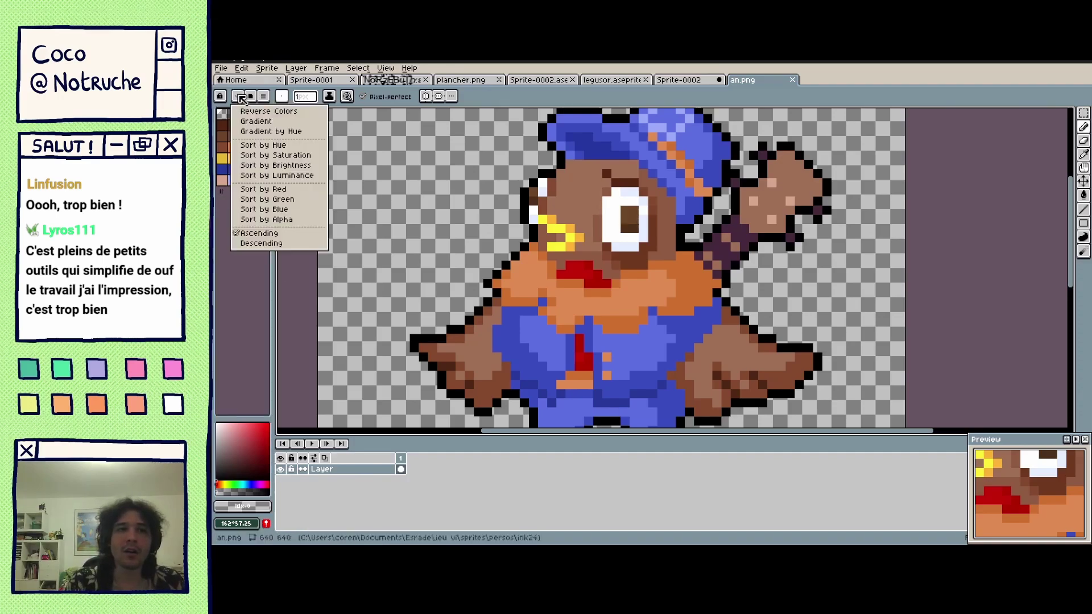
pyautogui.click(266, 97)
pyautogui.click(265, 96)
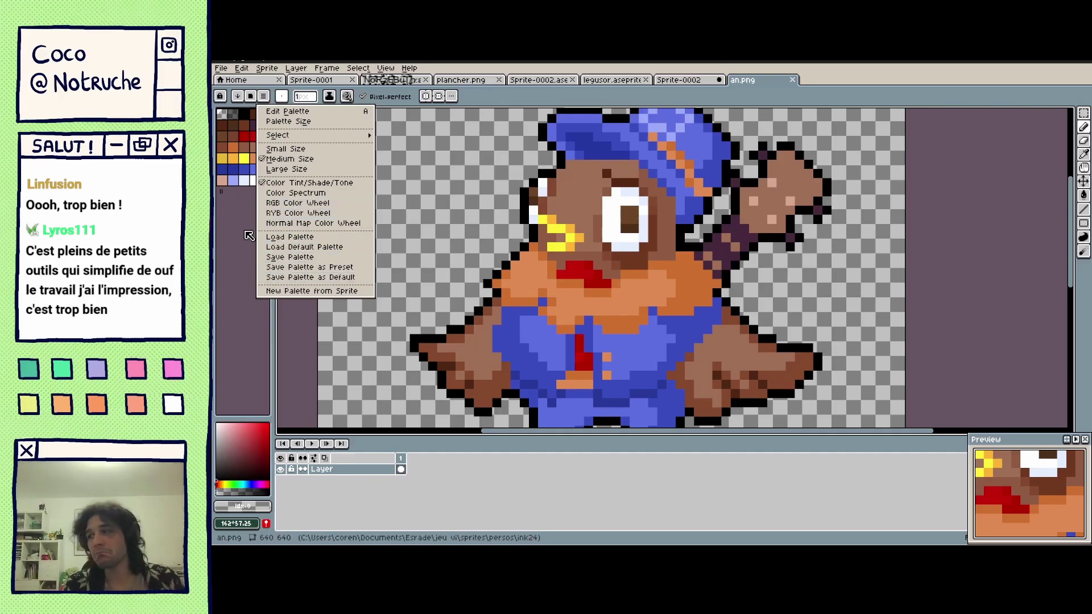
pyautogui.click(249, 259)
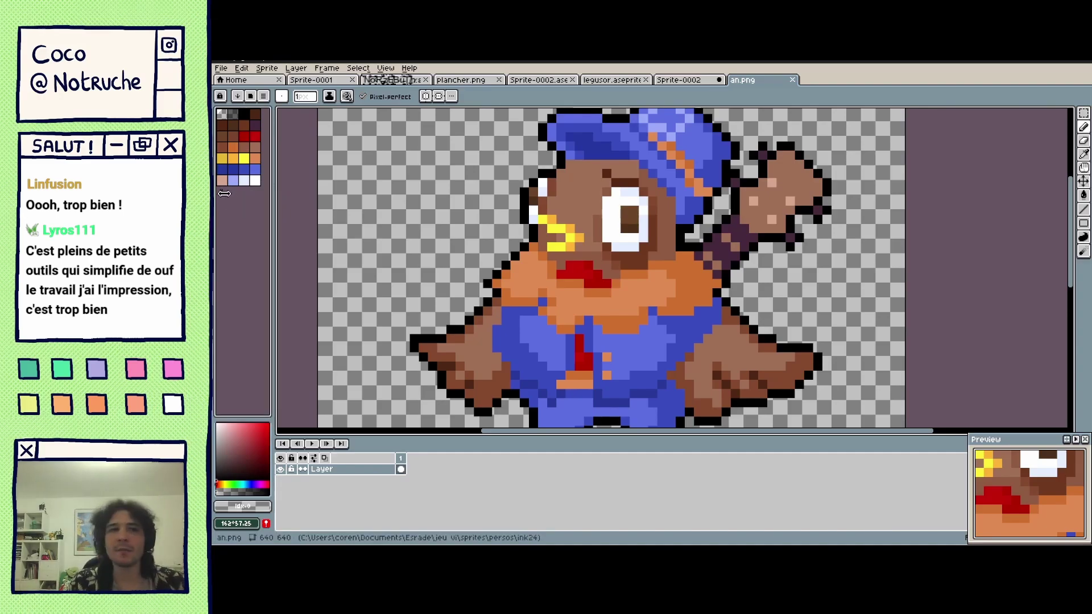
# Enlarge an.png's palette with several rows of black entries and select the first new one.
pyautogui.moveTo(223, 192); pyautogui.dragTo(254, 224)
pyautogui.click(259, 424)
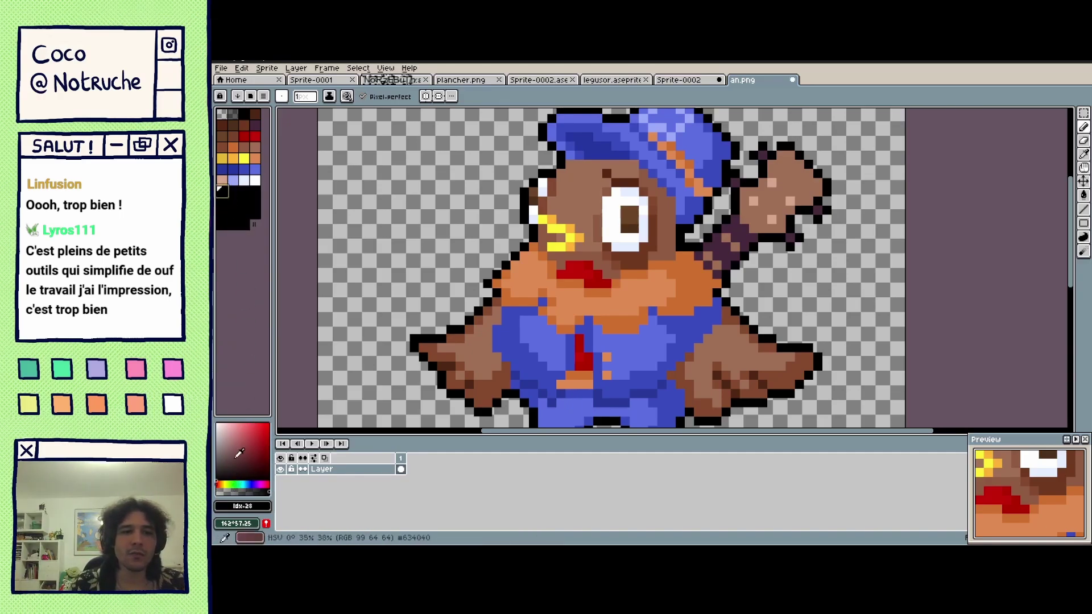
pyautogui.click(225, 195)
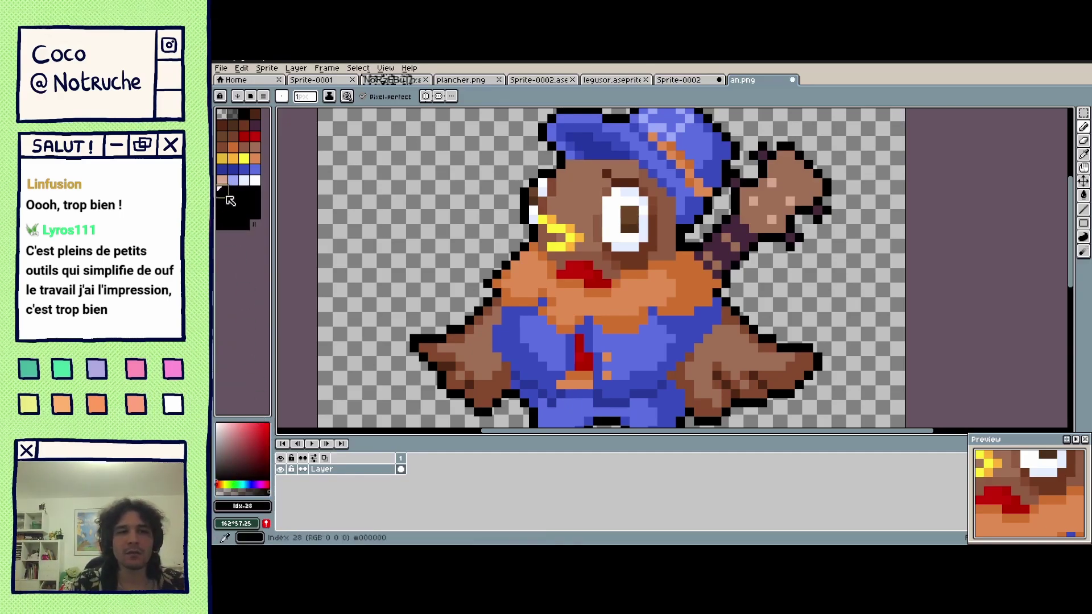
# Unlock the palette for editing and set the first new entry to dark red.
pyautogui.click(270, 96)
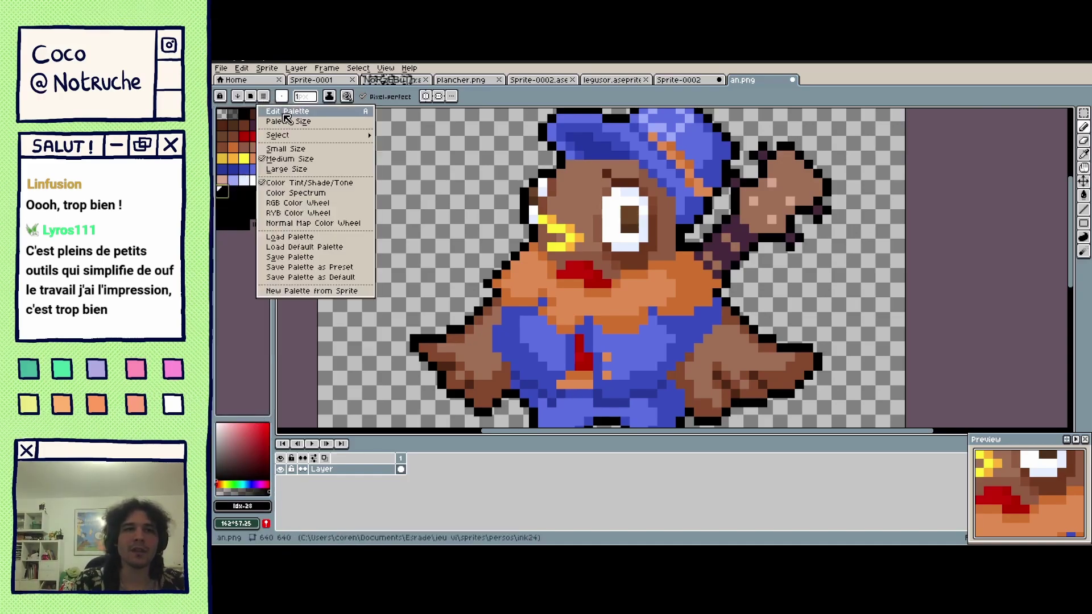
pyautogui.click(287, 111)
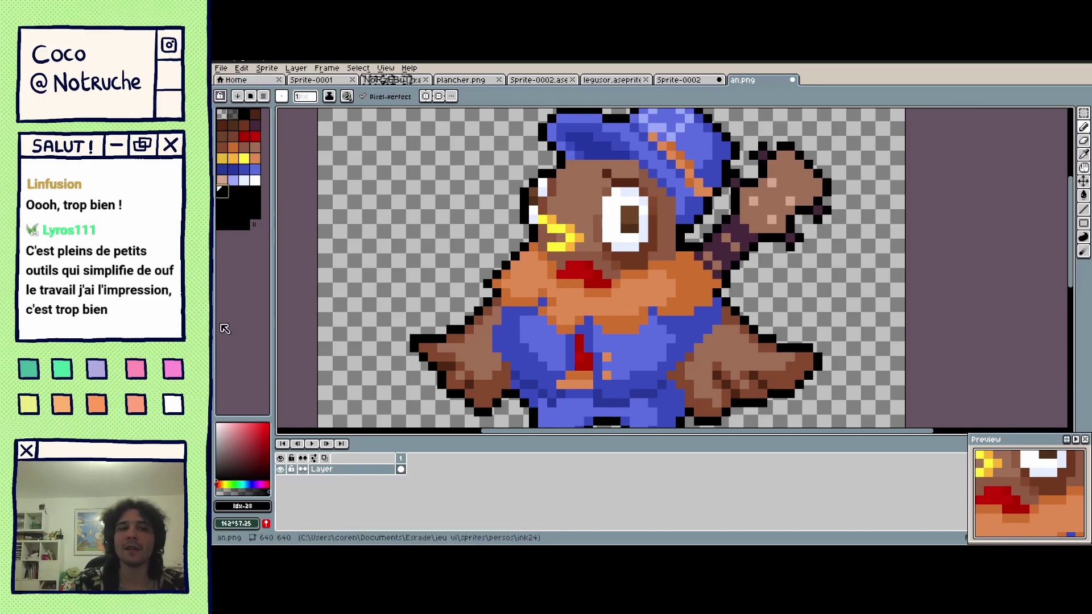
pyautogui.click(260, 423)
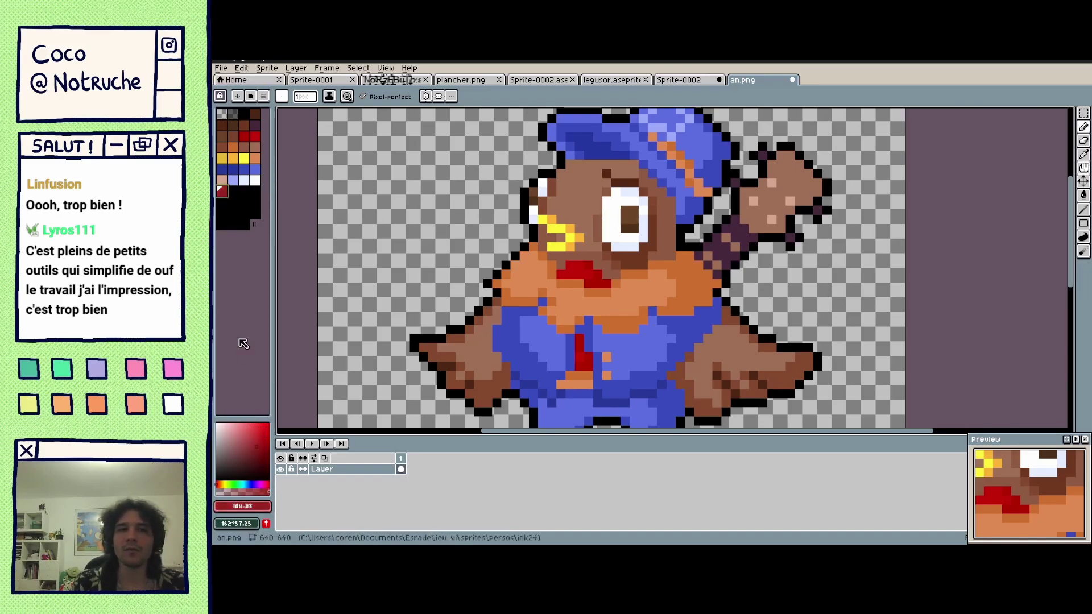
# Set the new black palette entry at index 33 to bright green.
pyautogui.click(230, 201)
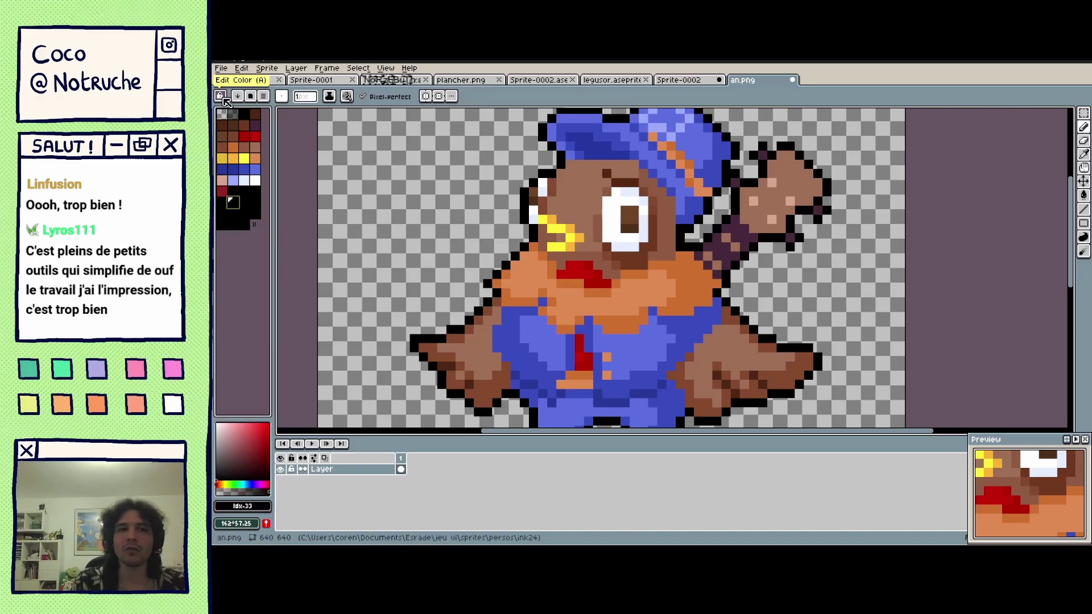
pyautogui.click(229, 456)
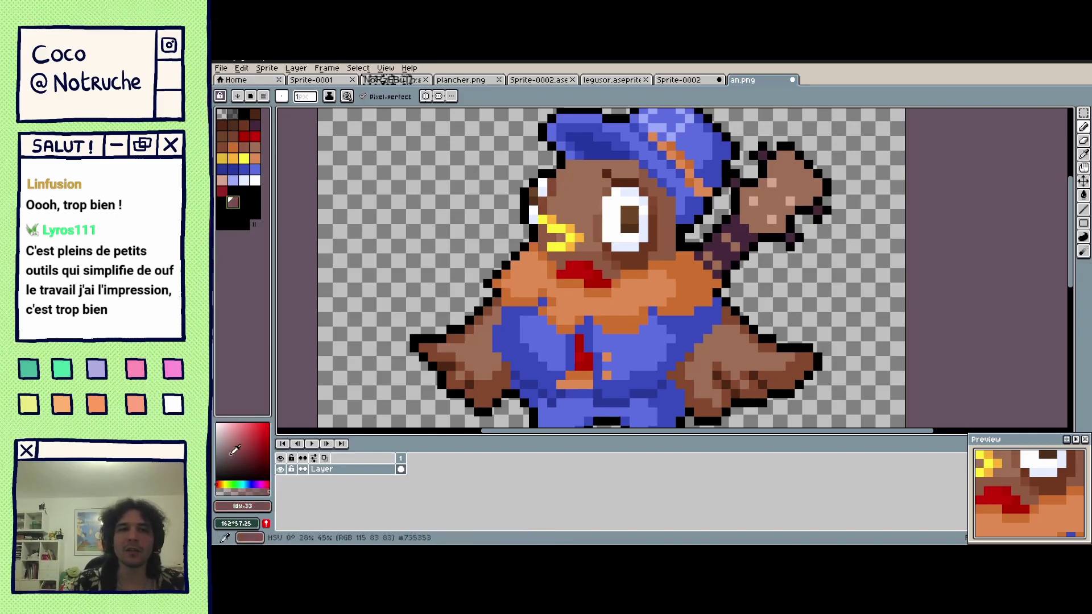
pyautogui.click(235, 484)
pyautogui.click(255, 434)
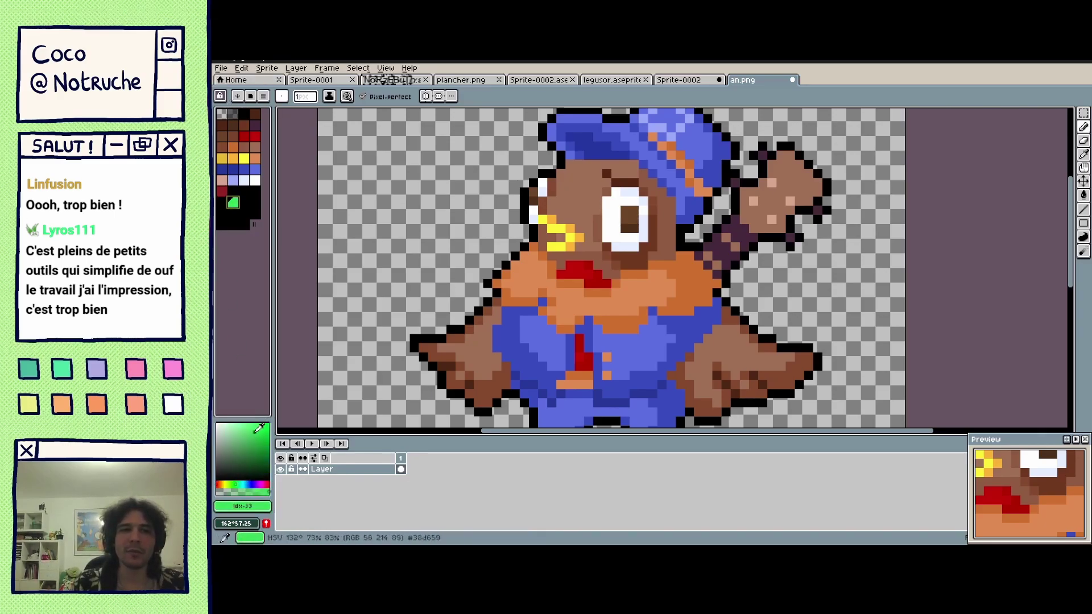
# Lock the palette against editing and choose the new green entry as the drawing colour.
pyautogui.click(243, 214)
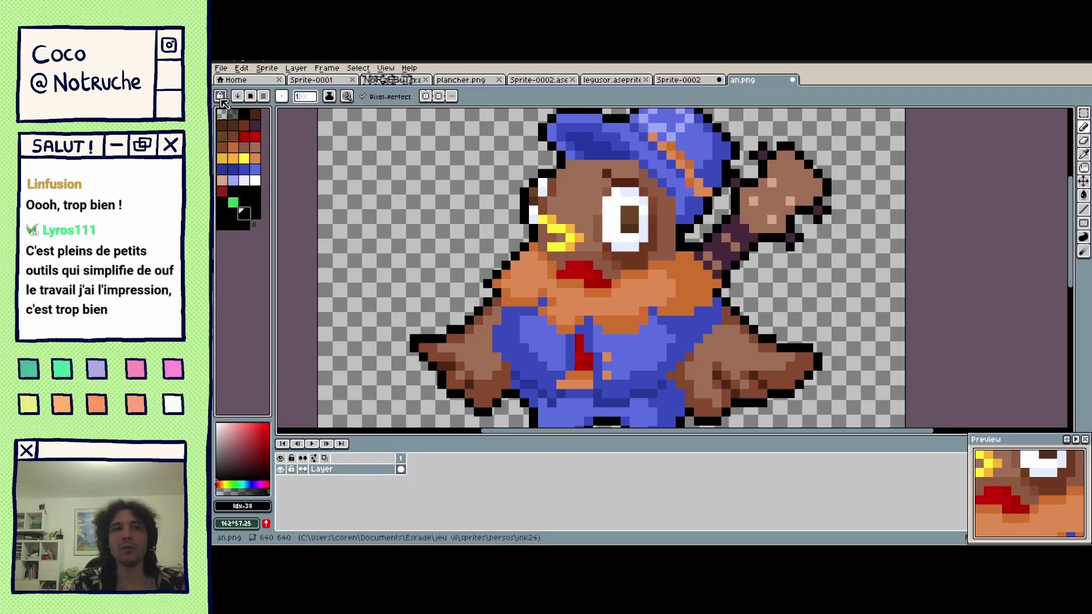
pyautogui.click(233, 202)
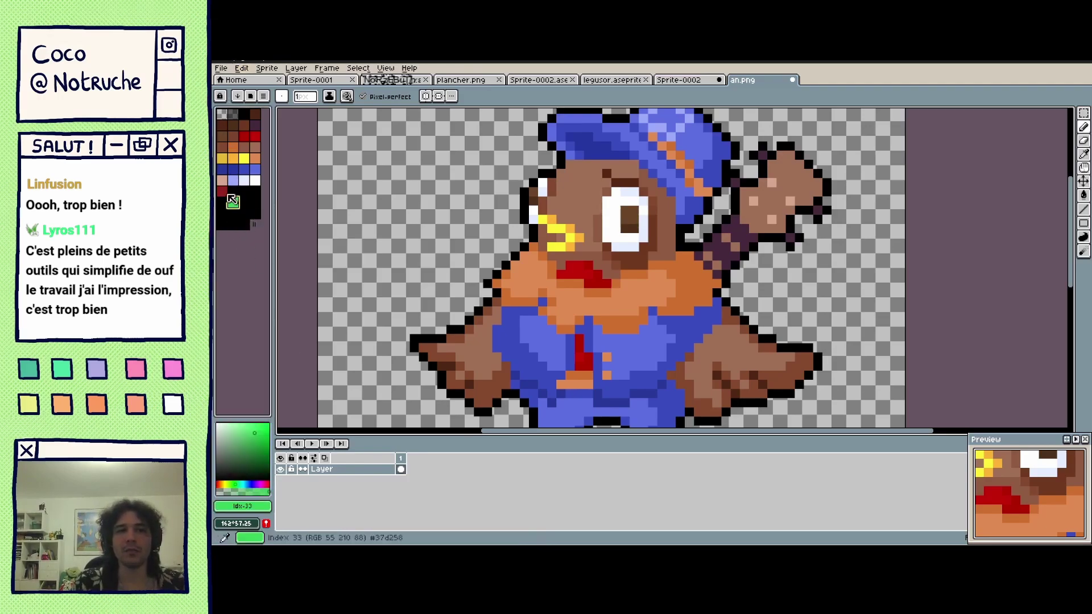
pyautogui.click(222, 191)
pyautogui.click(234, 203)
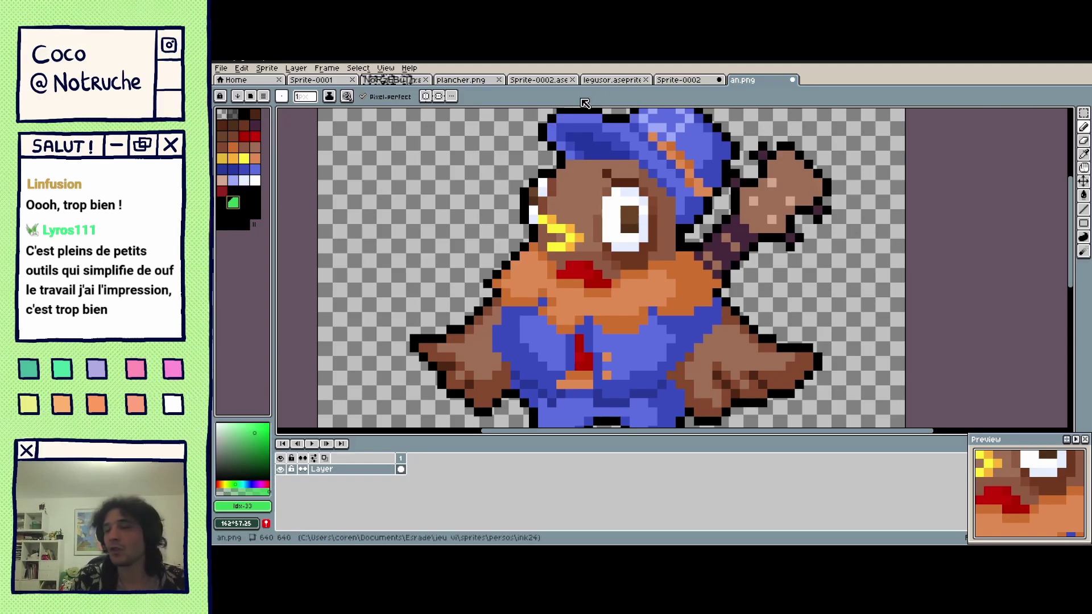
# Return to Sprite-0002 and choose the Paint Bucket tool with magenta as the fill colour.
pyautogui.click(698, 80)
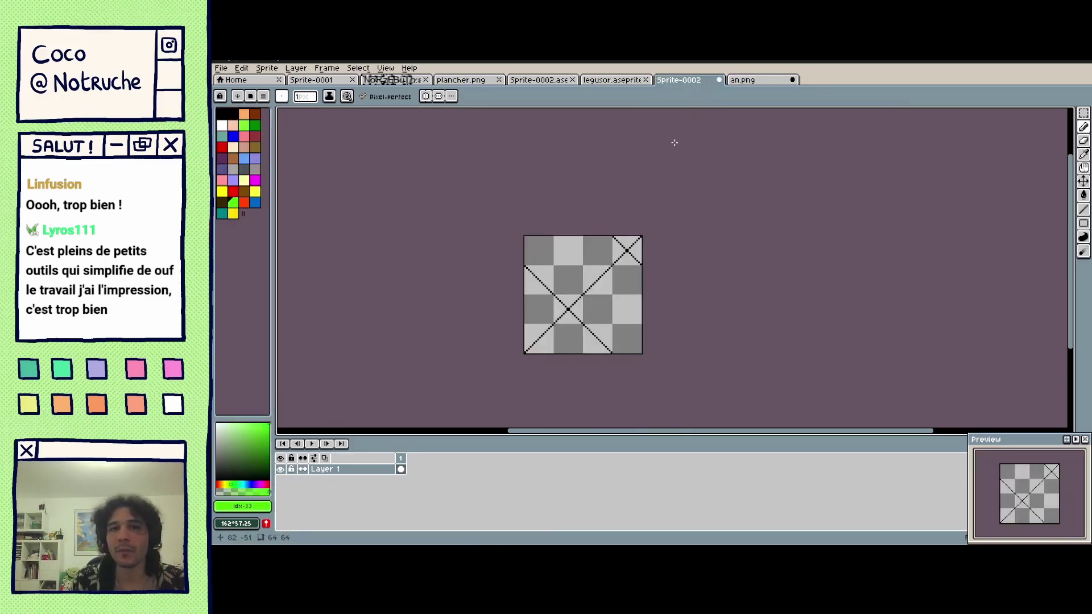
pyautogui.click(1084, 195)
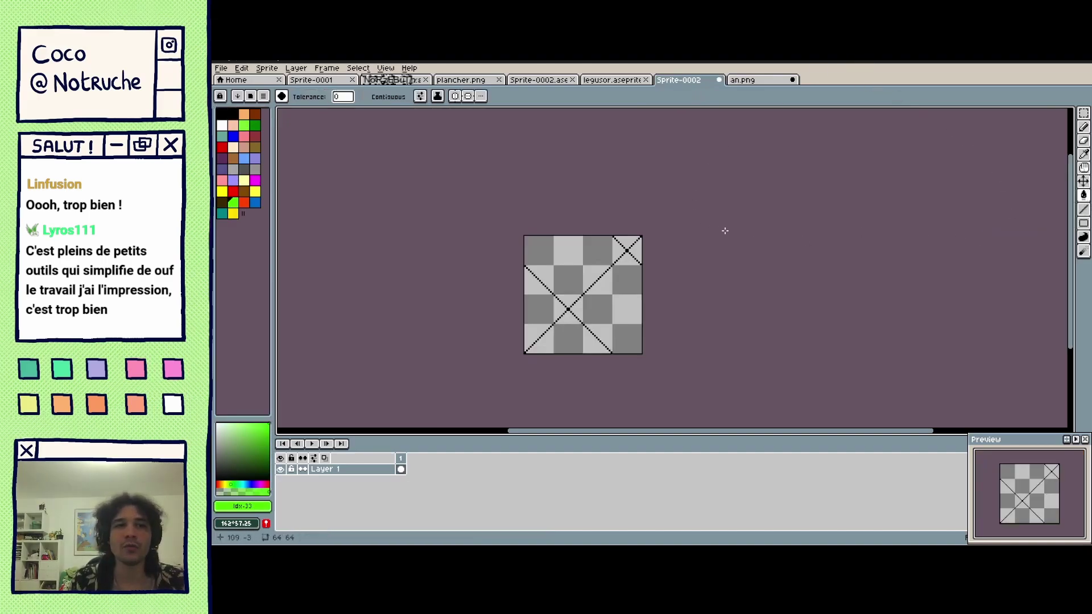
pyautogui.click(255, 181)
# Try filling the transparent areas with magenta while Contiguous is off, and undo the fill.
pyautogui.click(597, 330)
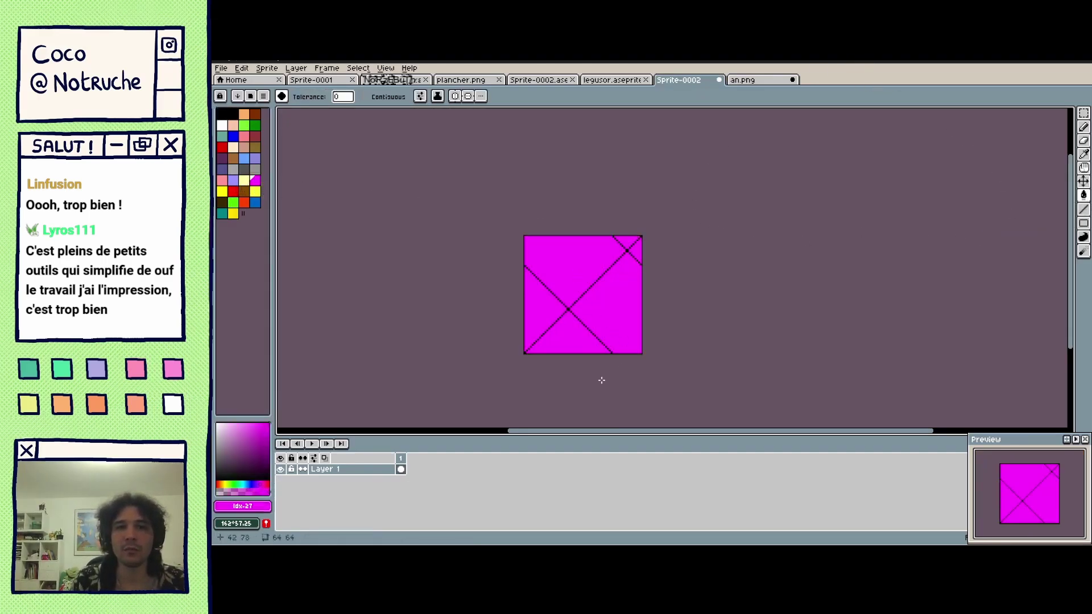
pyautogui.hotkey('ctrl', 'z')
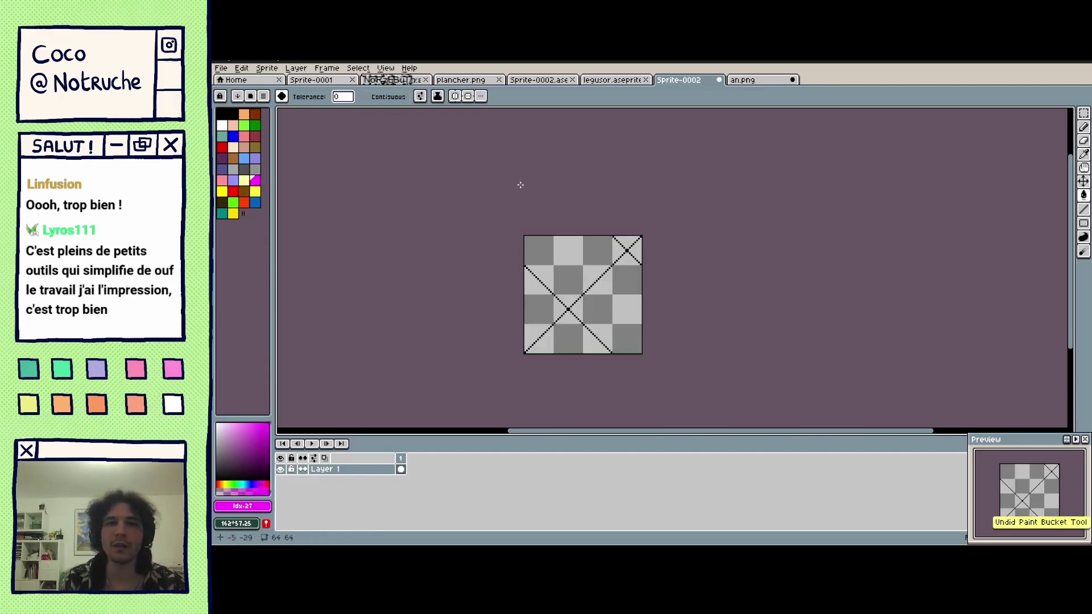
# Turn on Contiguous and fill the tile's large upper region magenta and its lower triangle yellow.
pyautogui.click(388, 98)
pyautogui.click(569, 261)
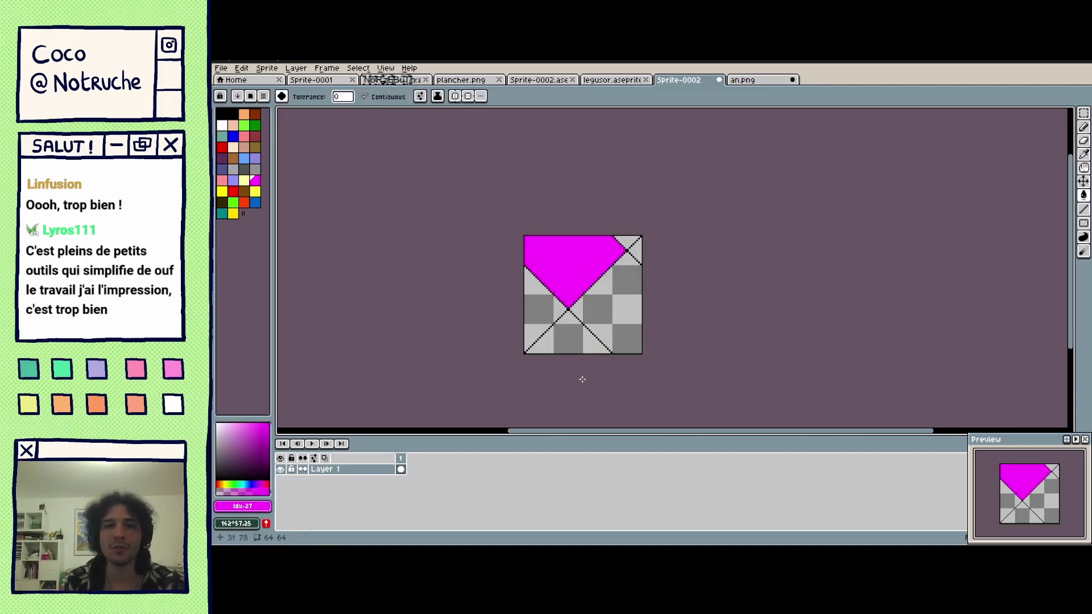
pyautogui.click(255, 191)
pyautogui.click(569, 335)
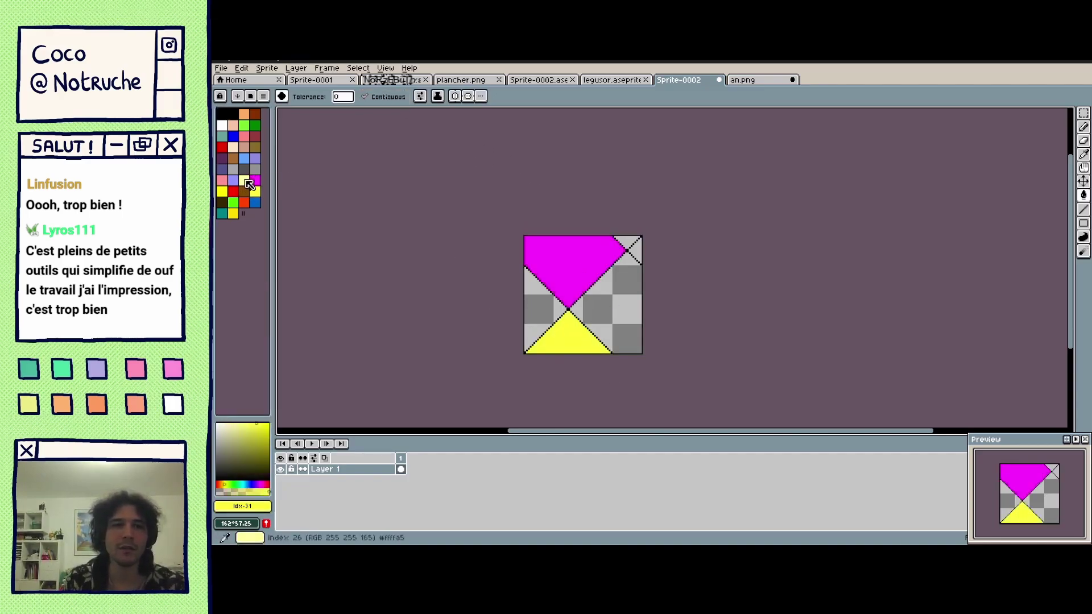
# Fill the tile's left triangle with slate purple and its large right region with red.
pyautogui.click(222, 170)
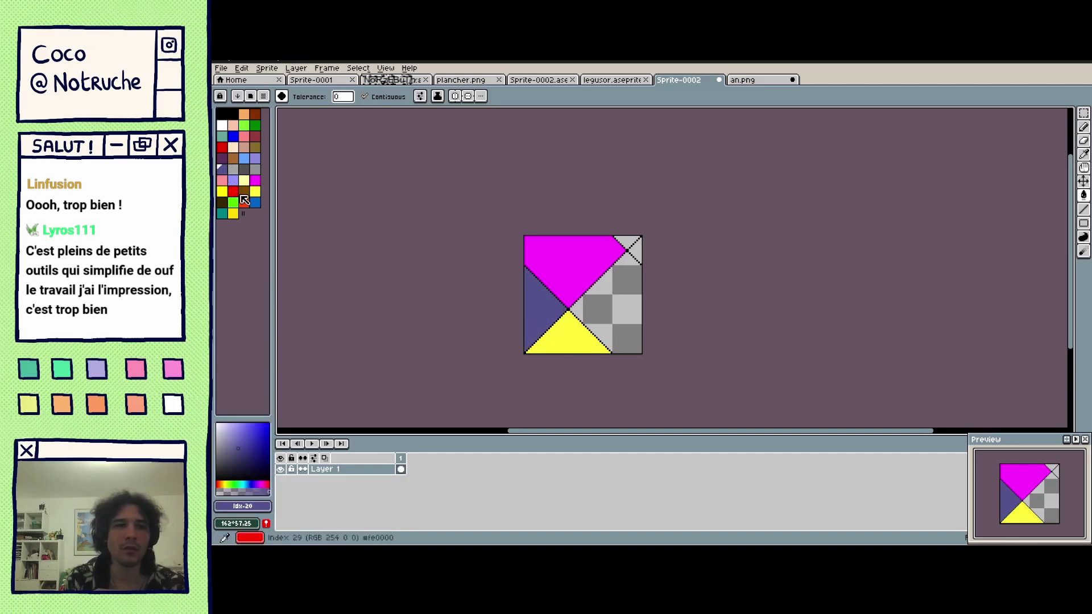
pyautogui.click(255, 181)
pyautogui.click(234, 191)
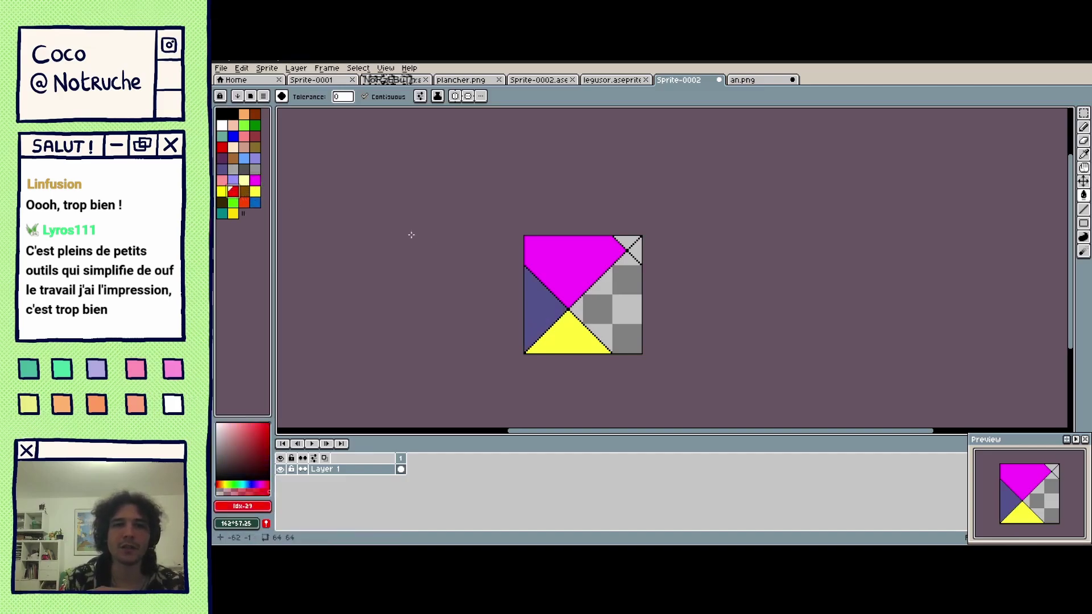
pyautogui.click(612, 310)
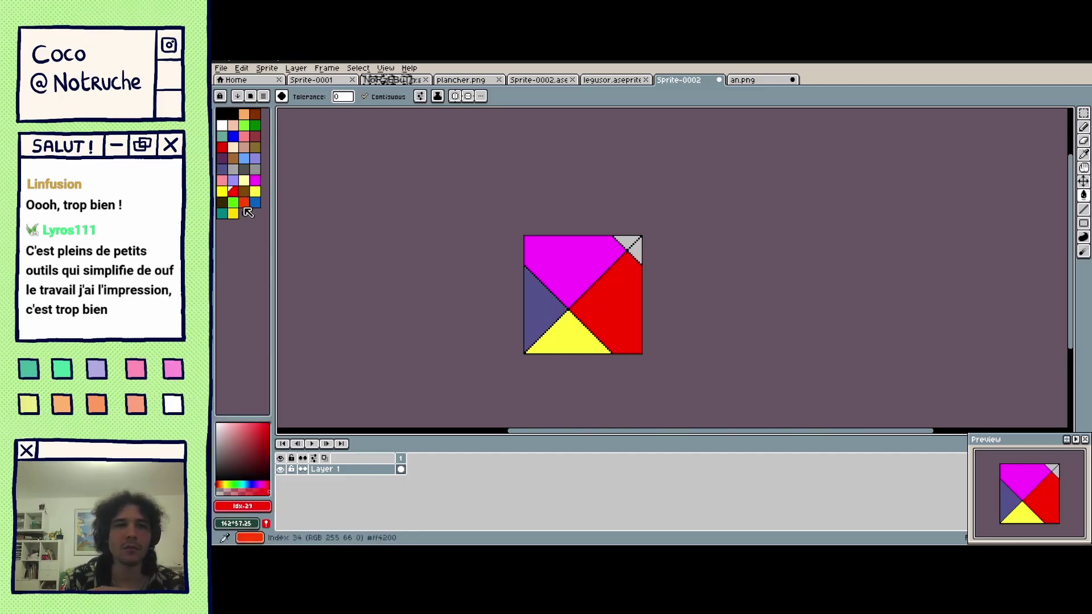
# Fill the two small triangles in the tile's upper-right corner, the right one green and the upper one blue.
pyautogui.click(233, 203)
pyautogui.click(636, 252)
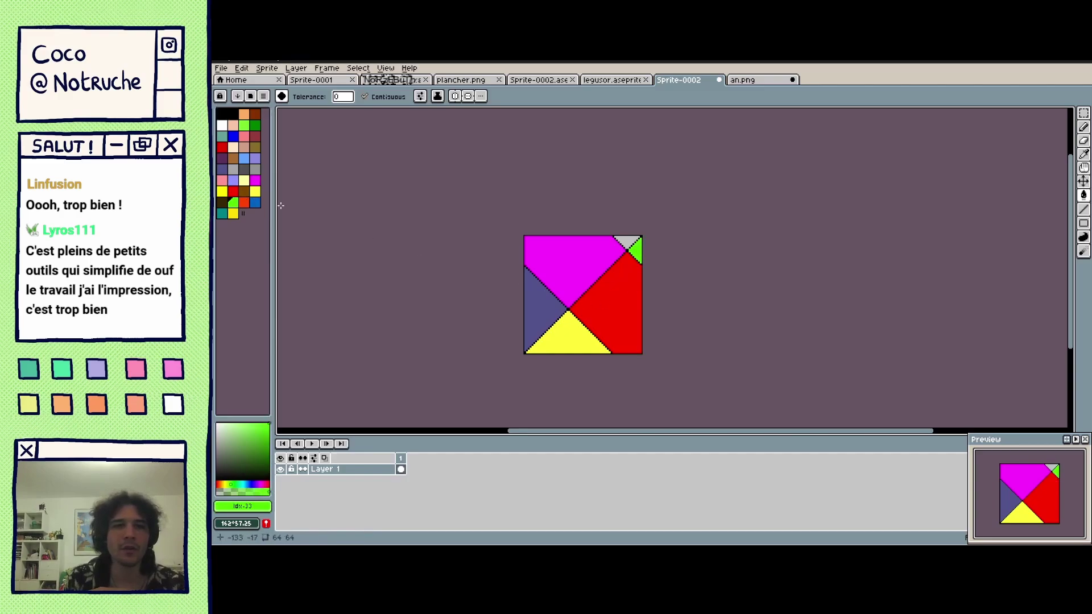
pyautogui.click(233, 137)
pyautogui.click(628, 240)
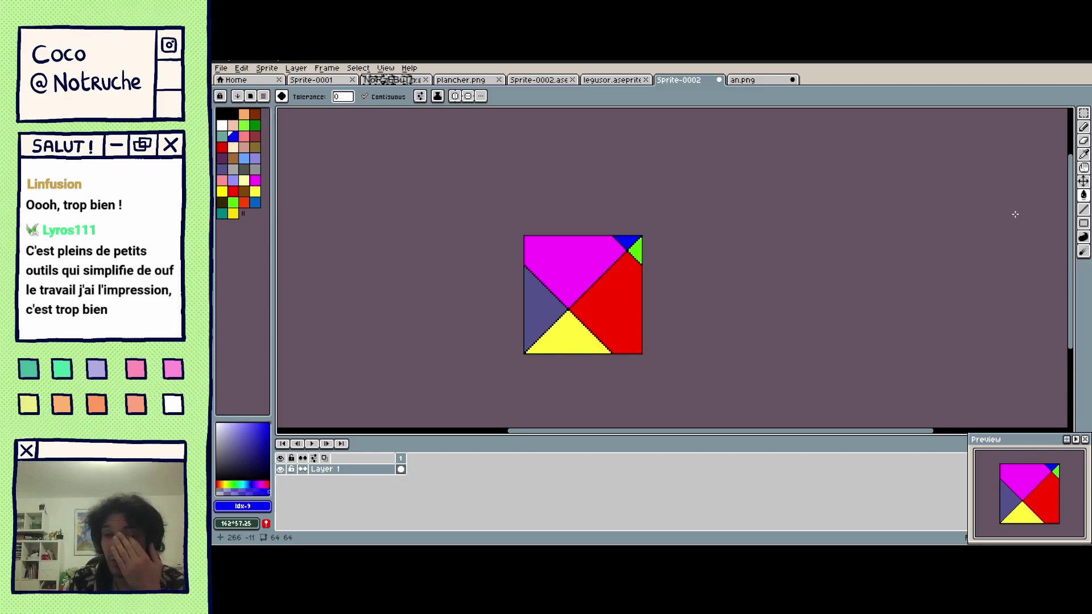
# Select the Gradient Tool and set the foreground colour to a muted green.
pyautogui.click(1085, 196)
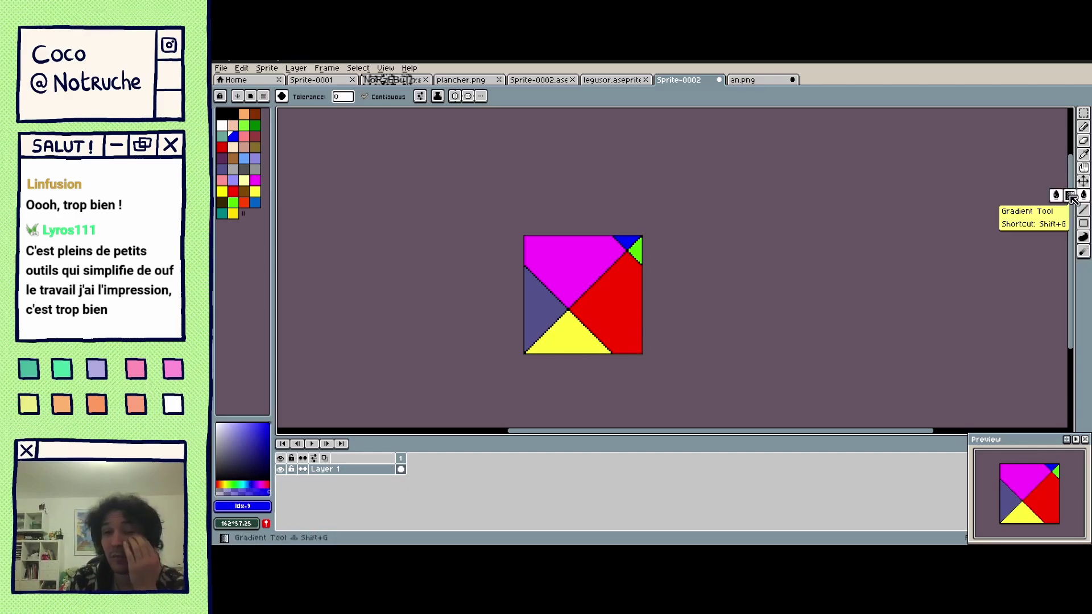
pyautogui.click(1070, 195)
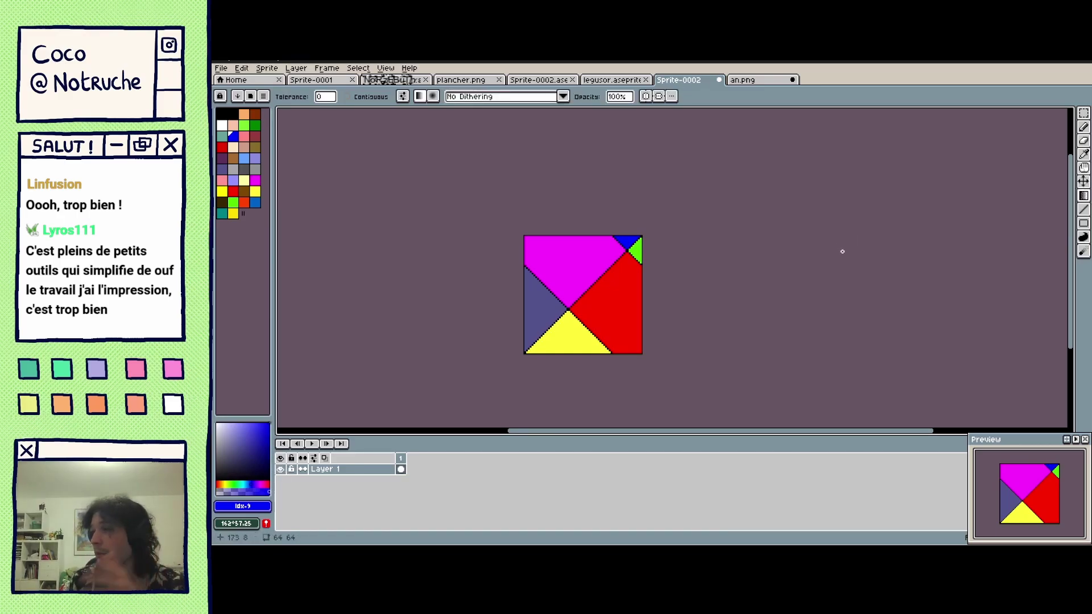
pyautogui.click(239, 482)
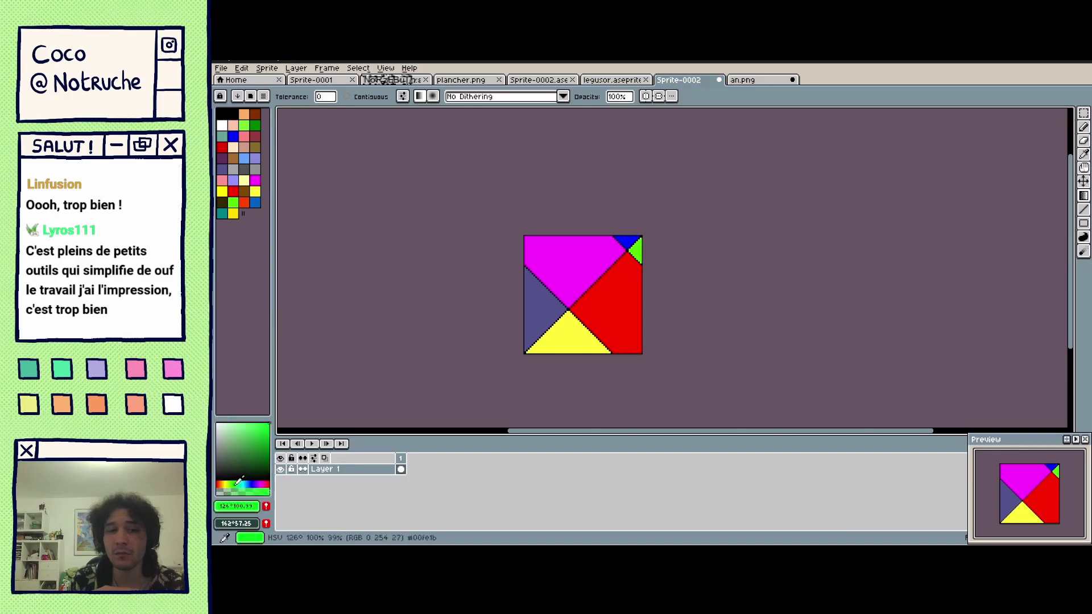
pyautogui.click(239, 440)
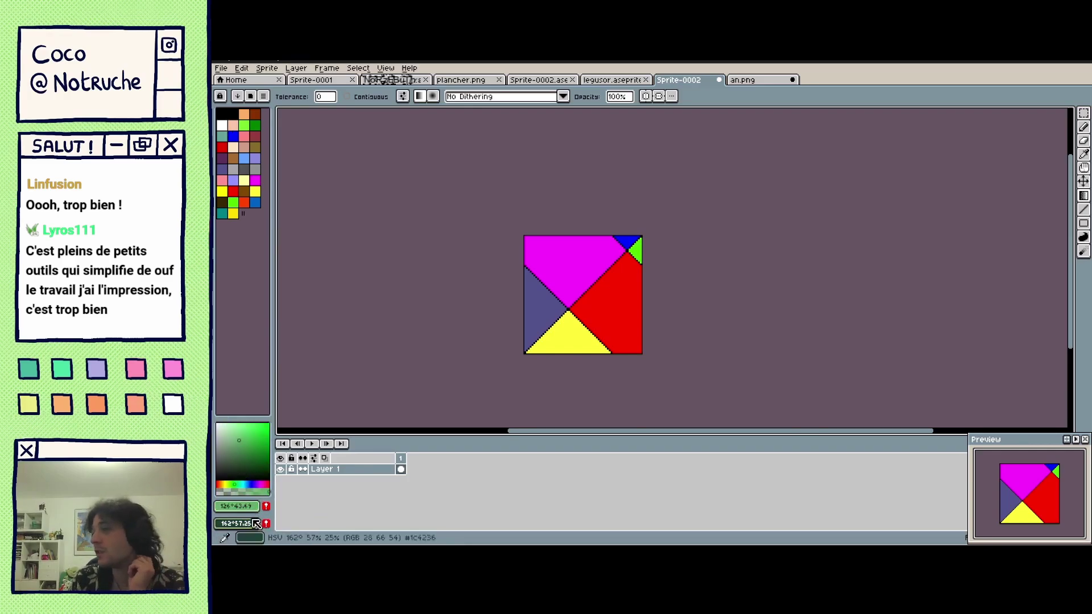
# Try light-to-dark green gradients without dithering in the tile's magenta region and its neighbours, undoing each one.
pyautogui.moveTo(573, 283); pyautogui.dragTo(563, 259)
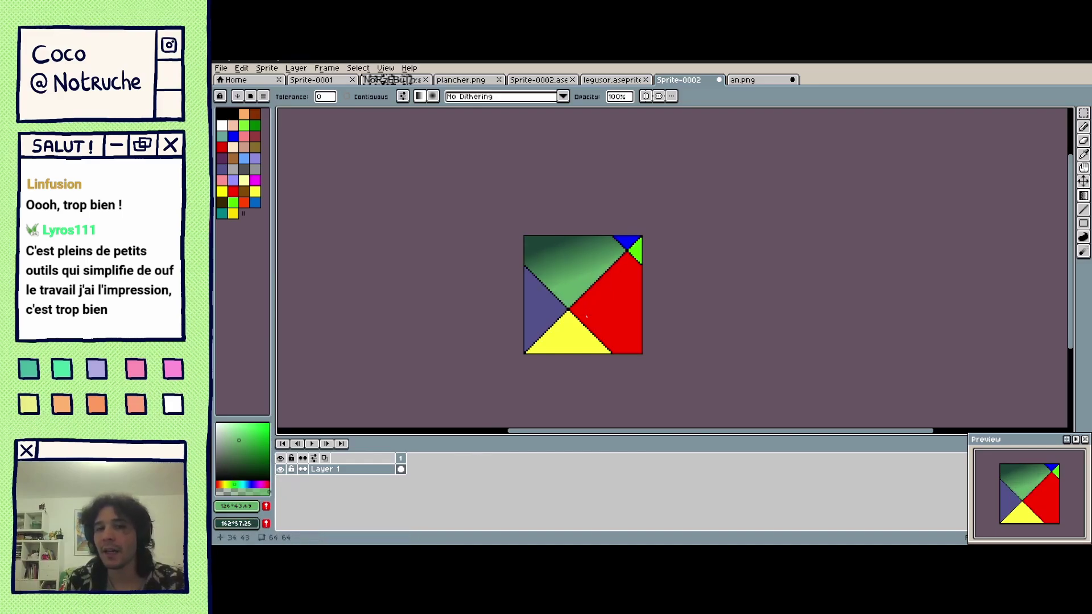
pyautogui.hotkey('ctrl', 'z')
pyautogui.moveTo(568, 301); pyautogui.dragTo(588, 227)
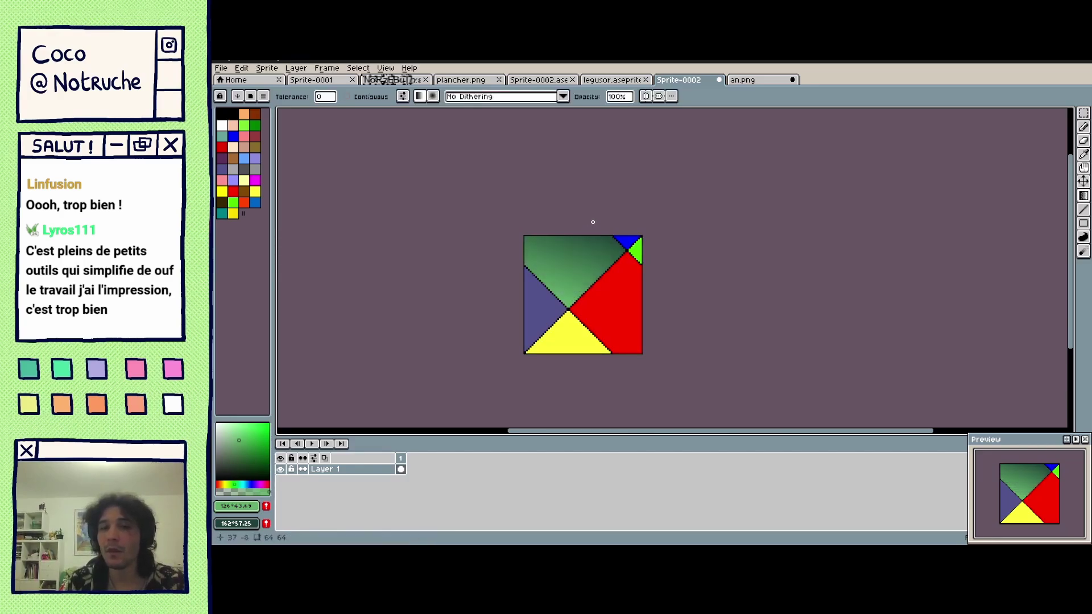
pyautogui.hotkey('ctrl', 'z')
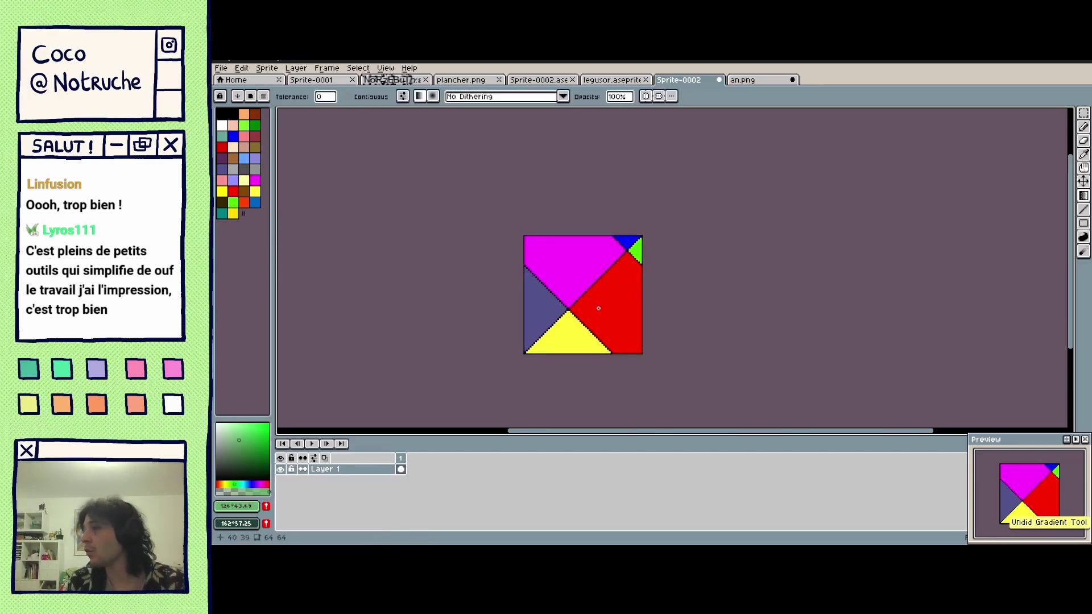
pyautogui.moveTo(592, 310); pyautogui.dragTo(653, 309)
pyautogui.hotkey('ctrl', 'z')
pyautogui.moveTo(586, 330); pyautogui.dragTo(575, 383)
pyautogui.hotkey('ctrl', 'z')
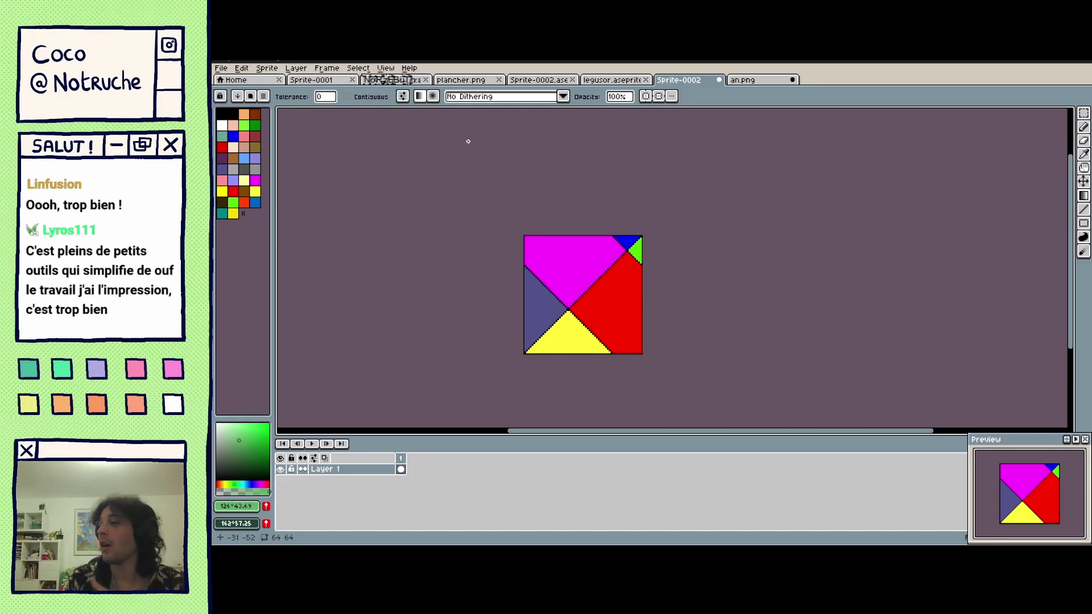
# Fill the tile's magenta upper region with a light-to-dark green gradient using Bayer Matrix 2x2 dithering.
pyautogui.click(510, 98)
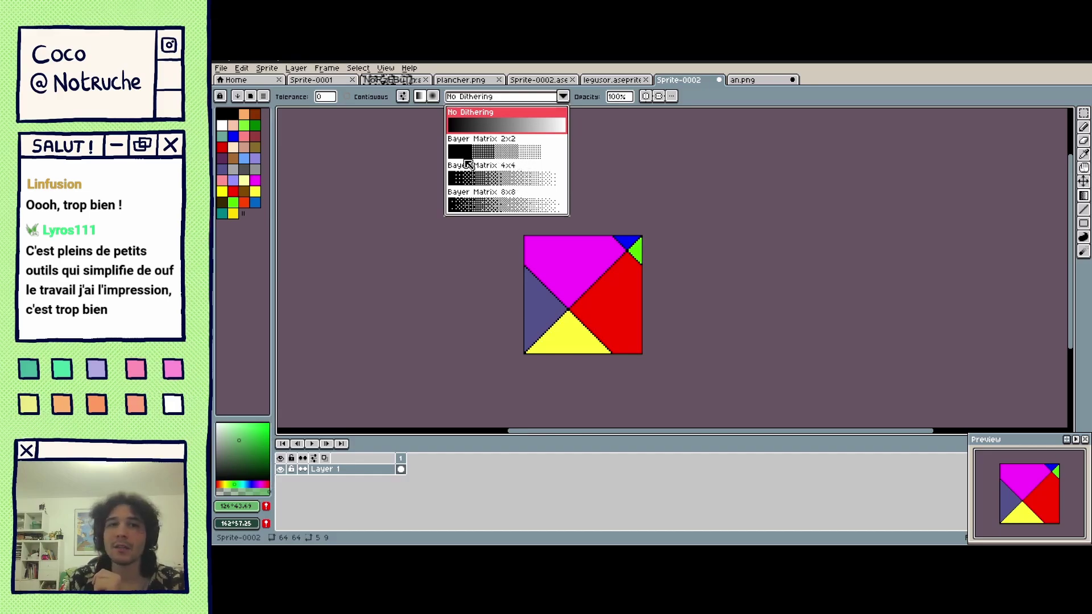
pyautogui.click(516, 150)
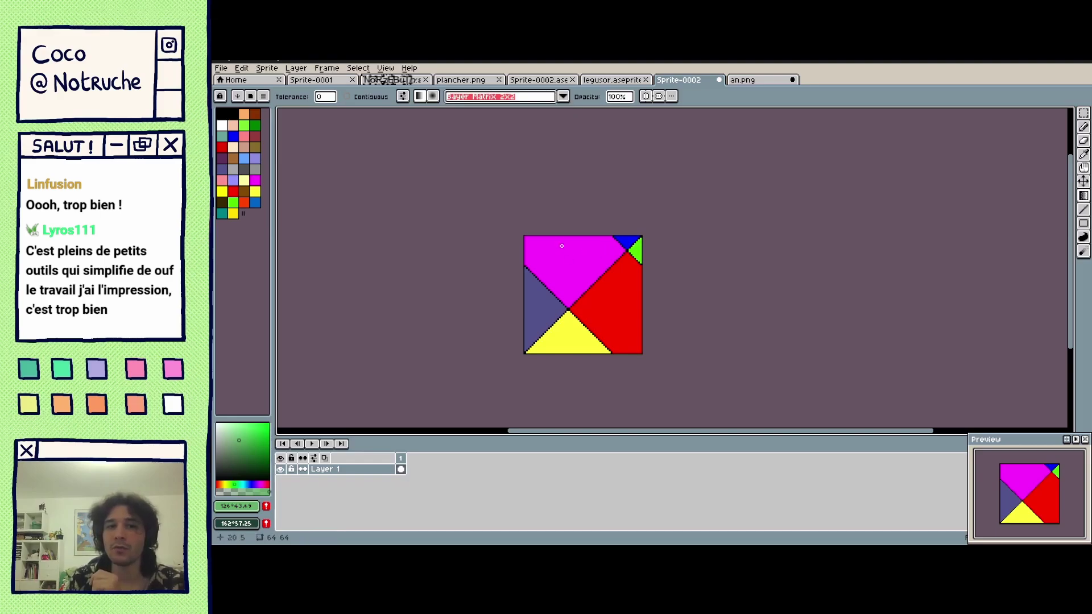
pyautogui.moveTo(561, 246); pyautogui.dragTo(569, 309)
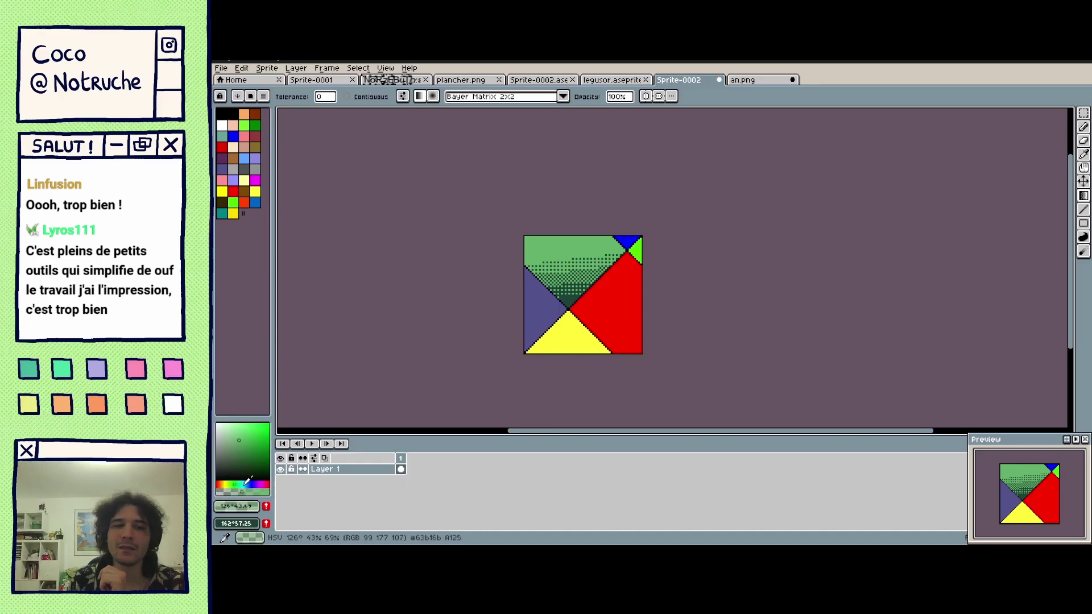
# Fill the tile's right region with a light-to-dark red gradient, trying Bayer Matrix 2x2 dithering and replacing it with Bayer Matrix 4x4.
pyautogui.click(268, 484)
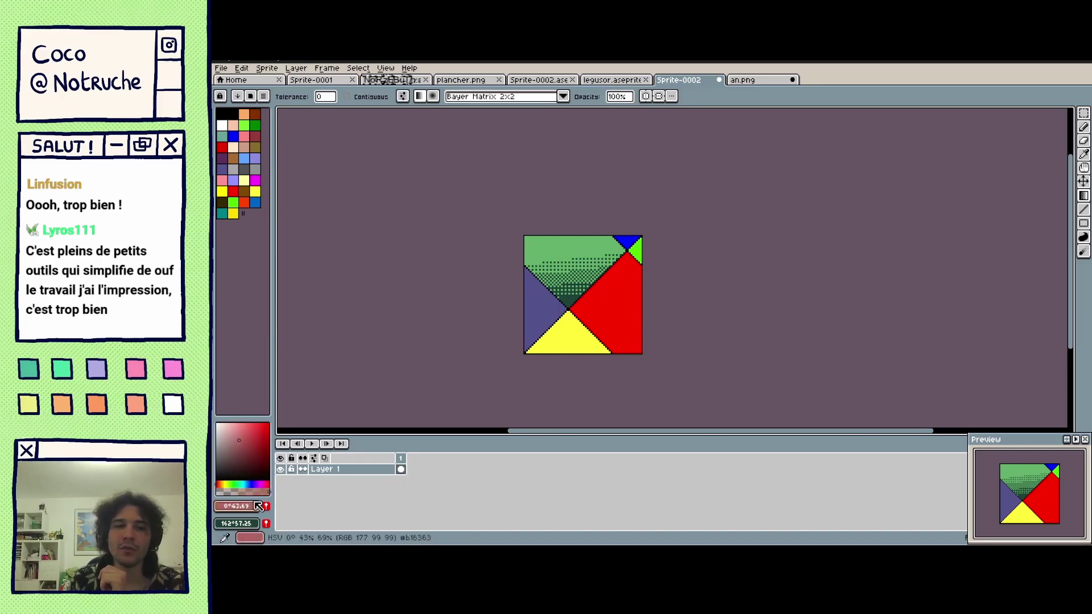
pyautogui.rightClick(259, 458)
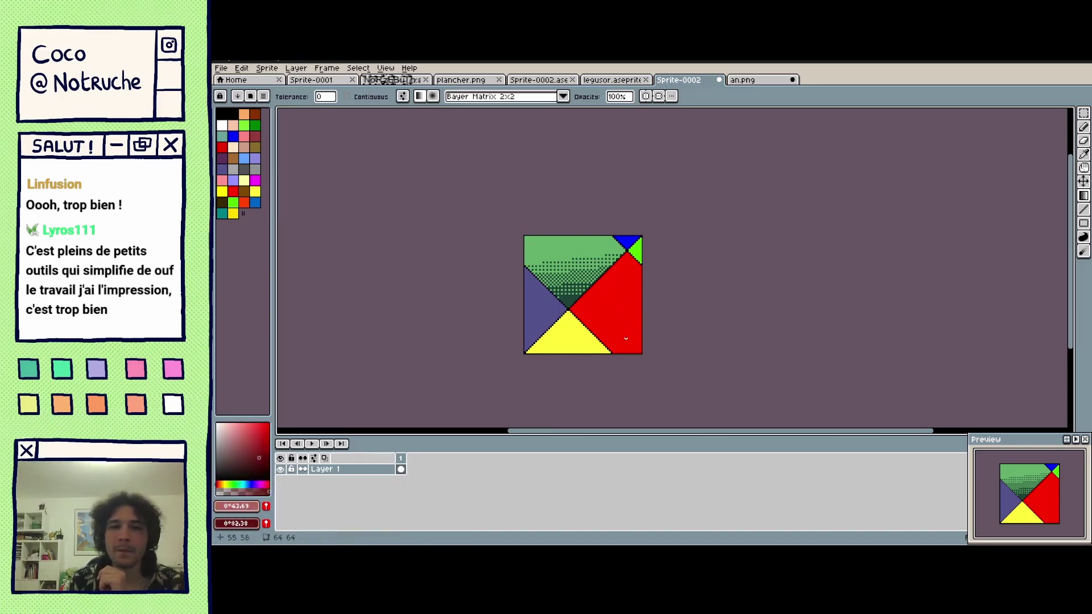
pyautogui.moveTo(626, 338); pyautogui.dragTo(619, 279)
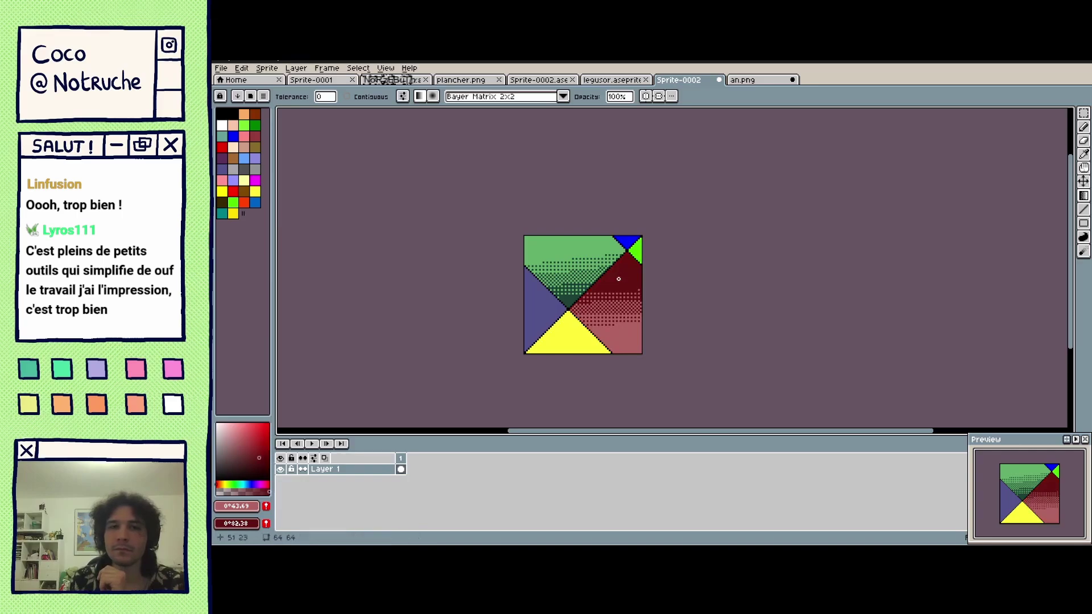
pyautogui.hotkey('ctrl', 'z')
pyautogui.click(481, 97)
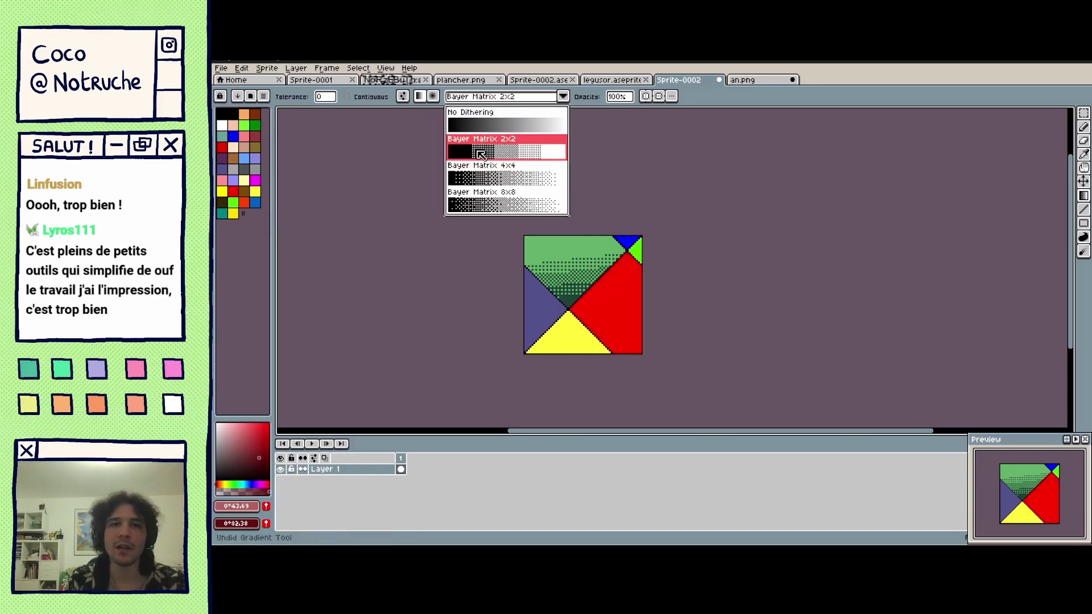
pyautogui.click(486, 182)
pyautogui.moveTo(625, 339); pyautogui.dragTo(624, 269)
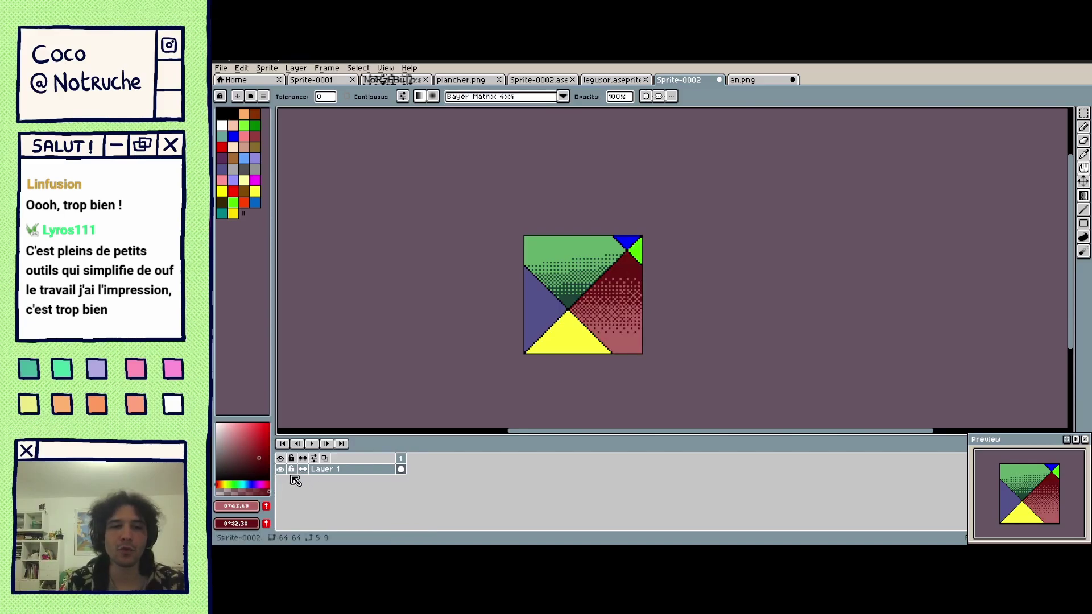
# Fill the tile's left triangle with a light-to-dark blue gradient running outward, using Bayer Matrix 8x8 dithering.
pyautogui.click(252, 484)
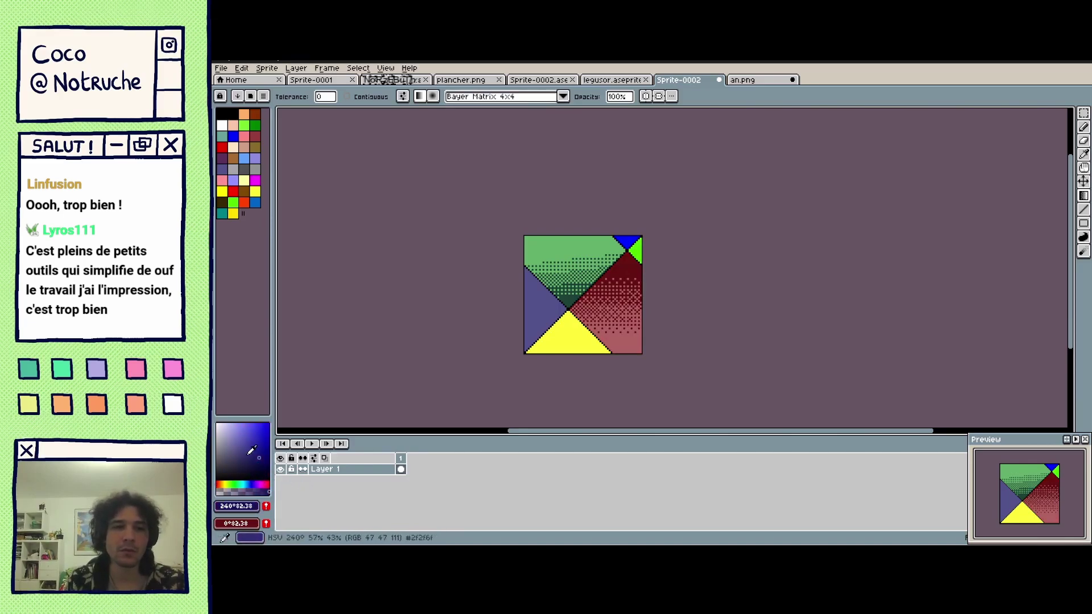
pyautogui.click(243, 427)
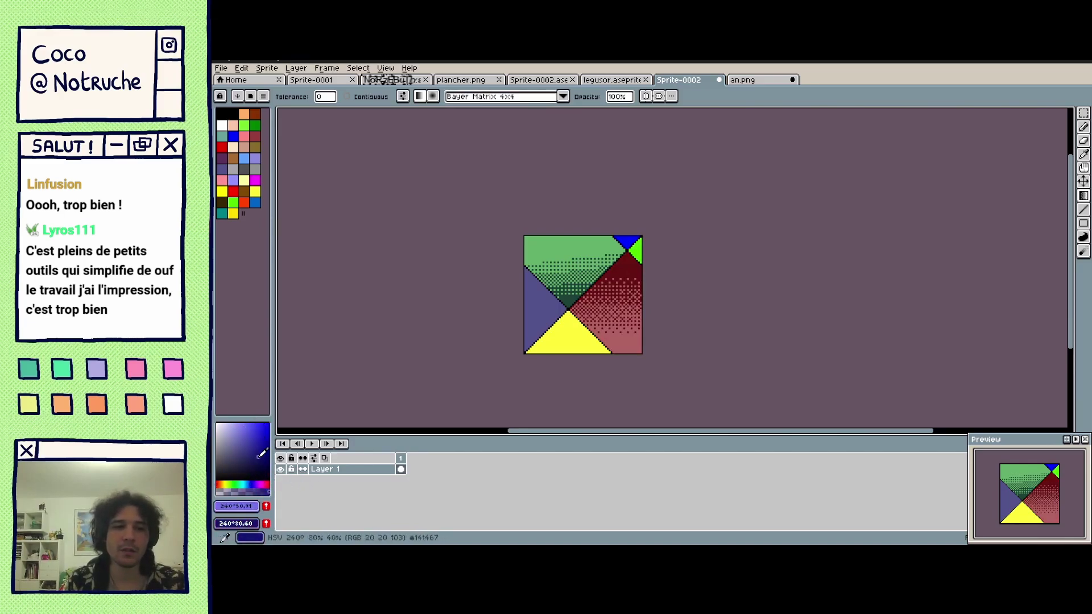
pyautogui.rightClick(256, 452)
pyautogui.click(539, 101)
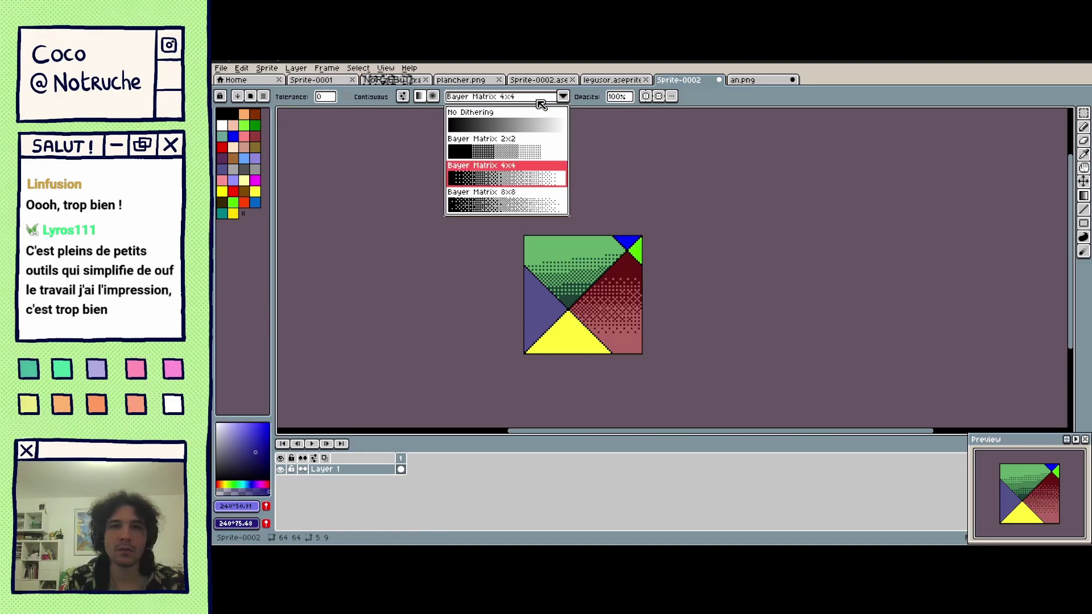
pyautogui.click(518, 199)
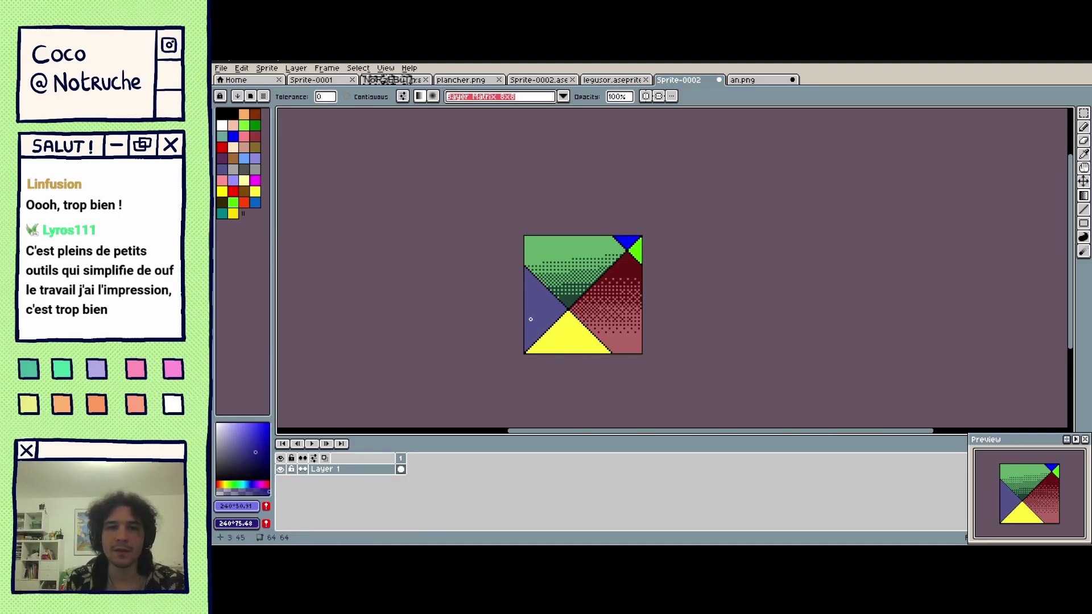
pyautogui.click(559, 313)
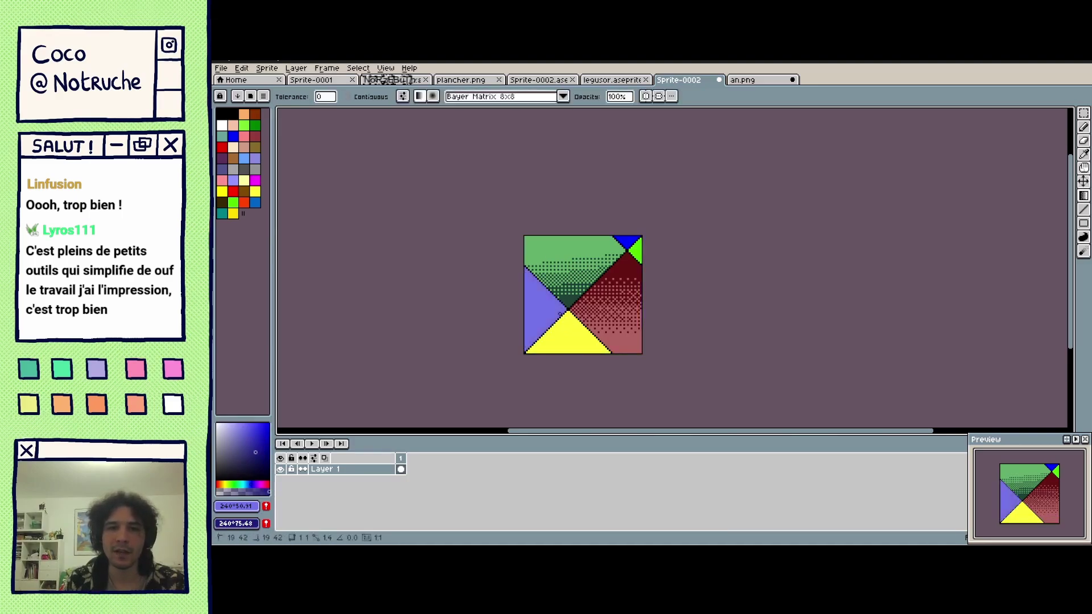
pyautogui.moveTo(560, 312); pyautogui.dragTo(518, 312)
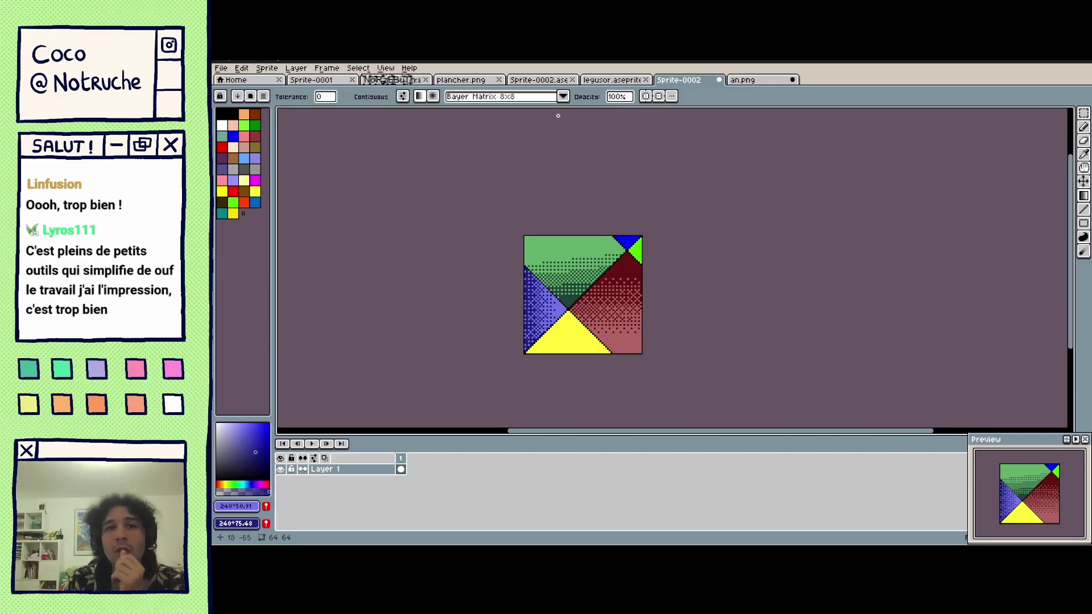
# Switch to the castle scene sprite and examine the dithering on its sky, castle, ground and characters.
pyautogui.click(555, 81)
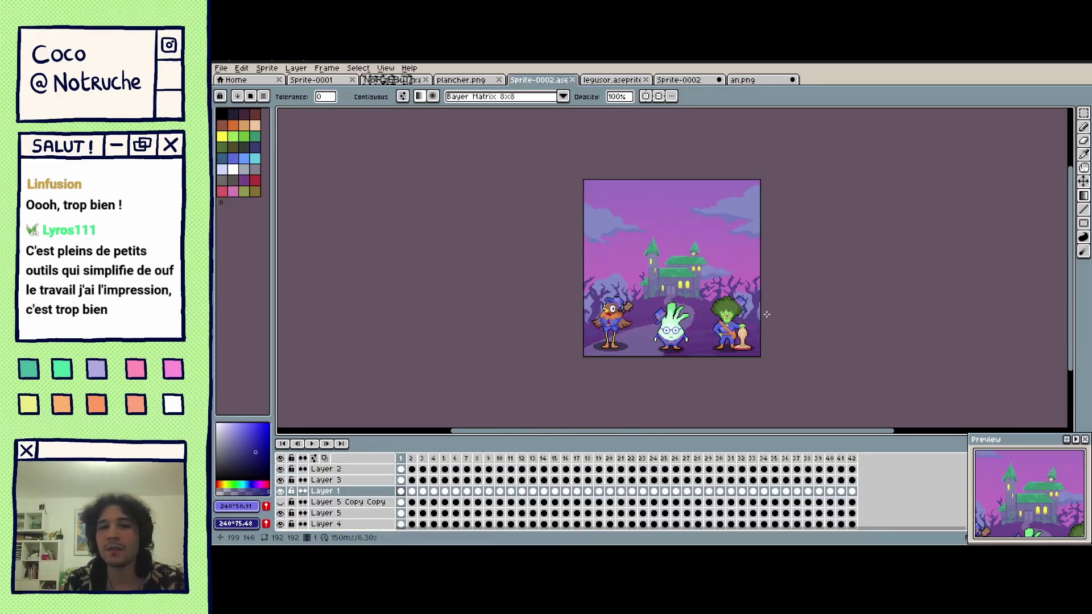
pyautogui.scroll(1, 767, 315)
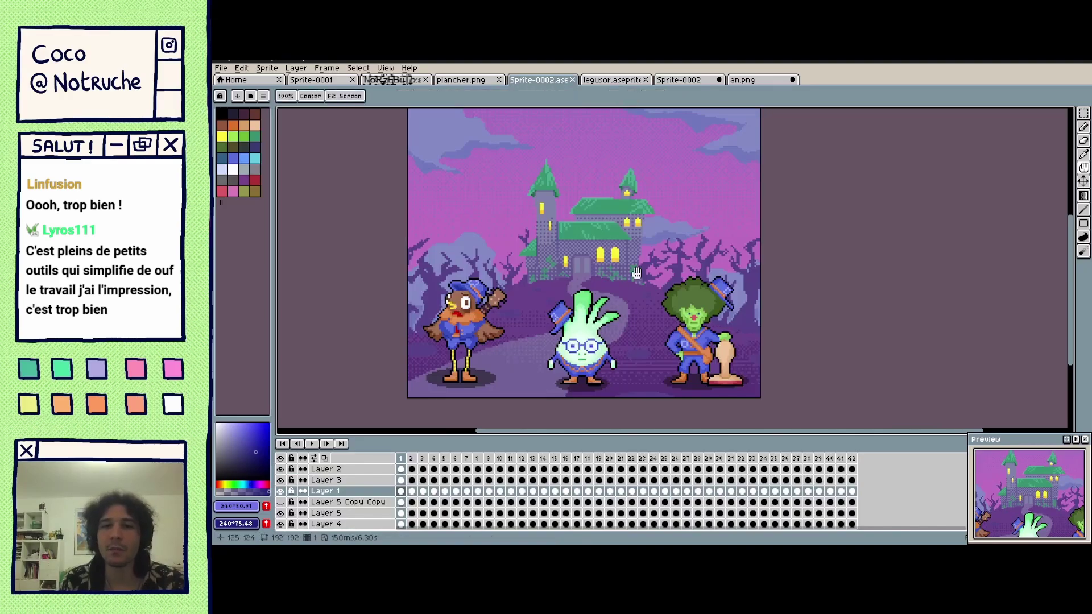
pyautogui.press('v')
pyautogui.scroll(-1, 650, 282)
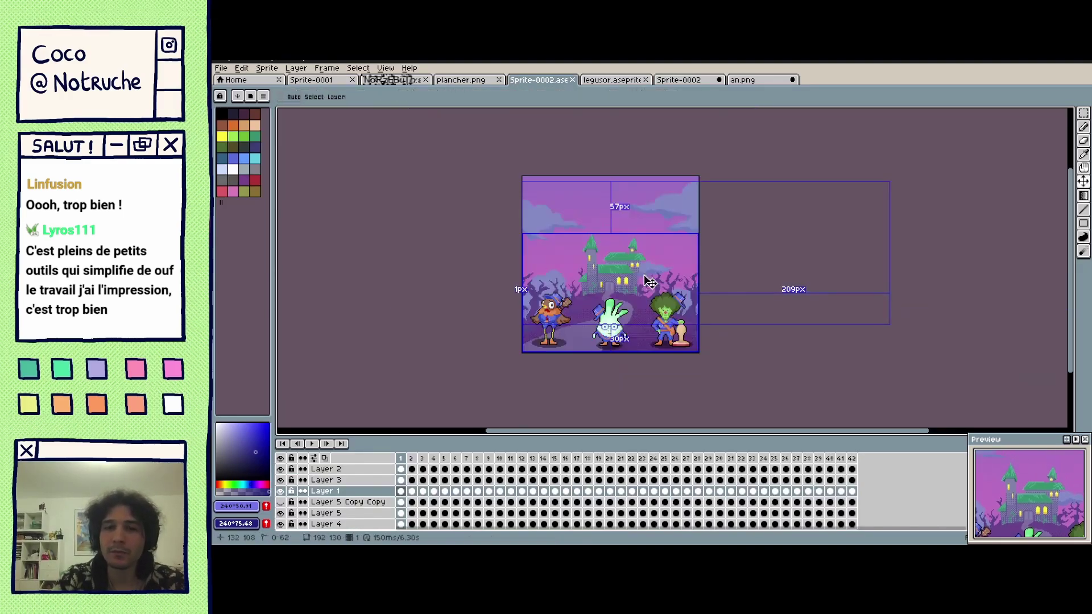
pyautogui.press('g')
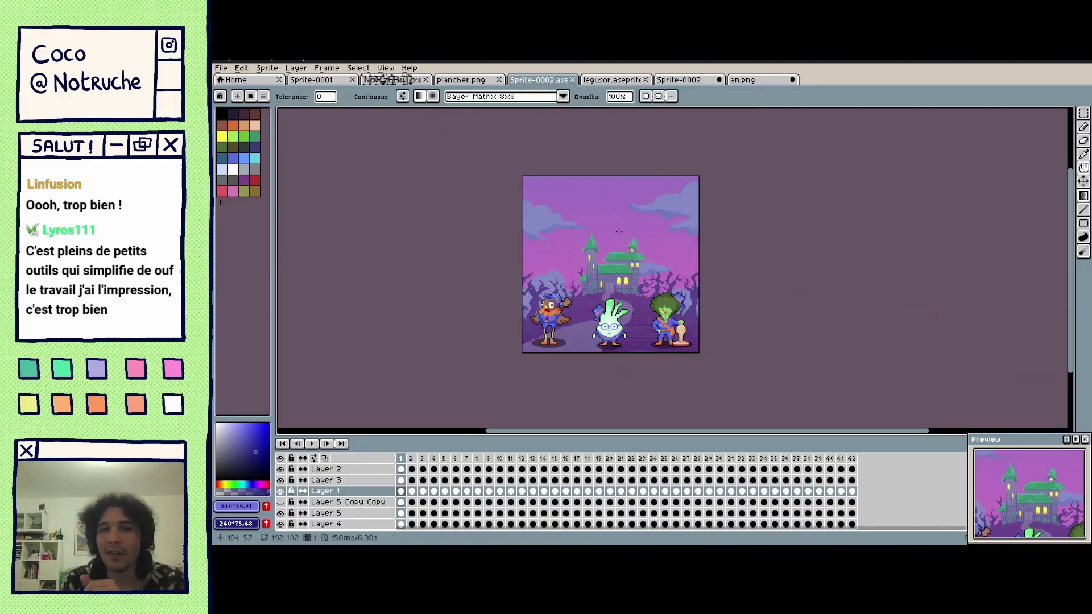
pyautogui.press('v')
pyautogui.scroll(1, 619, 269)
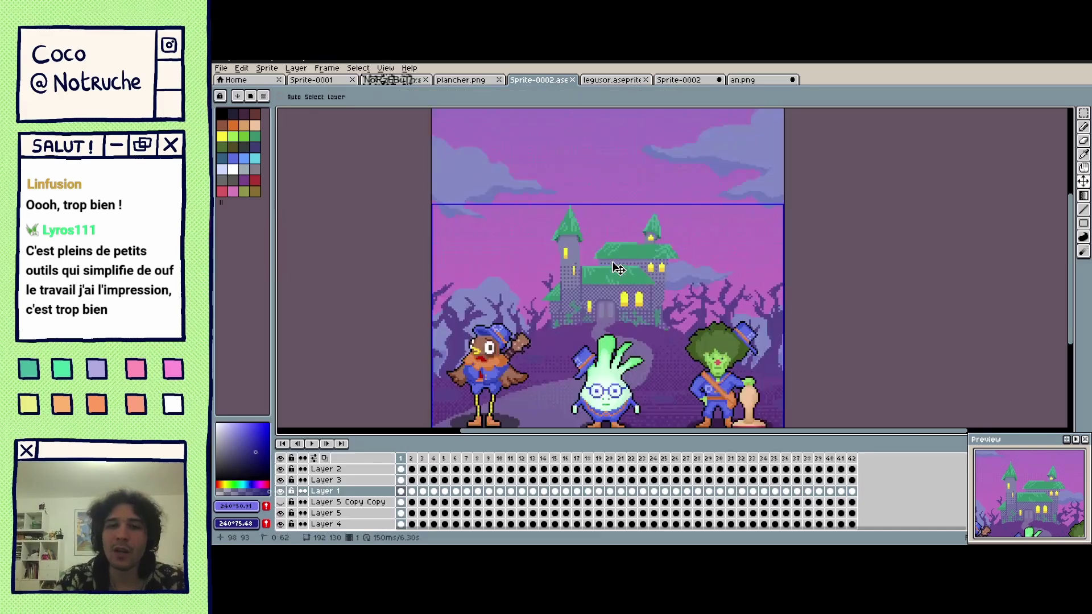
pyautogui.press('g')
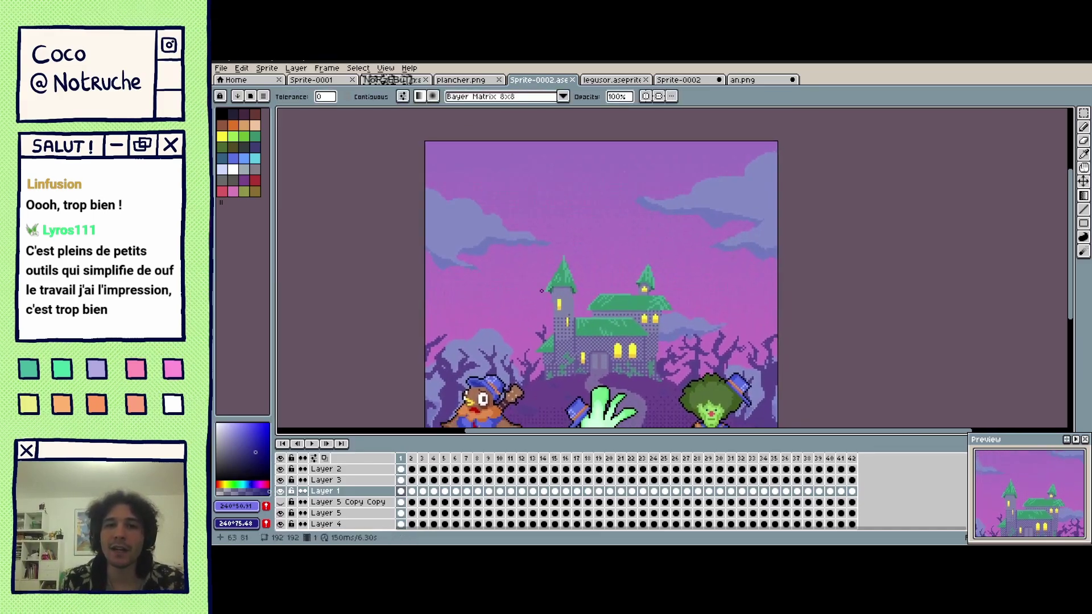
pyautogui.scroll(-5, 542, 291)
pyautogui.press('v')
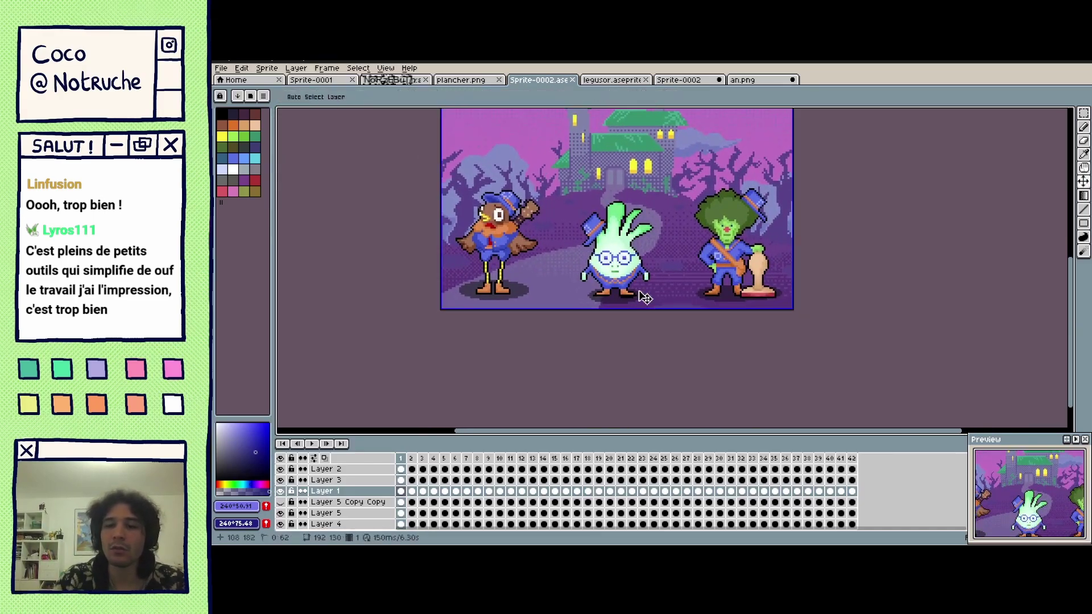
pyautogui.scroll(-1, 643, 293)
pyautogui.press('g')
pyautogui.scroll(2, 569, 273)
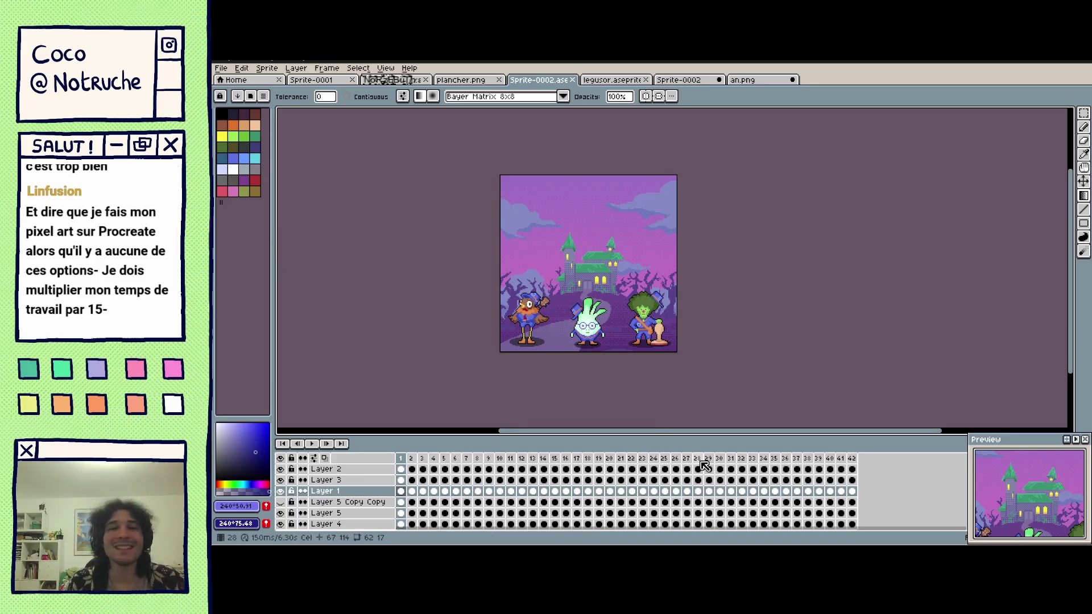
# Switch to the red and pink monster sprite, passing by the an.png character.
pyautogui.click(764, 83)
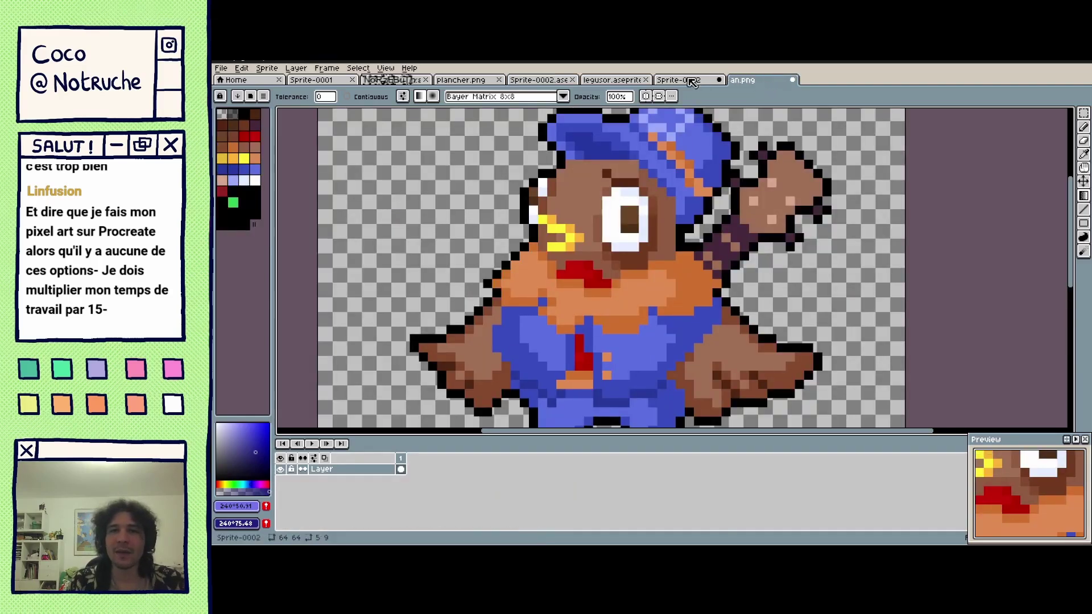
pyautogui.click(386, 82)
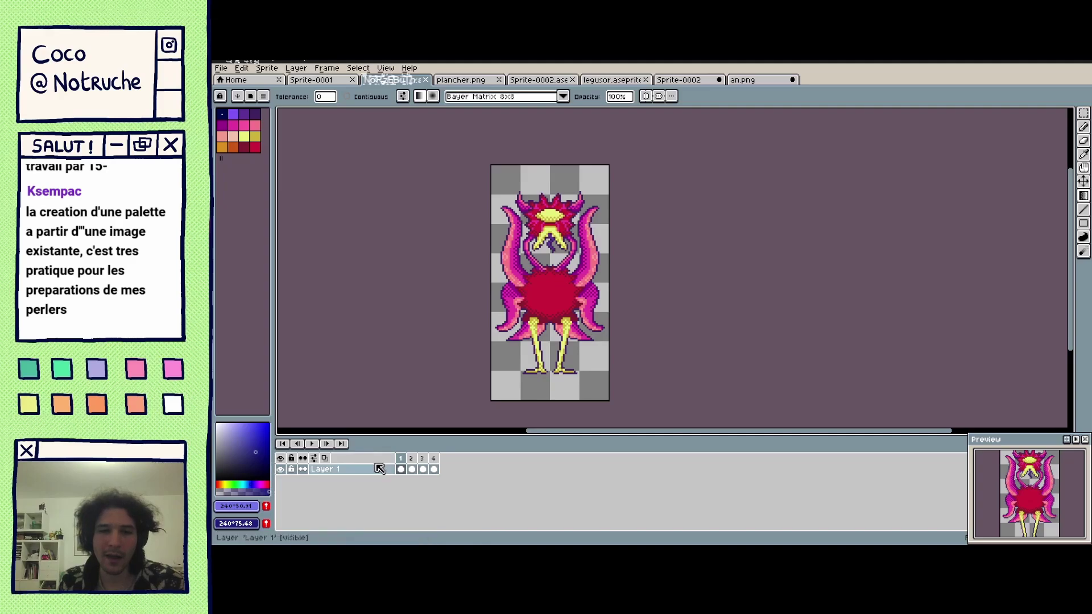
# Try adding a new layer and a new frame to the monster sprite, undoing each addition.
pyautogui.hotkey('shift', 'n')
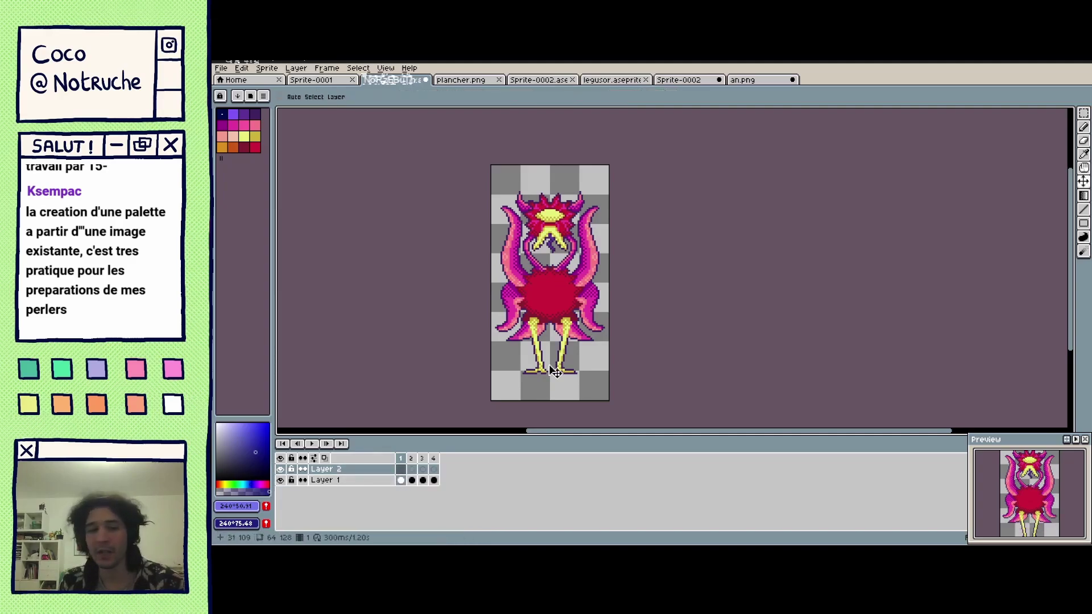
pyautogui.hotkey('ctrl', 'z')
pyautogui.press('i')
pyautogui.hotkey('alt', 'n')
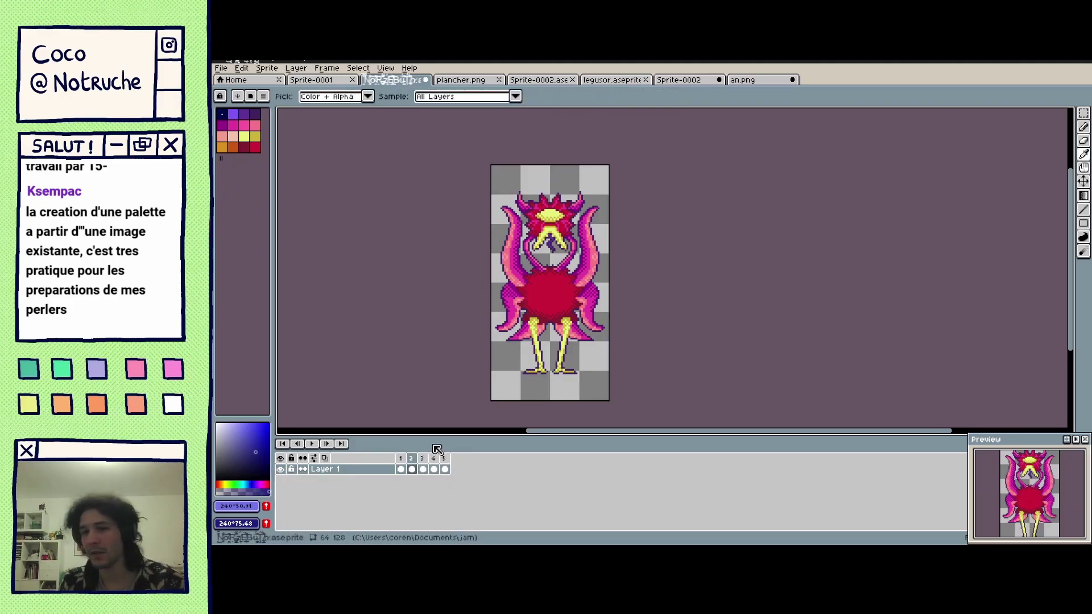
pyautogui.hotkey('ctrl', 'z')
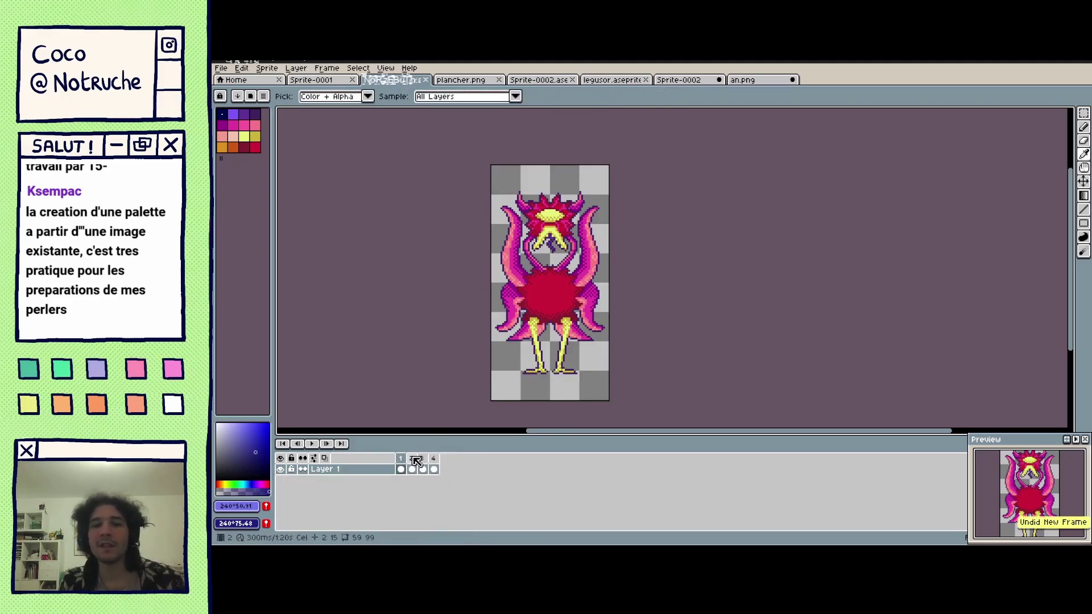
# Play the monster sprite's animation and stop the playback.
pyautogui.click(311, 443)
pyautogui.press('g')
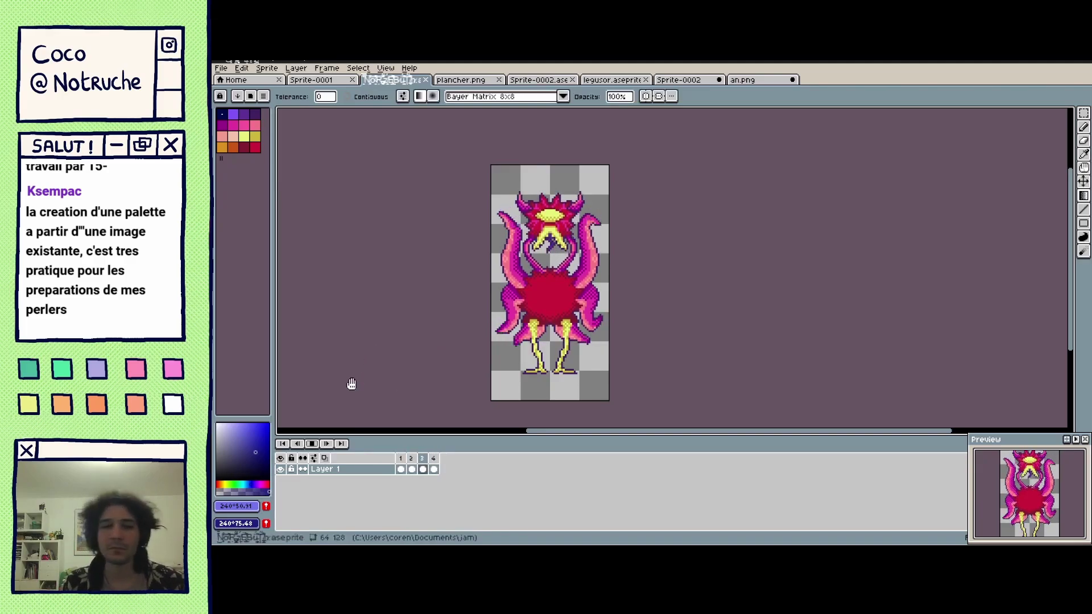
pyautogui.click(311, 444)
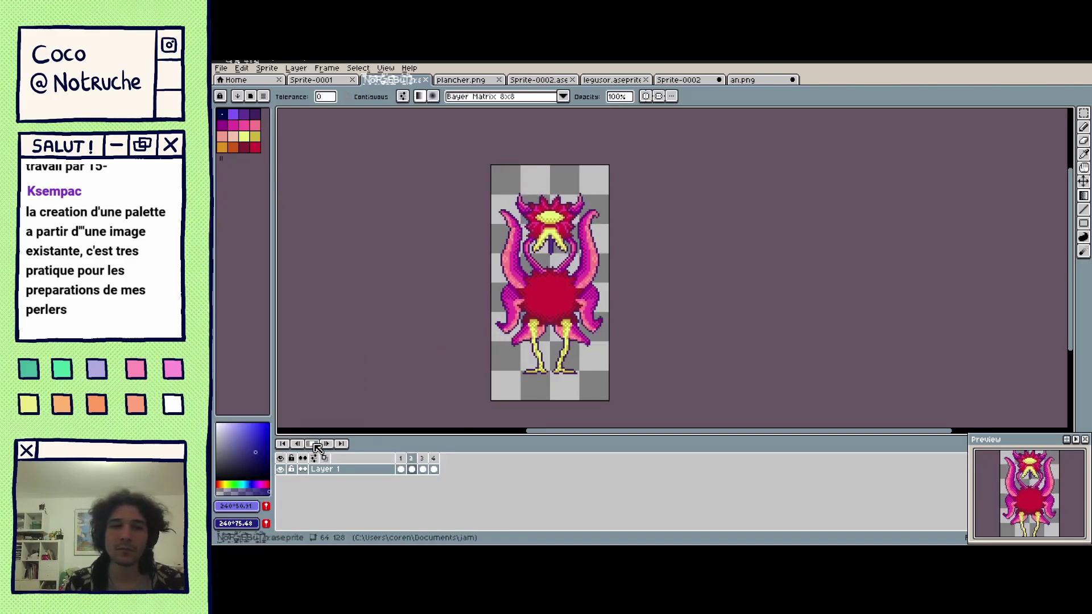
# Go through the four animation frames one by one several times, finishing on frame 1.
pyautogui.click(413, 468)
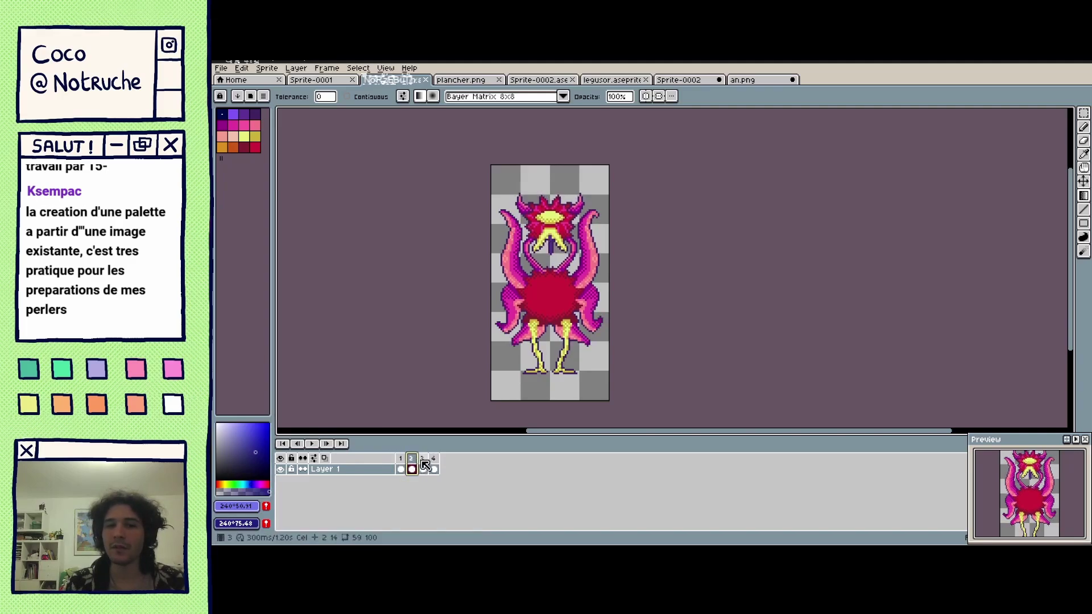
pyautogui.click(423, 468)
pyautogui.click(434, 469)
pyautogui.click(401, 467)
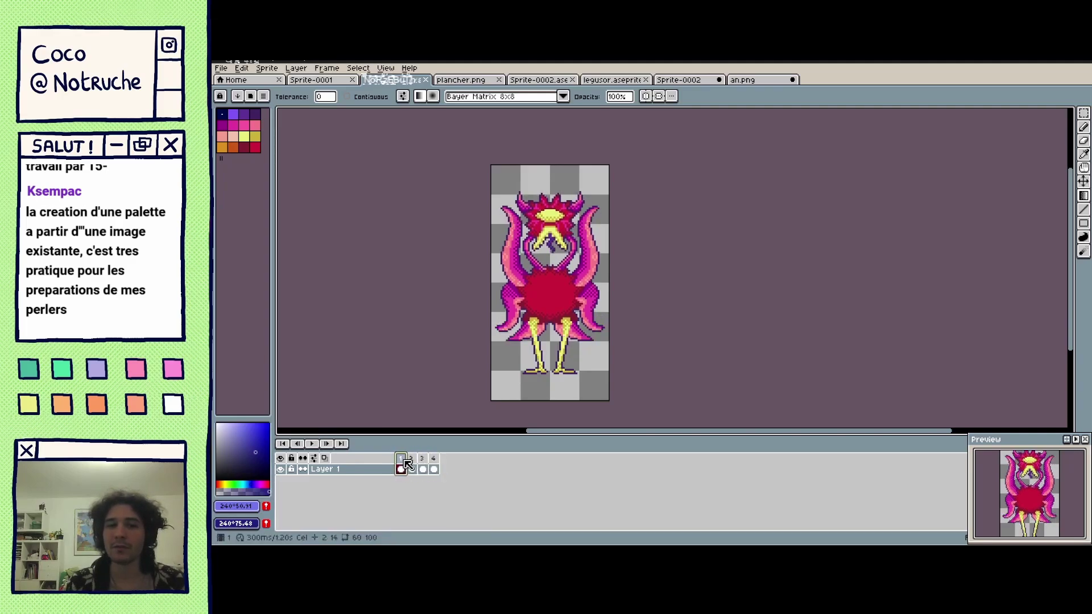
pyautogui.click(411, 467)
pyautogui.click(422, 467)
pyautogui.click(434, 468)
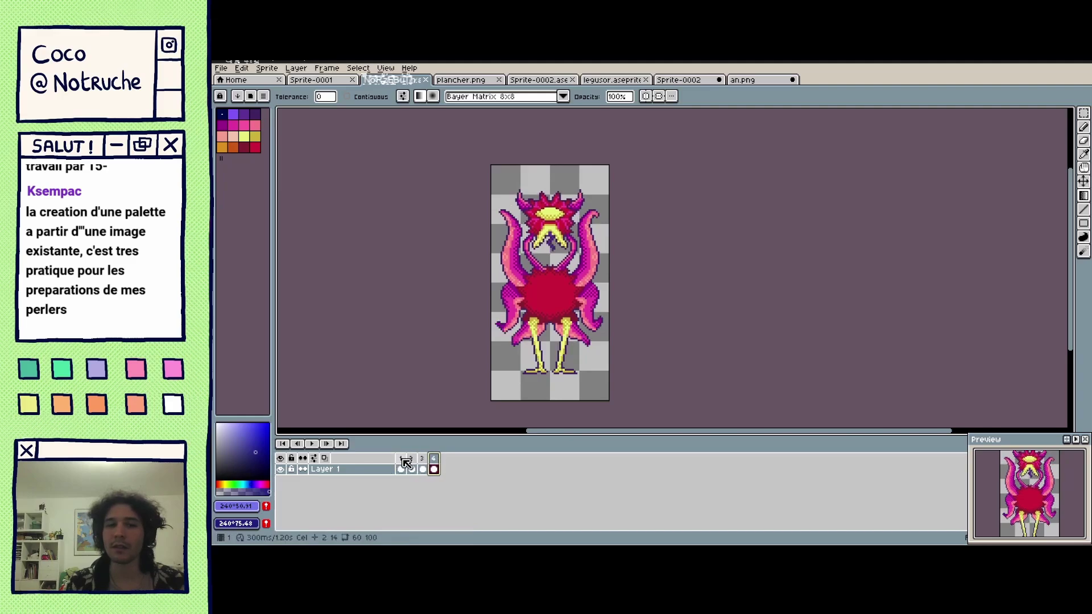
pyautogui.click(401, 468)
pyautogui.click(411, 467)
pyautogui.click(422, 468)
pyautogui.click(435, 467)
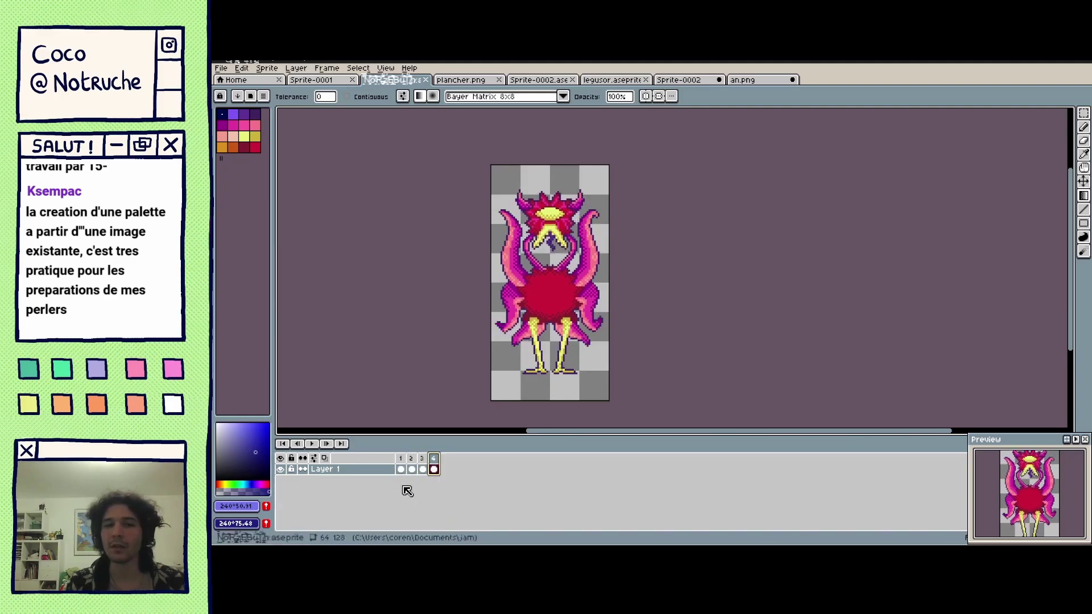
pyautogui.press('Right')
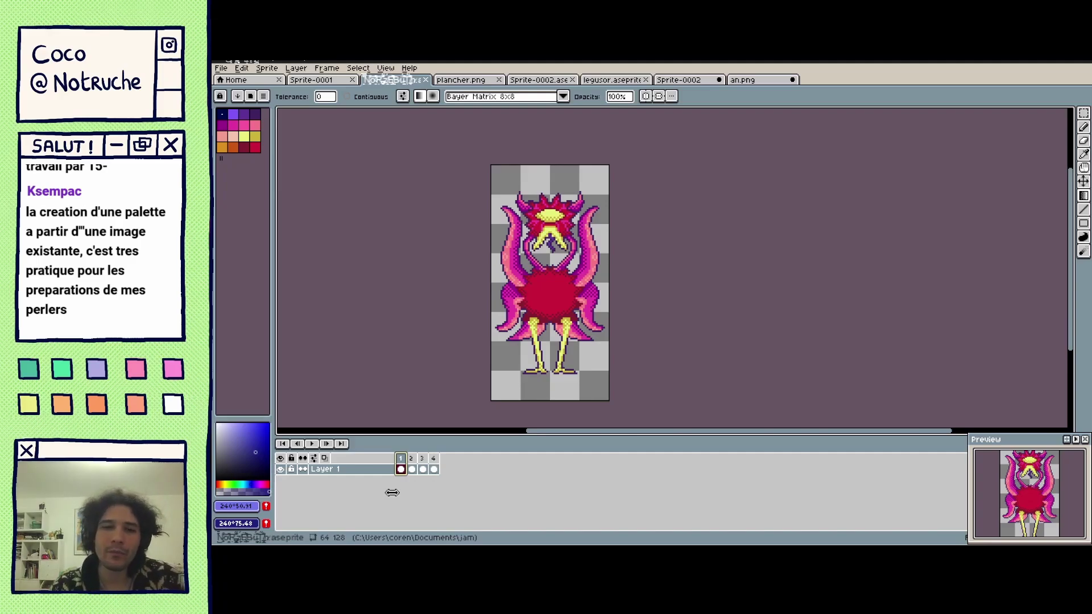
# Select frame 2 of the monster animation and enable onion skinning.
pyautogui.scroll(3, 494, 398)
pyautogui.moveTo(682, 222); pyautogui.dragTo(639, 362)
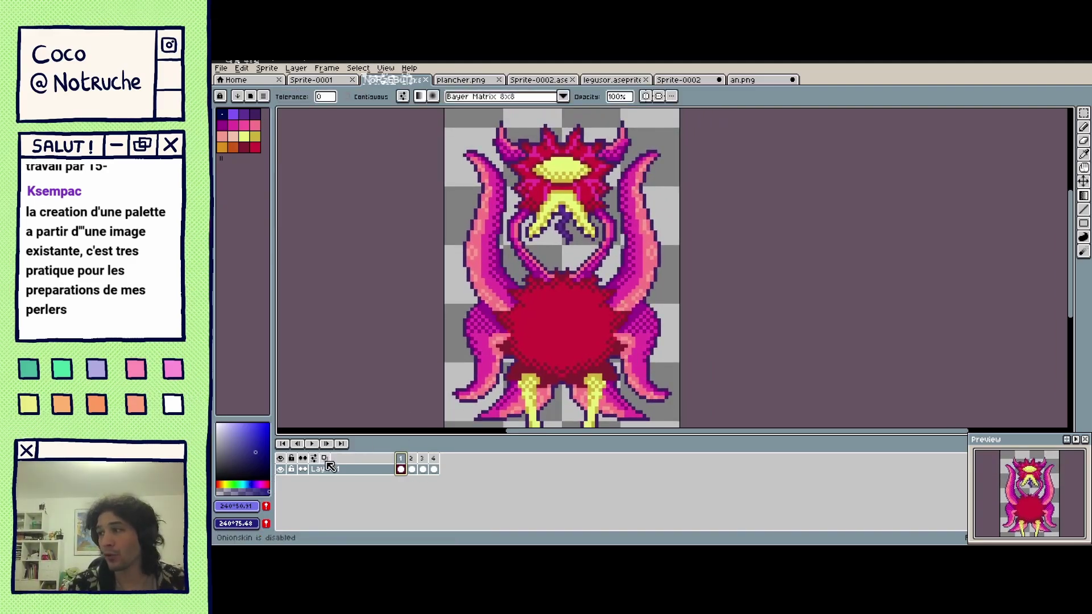
pyautogui.click(411, 465)
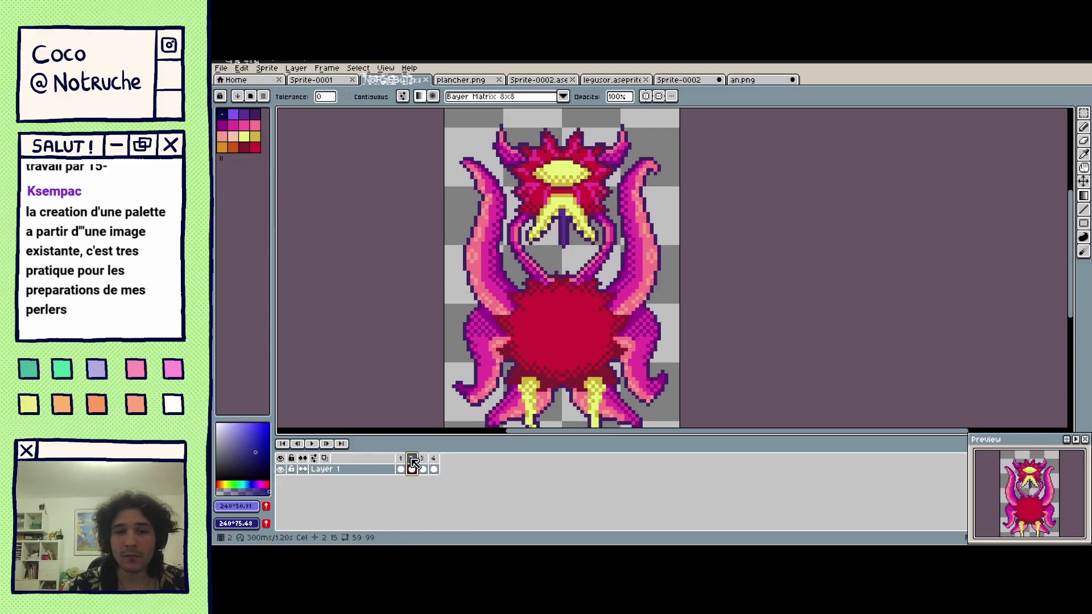
pyautogui.click(326, 459)
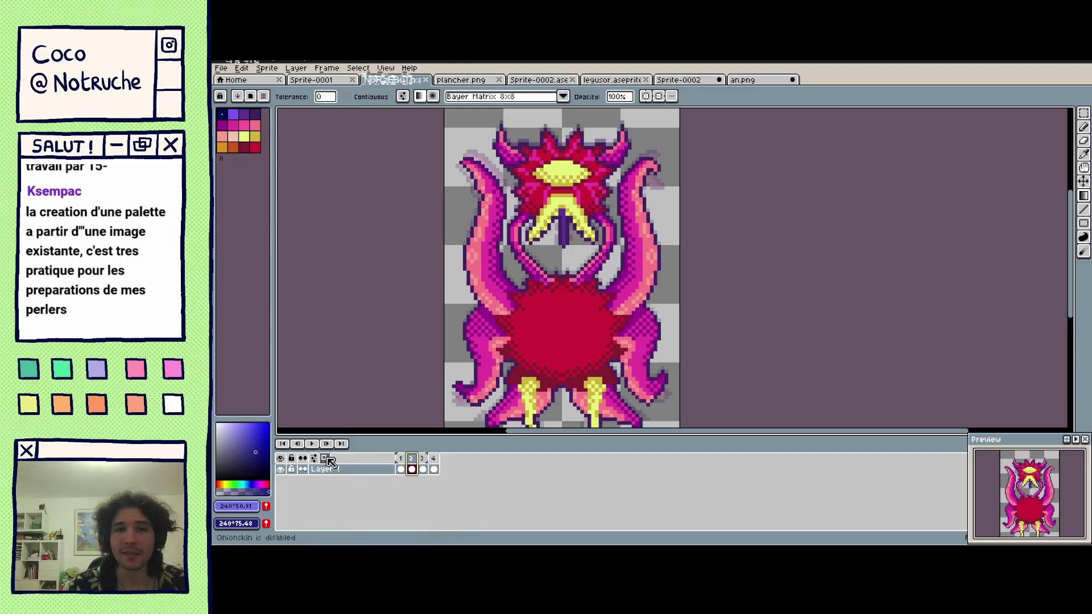
# Compare the four frames against their neighbours using onion skinning, finishing on frame 1.
pyautogui.click(424, 468)
pyautogui.click(434, 467)
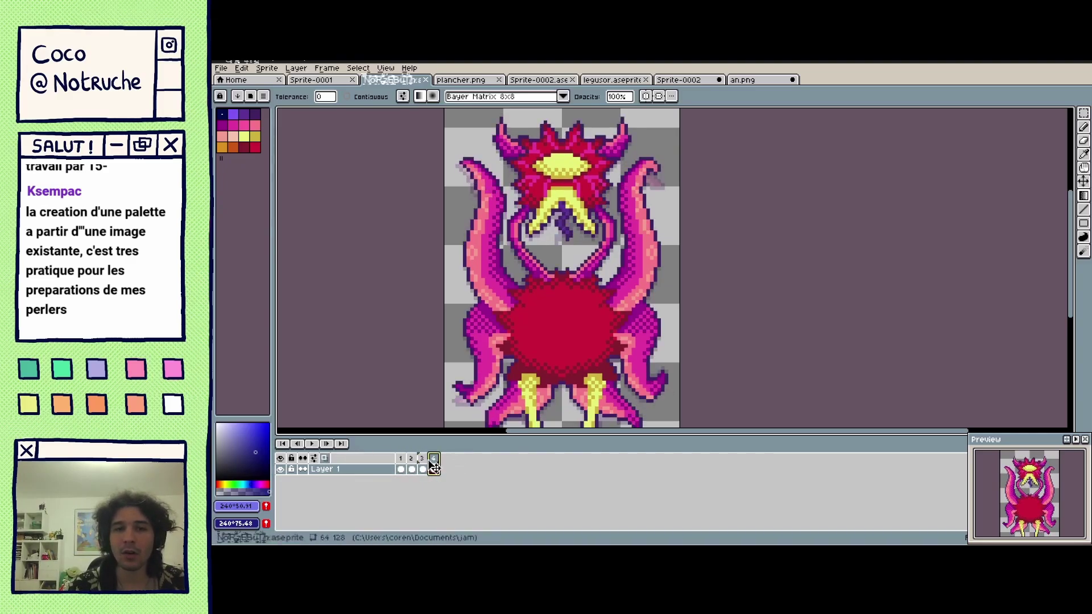
pyautogui.click(421, 462)
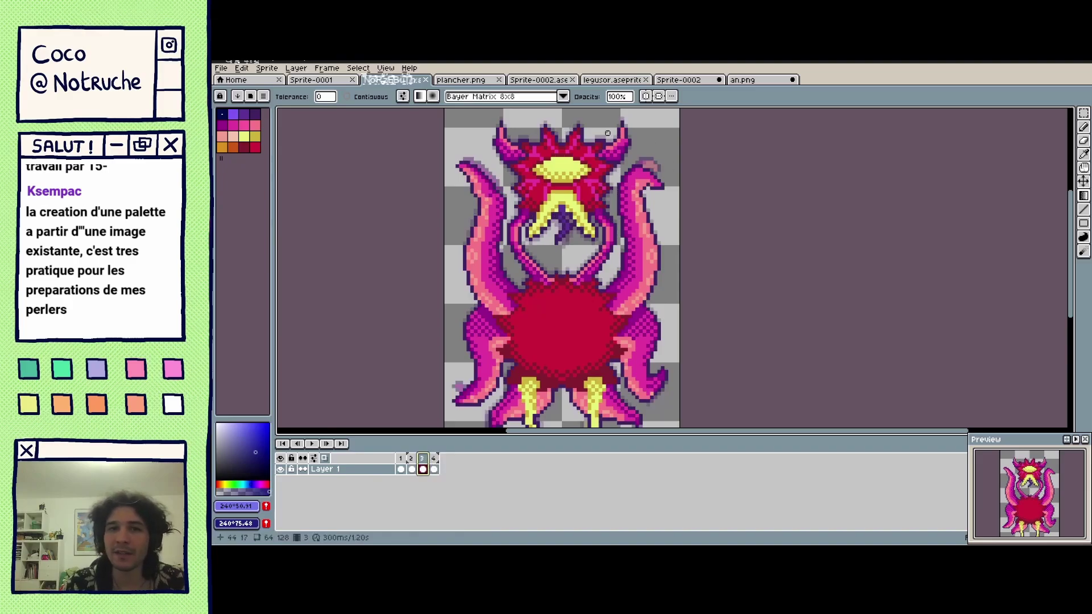
pyautogui.click(411, 462)
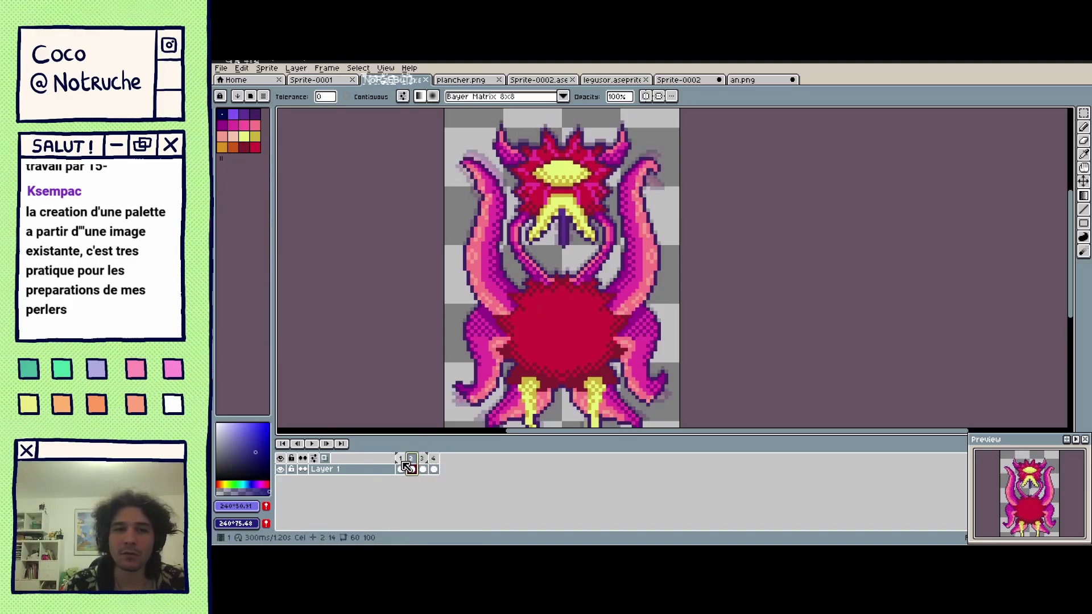
pyautogui.click(402, 460)
pyautogui.click(412, 461)
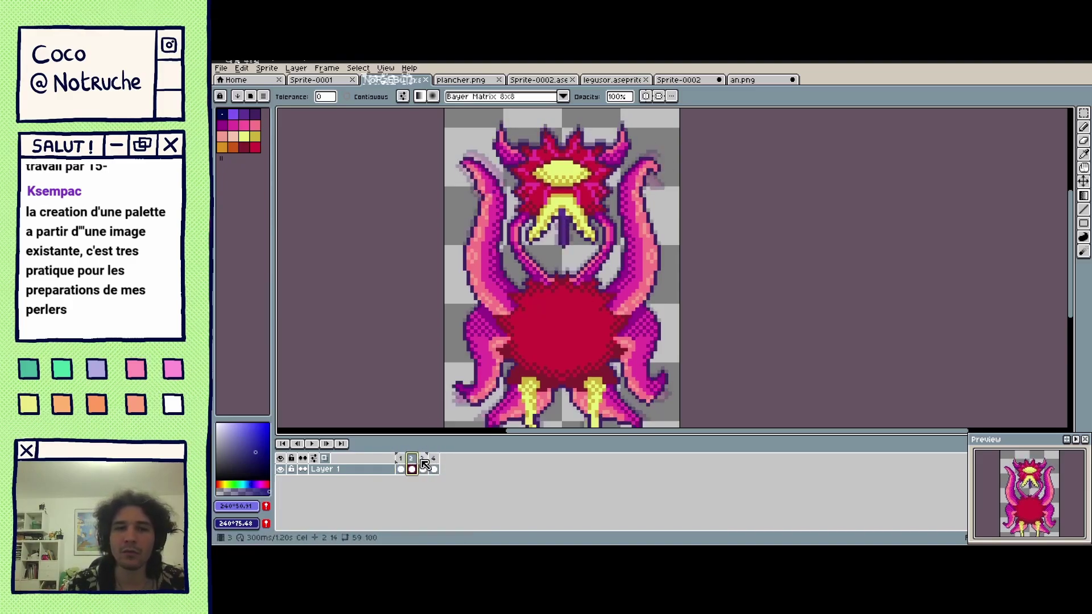
pyautogui.click(424, 461)
pyautogui.click(434, 462)
pyautogui.click(423, 469)
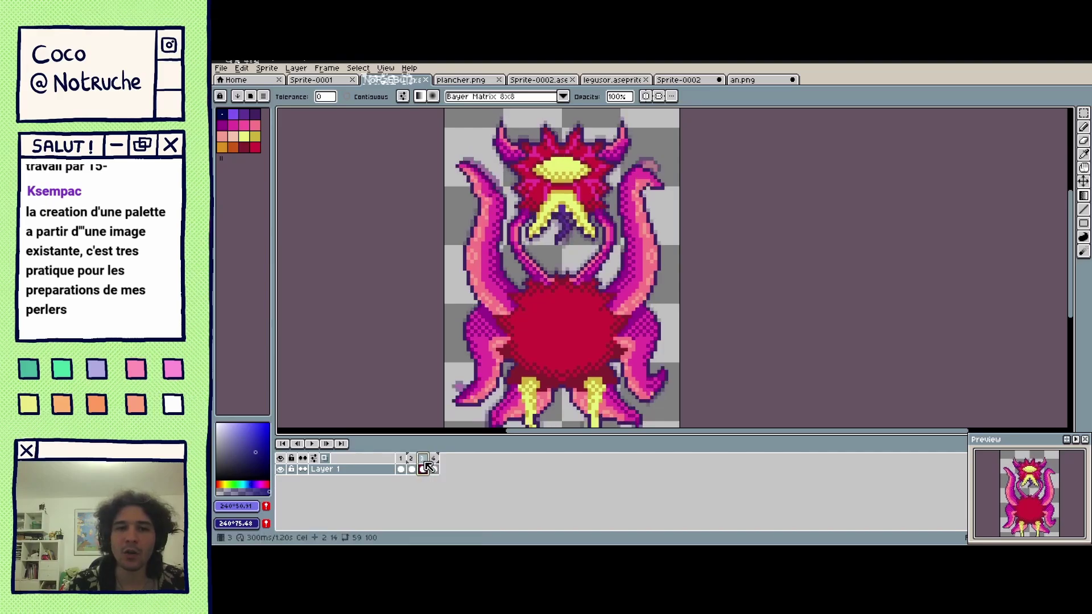
pyautogui.click(412, 470)
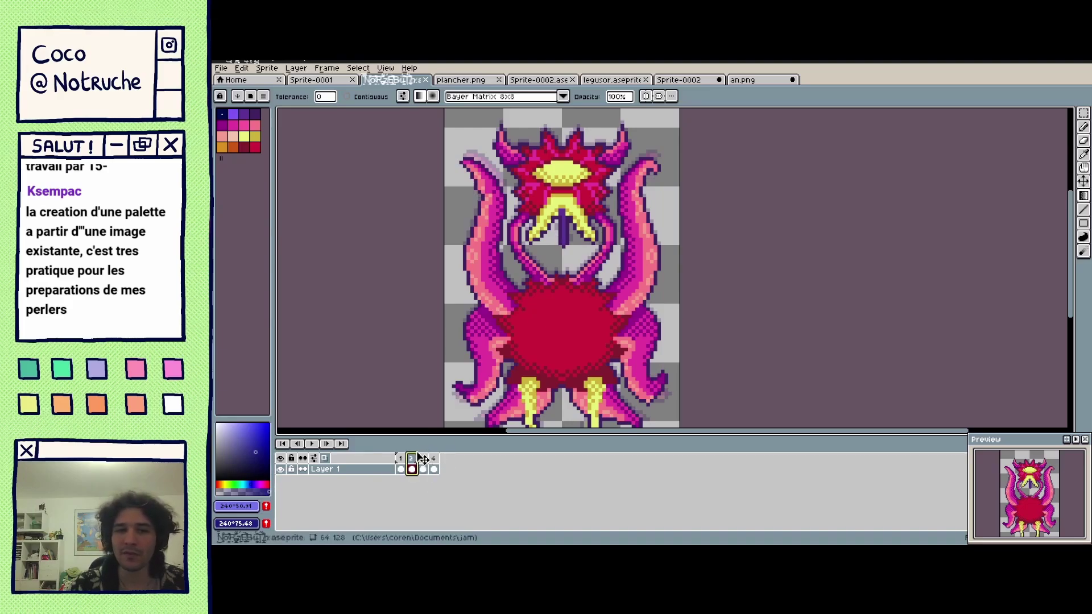
pyautogui.click(422, 459)
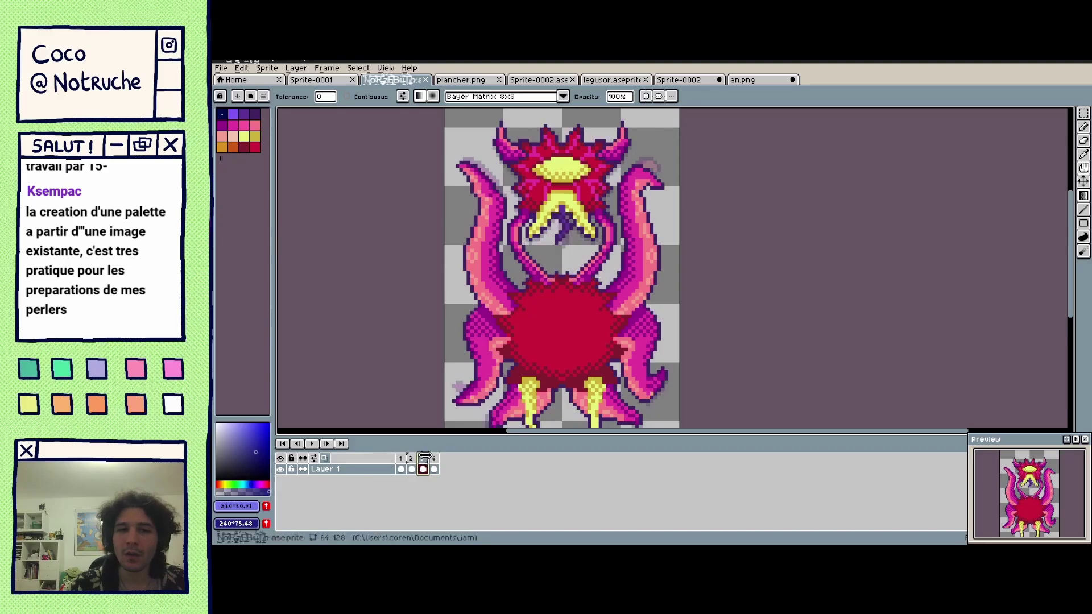
pyautogui.click(434, 468)
pyautogui.click(423, 468)
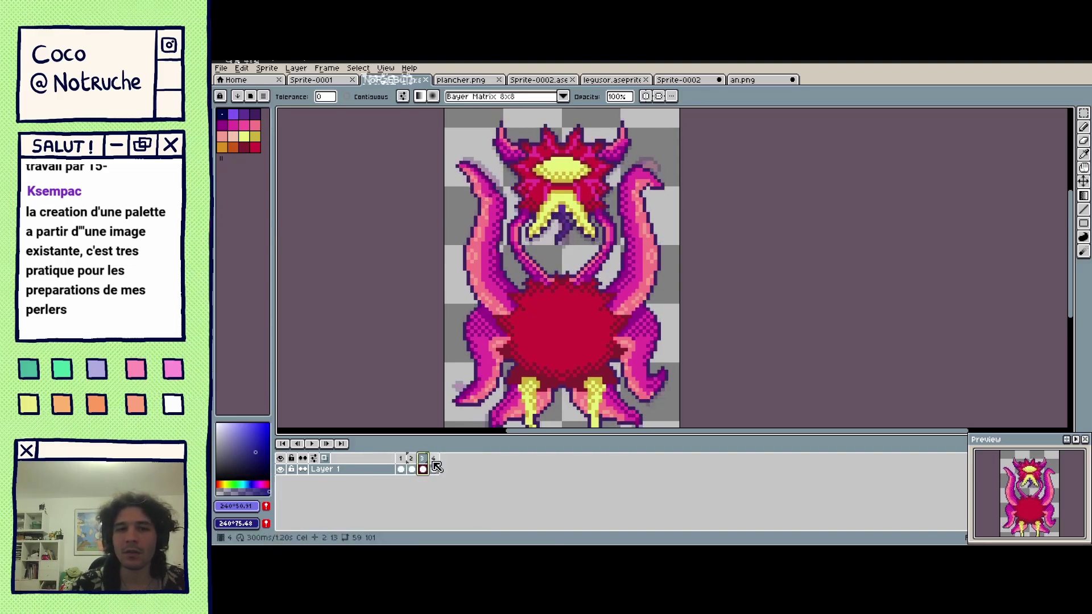
pyautogui.click(434, 468)
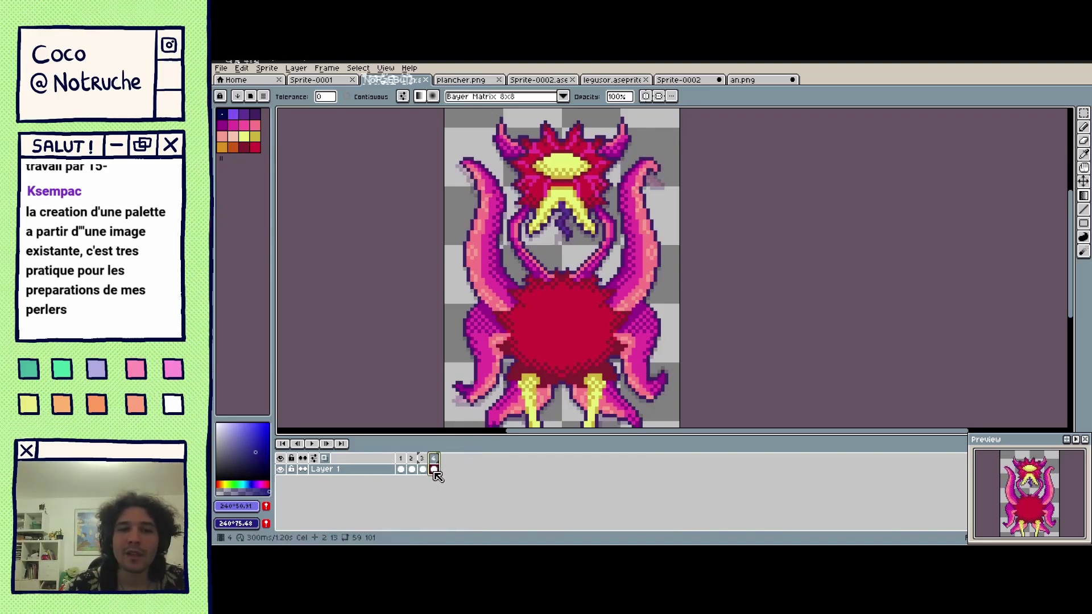
pyautogui.click(401, 469)
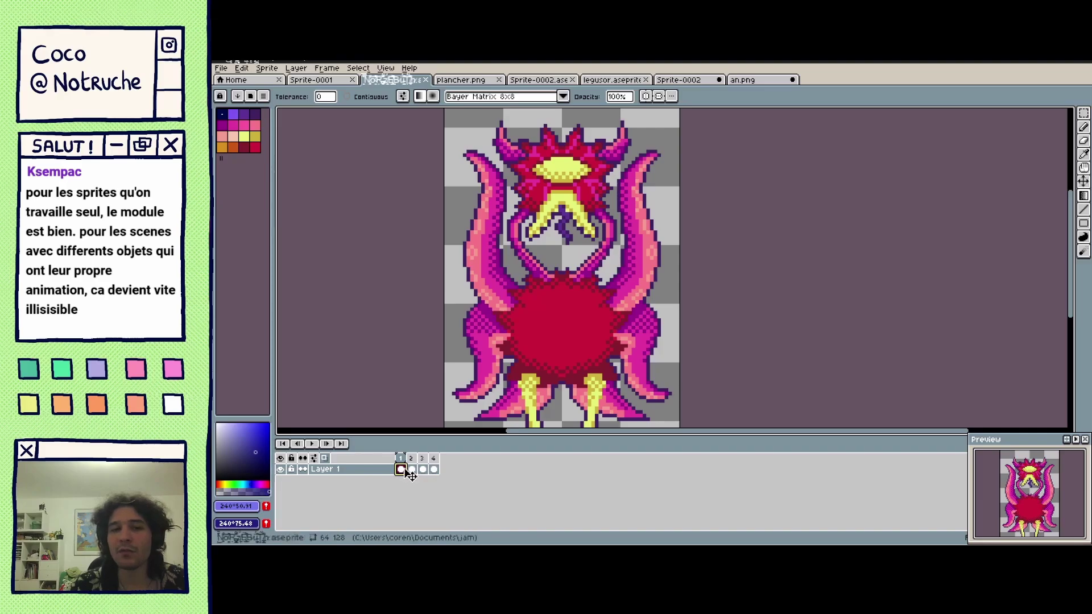
# View the cel properties of Layer 1's cel in frame 1 and close them.
pyautogui.doubleClick(401, 470)
pyautogui.moveTo(596, 397); pyautogui.dragTo(650, 308)
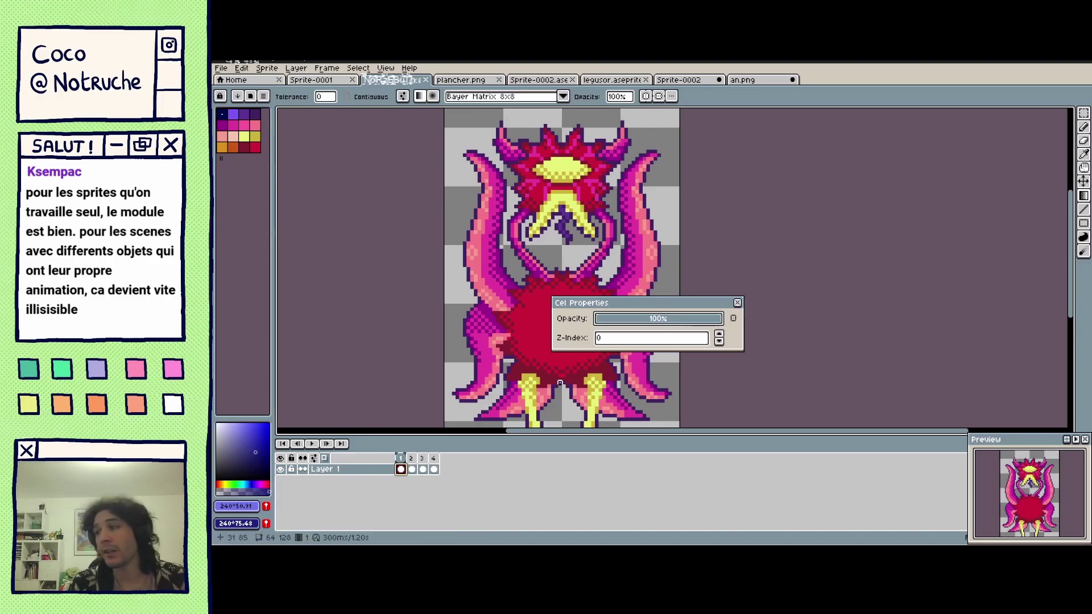
pyautogui.click(737, 302)
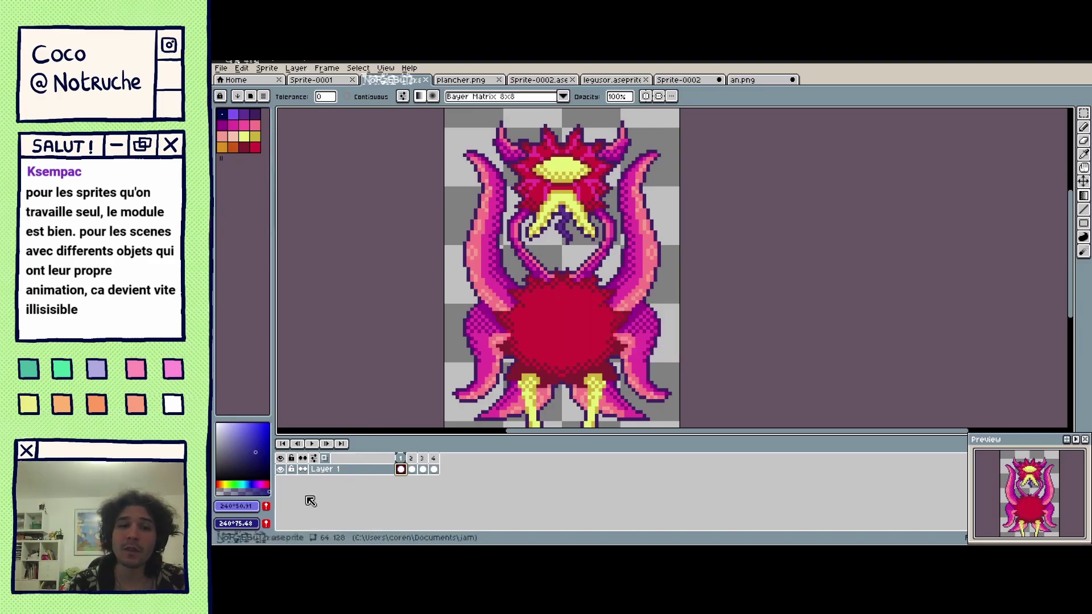
# View the frame properties of frame 1, including its duration setting, and close them.
pyautogui.doubleClick(405, 462)
pyautogui.moveTo(682, 293); pyautogui.dragTo(729, 253)
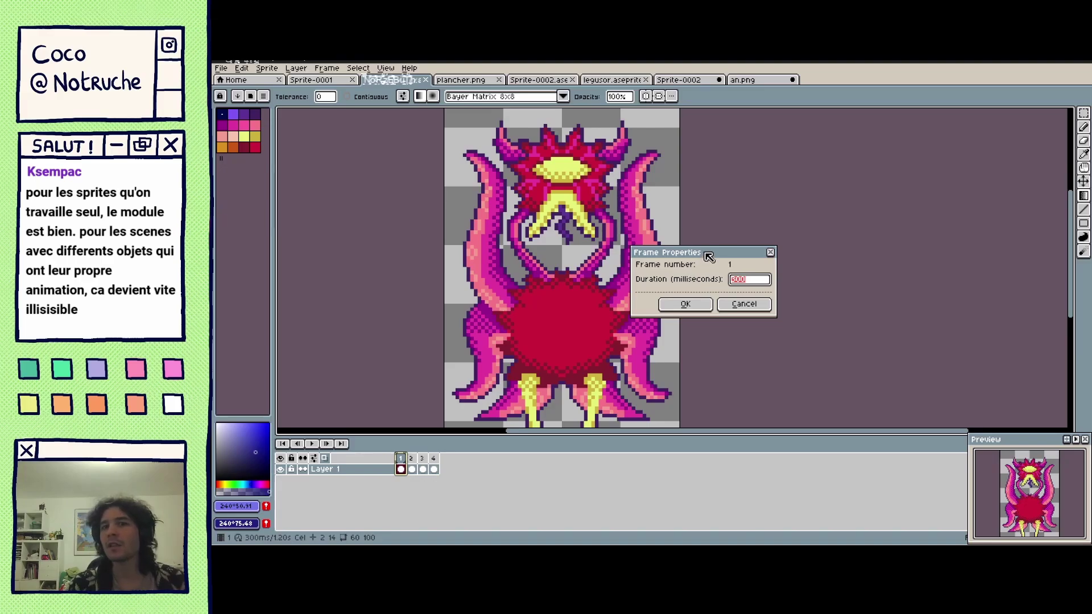
pyautogui.moveTo(710, 257); pyautogui.dragTo(764, 258)
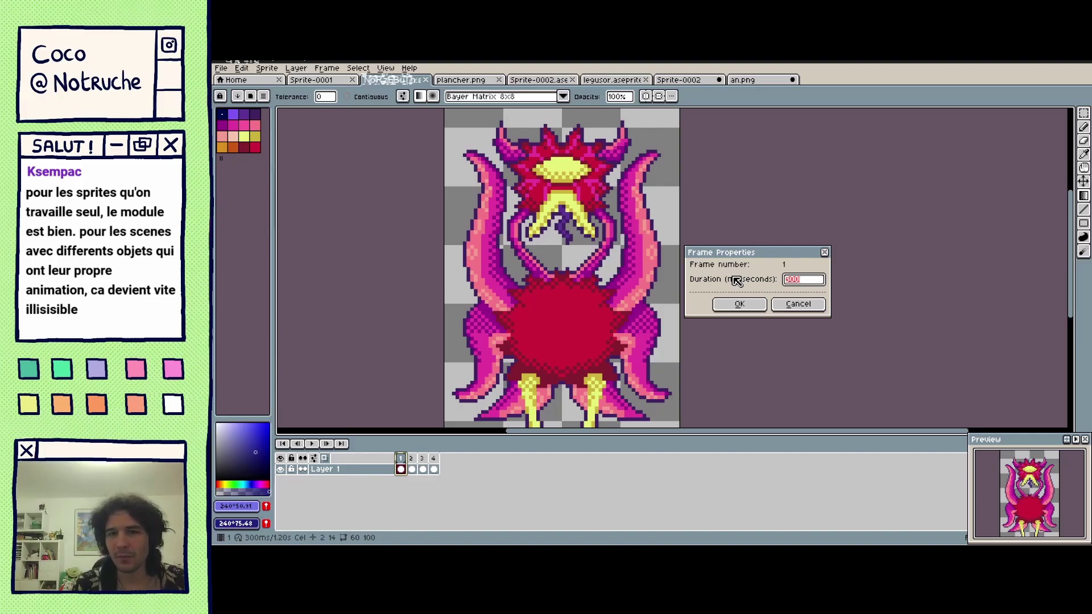
pyautogui.click(824, 251)
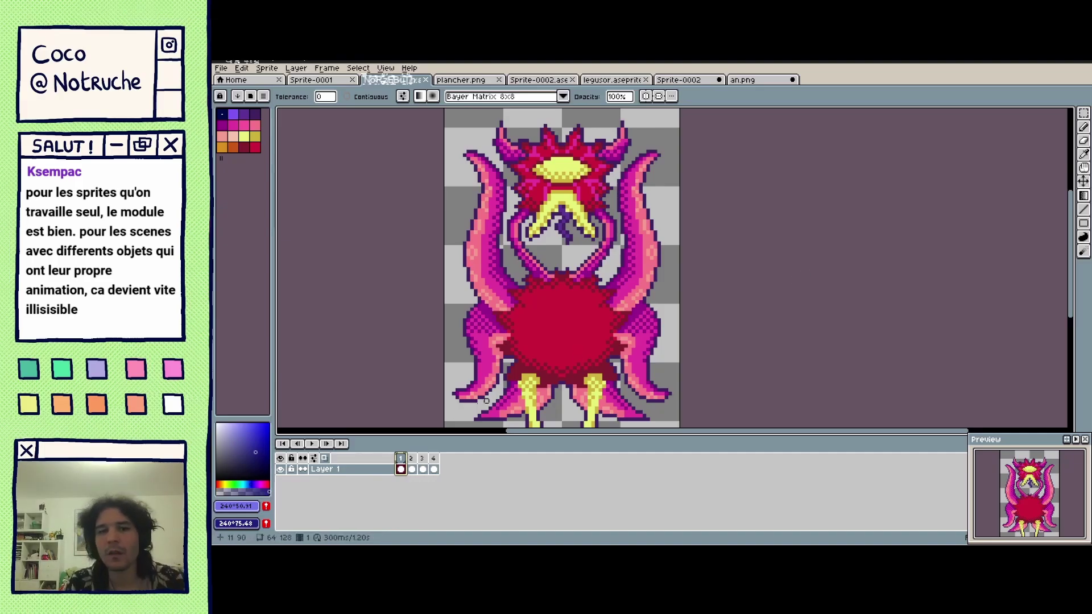
# Flip between frames 2, 3 and 4 to examine the onion-skin differences, finishing on frame 4.
pyautogui.click(415, 463)
pyautogui.click(433, 463)
pyautogui.click(421, 460)
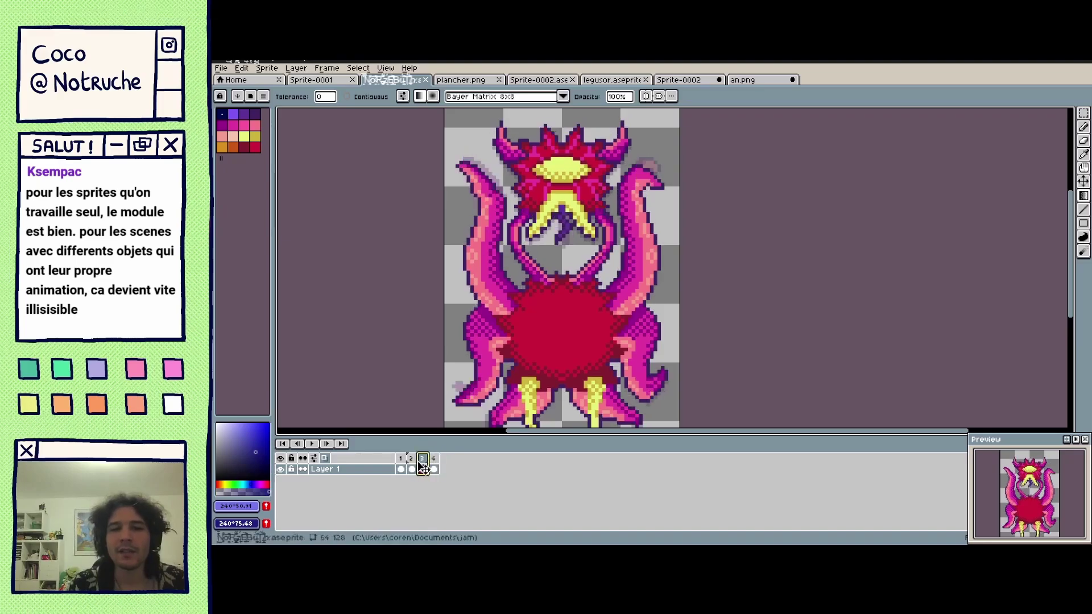
pyautogui.click(410, 465)
pyautogui.click(422, 466)
pyautogui.click(412, 462)
pyautogui.click(422, 461)
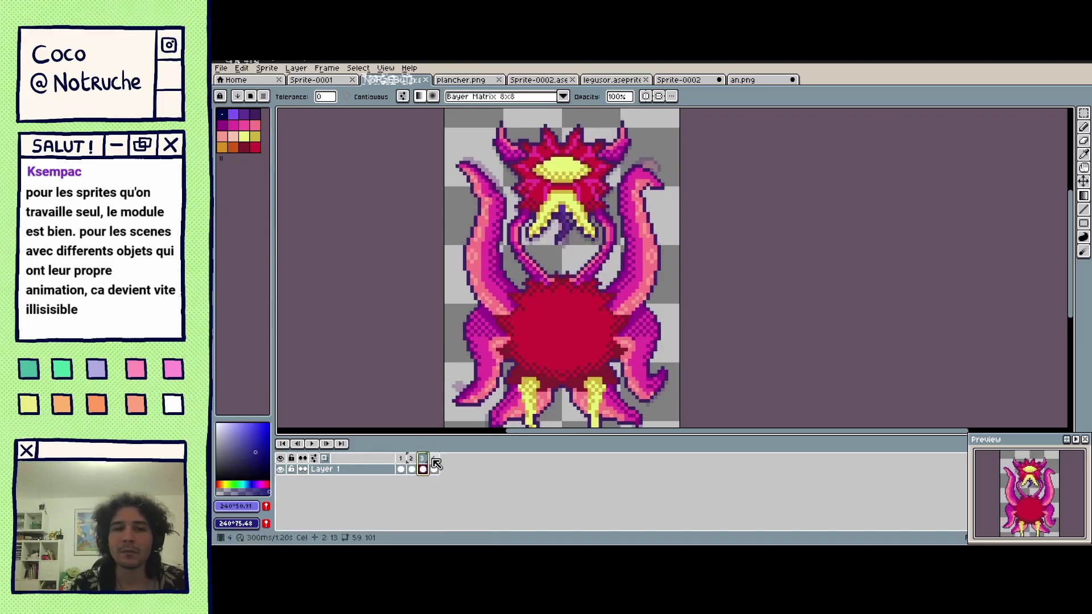
pyautogui.click(434, 466)
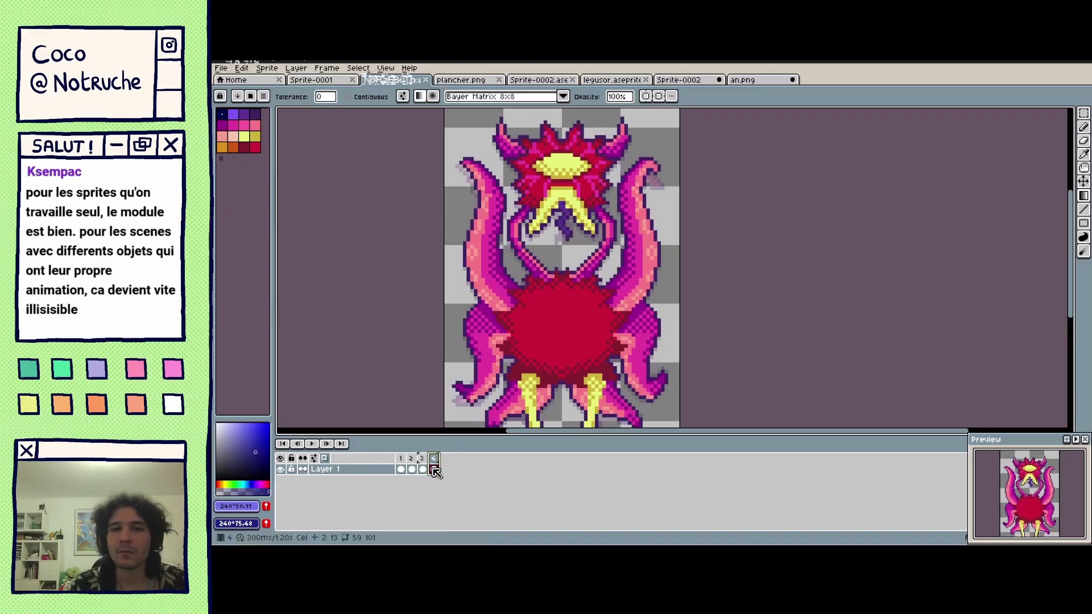
# Turn off onion skinning and toggle Layer 1's visibility off and on twice, leaving the layer shown.
pyautogui.click(325, 459)
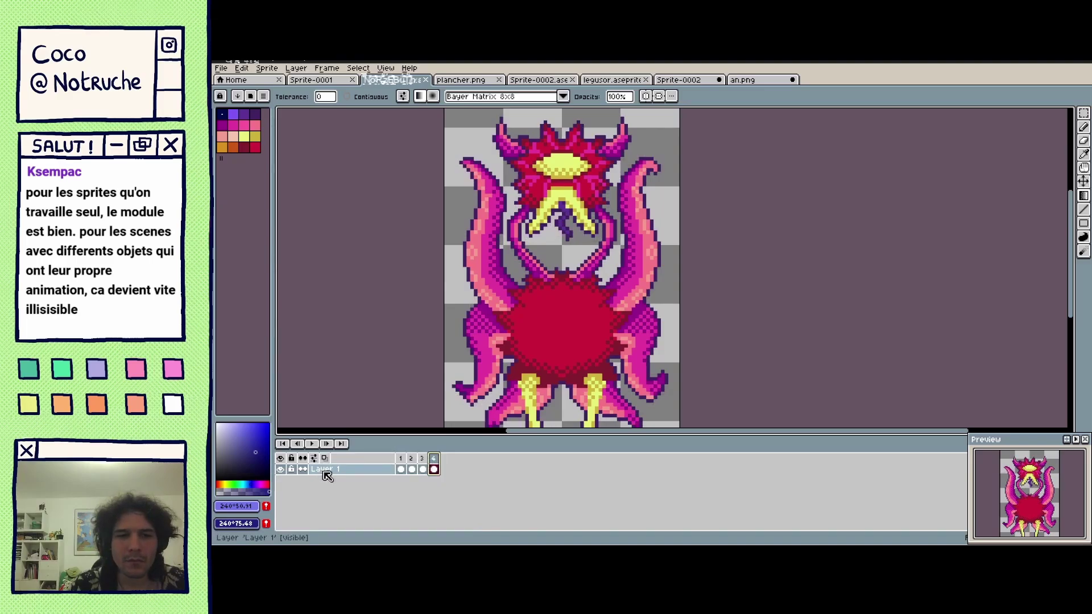
pyautogui.click(281, 470)
pyautogui.click(282, 470)
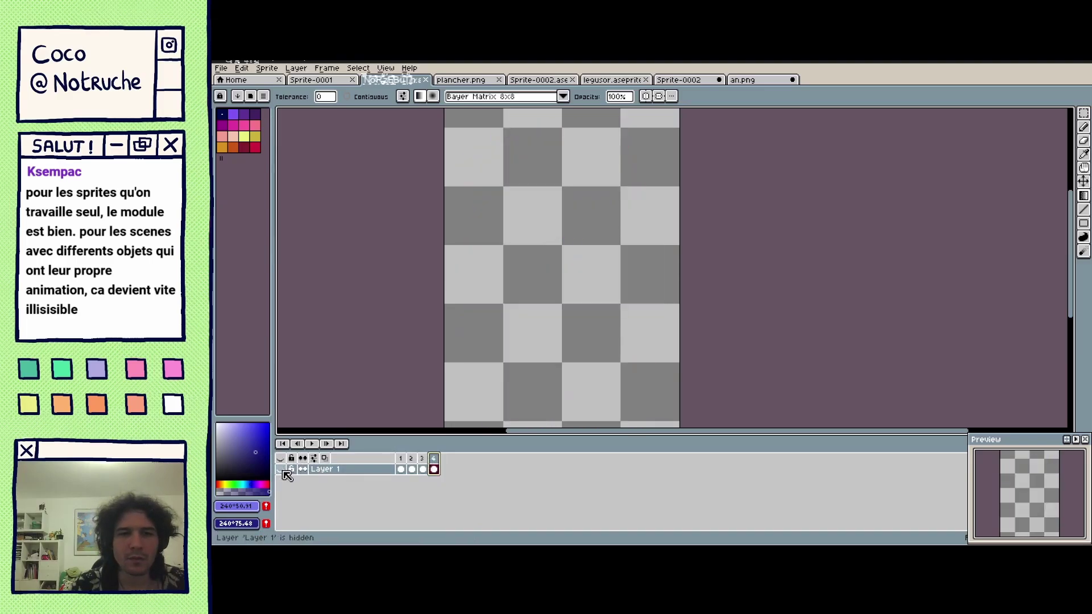
pyautogui.click(281, 470)
pyautogui.click(281, 470)
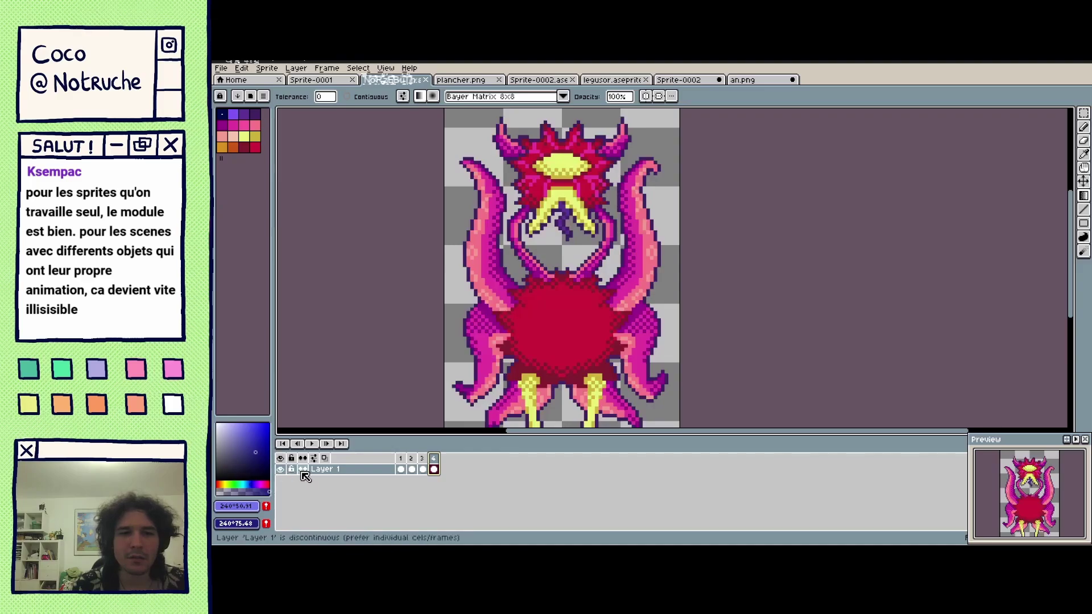
# View the timeline settings with the frame header and onion skin options, and close them.
pyautogui.click(320, 462)
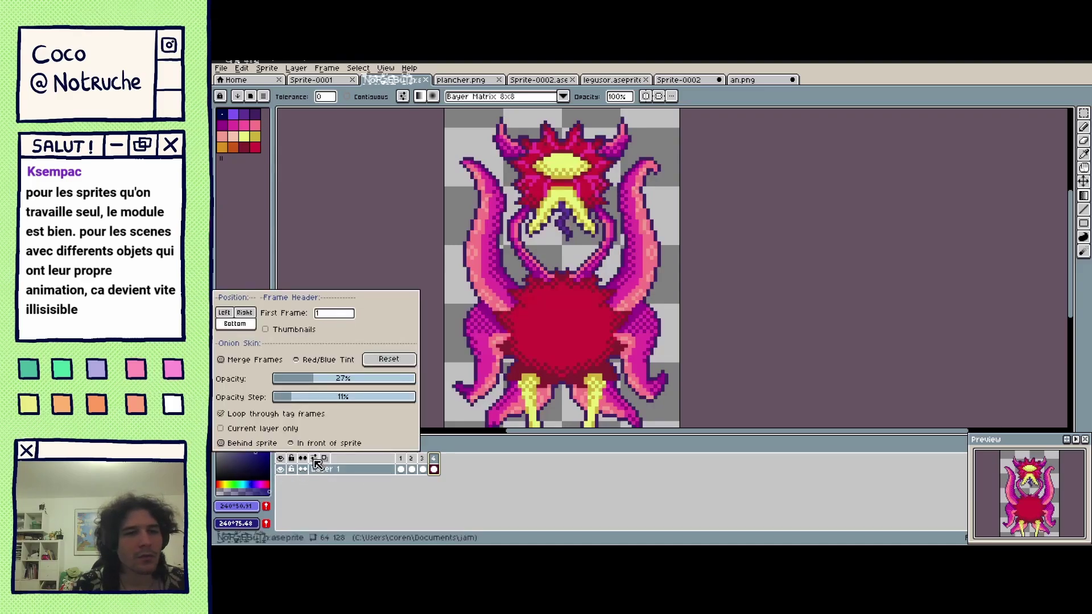
pyautogui.click(319, 462)
pyautogui.click(318, 462)
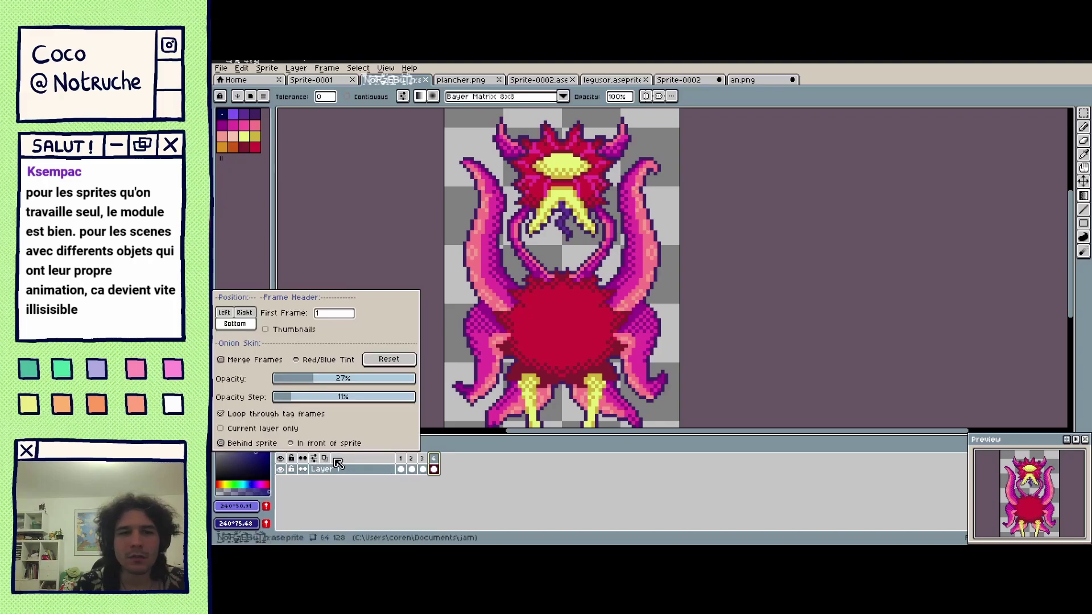
pyautogui.click(343, 464)
# Compare frames 1 and 2 of the monster without onion skinning, finishing on frame 1.
pyautogui.click(401, 469)
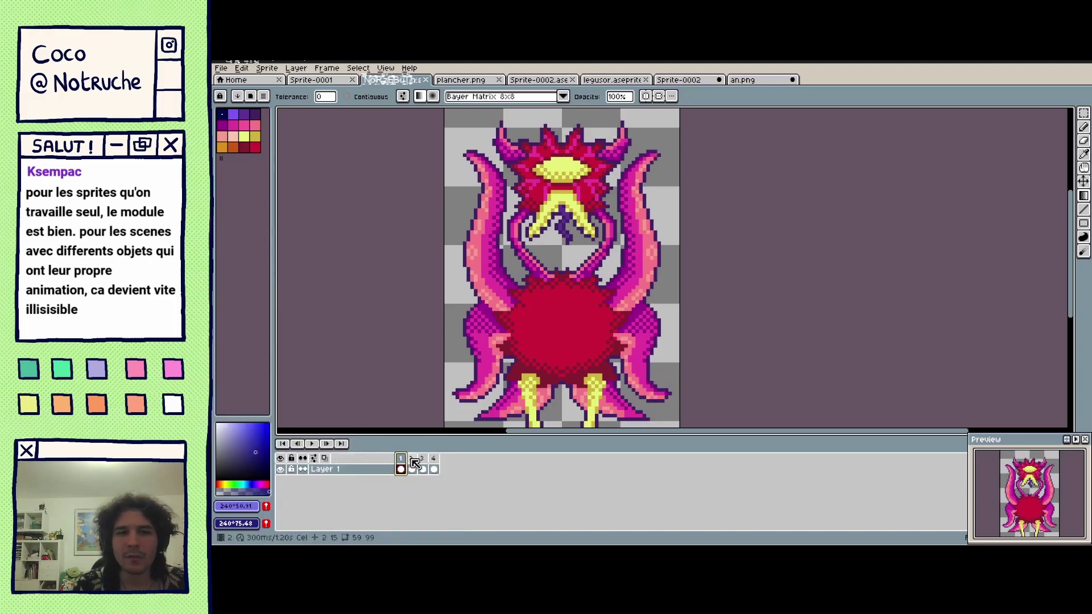
pyautogui.click(412, 469)
pyautogui.click(401, 469)
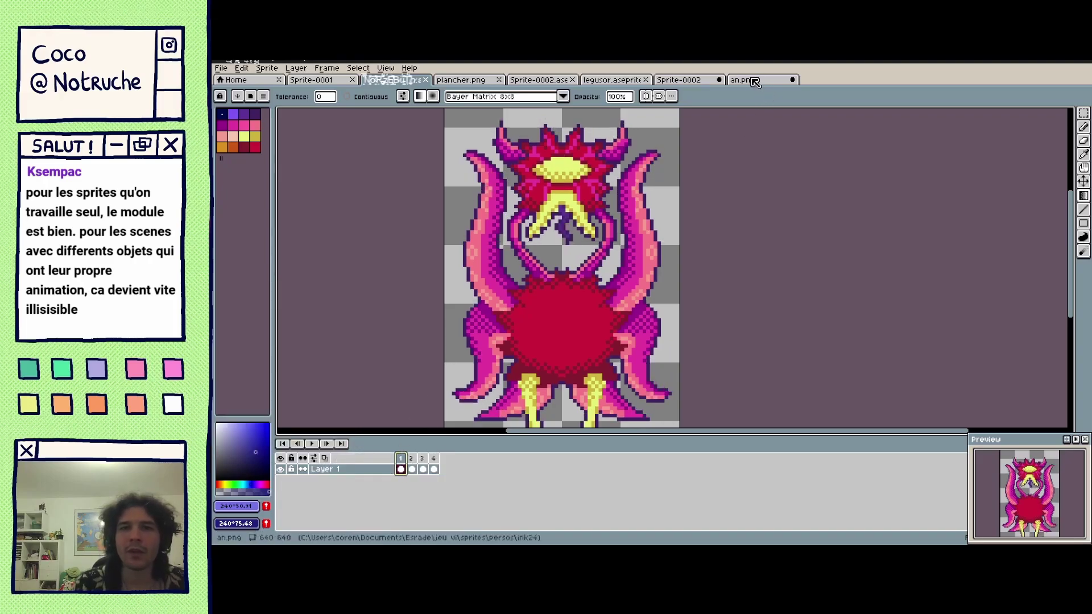
# Switch to the unsaved Sprite-0002 sprite and clear its entire canvas.
pyautogui.click(686, 82)
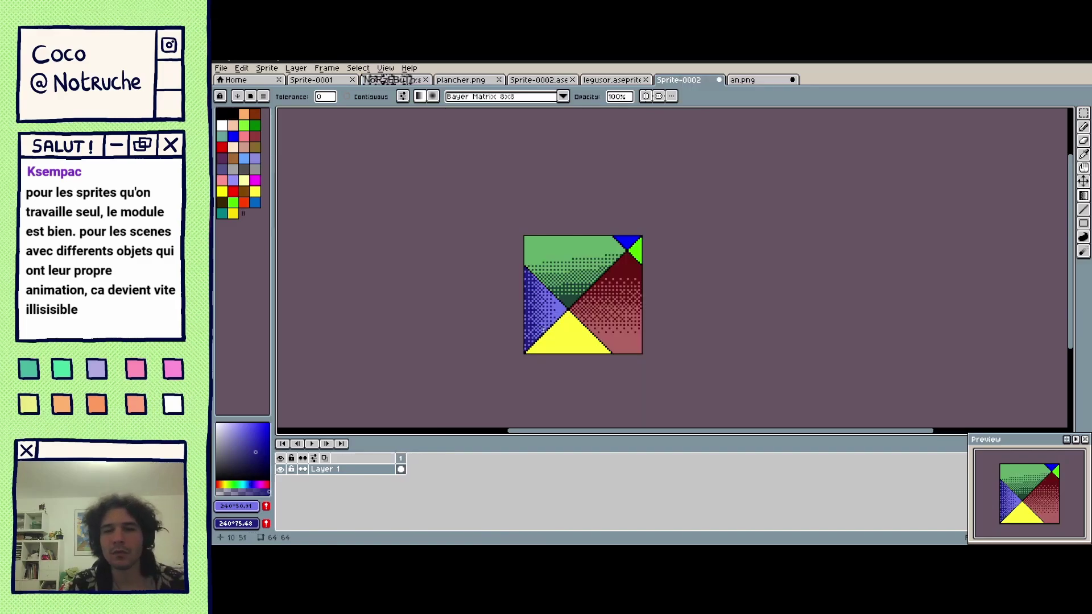
pyautogui.hotkey('ctrl', 'a')
pyautogui.press('Delete')
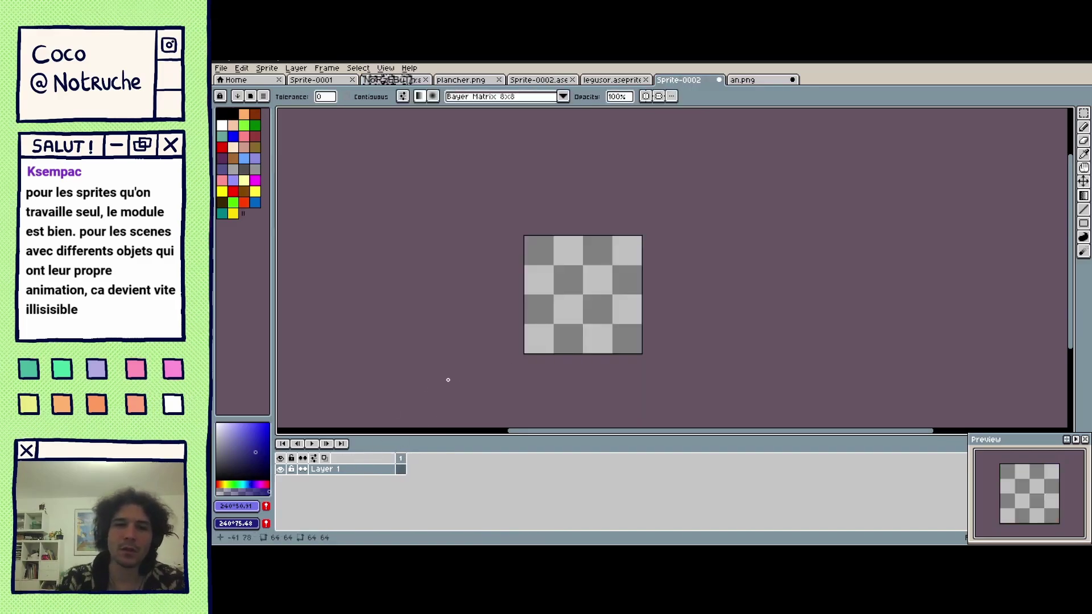
# Activate the Pencil with left-right mirror symmetry and place the vertical symmetry axis at the middle of the canvas.
pyautogui.press('v')
pyautogui.scroll(2, 449, 381)
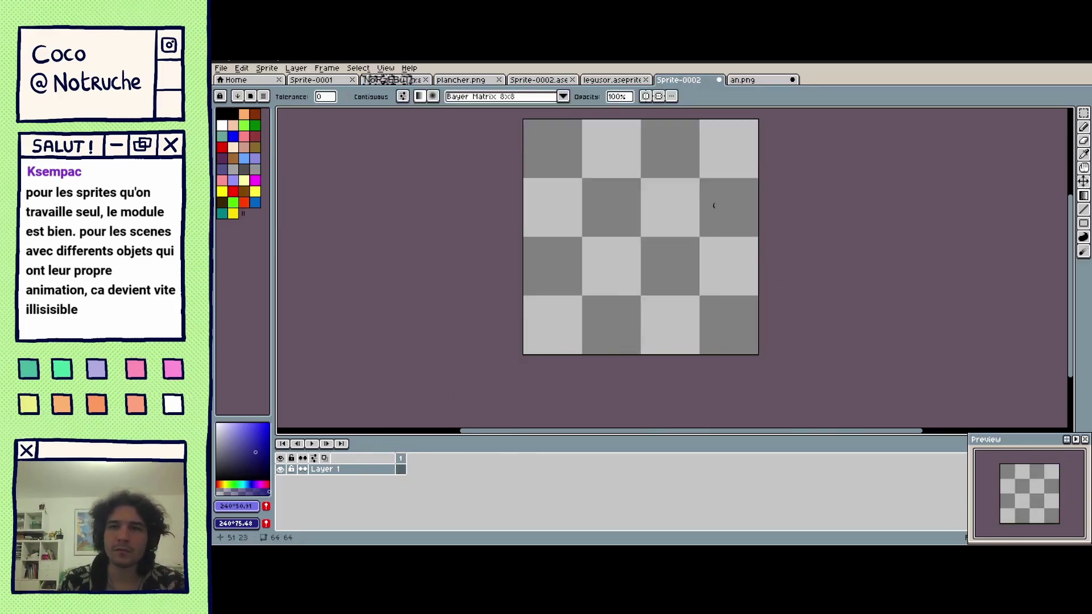
pyautogui.moveTo(714, 205); pyautogui.dragTo(652, 262)
pyautogui.click(1084, 129)
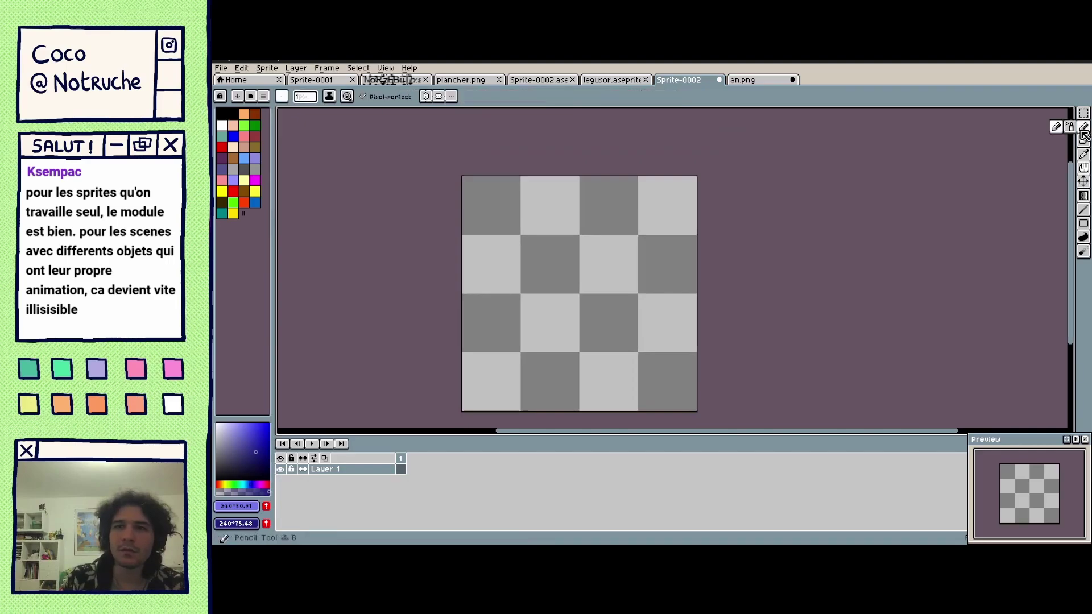
pyautogui.click(425, 95)
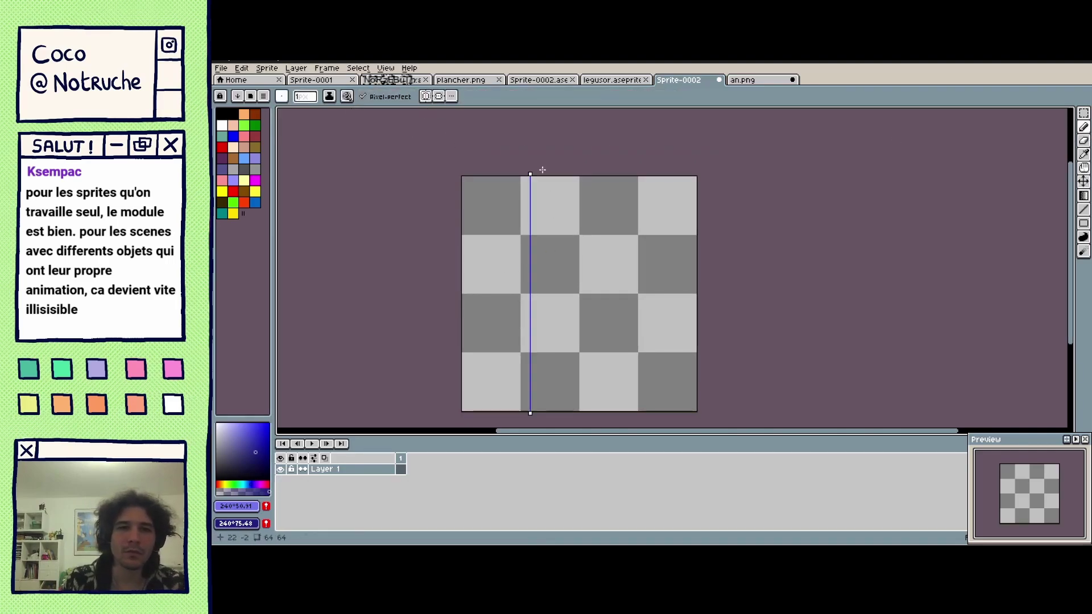
pyautogui.moveTo(530, 174); pyautogui.dragTo(579, 173)
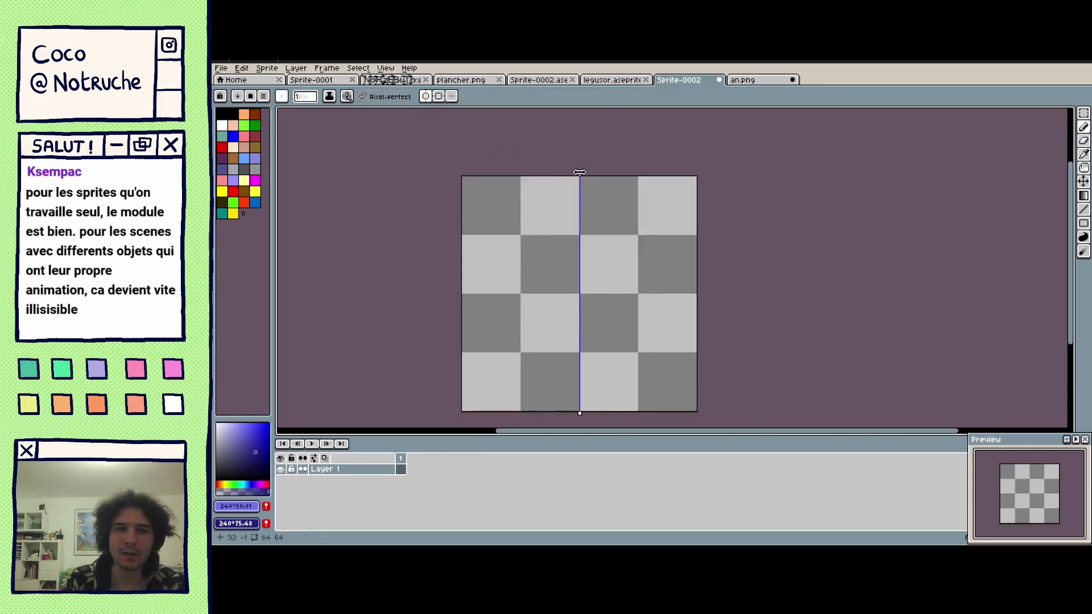
# Draw a black mirrored outline of a figure with a round head, two arms and two legs, and turn symmetry off.
pyautogui.click(233, 115)
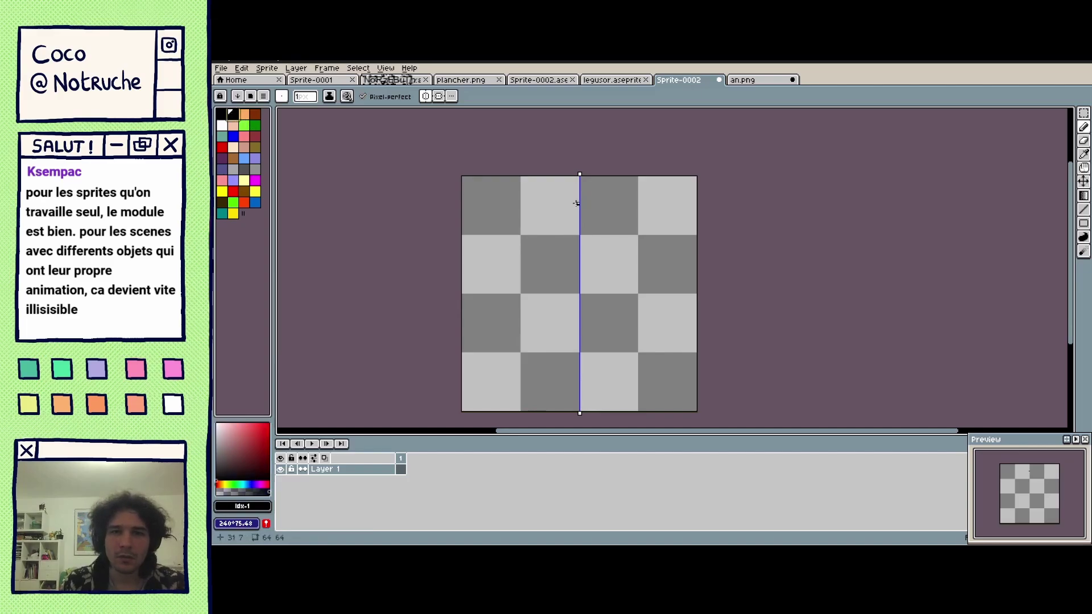
pyautogui.moveTo(578, 210)
pyautogui.mouseDown()
pyautogui.moveTo(560, 213)
pyautogui.moveTo(539, 256)
pyautogui.moveTo(560, 282)
pyautogui.moveTo(521, 350)
pyautogui.moveTo(549, 315)
pyautogui.moveTo(560, 333)
pyautogui.moveTo(545, 380)
pyautogui.moveTo(572, 350)
pyautogui.mouseUp()
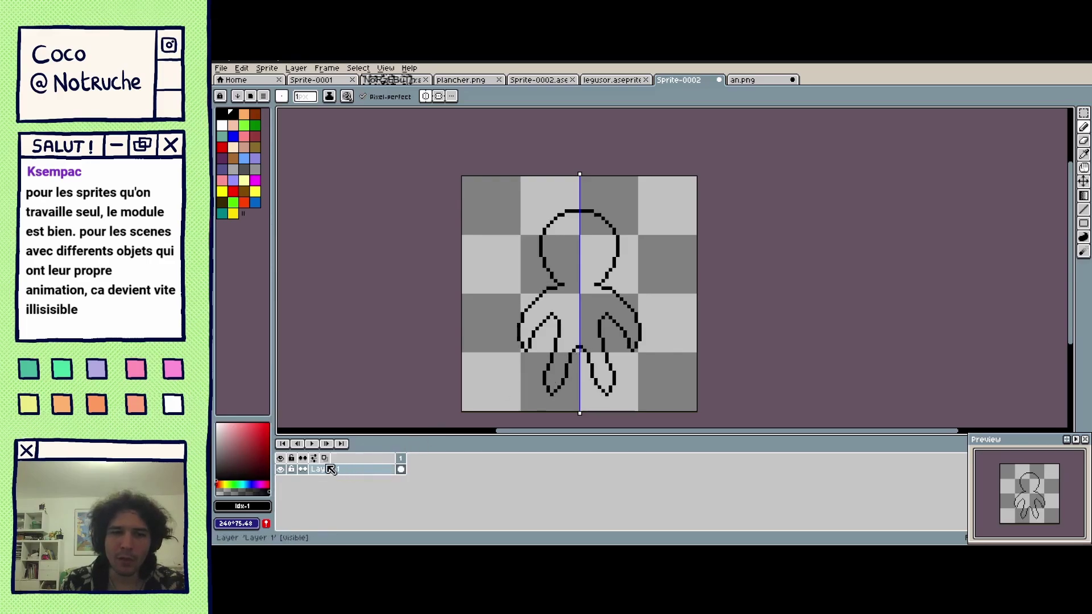
pyautogui.click(425, 96)
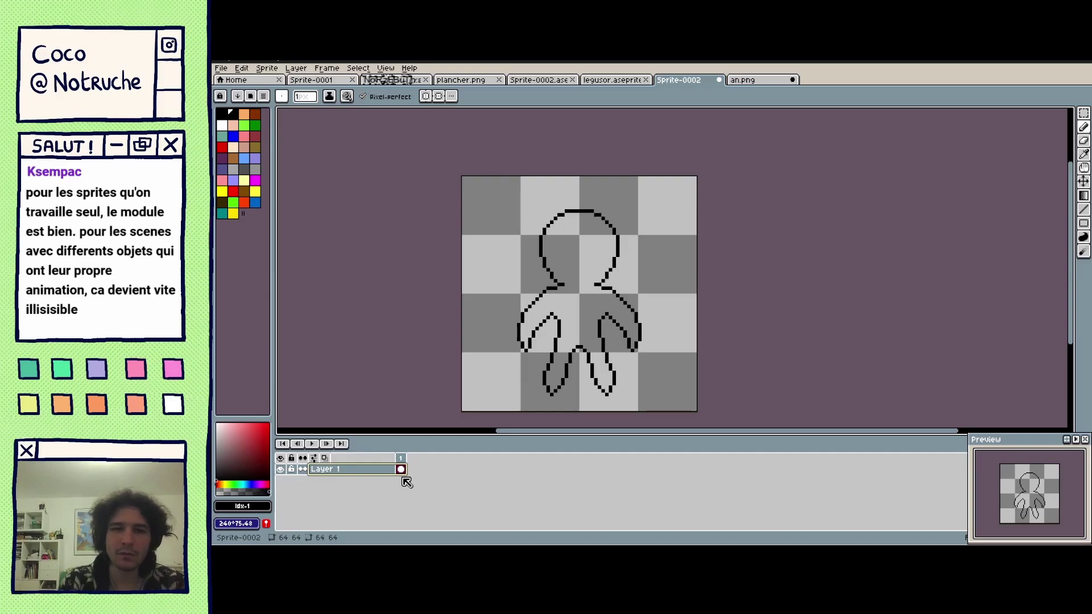
# Add a second frame that duplicates the figure and turn on onion skinning.
pyautogui.hotkey('alt', 'n')
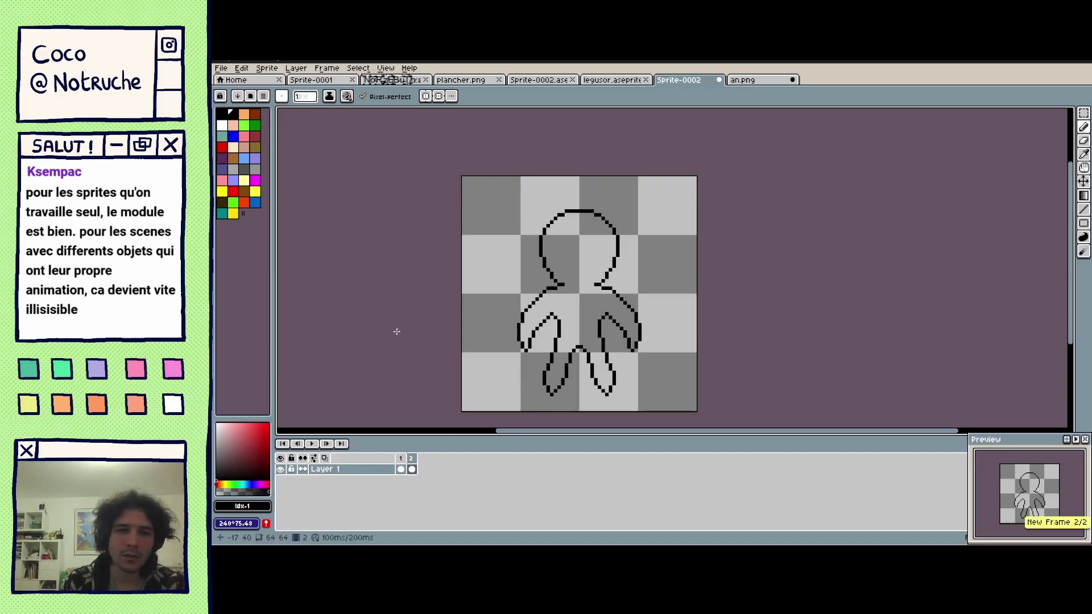
pyautogui.click(326, 458)
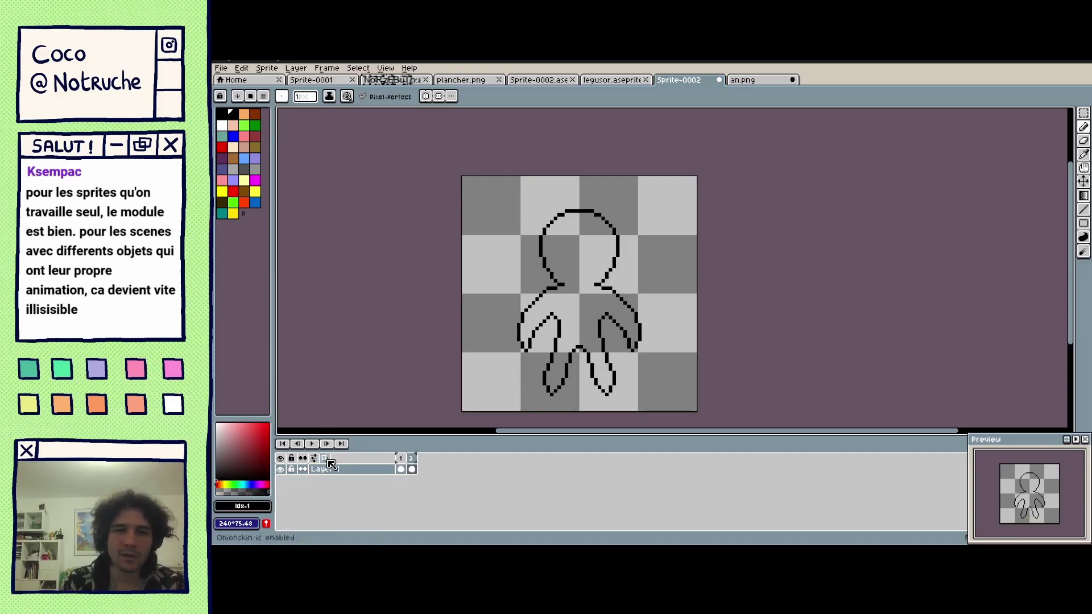
# Clear frame 2 to view frame 1's onion skin, compare the two frames, and undo the clearing.
pyautogui.click(414, 464)
pyautogui.hotkey('ctrl', 'a')
pyautogui.press('Delete')
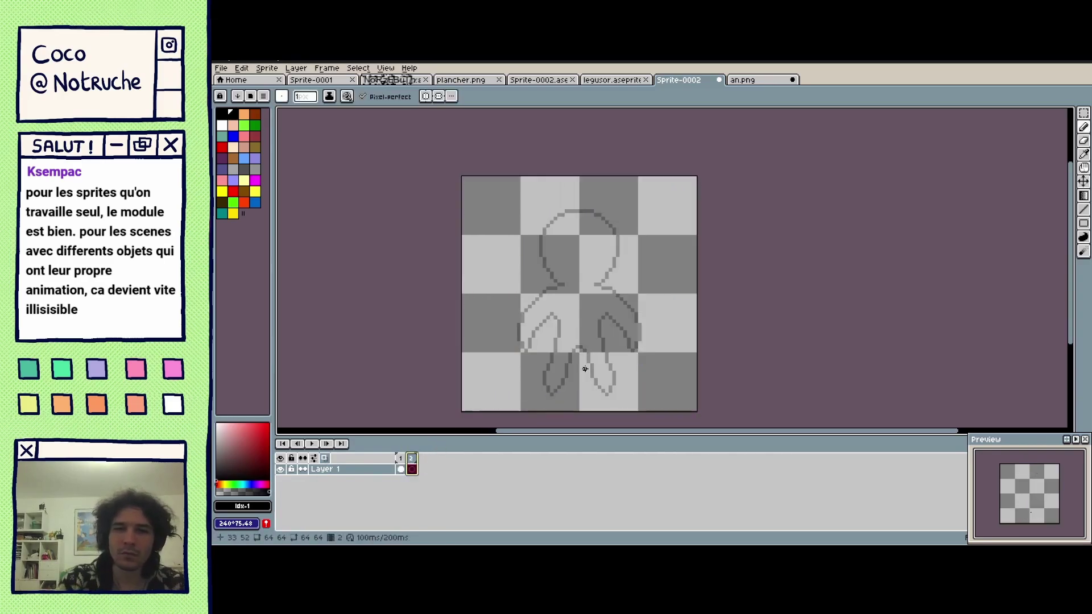
pyautogui.click(401, 468)
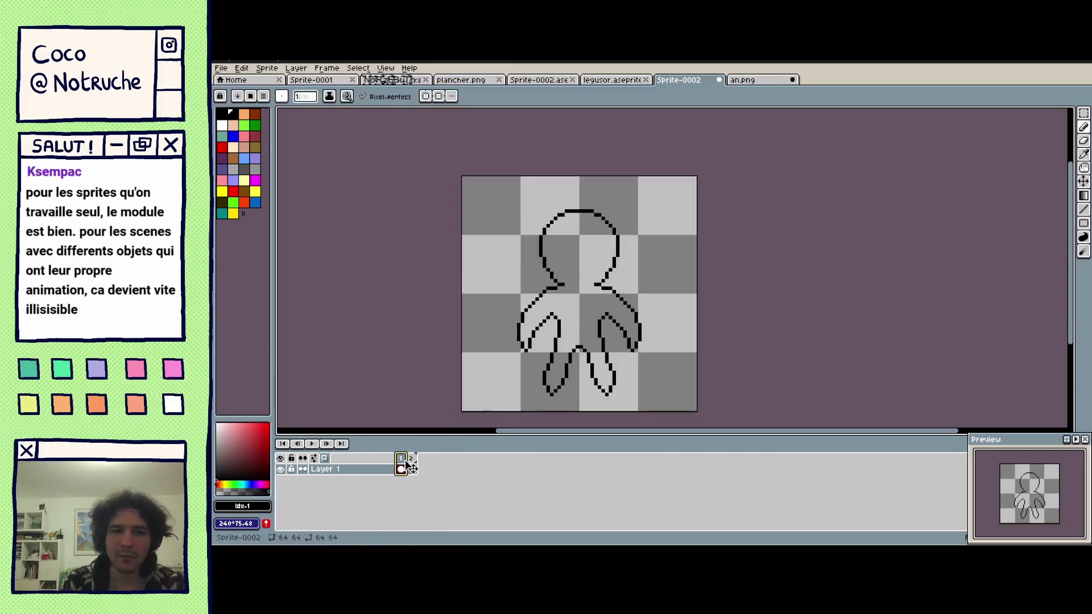
pyautogui.click(411, 468)
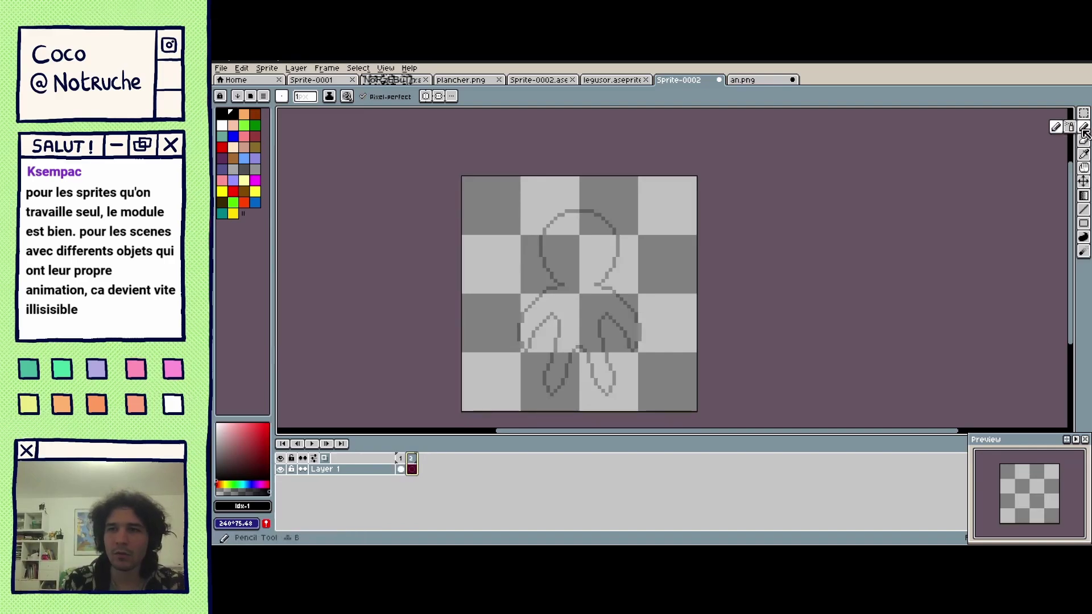
pyautogui.press('ctrl')
pyautogui.scroll(1, 602, 275)
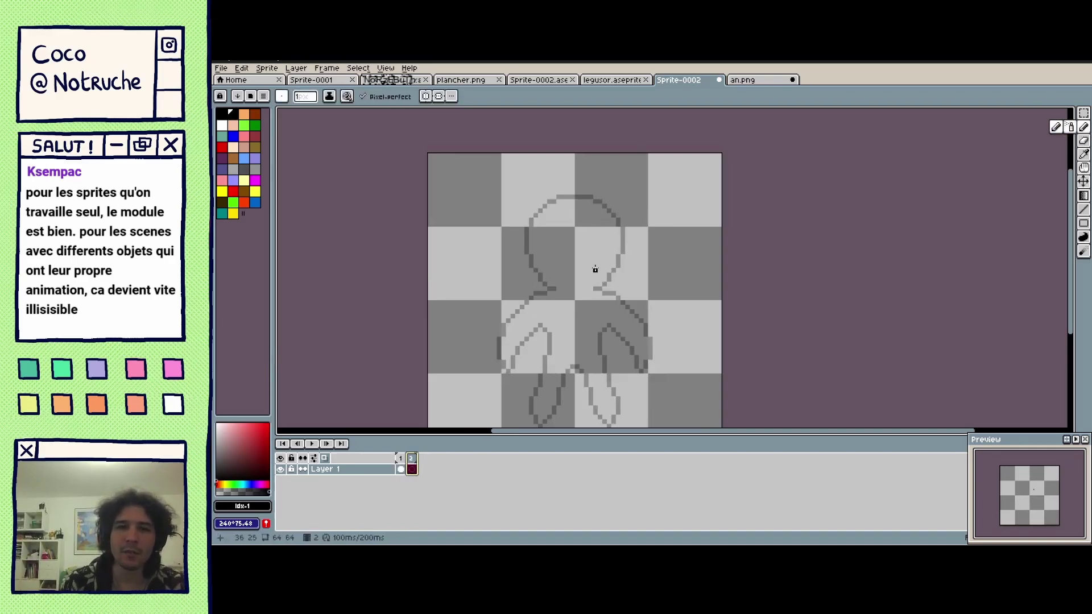
pyautogui.hotkey('ctrl', 'v')
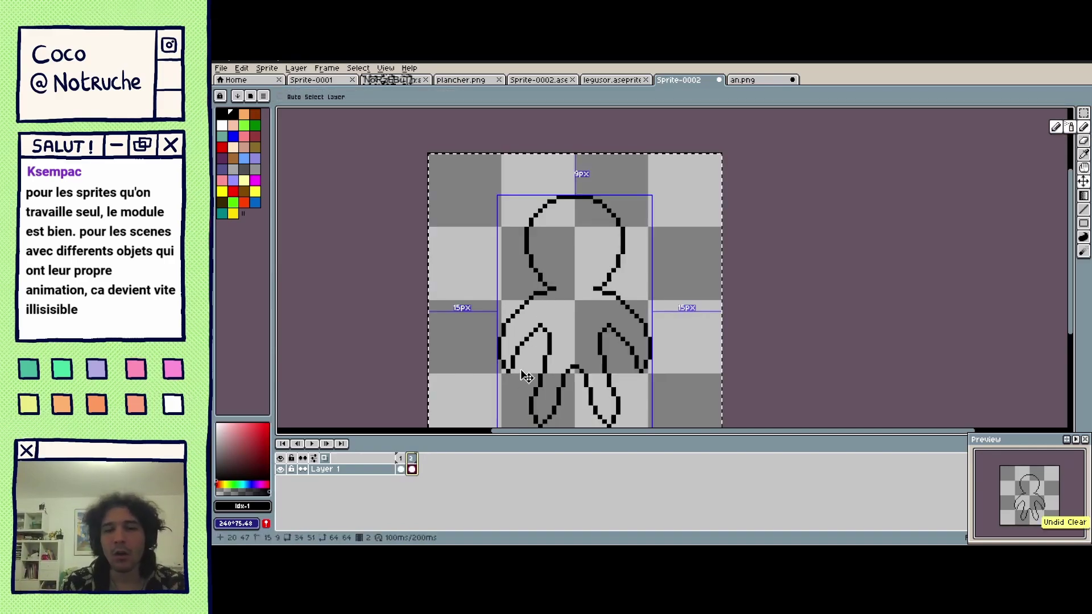
# Erase the figure's right-hand arm on frame 2 with a size 12 Eraser and redraw it slightly further outward in black.
pyautogui.press('e')
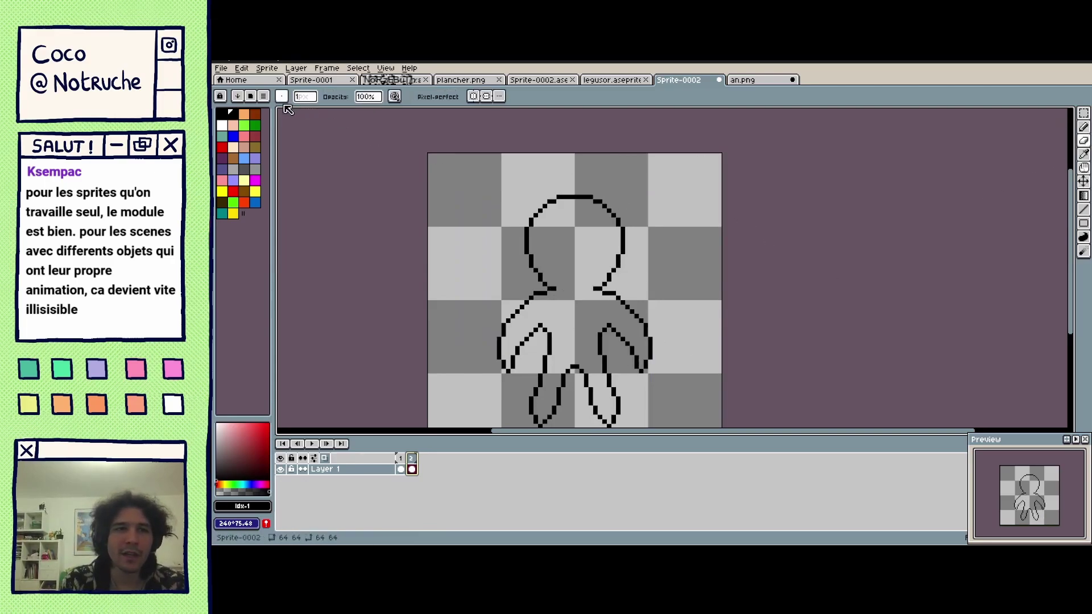
pyautogui.click(304, 97)
pyautogui.moveTo(307, 110); pyautogui.dragTo(314, 110)
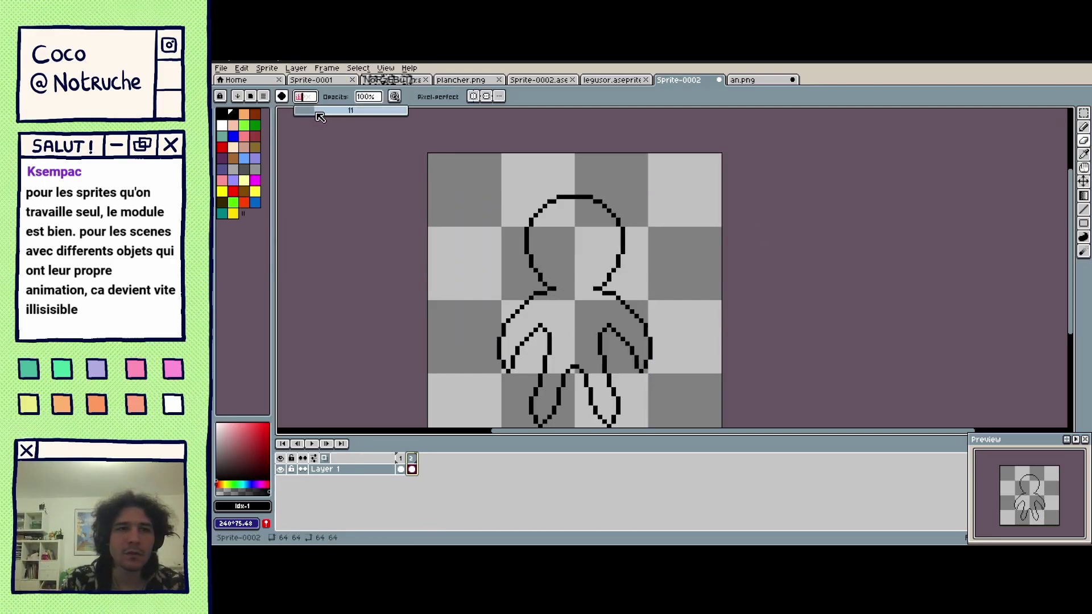
pyautogui.moveTo(670, 377); pyautogui.dragTo(639, 333)
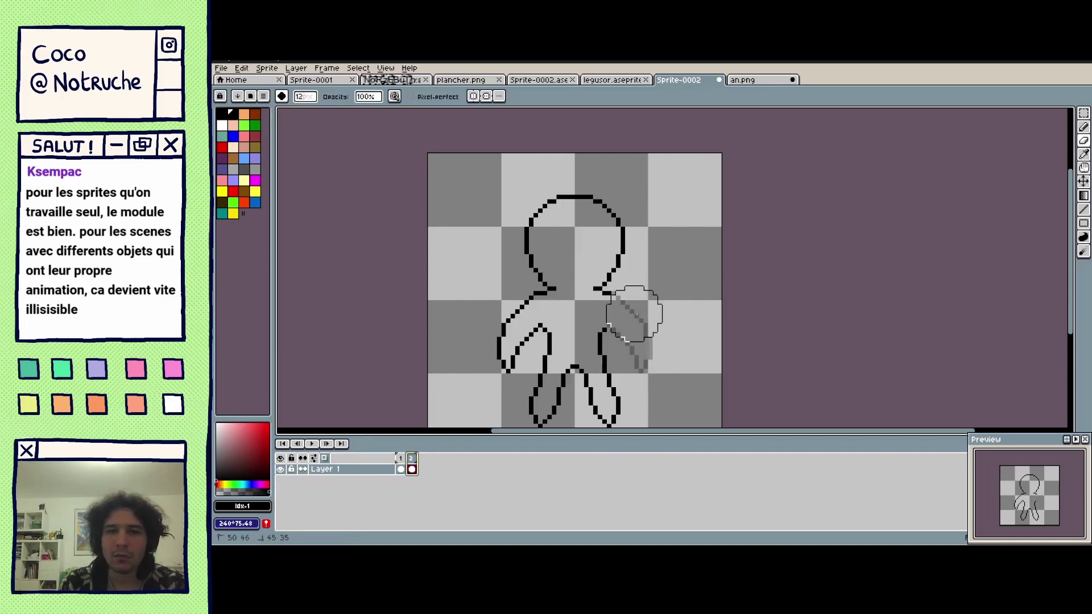
pyautogui.press('b')
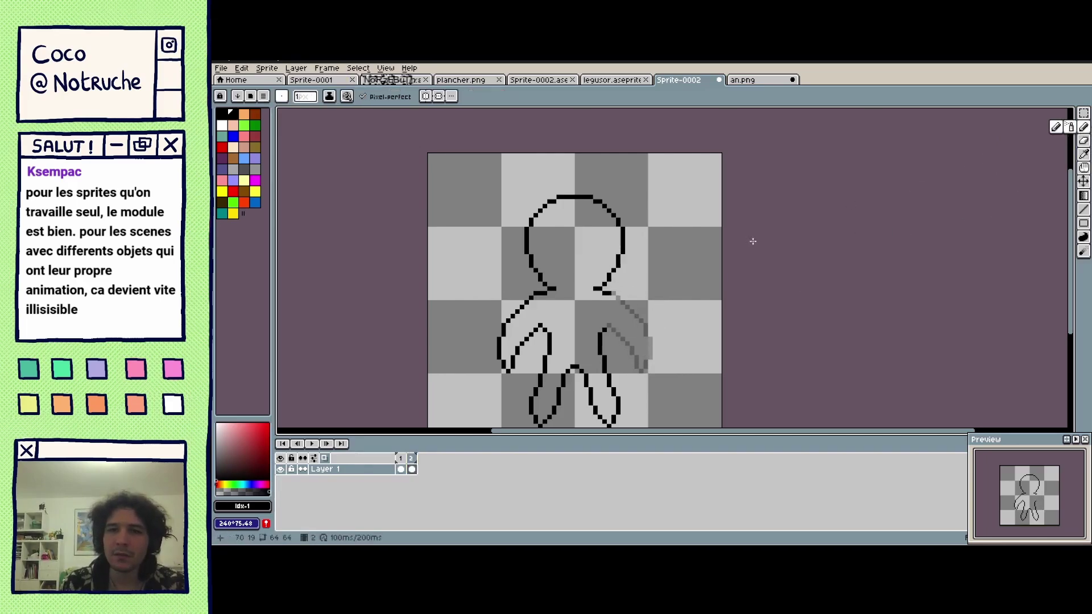
pyautogui.click(609, 291)
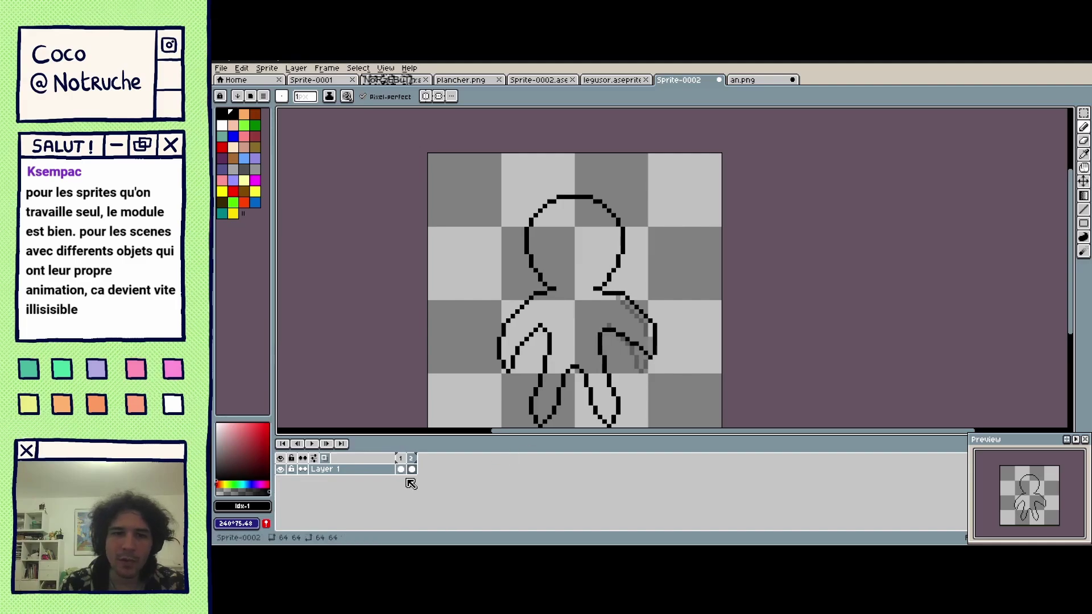
# Play the figure's two-frame animation and return to frame 2.
pyautogui.click(401, 459)
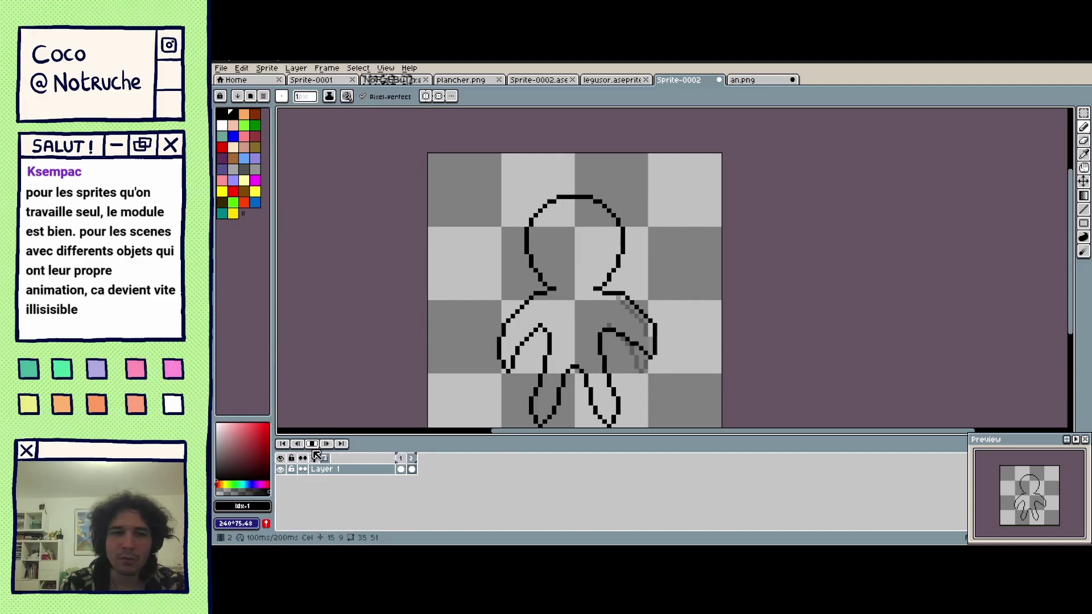
pyautogui.click(412, 468)
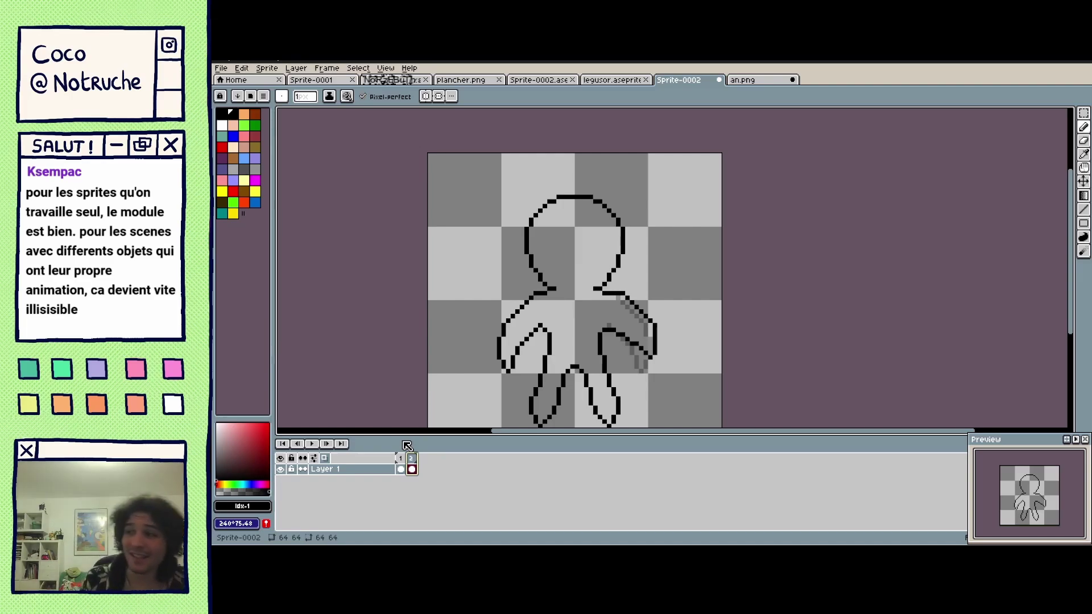
# Switch to the castle scene in Sprite-0002.aseprite, enlarge the timeline to see all layers, and play and stop the animation.
pyautogui.click(633, 83)
pyautogui.click(550, 81)
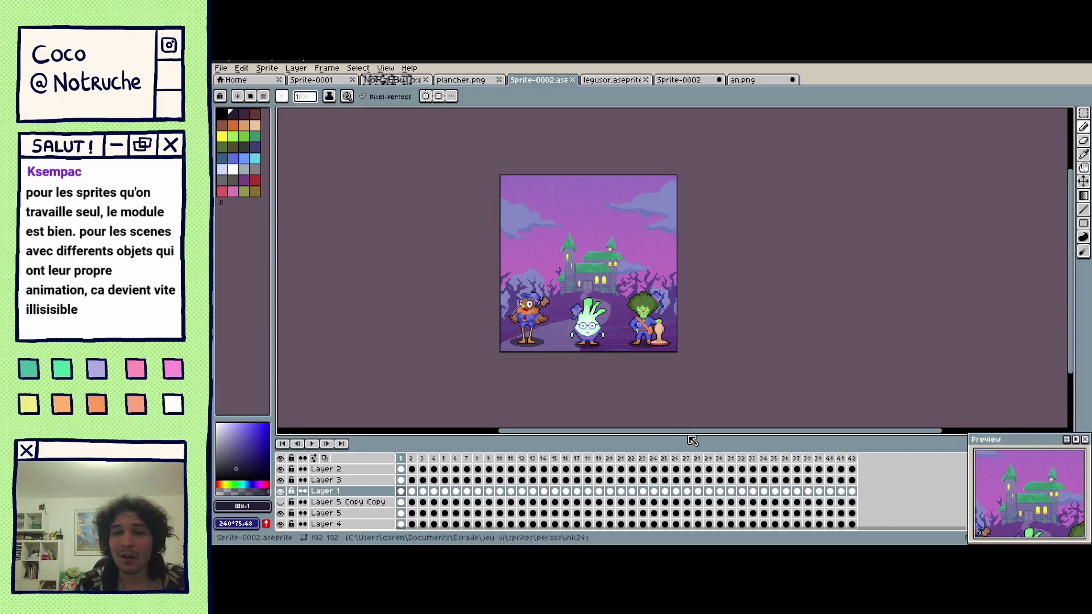
pyautogui.moveTo(688, 436); pyautogui.dragTo(626, 401)
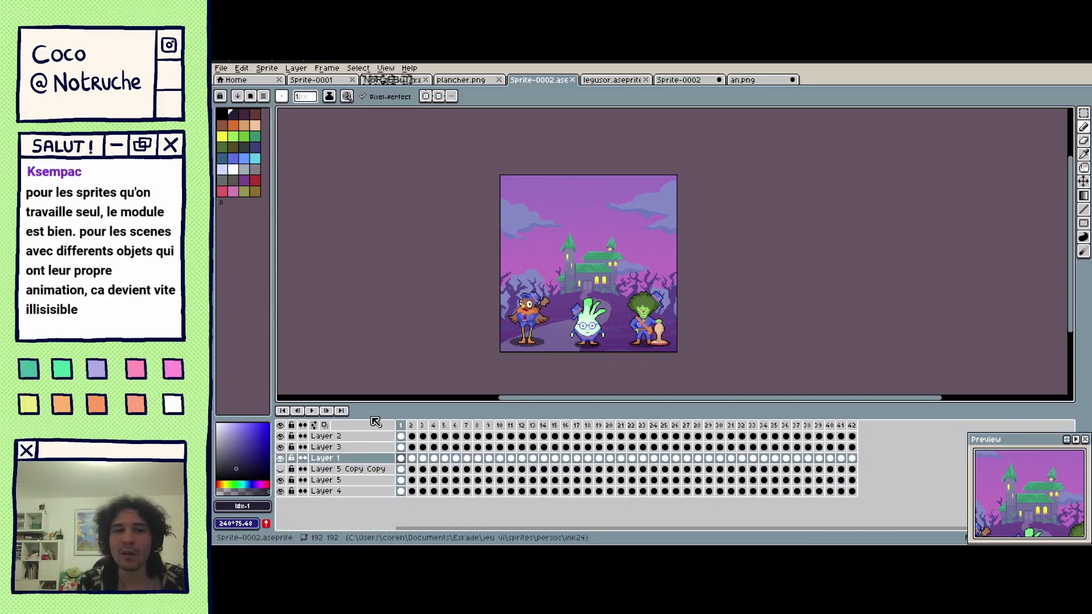
pyautogui.click(315, 411)
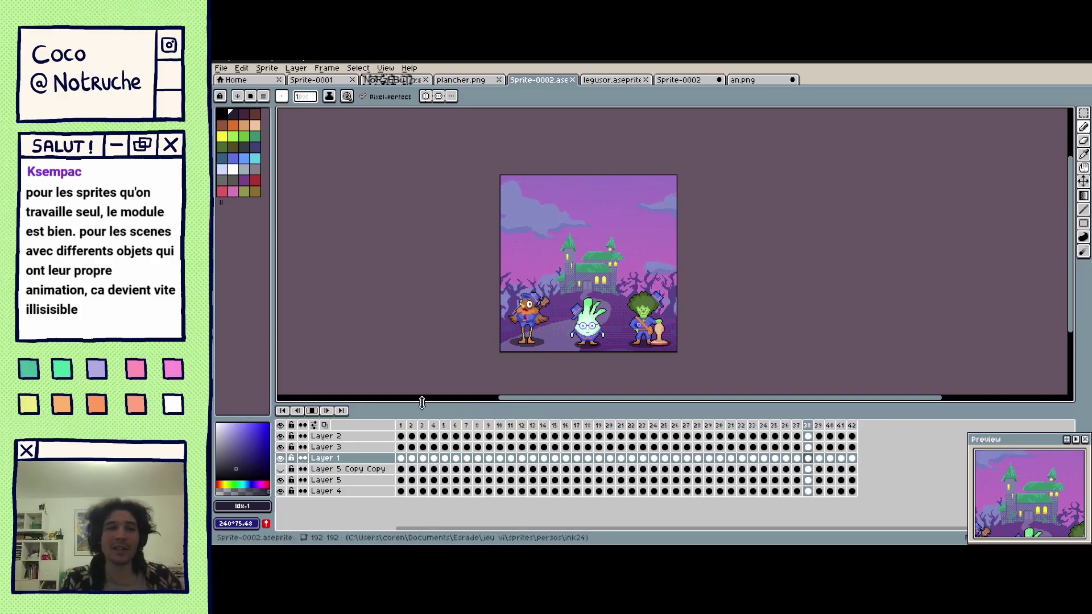
pyautogui.click(312, 410)
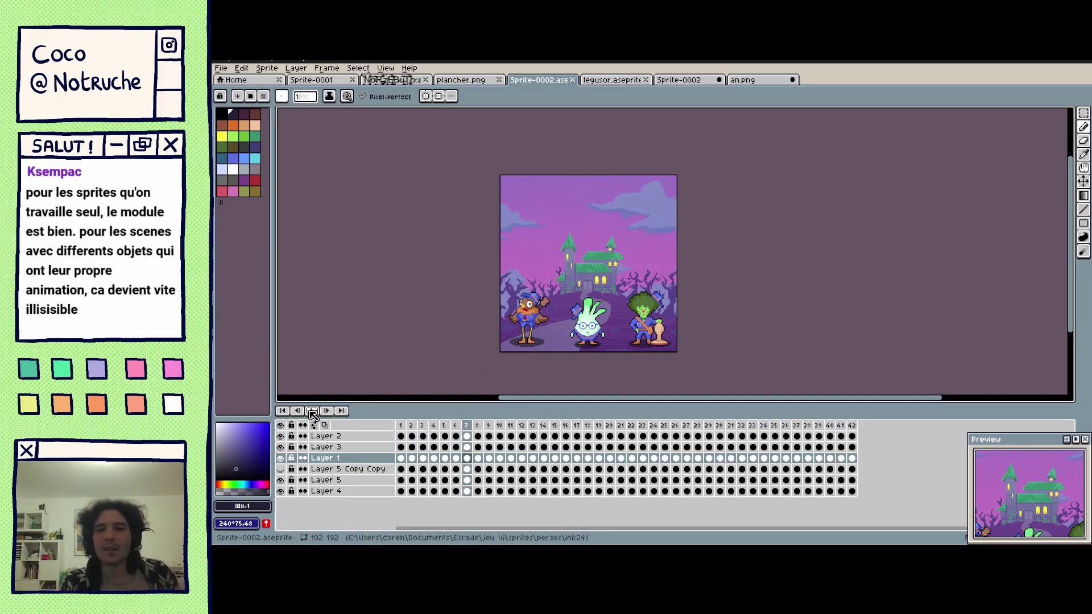
# Look through the open sprites an.png, Sprite-0002.aseprite and legusor.aseprite.
pyautogui.click(739, 80)
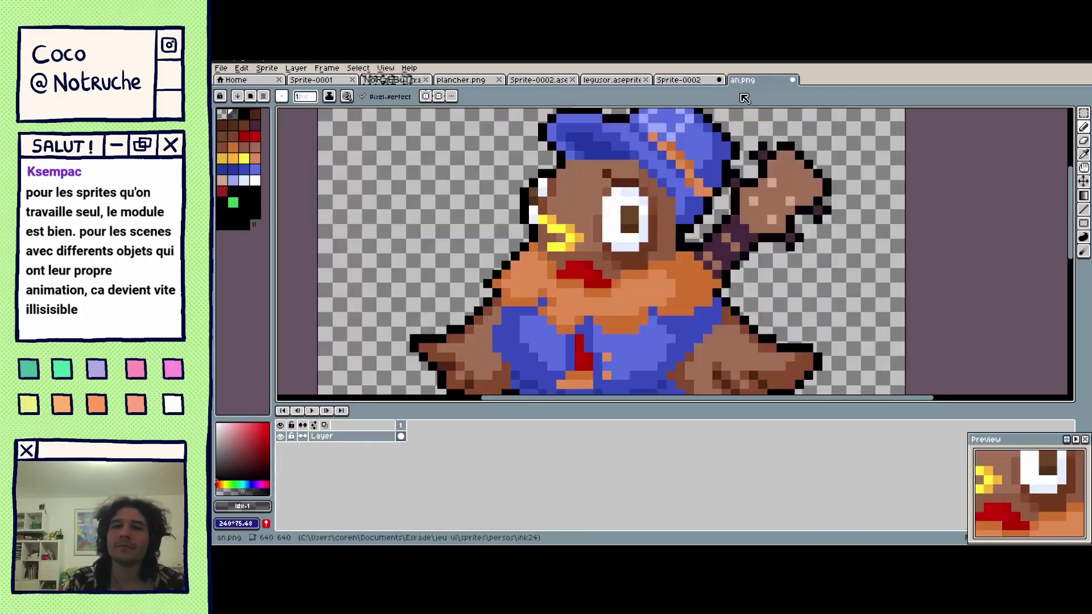
pyautogui.click(688, 81)
pyautogui.click(553, 80)
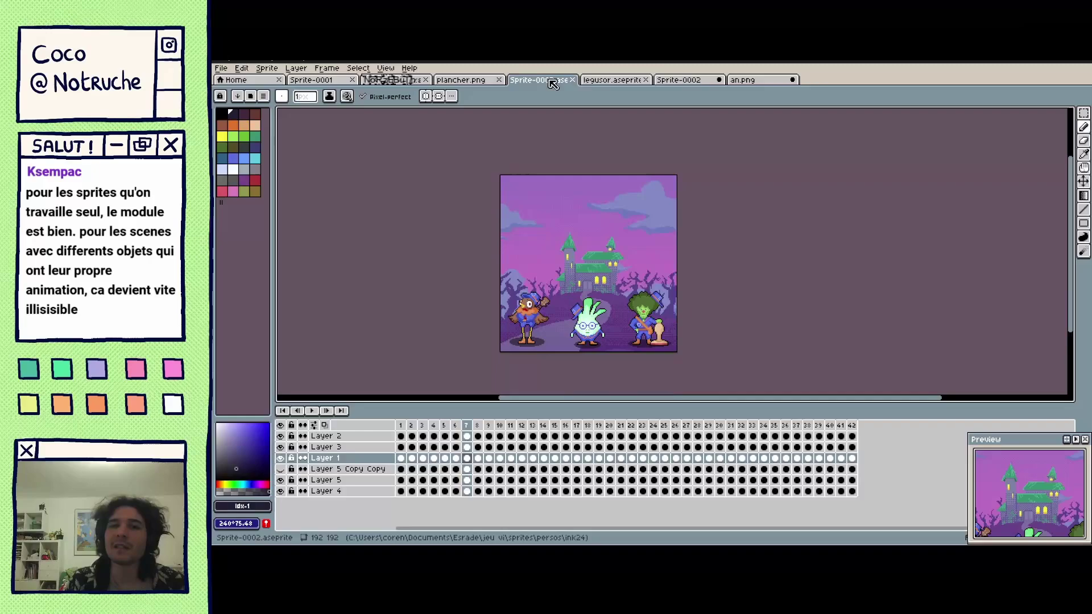
pyautogui.click(610, 80)
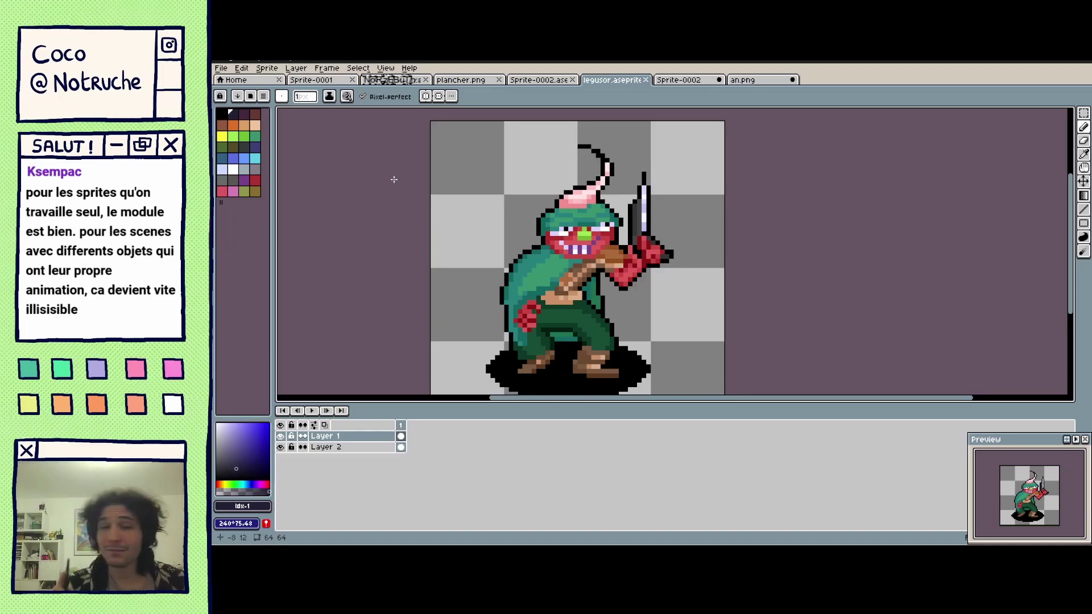
# Save the Norzebuth sprite as PNG in the jam folder, exporting its four-frame animation as separate files.
pyautogui.click(398, 80)
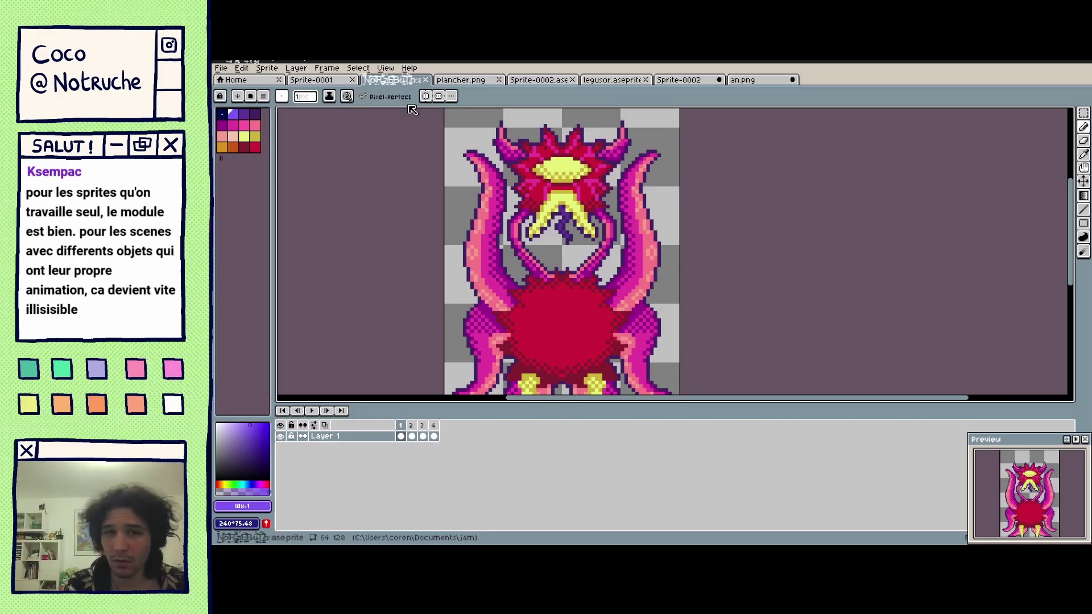
pyautogui.scroll(-1, 665, 263)
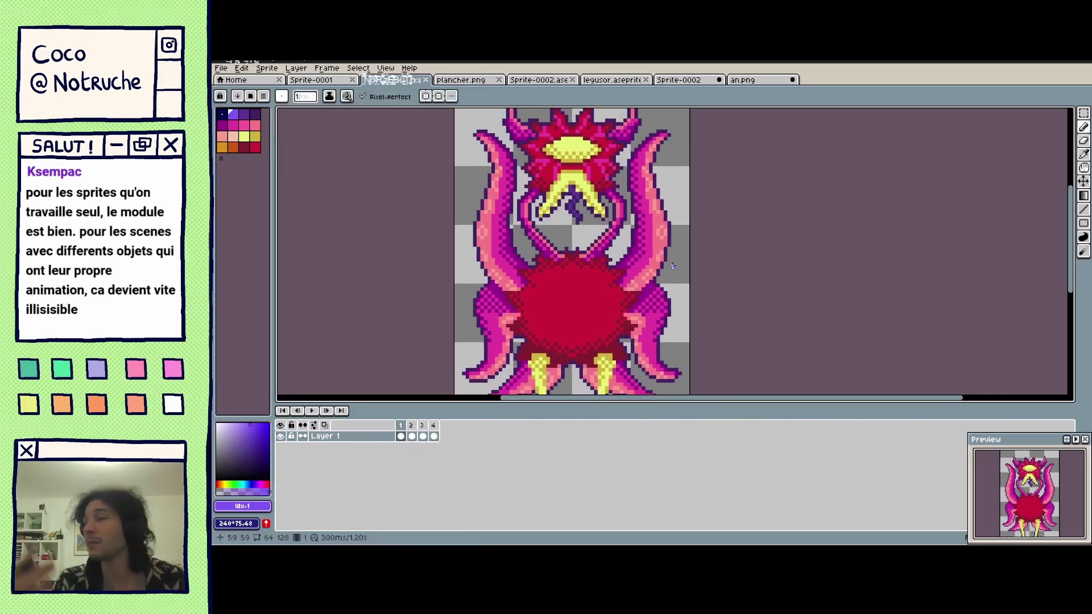
pyautogui.scroll(-2, 673, 266)
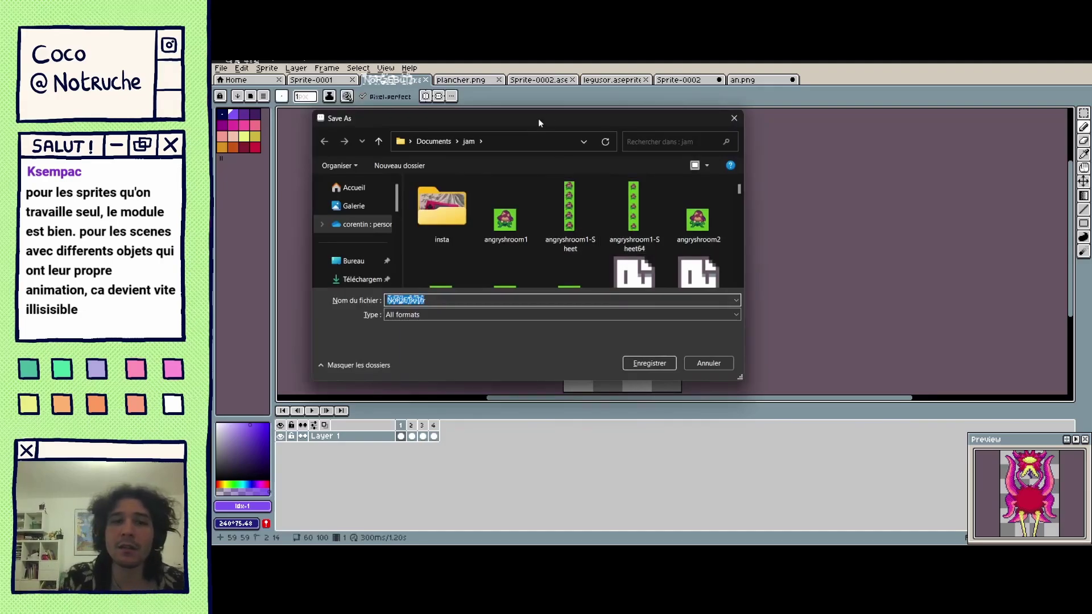
pyautogui.moveTo(568, 120); pyautogui.dragTo(772, 138)
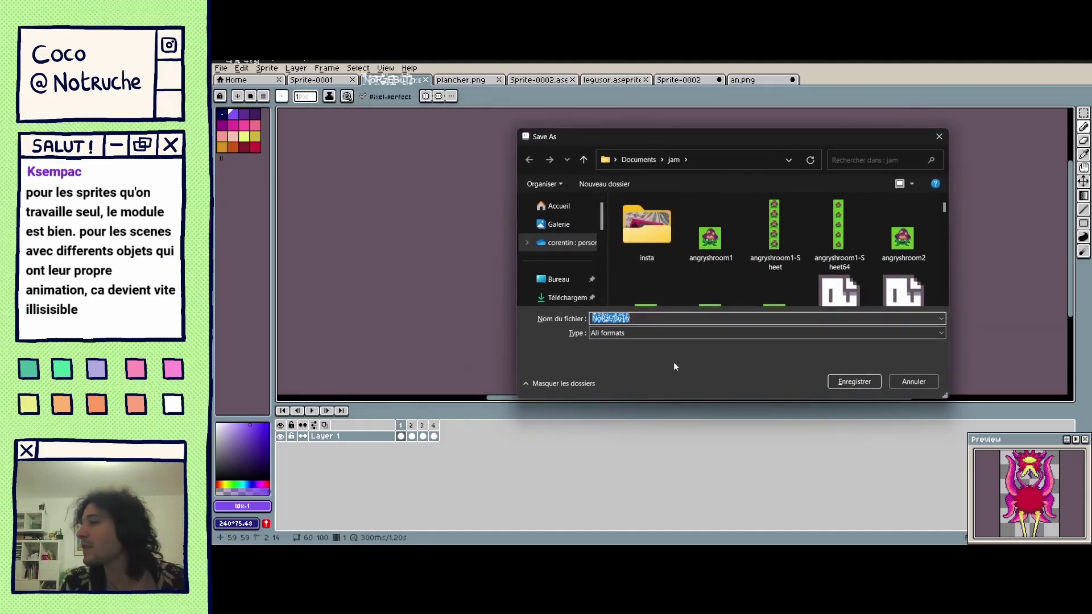
pyautogui.click(629, 333)
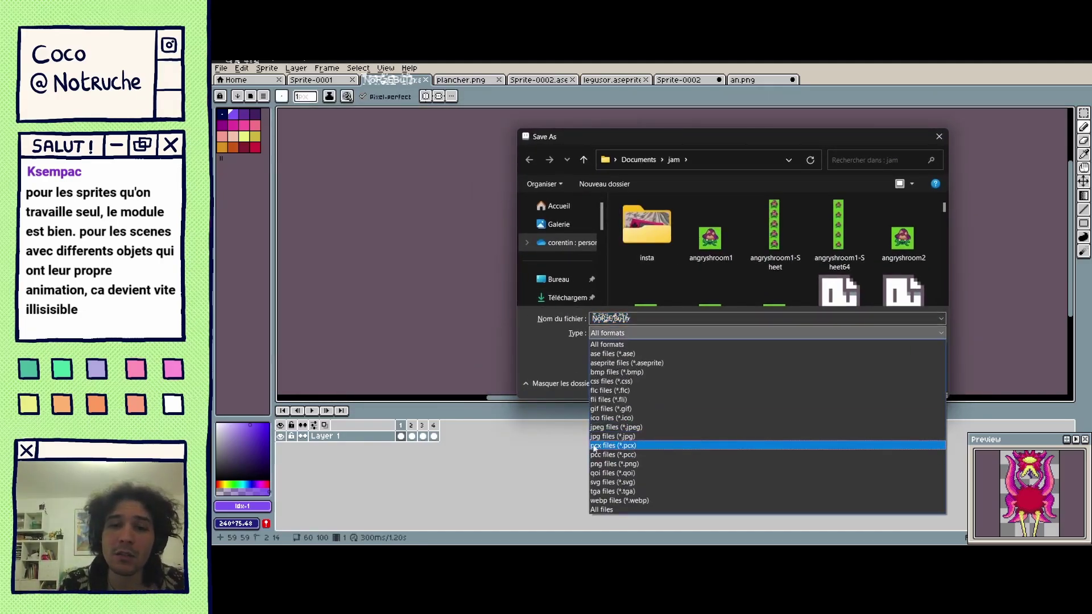
pyautogui.click(604, 465)
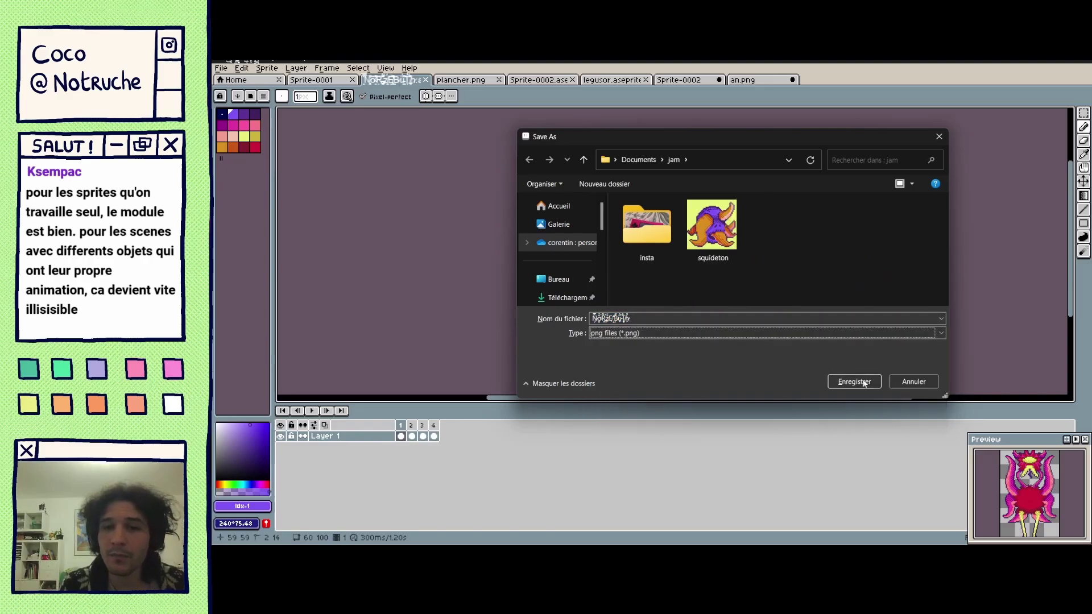
pyautogui.click(854, 381)
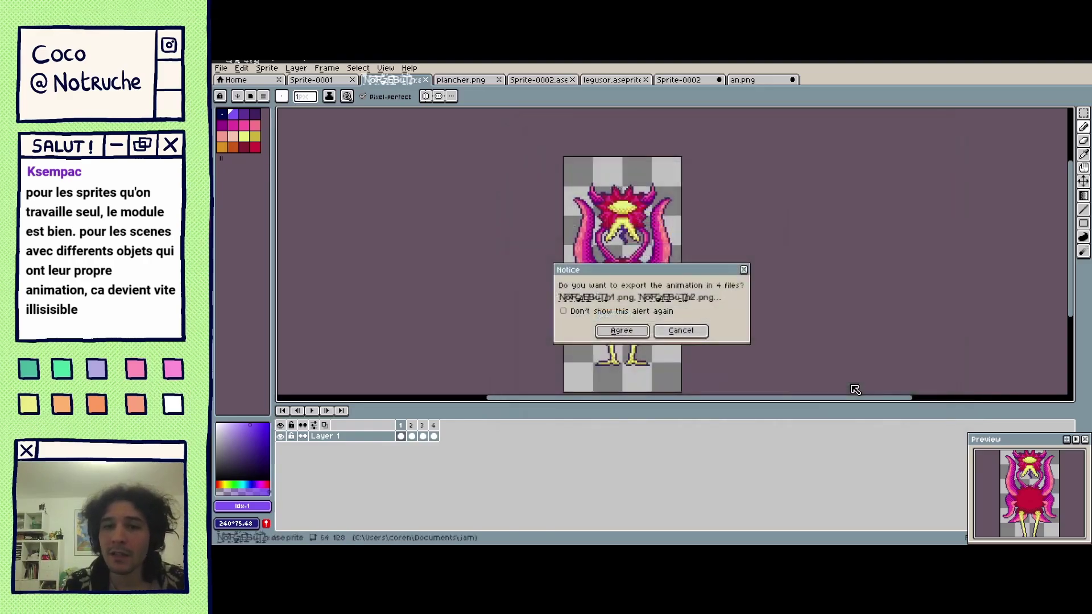
pyautogui.moveTo(681, 284); pyautogui.dragTo(715, 263)
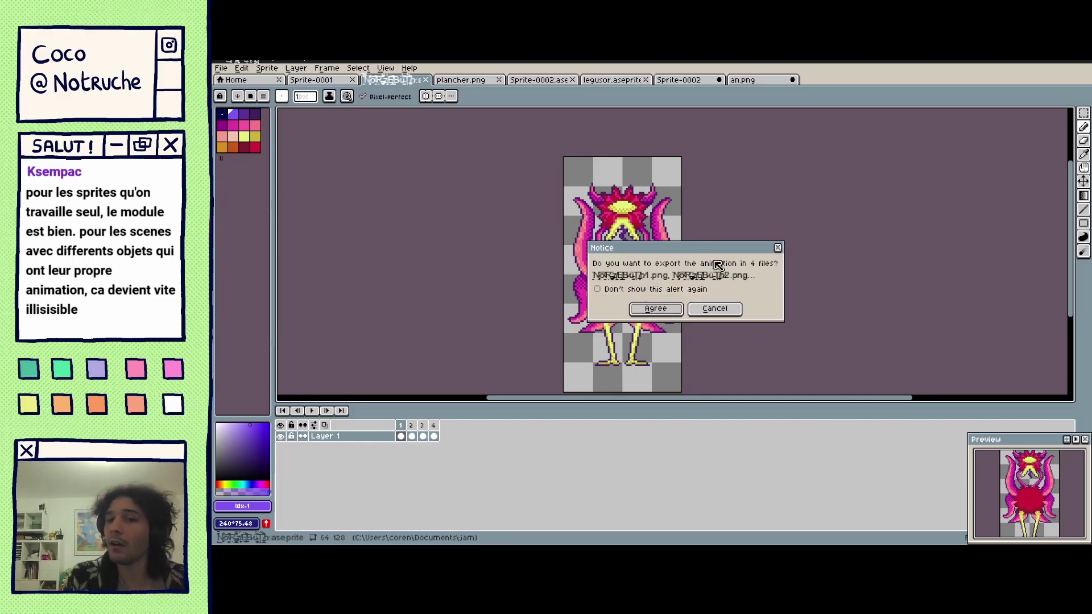
pyautogui.click(656, 309)
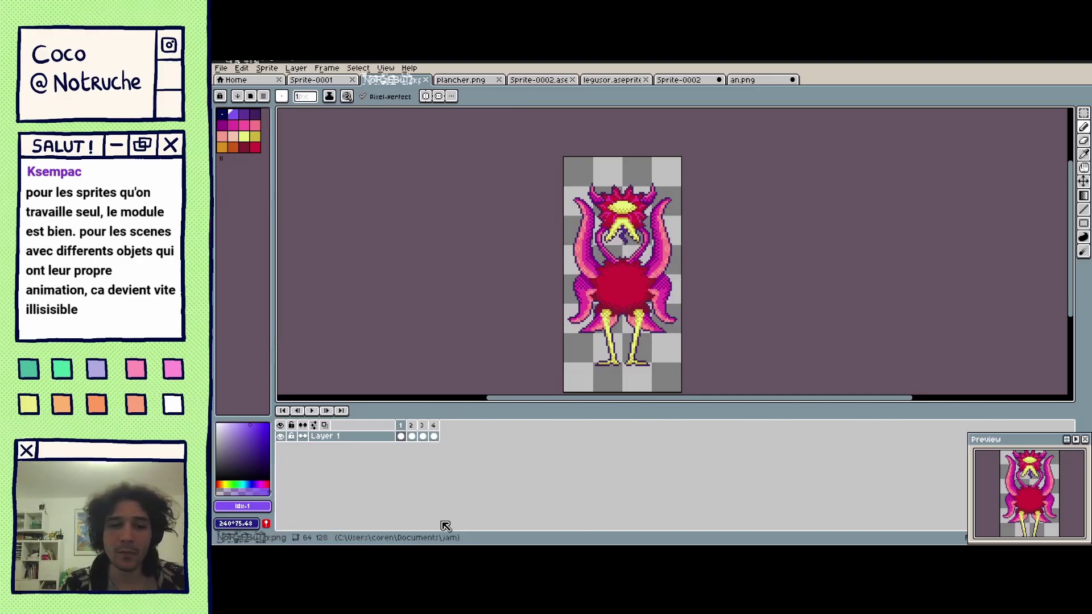
pyautogui.moveTo(931, 541)
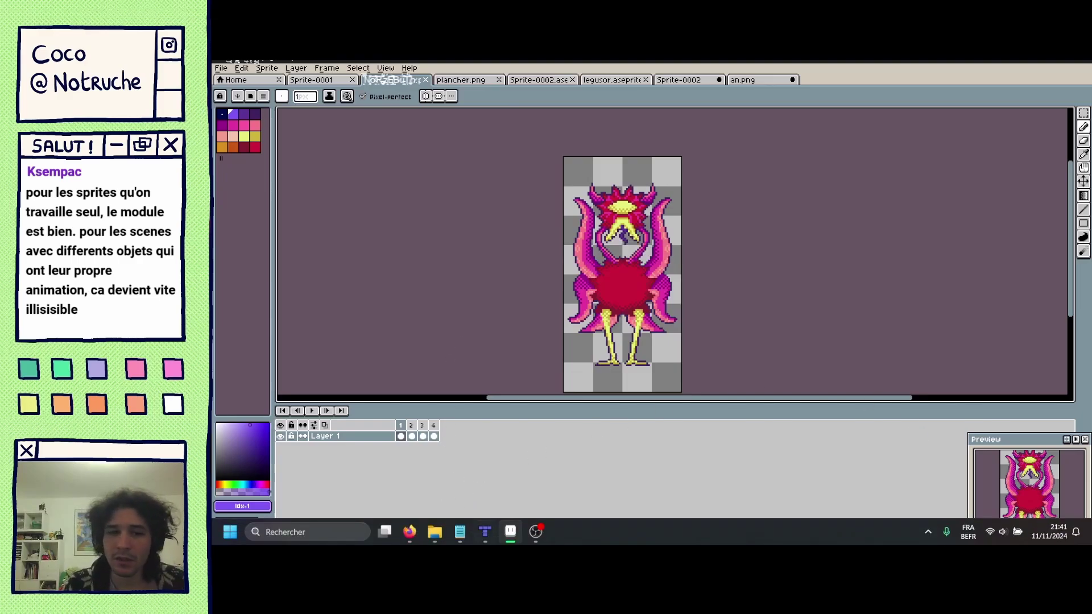
pyautogui.click(435, 532)
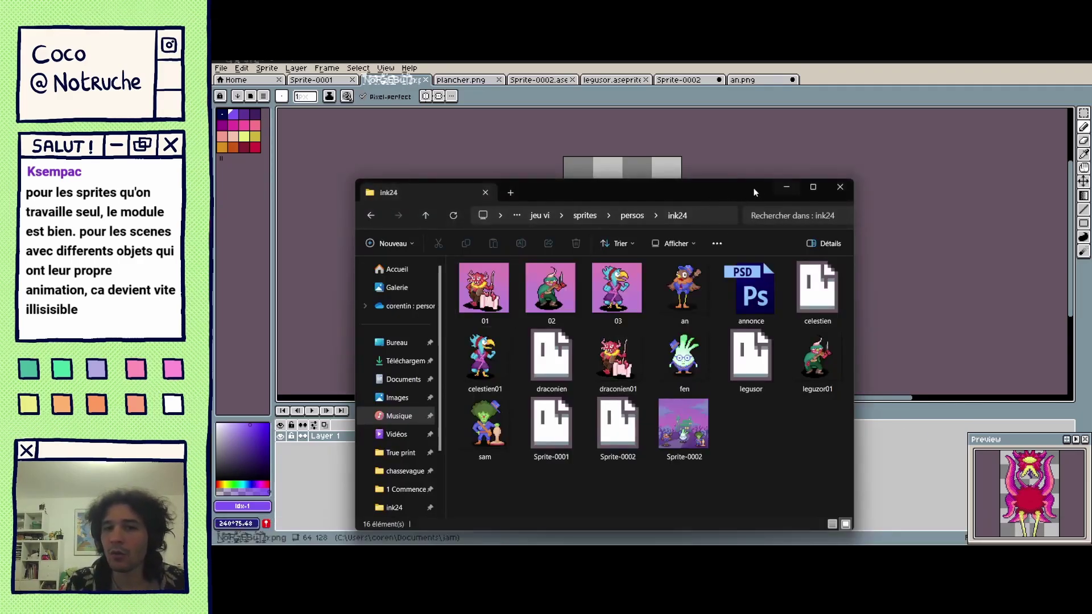
pyautogui.moveTo(708, 196); pyautogui.dragTo(1089, 199)
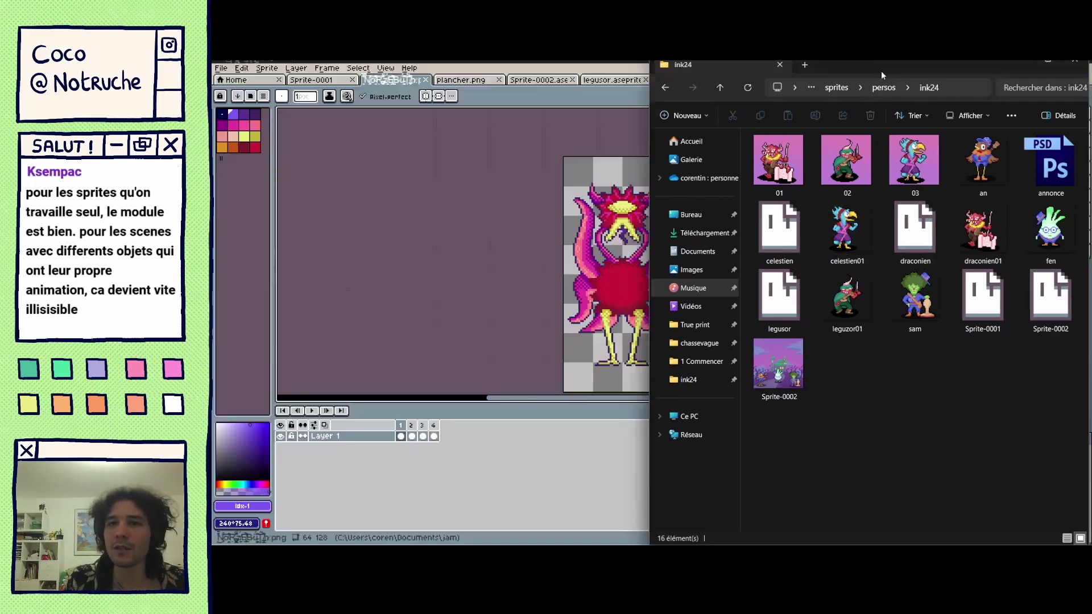
pyautogui.moveTo(882, 70); pyautogui.dragTo(774, 188)
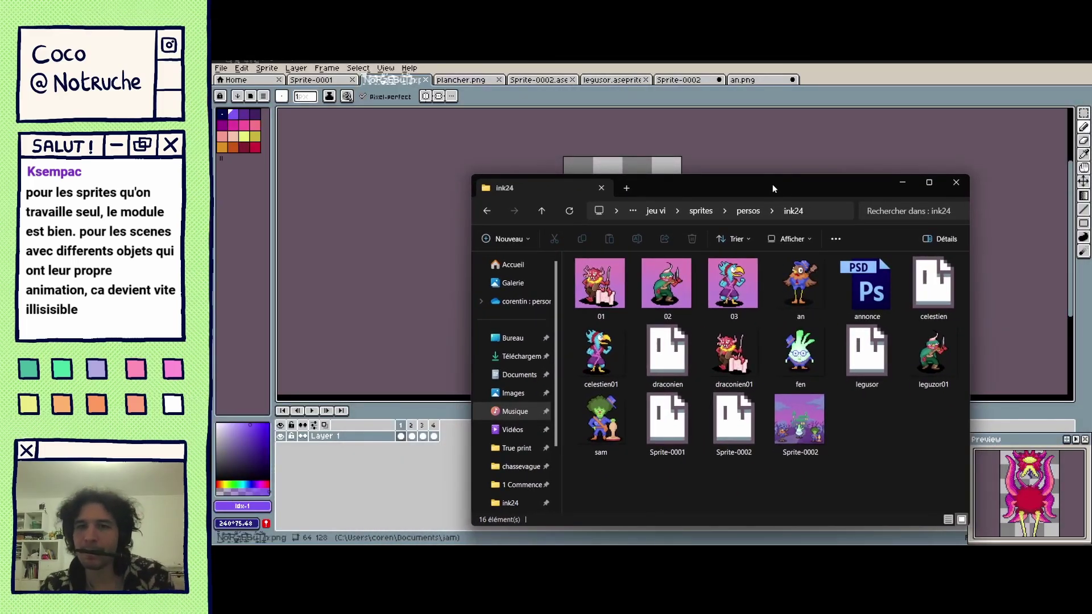
pyautogui.click(902, 182)
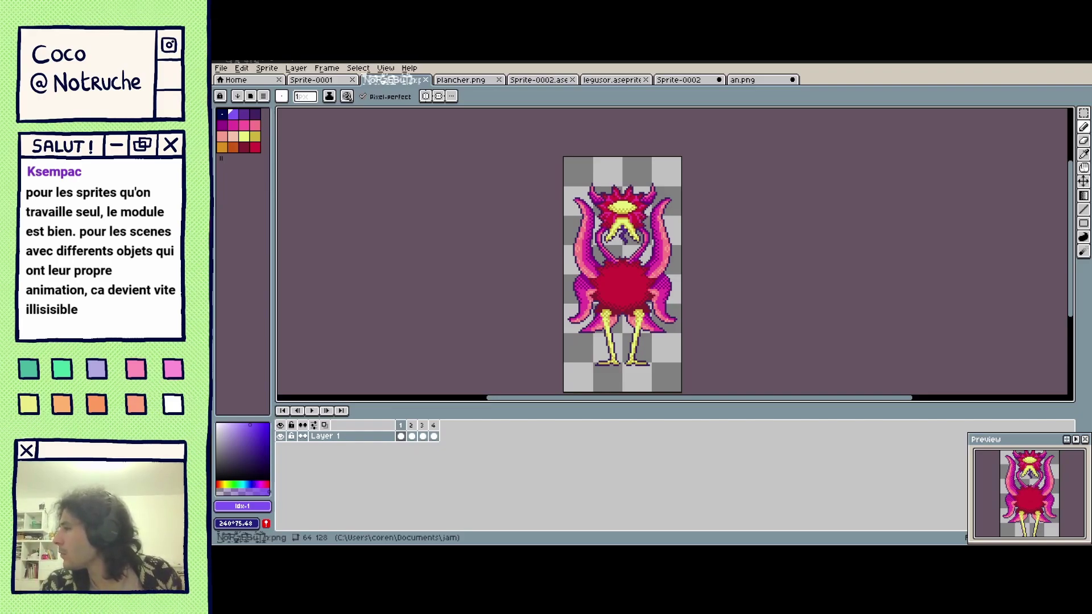
# Switch to the jam folder in File Explorer, look over the four exported Norzebuth PNG frames, and view the first one.
pyautogui.hotkey('alt', 'Tab')
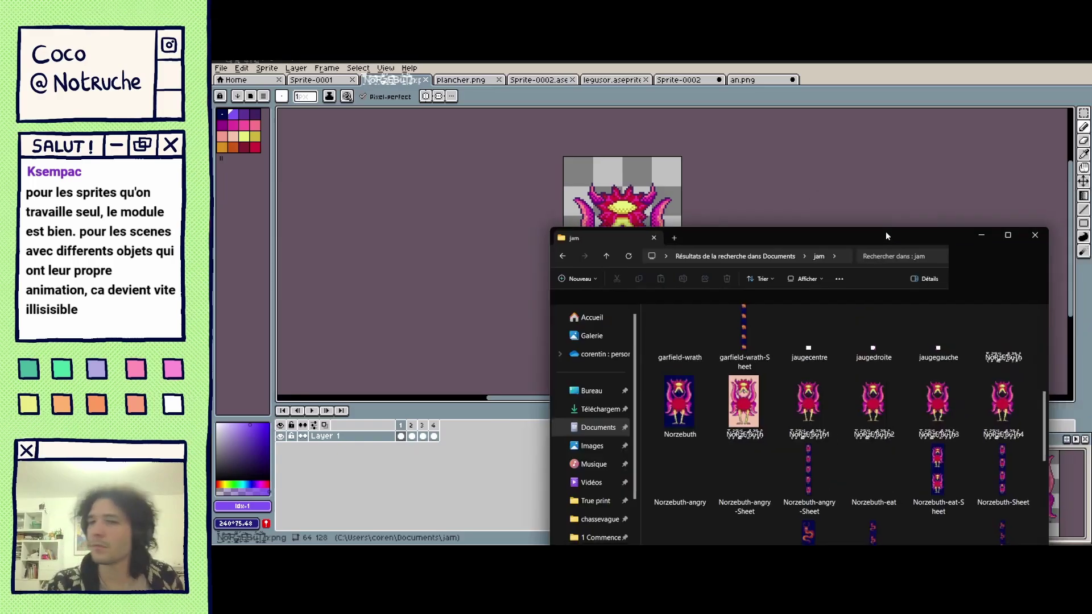
pyautogui.moveTo(885, 231); pyautogui.dragTo(822, 141)
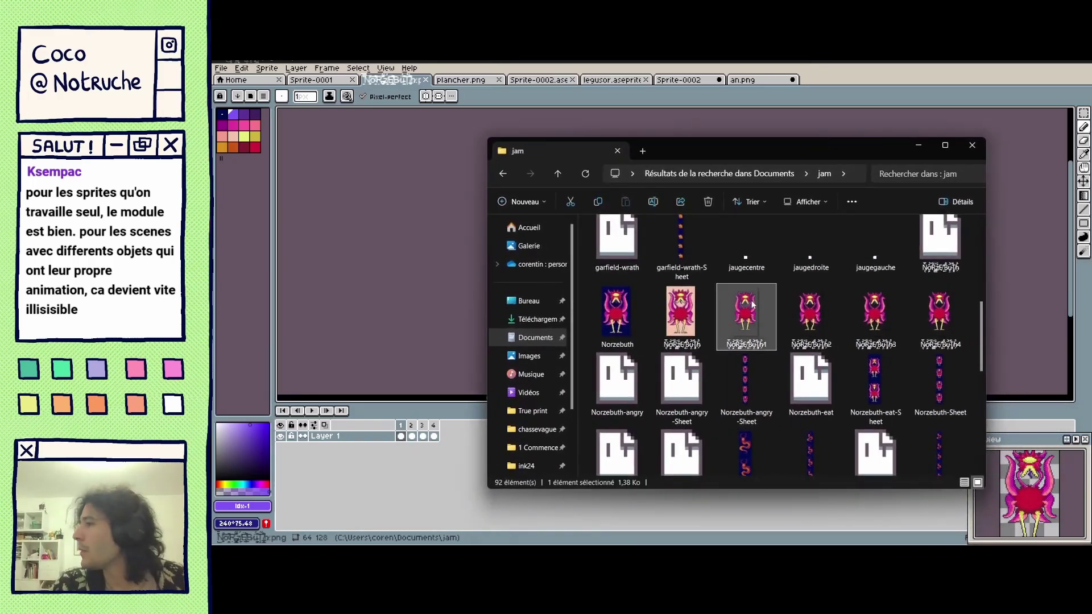
pyautogui.click(802, 311)
pyautogui.click(860, 318)
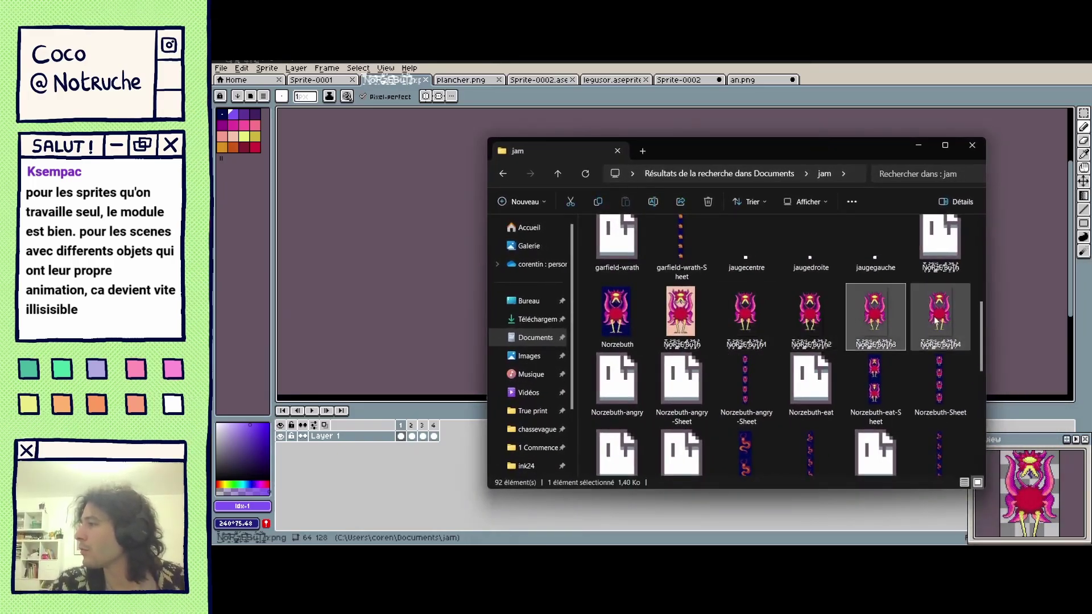
pyautogui.click(939, 319)
pyautogui.click(744, 328)
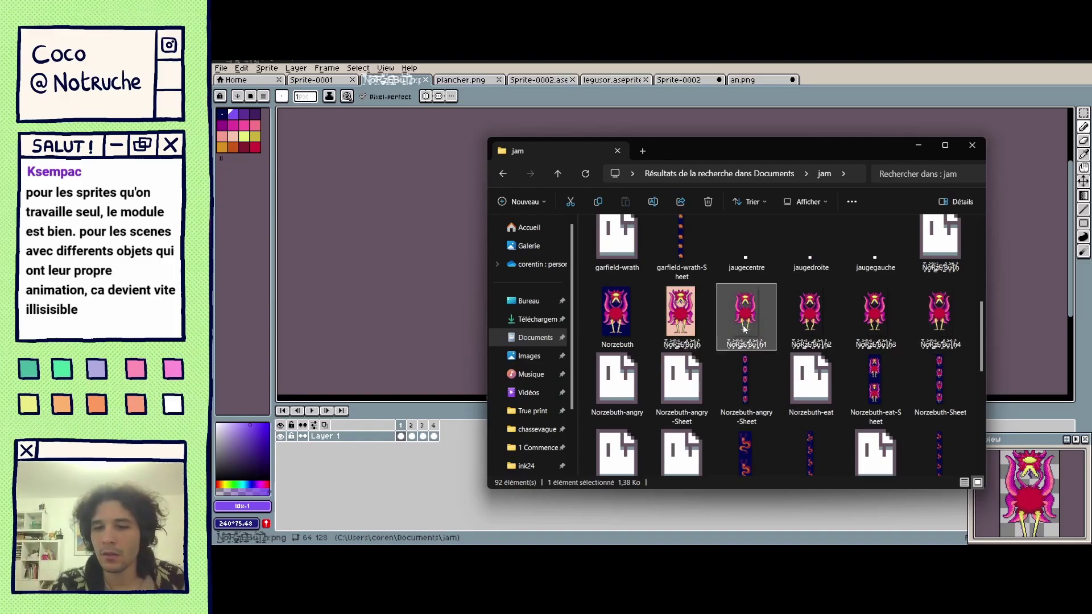
pyautogui.doubleClick(744, 328)
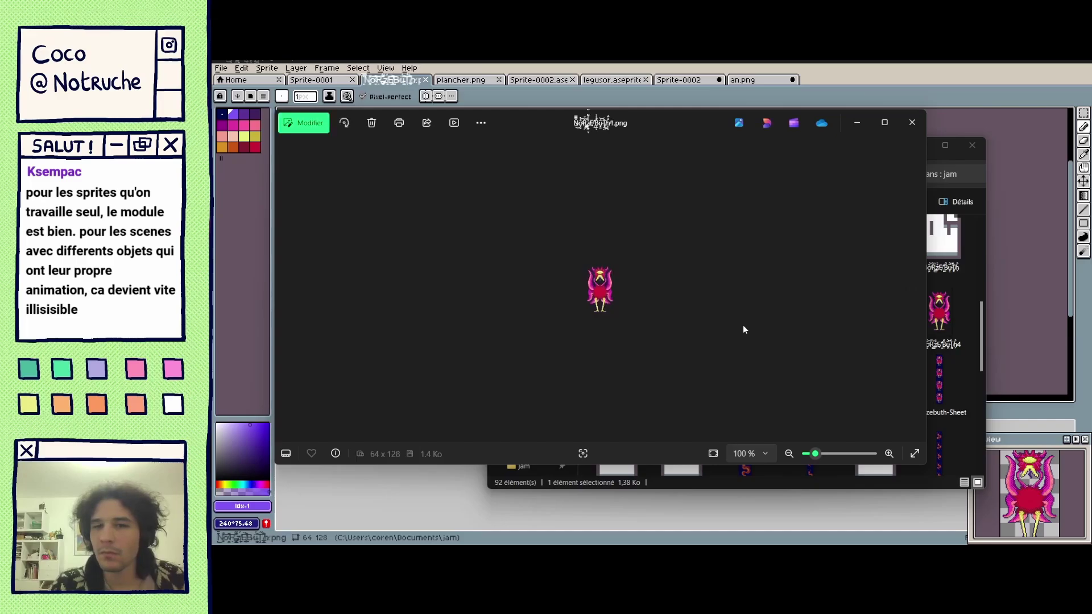
pyautogui.click(913, 123)
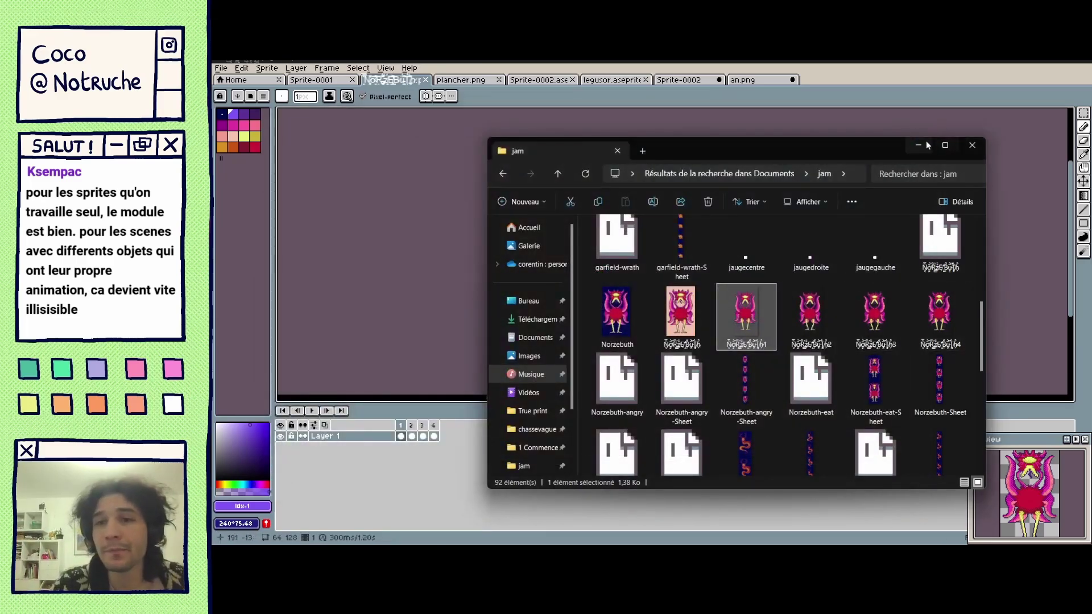
pyautogui.doubleClick(863, 148)
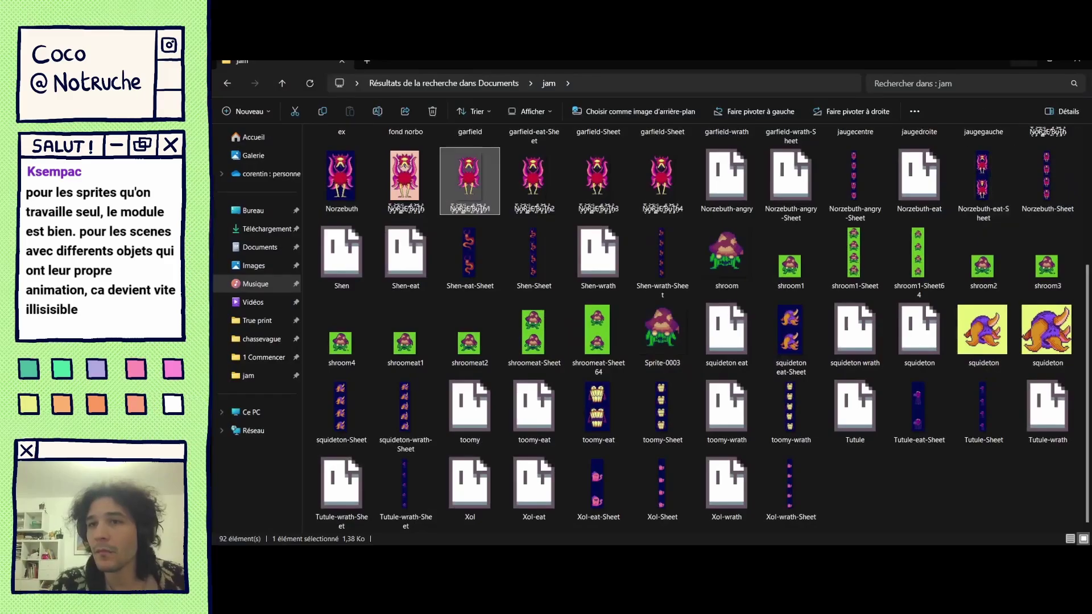
pyautogui.click(1025, 63)
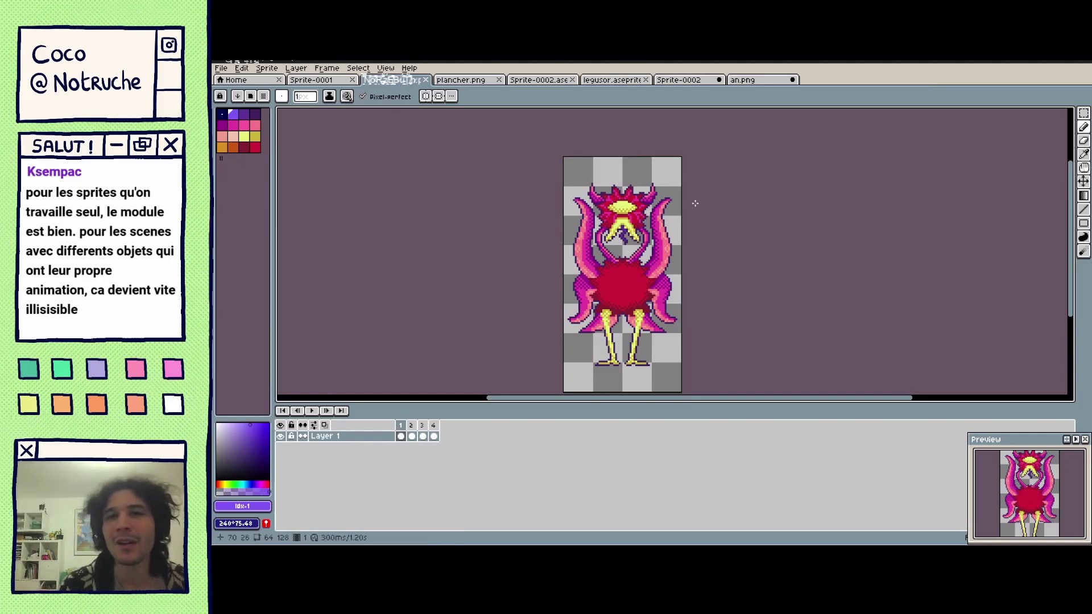
# Scale the legusor.aseprite sprite to 1000% in width and height using Nearest-neighbor interpolation.
pyautogui.click(780, 80)
pyautogui.click(697, 82)
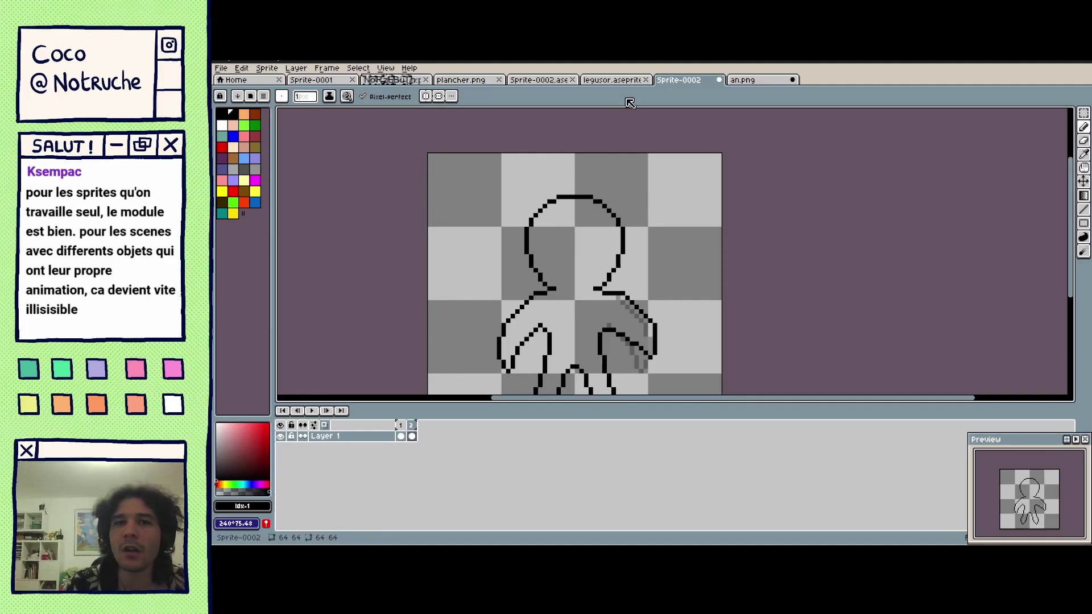
pyautogui.click(625, 80)
pyautogui.scroll(-2, 673, 282)
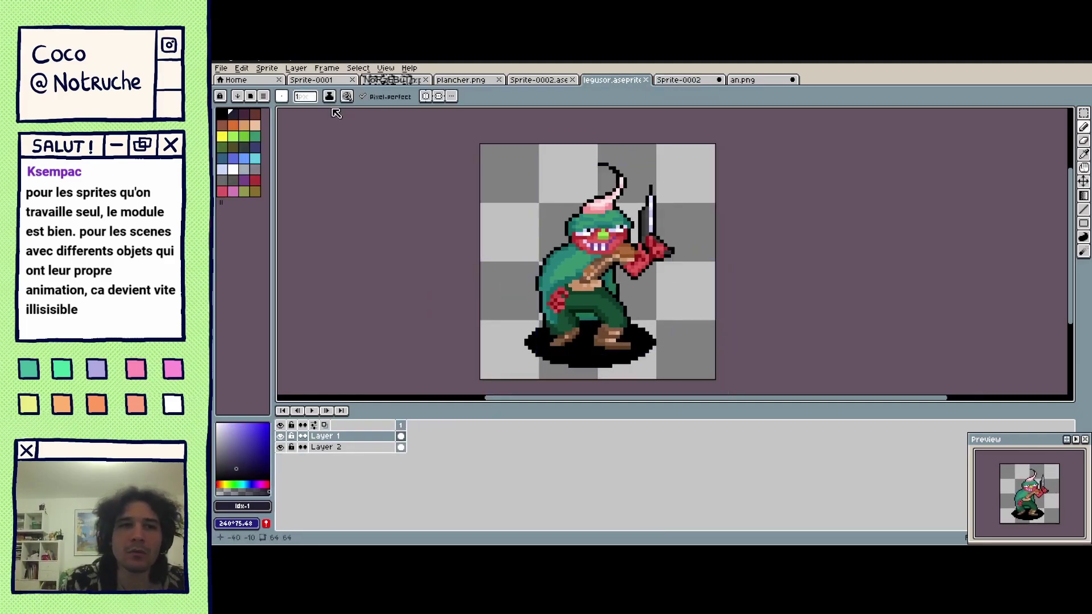
pyautogui.click(267, 68)
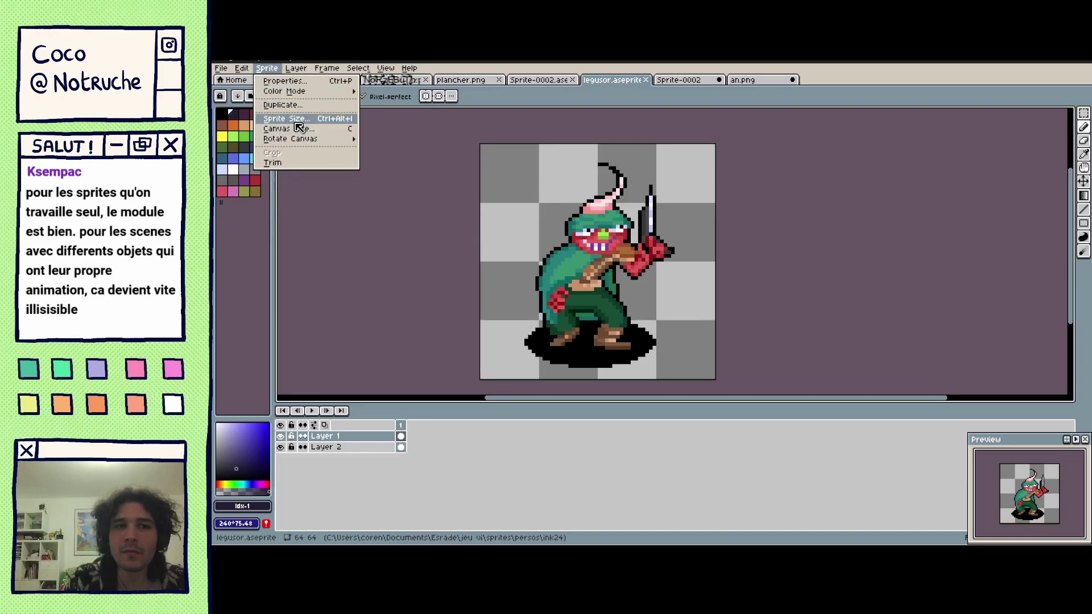
pyautogui.click(287, 119)
pyautogui.moveTo(815, 209); pyautogui.dragTo(877, 178)
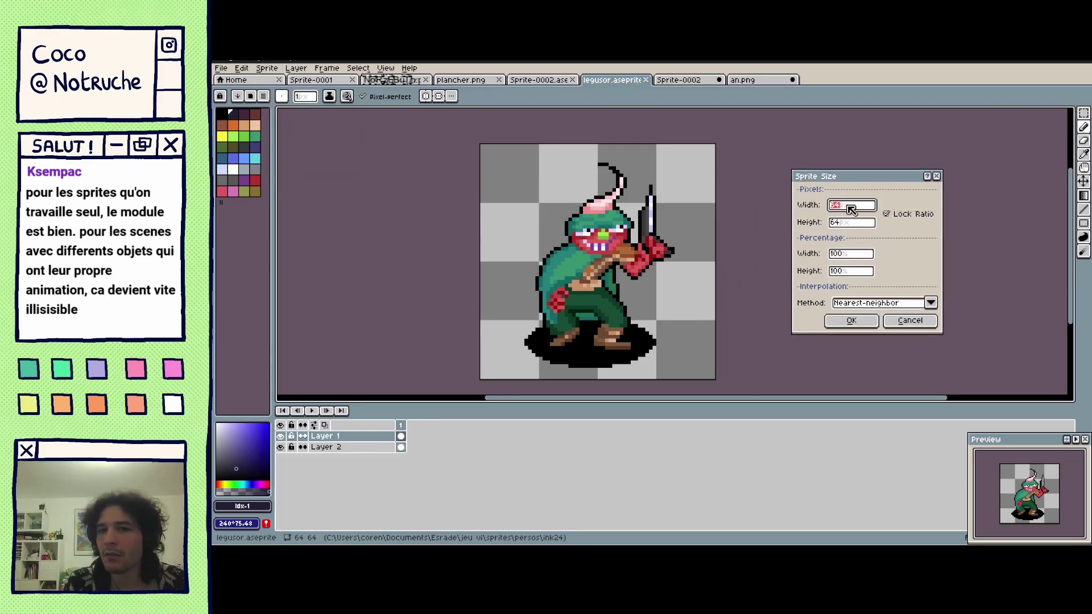
pyautogui.click(852, 224)
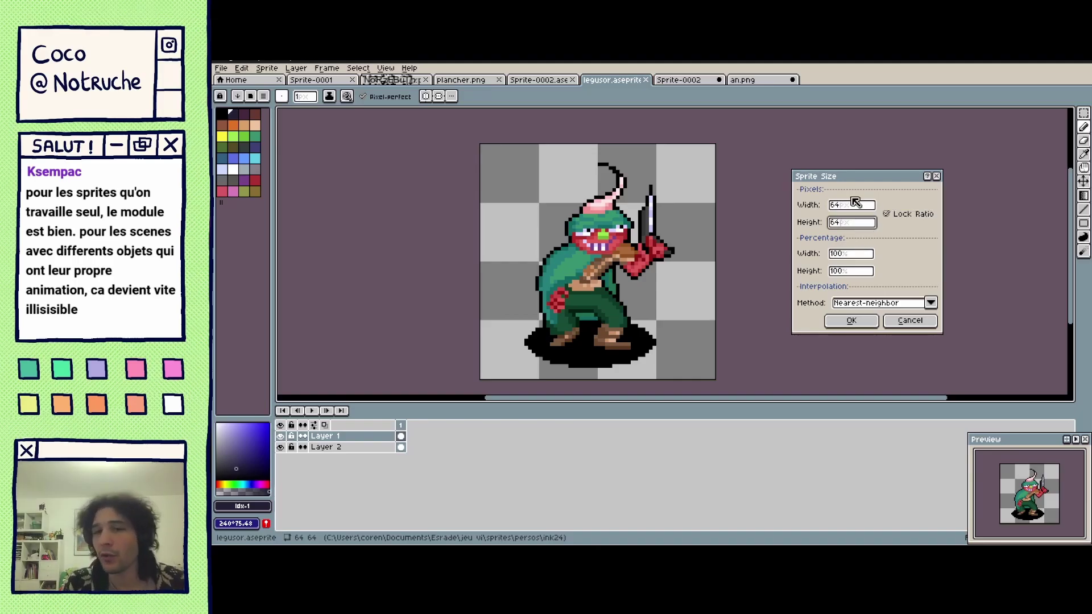
pyautogui.click(869, 254)
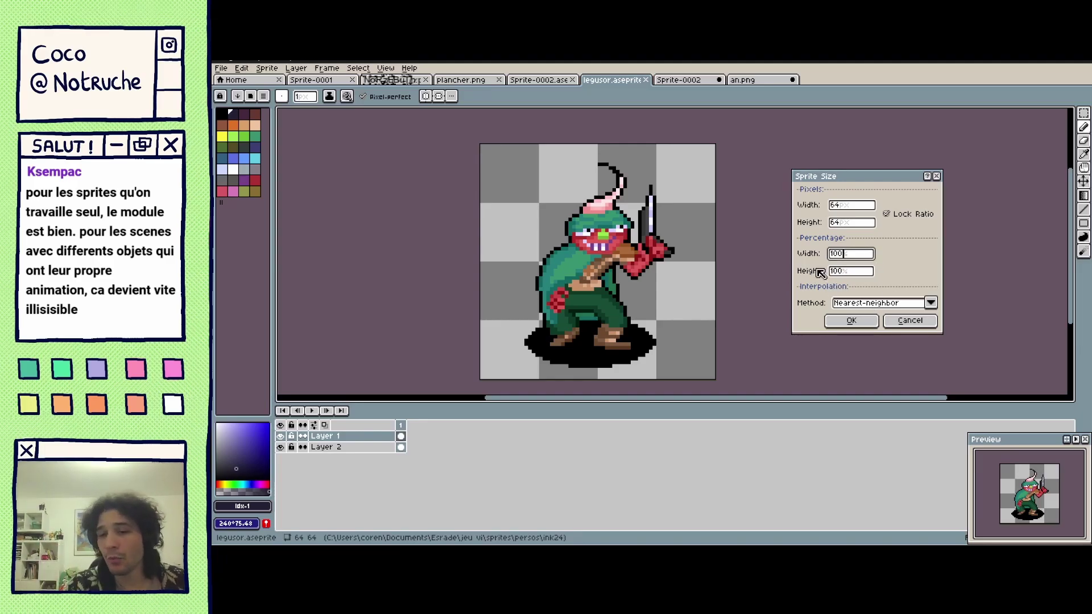
pyautogui.write('0')
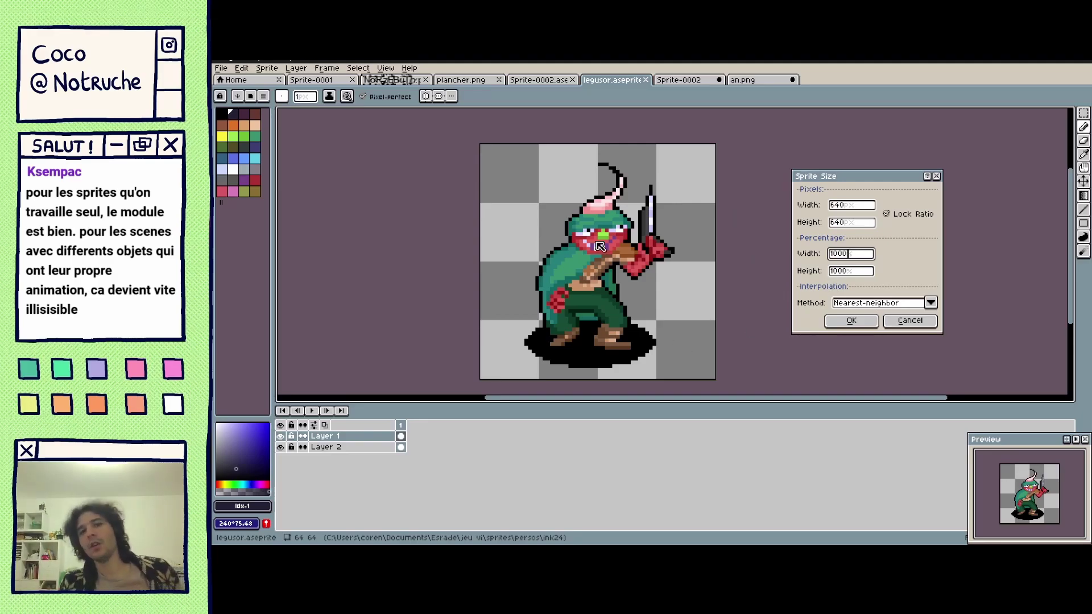
pyautogui.click(859, 308)
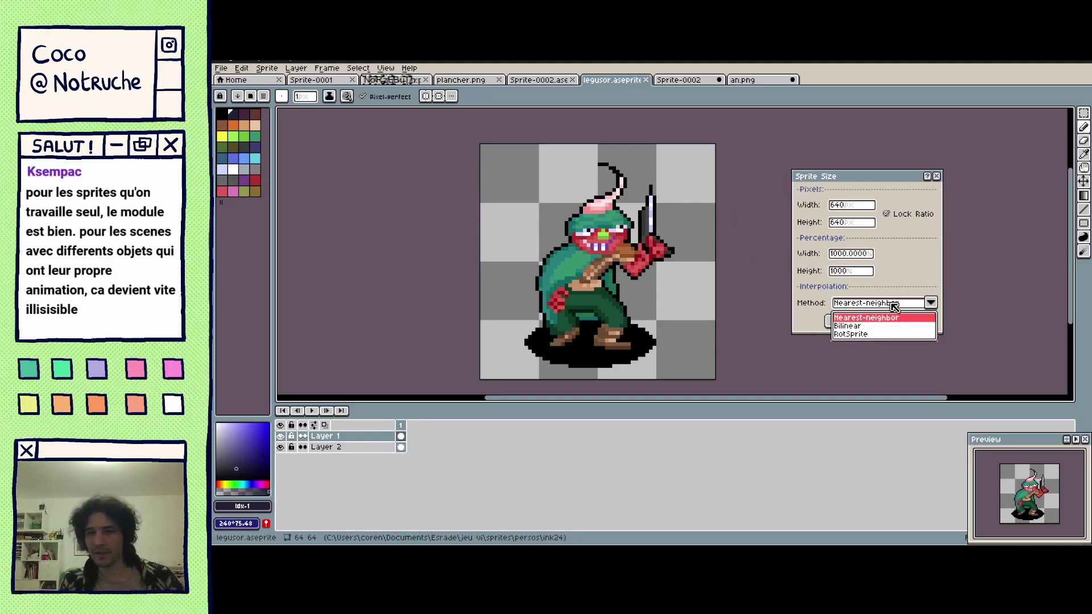
pyautogui.click(898, 313)
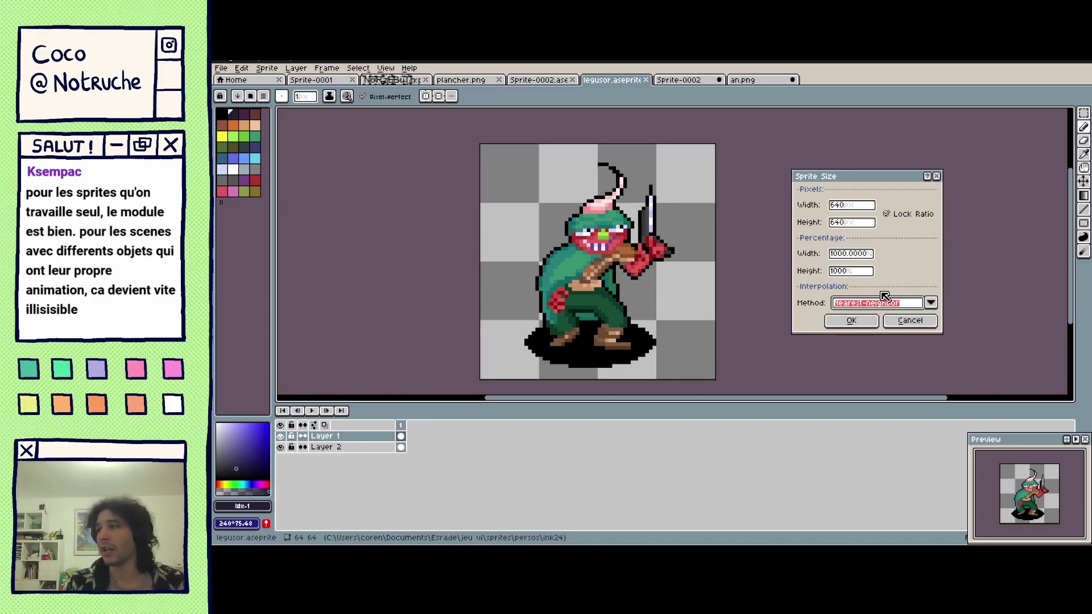
pyautogui.click(852, 321)
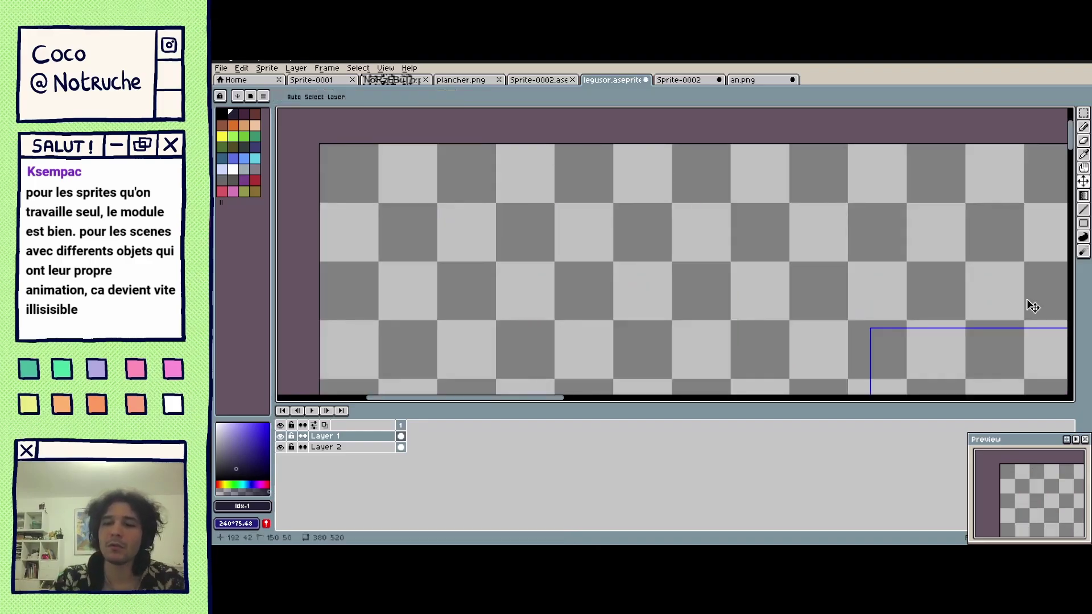
# Inspect the enlarged character as a whole and the pixel edges around the hand holding the knife up close.
pyautogui.scroll(-5, 1034, 307)
pyautogui.press('b')
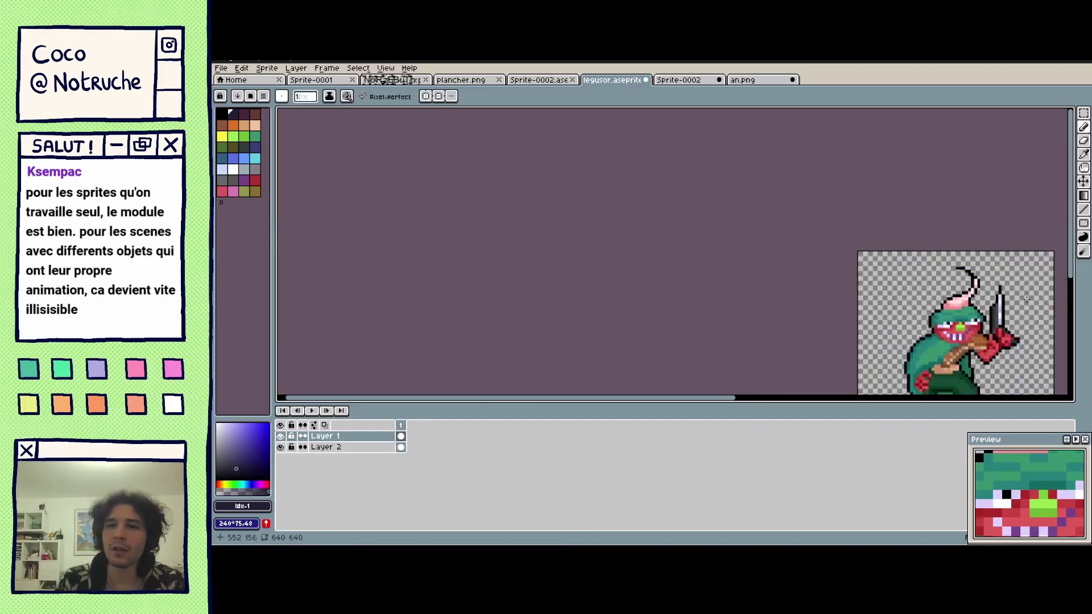
pyautogui.moveTo(795, 273)
pyautogui.mouseDown()
pyautogui.moveTo(566, 154)
pyautogui.moveTo(496, 171)
pyautogui.mouseUp()
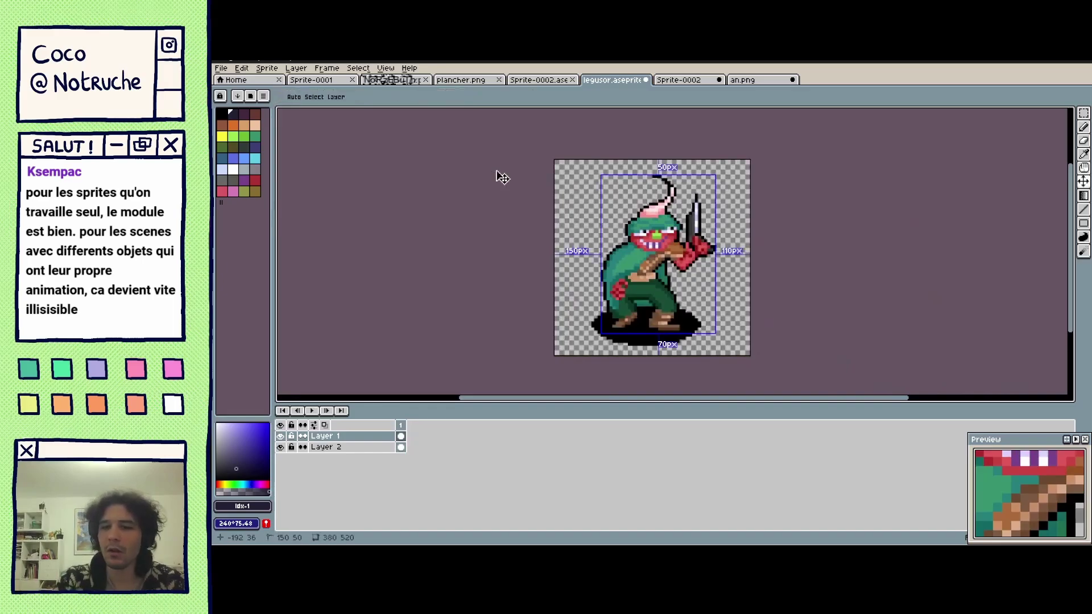
pyautogui.scroll(1, 500, 175)
pyautogui.press('h')
pyautogui.moveTo(691, 341)
pyautogui.mouseDown()
pyautogui.moveTo(643, 300)
pyautogui.moveTo(586, 295)
pyautogui.mouseUp()
pyautogui.press('z')
pyautogui.click(662, 226)
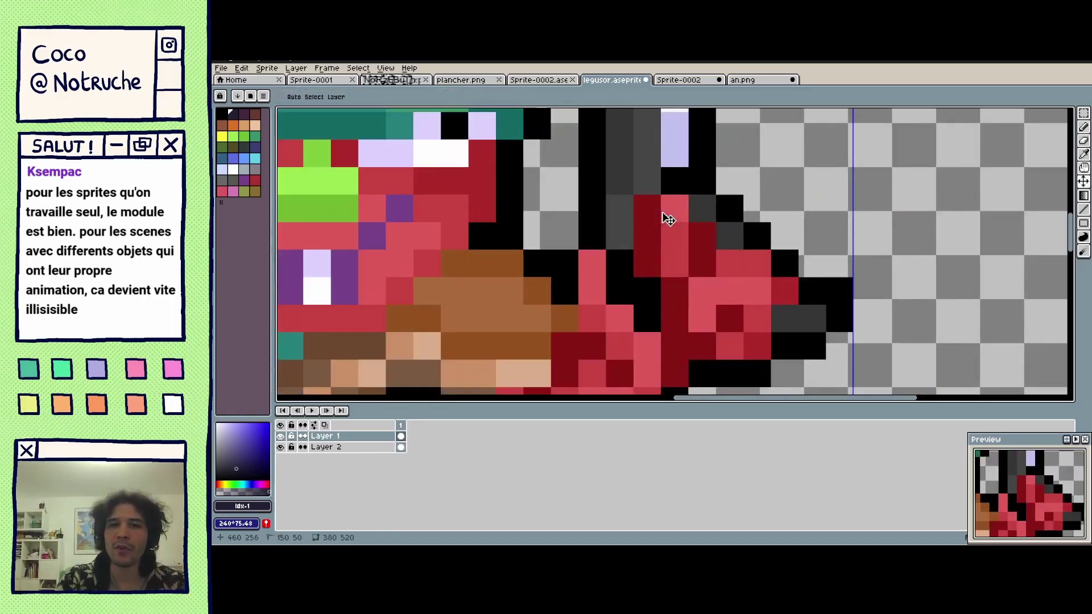
# Draw two single-pixel test dots on the red hand of the enlarged legusor sprite with the Pencil tool.
pyautogui.click(660, 226)
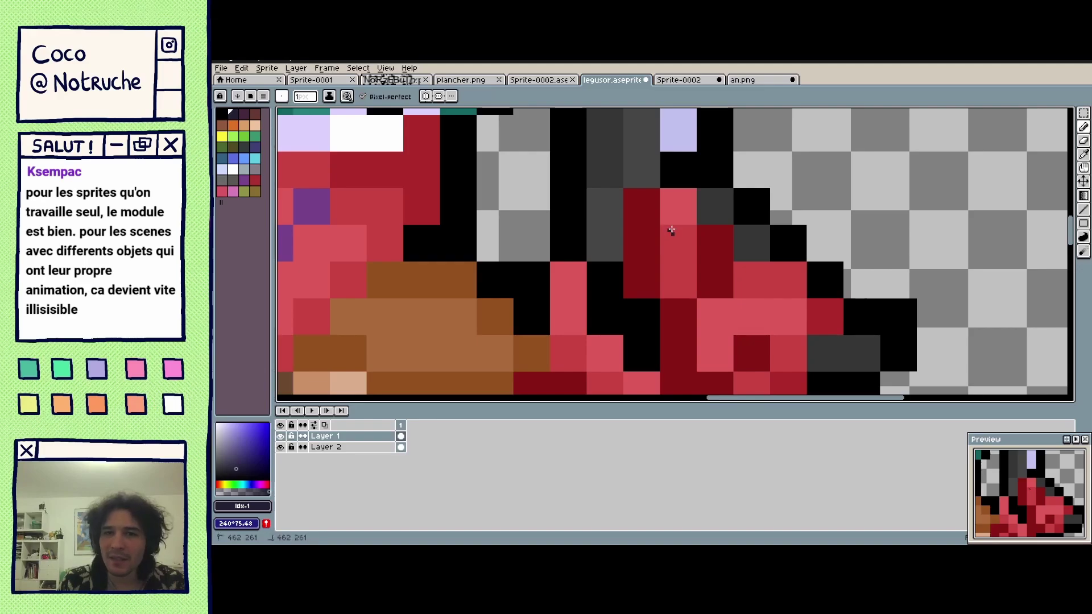
pyautogui.hotkey('ctrl', 's')
pyautogui.click(673, 231)
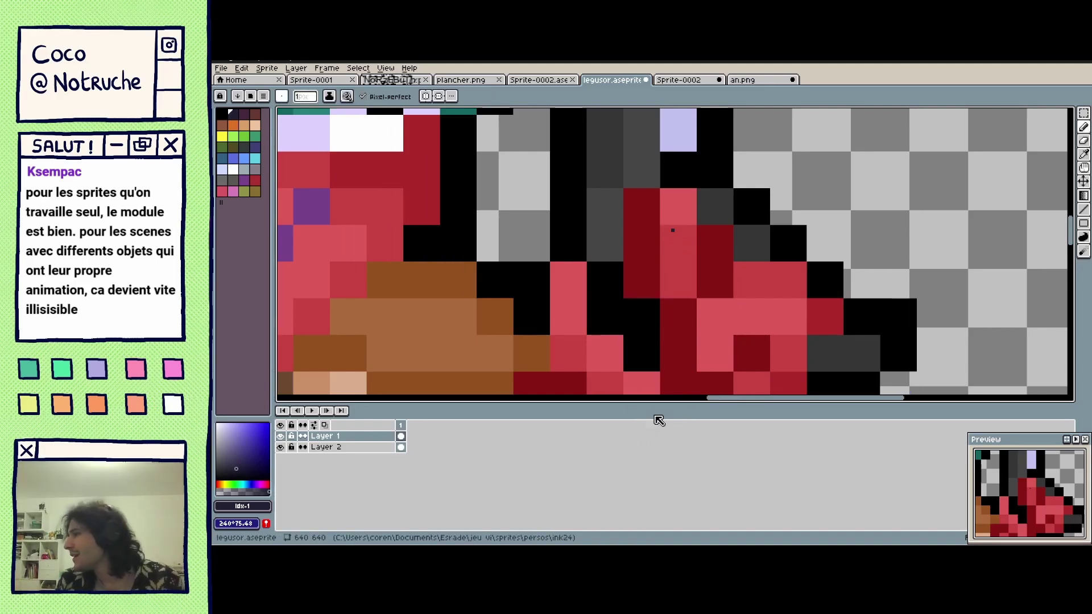
pyautogui.click(683, 248)
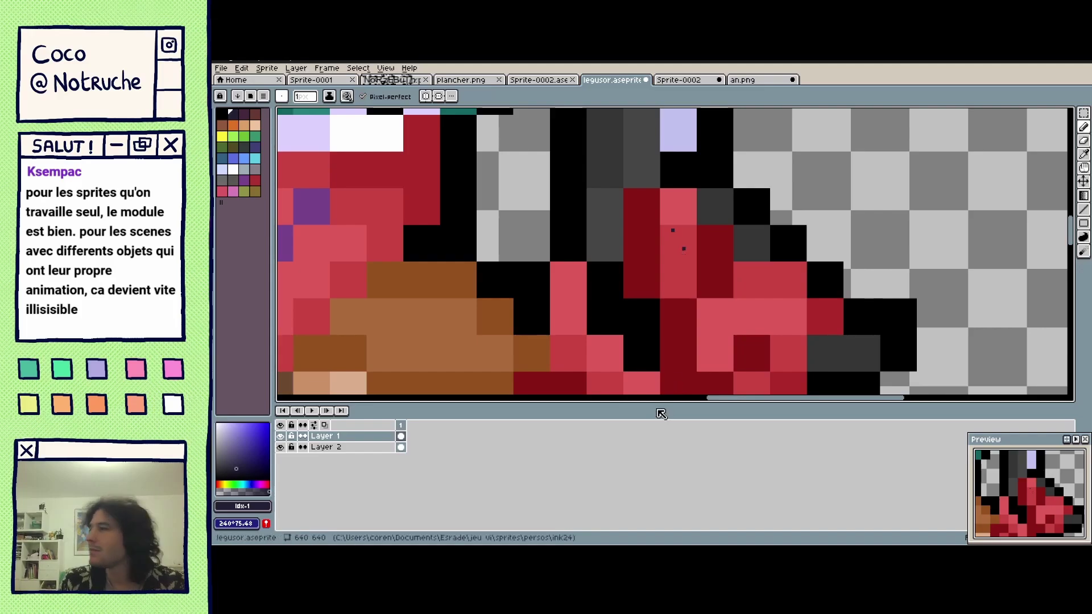
# Undo the two pencil dots and the 1000% scaling of the legusor sprite.
pyautogui.hotkey('ctrl', 'z')
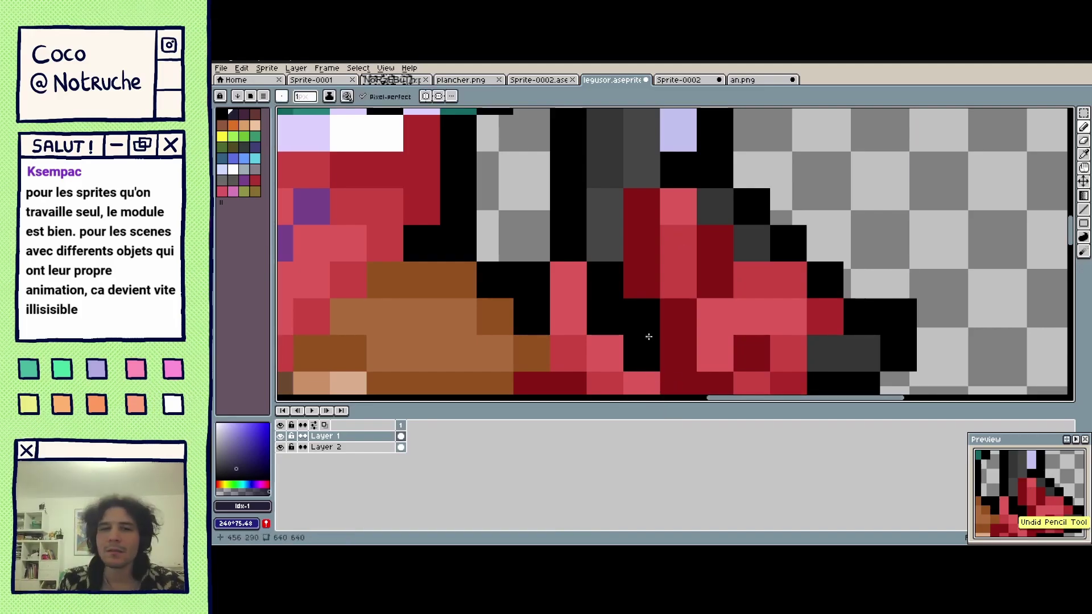
pyautogui.hotkey('ctrl', 'z')
pyautogui.moveTo(463, 203); pyautogui.dragTo(588, 321)
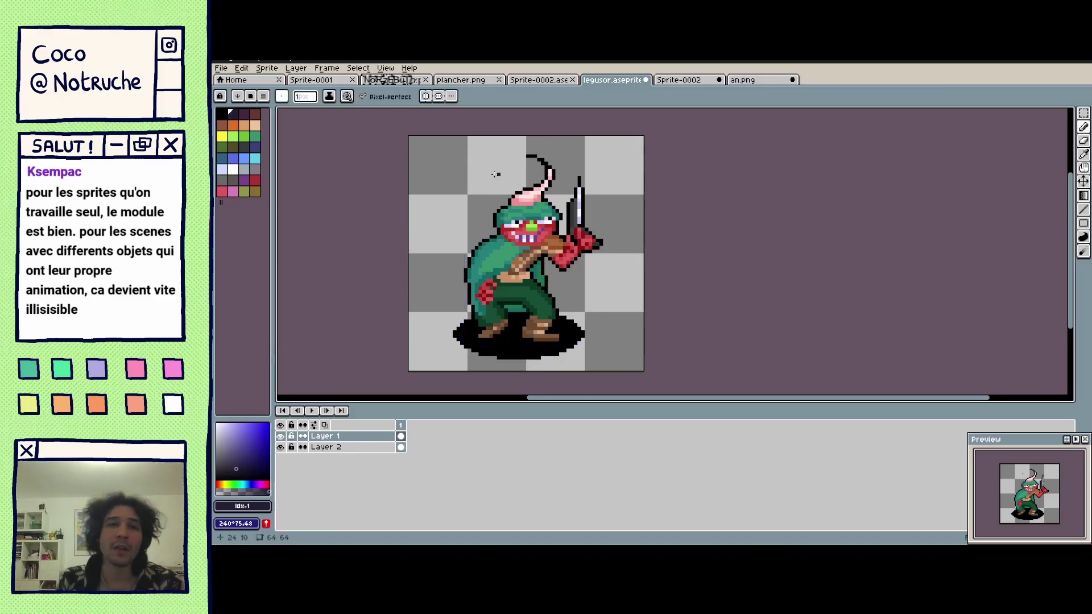
# Switch to the Norzebuth sprite, choose gif as its Save As file type in the jam folder, and cancel without saving.
pyautogui.click(392, 80)
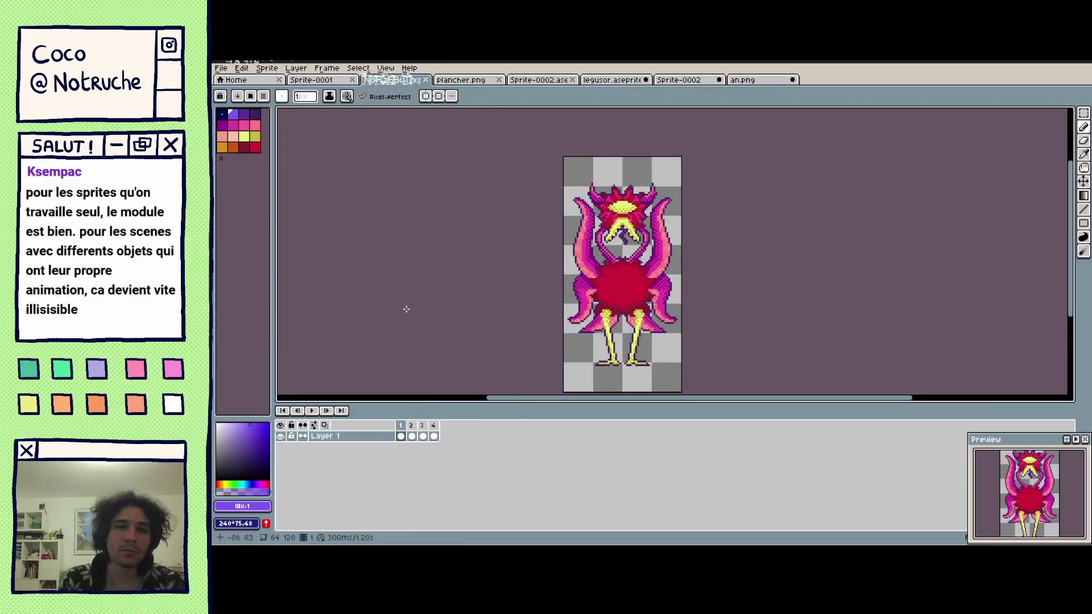
pyautogui.hotkey('ctrl', 'shift', 's')
pyautogui.moveTo(756, 136); pyautogui.dragTo(715, 116)
pyautogui.click(643, 314)
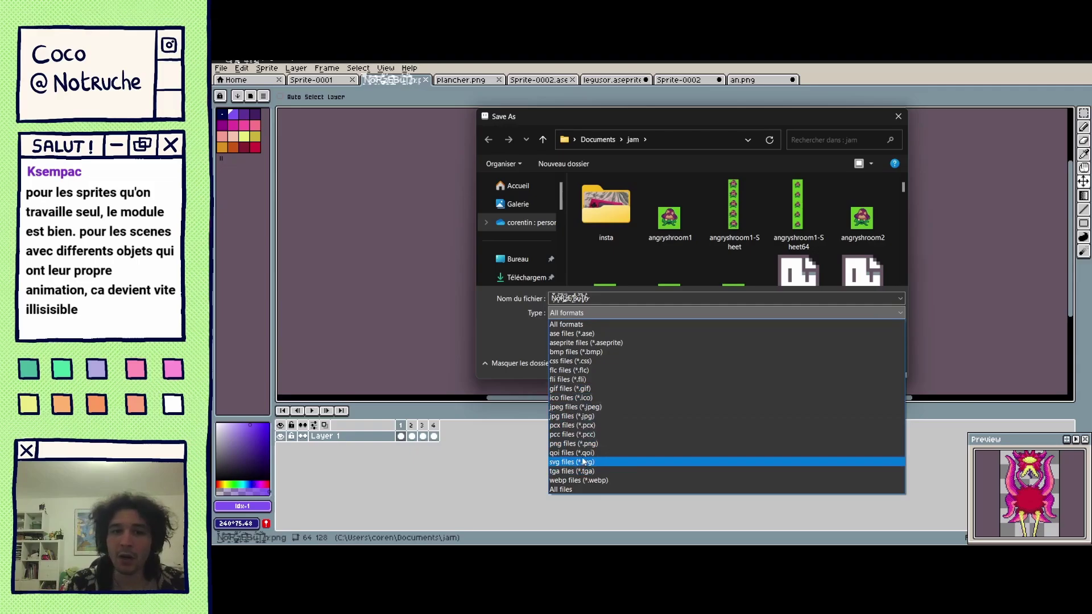
pyautogui.click(575, 389)
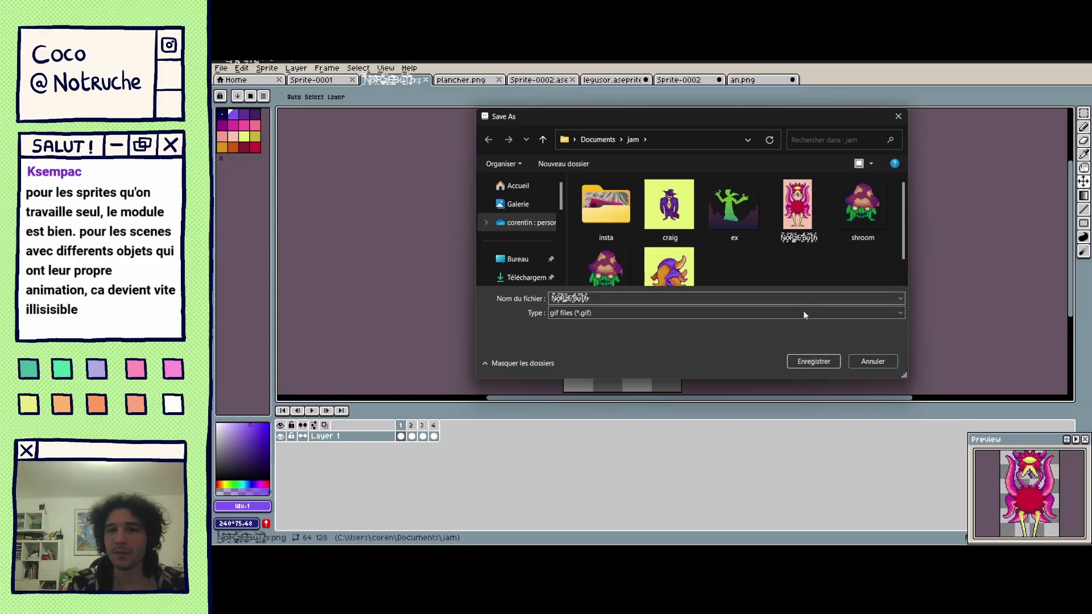
pyautogui.click(876, 362)
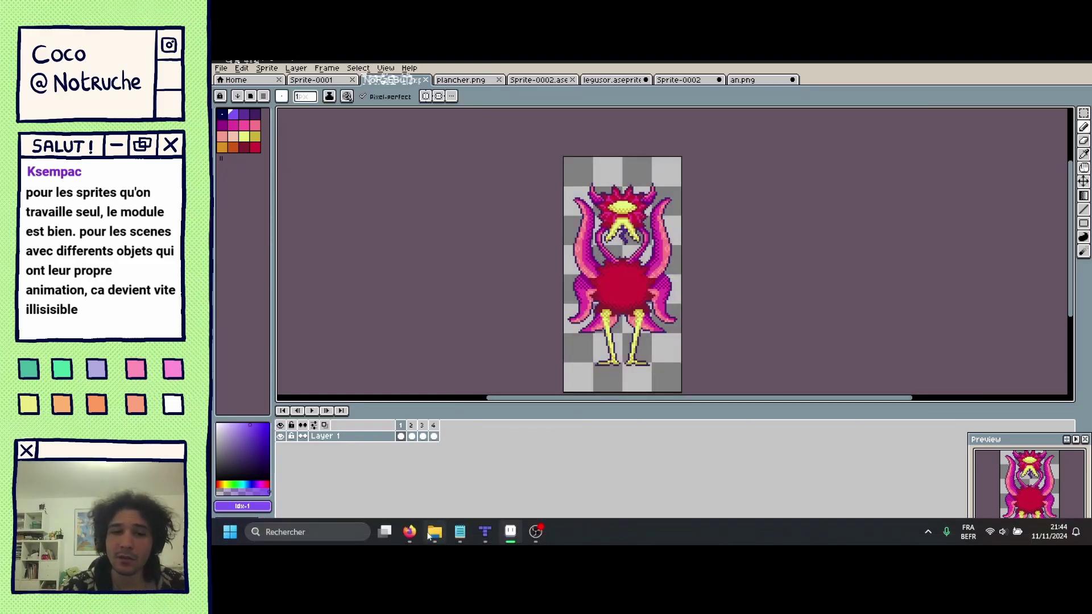
# Switch to the jam folder in File Explorer, view the Norzebuth GIF, and return to Aseprite.
pyautogui.click(434, 534)
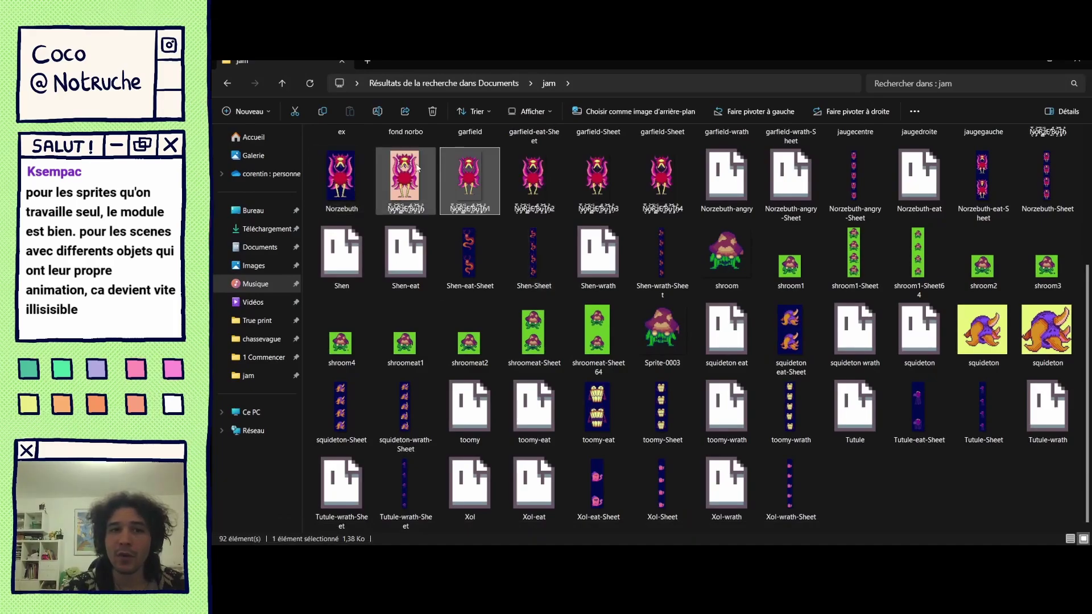
pyautogui.click(418, 166)
pyautogui.doubleClick(418, 166)
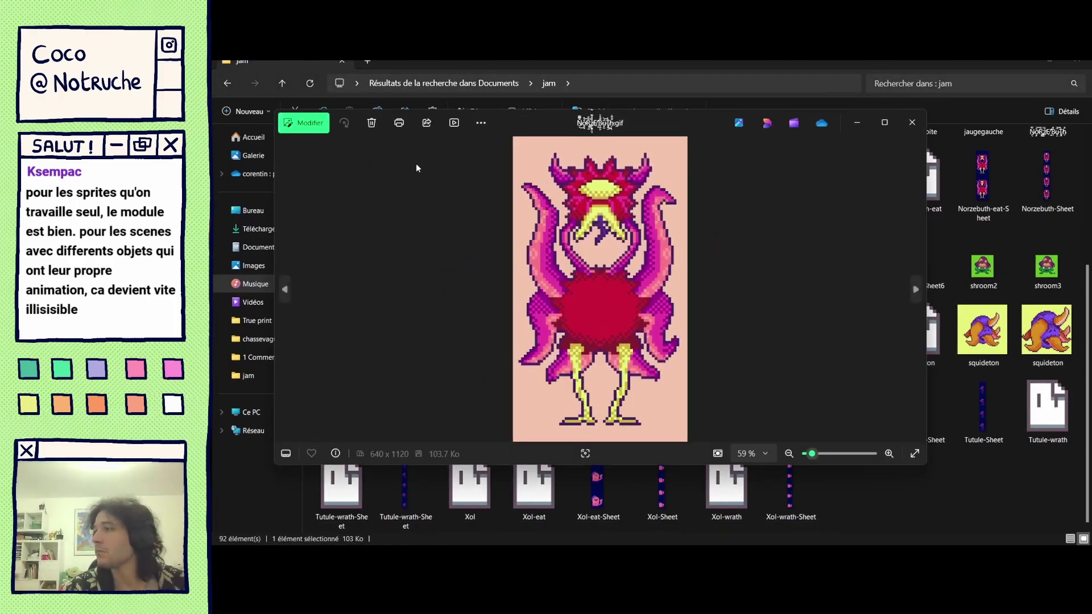
pyautogui.click(911, 123)
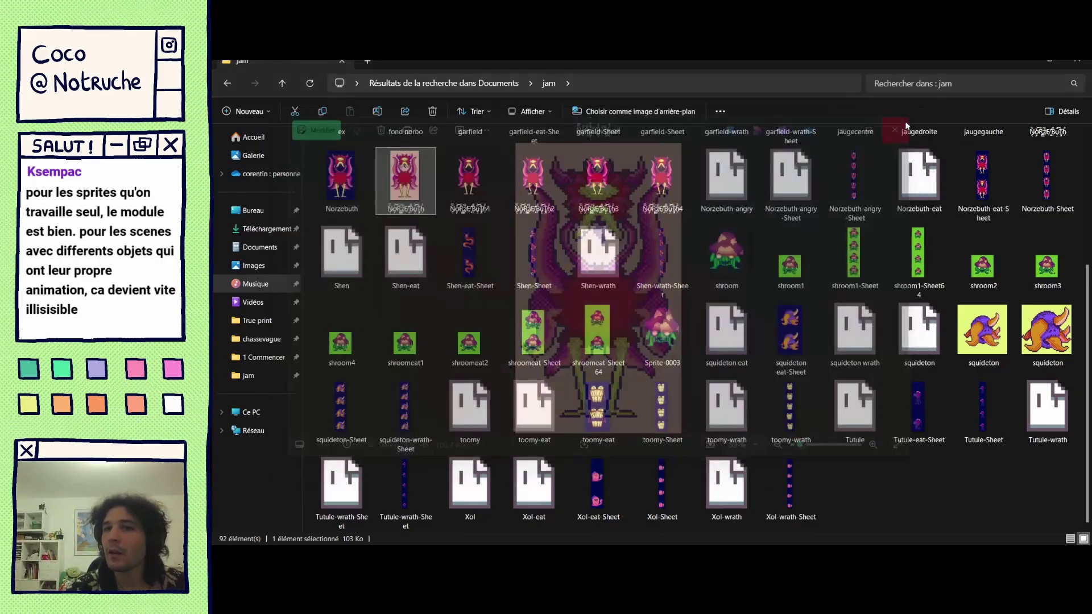
pyautogui.click(1019, 64)
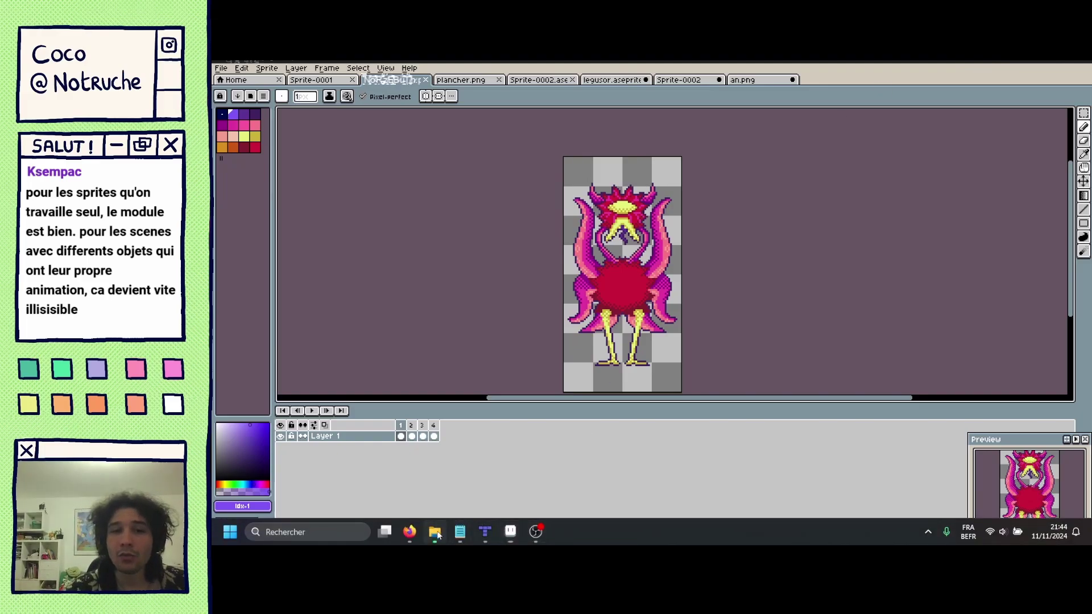
# Open the Norzebuth GIF from the jam folder in File Explorer as a sprite in Aseprite.
pyautogui.click(437, 532)
pyautogui.moveTo(812, 59); pyautogui.dragTo(684, 203)
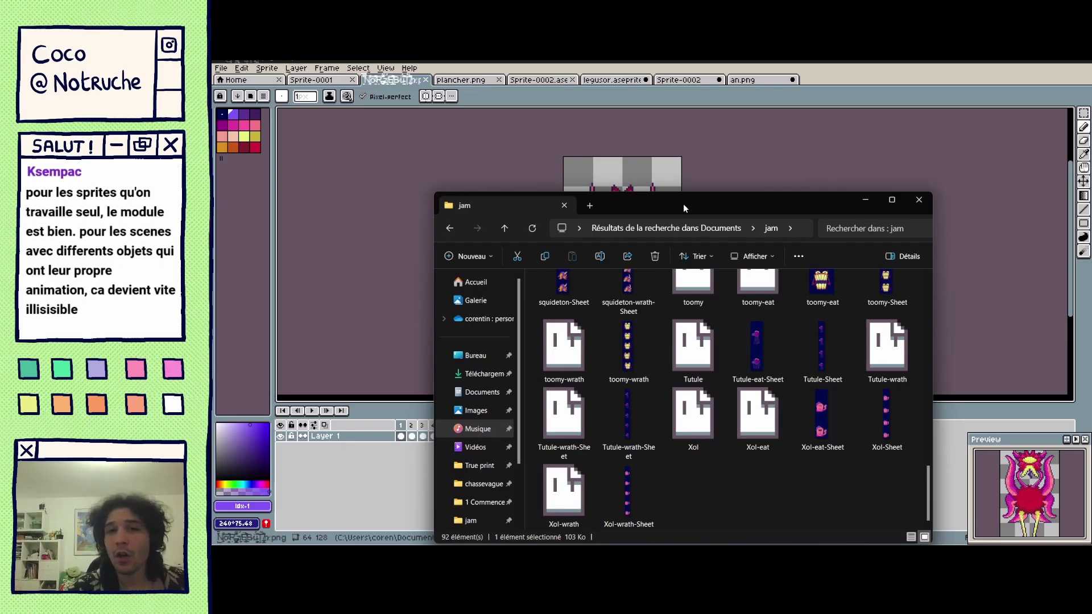
pyautogui.scroll(5, 722, 294)
pyautogui.scroll(3, 625, 392)
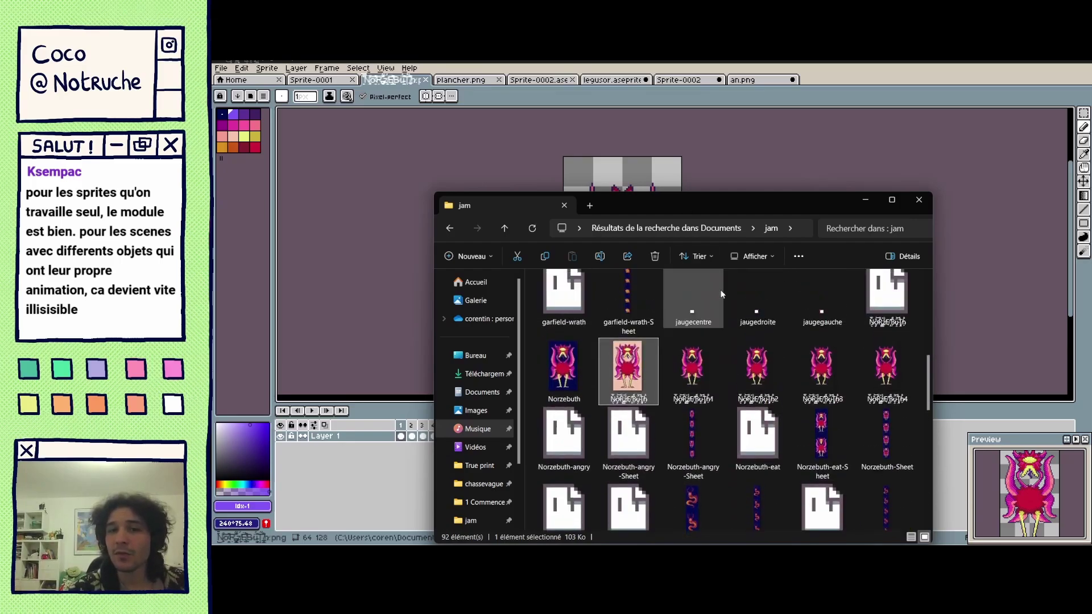
pyautogui.moveTo(622, 402); pyautogui.dragTo(893, 80)
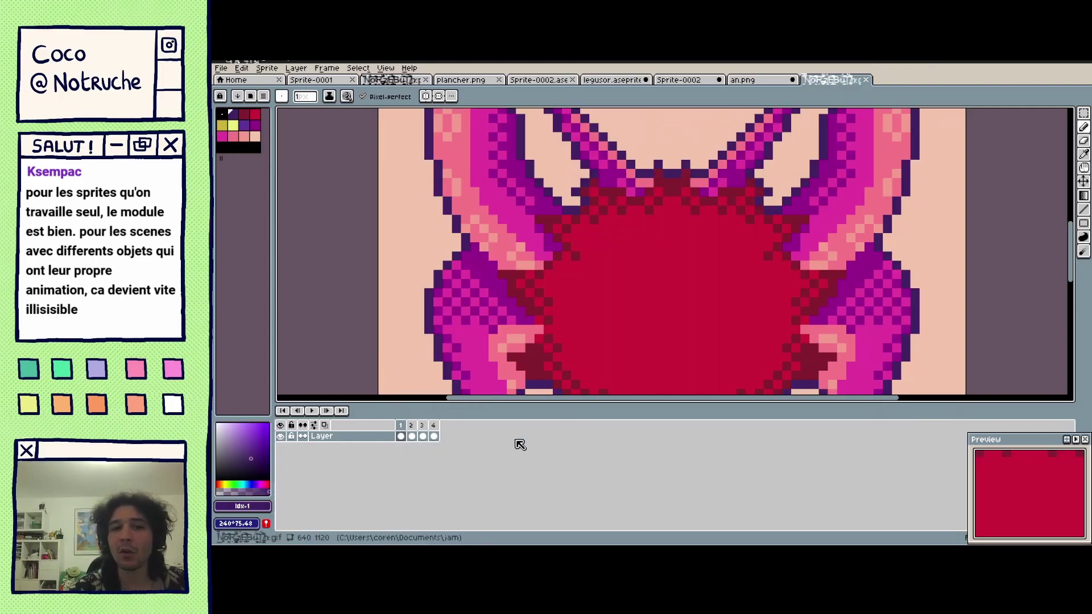
# Examine the four frames of the opened Norzebuth GIF one by one, comparing the body's position, and return to frame 1.
pyautogui.click(413, 435)
pyautogui.click(424, 433)
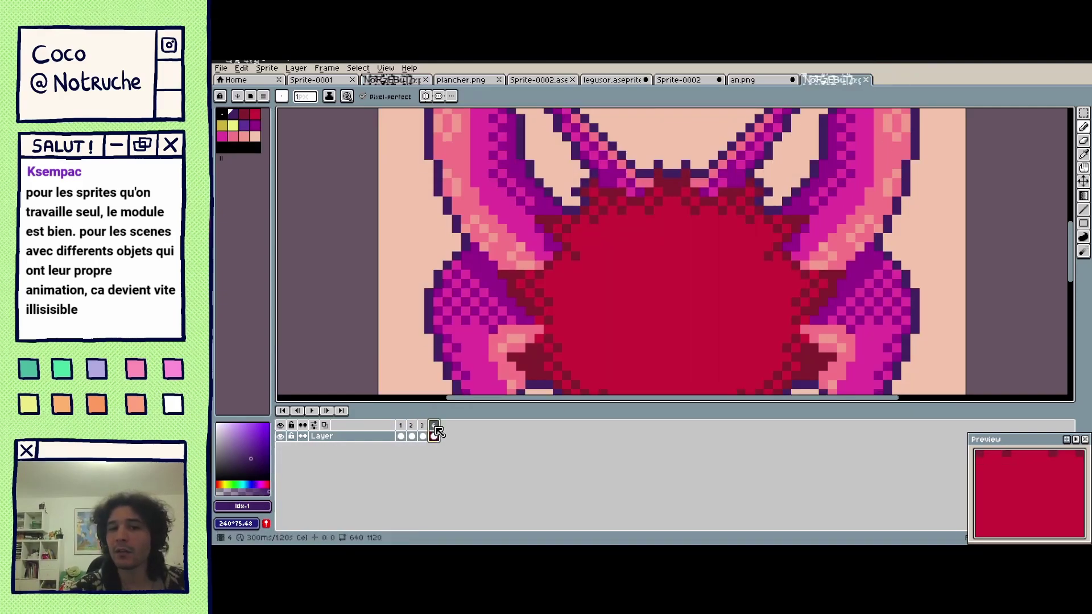
pyautogui.click(401, 435)
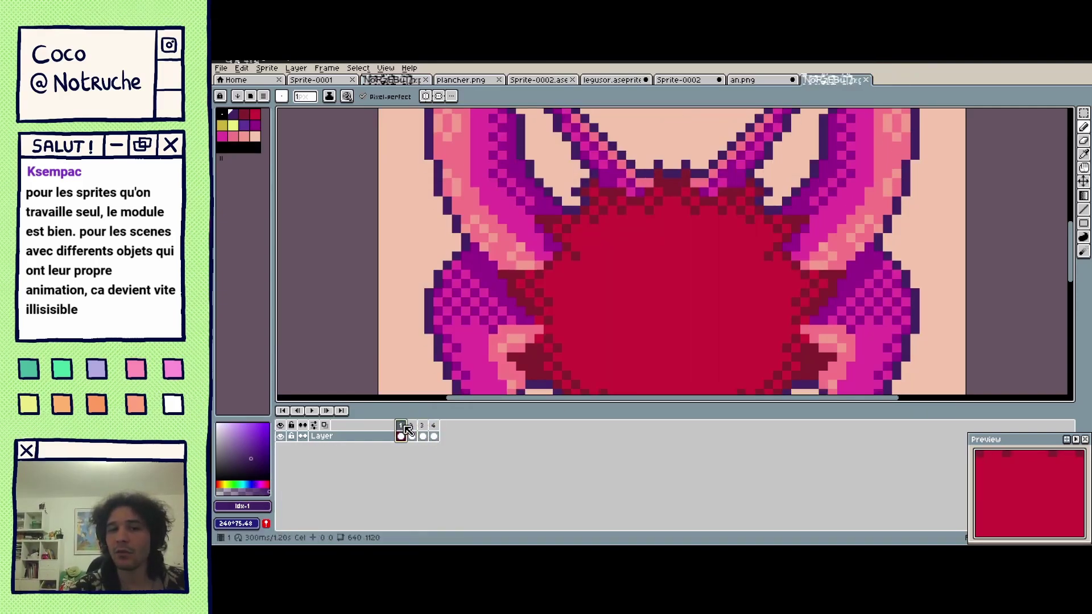
pyautogui.click(421, 434)
pyautogui.click(435, 434)
pyautogui.click(423, 434)
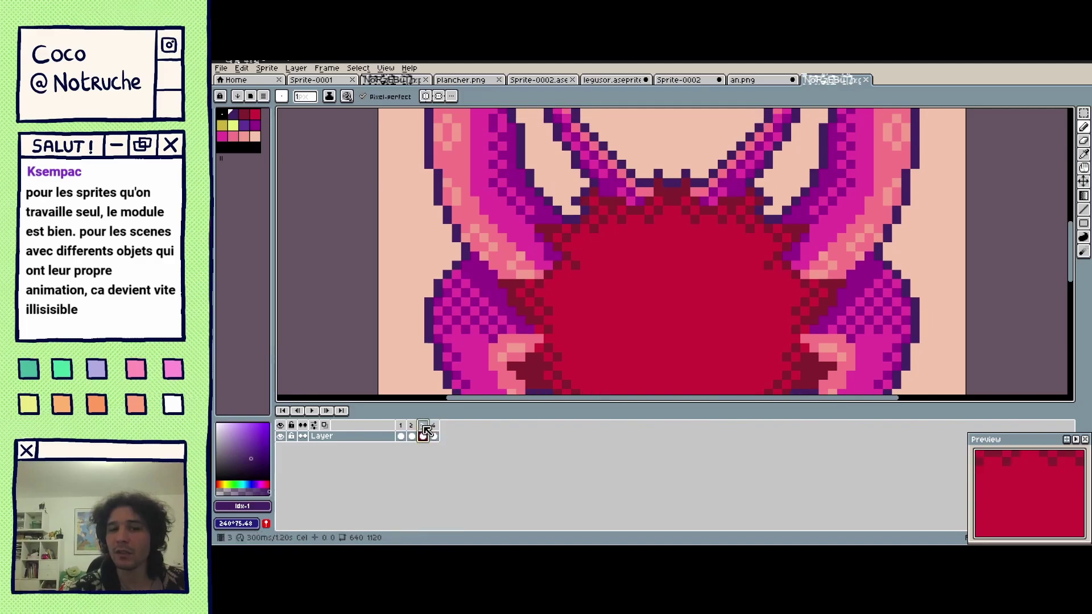
pyautogui.click(411, 434)
pyautogui.click(401, 434)
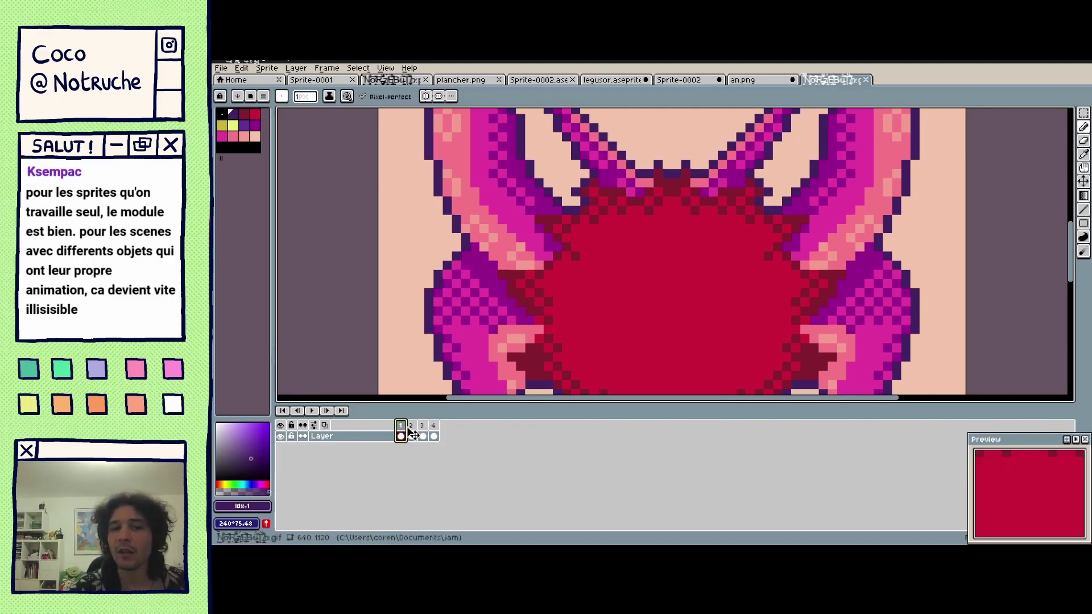
pyautogui.click(411, 434)
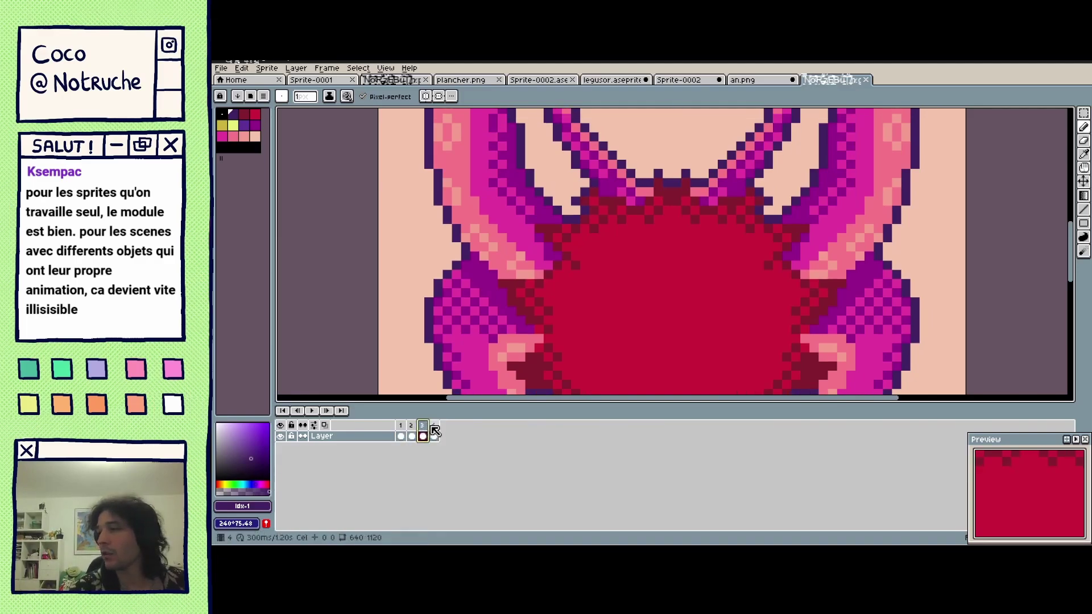
pyautogui.click(436, 426)
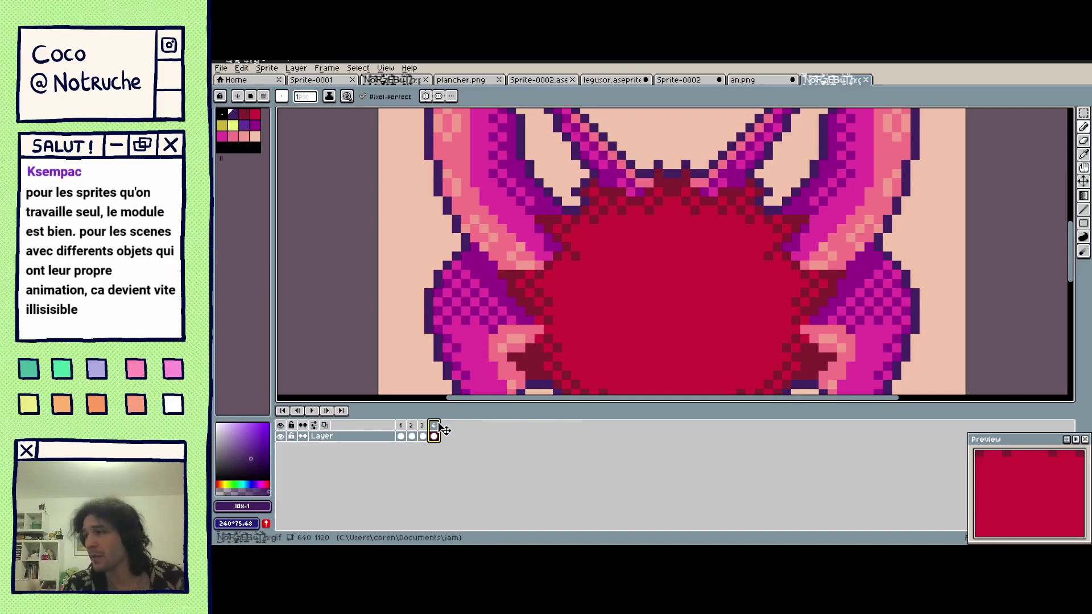
pyautogui.click(401, 426)
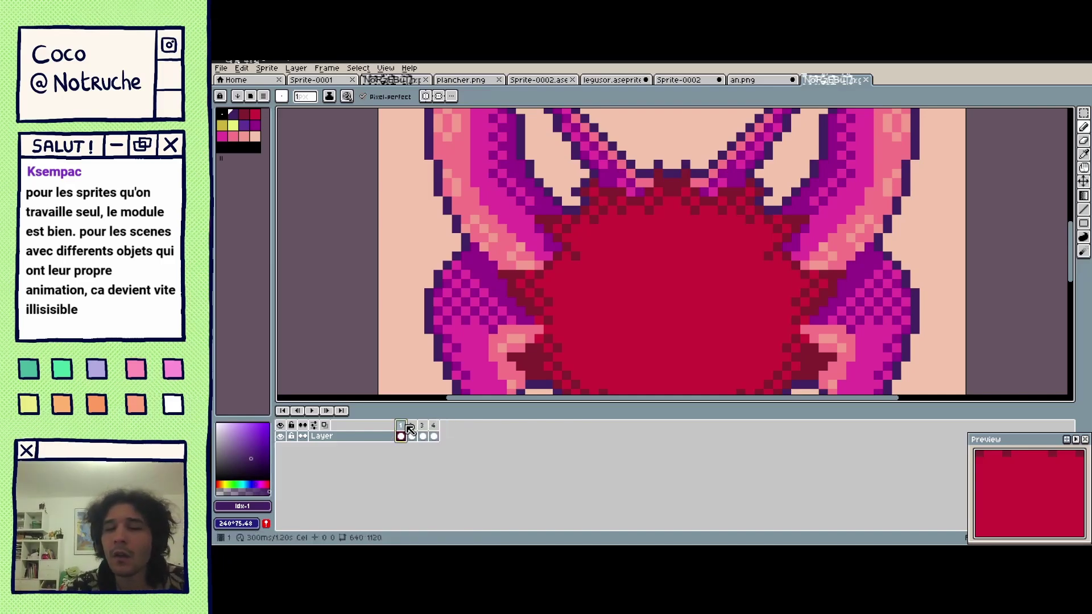